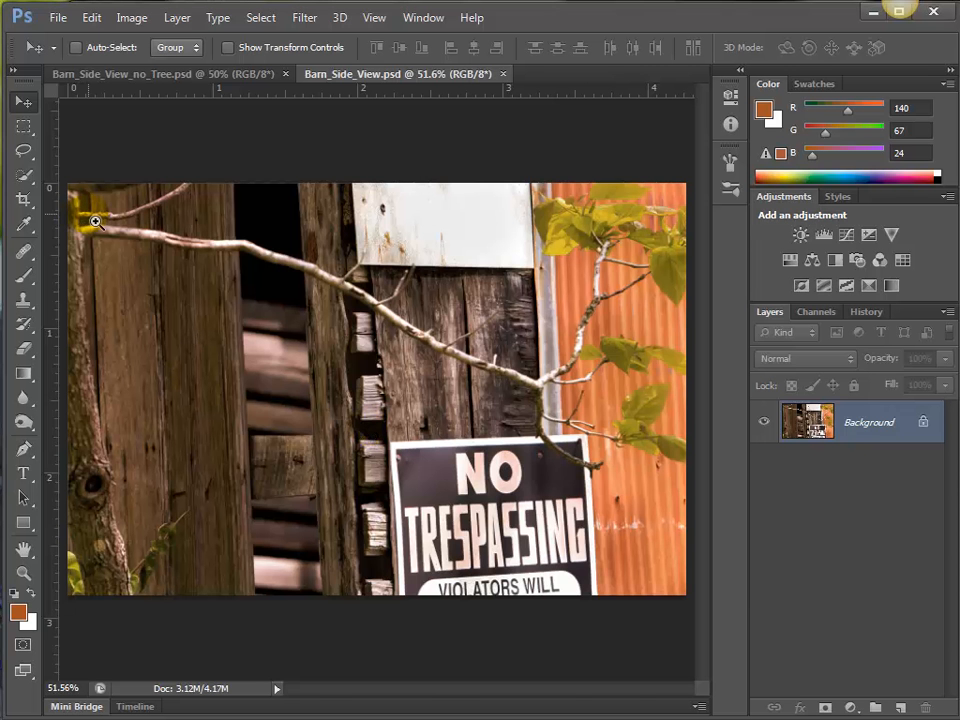
Select the main branch where it leaves the trunk near the image's upper-left corner, using the Quick Selection tool.
left_click_drag(86, 214, 186, 274)
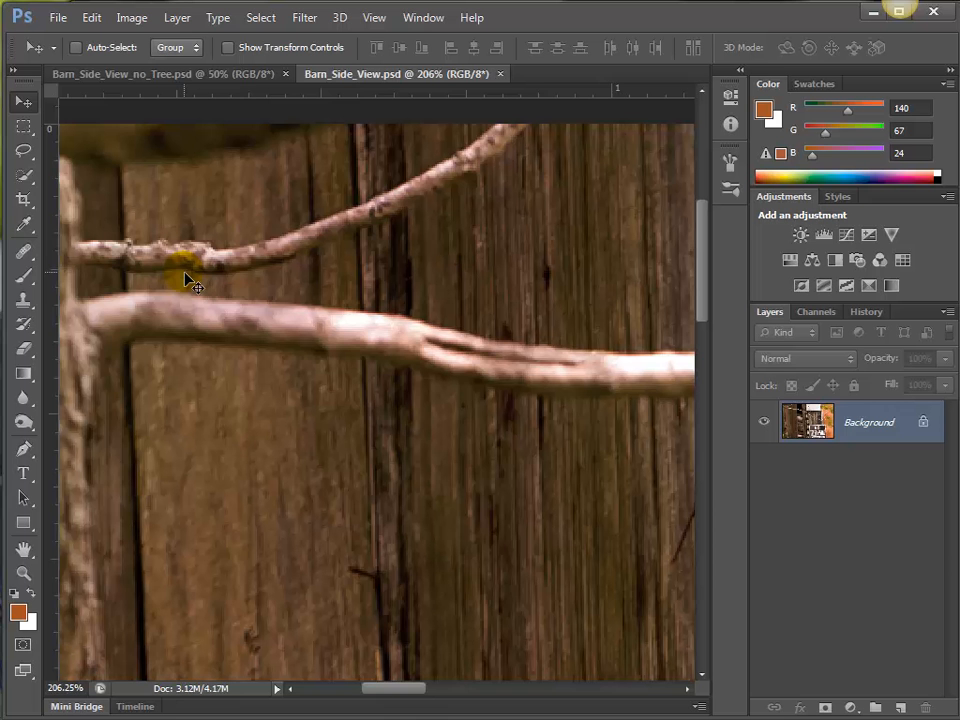
left_click(22, 178)
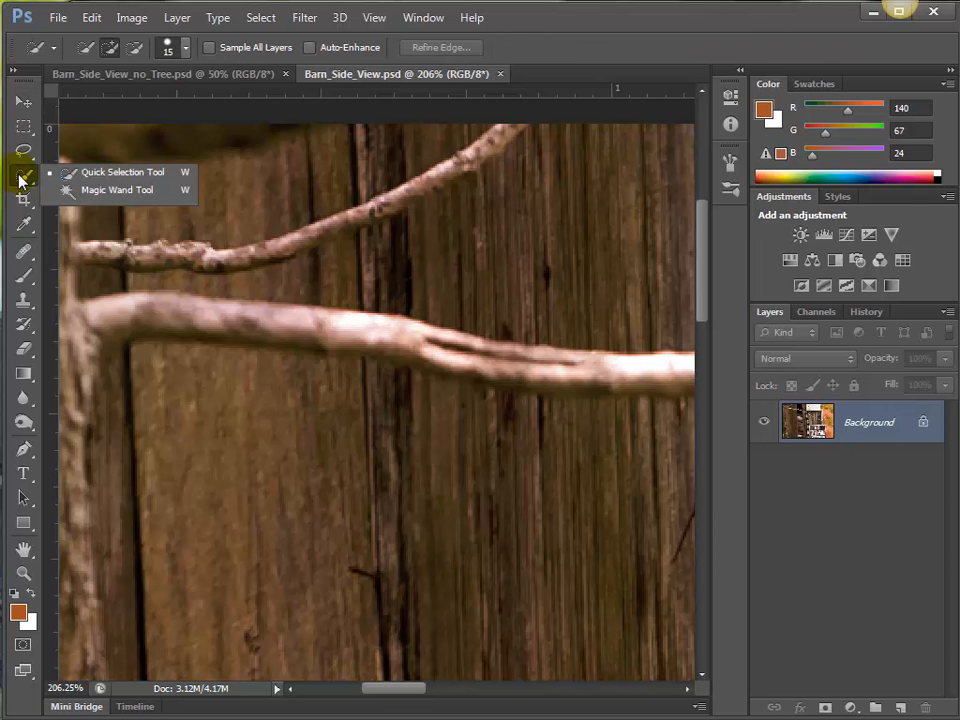
left_click(110, 173)
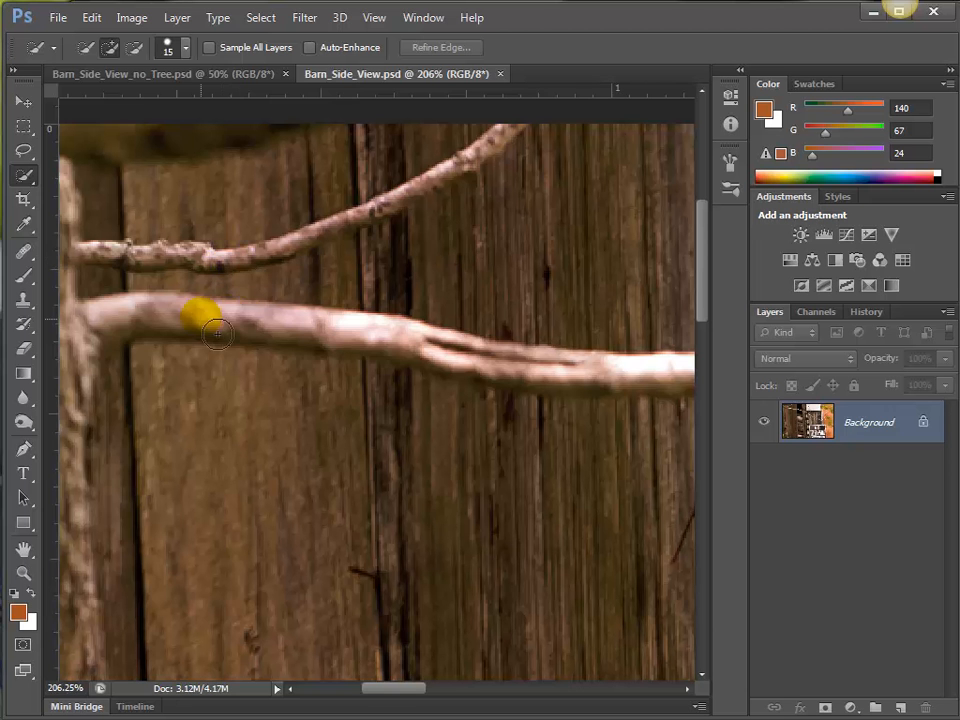
mouse_move(393, 349)
left_mouse_down()
mouse_move(174, 332)
mouse_move(121, 340)
mouse_move(88, 375)
mouse_move(100, 332)
left_mouse_up()
Subtract the barn wood below the first stretch of the branch from the selection.
mouse_move(310, 356)
left_mouse_down()
mouse_move(526, 379)
mouse_move(326, 353)
mouse_move(380, 356)
mouse_move(633, 389)
mouse_move(470, 378)
mouse_move(499, 438)
mouse_move(509, 433)
mouse_move(393, 422)
mouse_move(539, 423)
mouse_move(467, 424)
left_mouse_up()
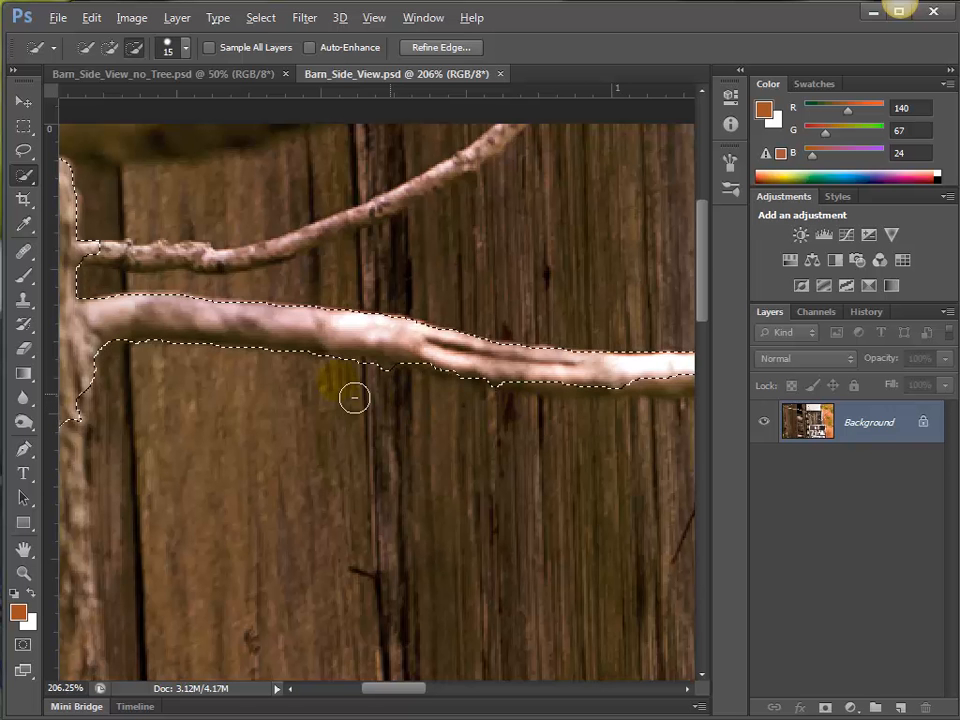
left_click_drag(354, 396, 412, 404)
mouse_move(573, 388)
left_mouse_down()
mouse_move(317, 386)
mouse_move(497, 375)
mouse_move(471, 369)
mouse_move(441, 386)
mouse_move(365, 381)
mouse_move(408, 381)
mouse_move(645, 437)
mouse_move(508, 388)
mouse_move(481, 392)
mouse_move(521, 358)
mouse_move(527, 390)
mouse_move(598, 420)
left_mouse_up()
Extend the selection along the branch across the dark gap and wooden post, and subtract the spill onto the post.
left_click_drag(512, 440, 243, 410)
mouse_move(440, 412)
left_mouse_down()
mouse_move(461, 439)
mouse_move(422, 422)
mouse_move(504, 446)
mouse_move(654, 514)
mouse_move(675, 544)
mouse_move(480, 459)
mouse_move(546, 497)
mouse_move(551, 569)
left_mouse_up()
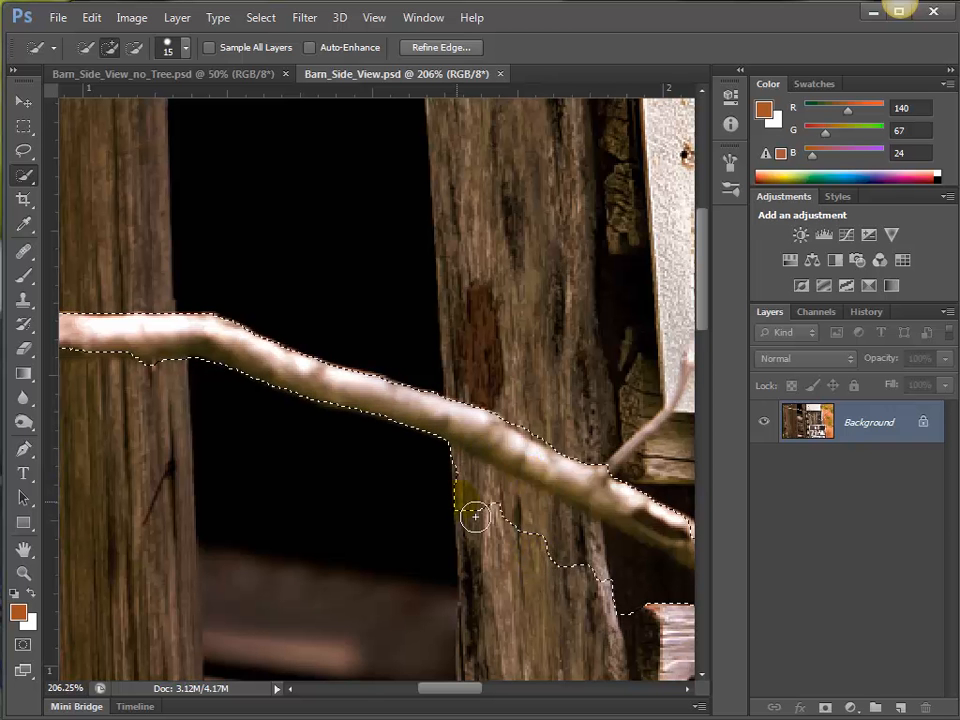
mouse_move(441, 491)
left_mouse_down()
mouse_move(663, 619)
mouse_move(583, 542)
mouse_move(570, 551)
mouse_move(461, 491)
mouse_move(491, 525)
mouse_move(461, 484)
mouse_move(499, 507)
left_mouse_up()
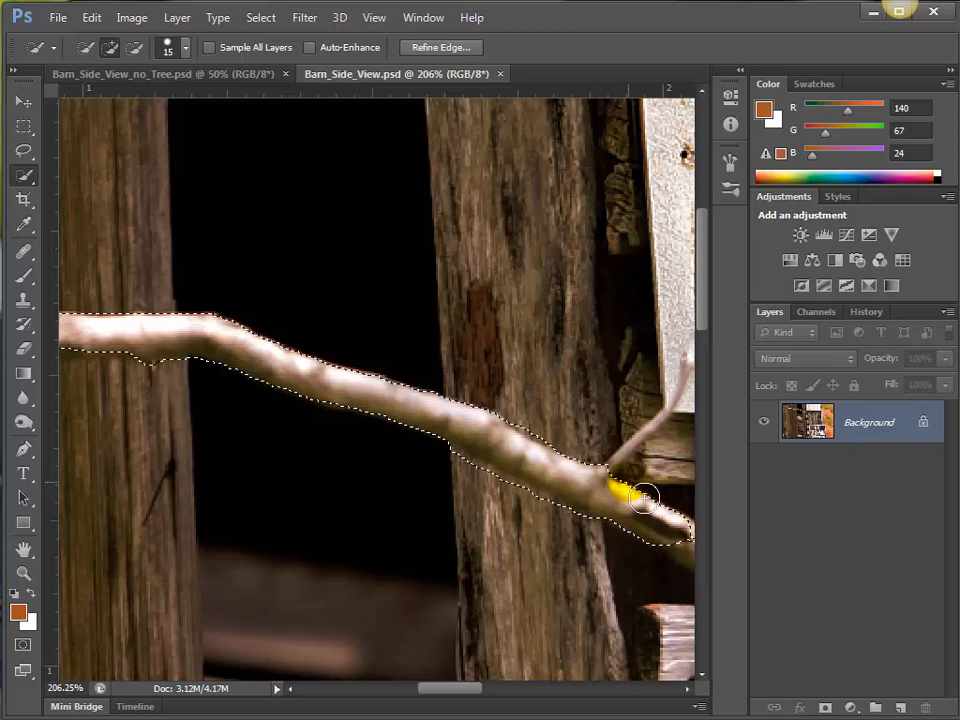
Extend the selection along the branch past the stacked wood ends, and subtract the background caught beneath it.
key("space")
left_click_drag(538, 495, 301, 474)
key("space")
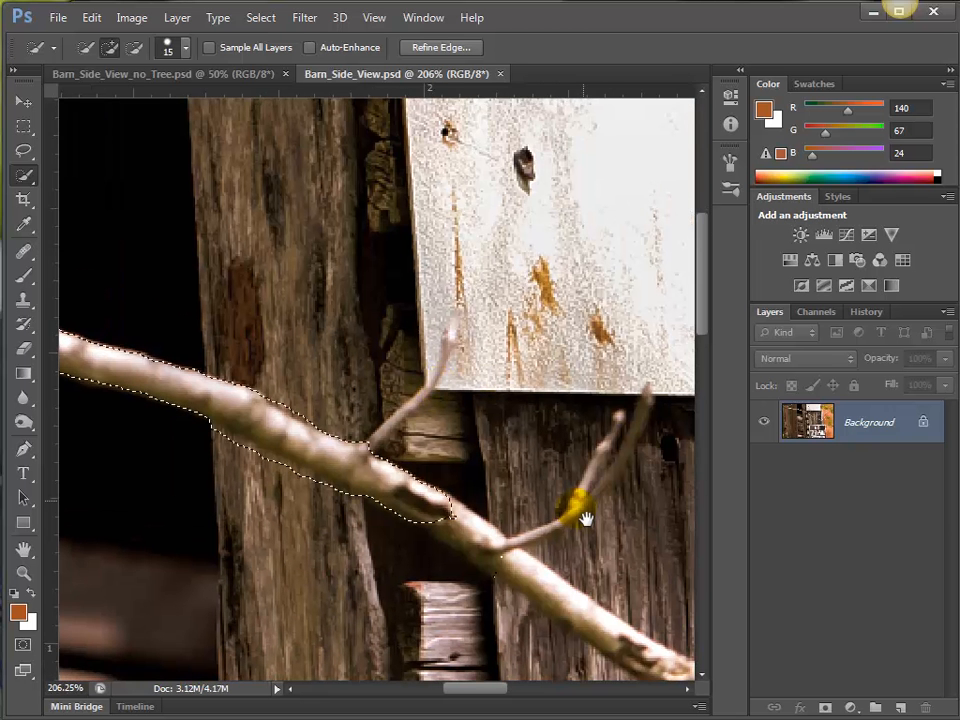
left_click_drag(525, 495, 467, 429)
left_click_drag(399, 467, 528, 568)
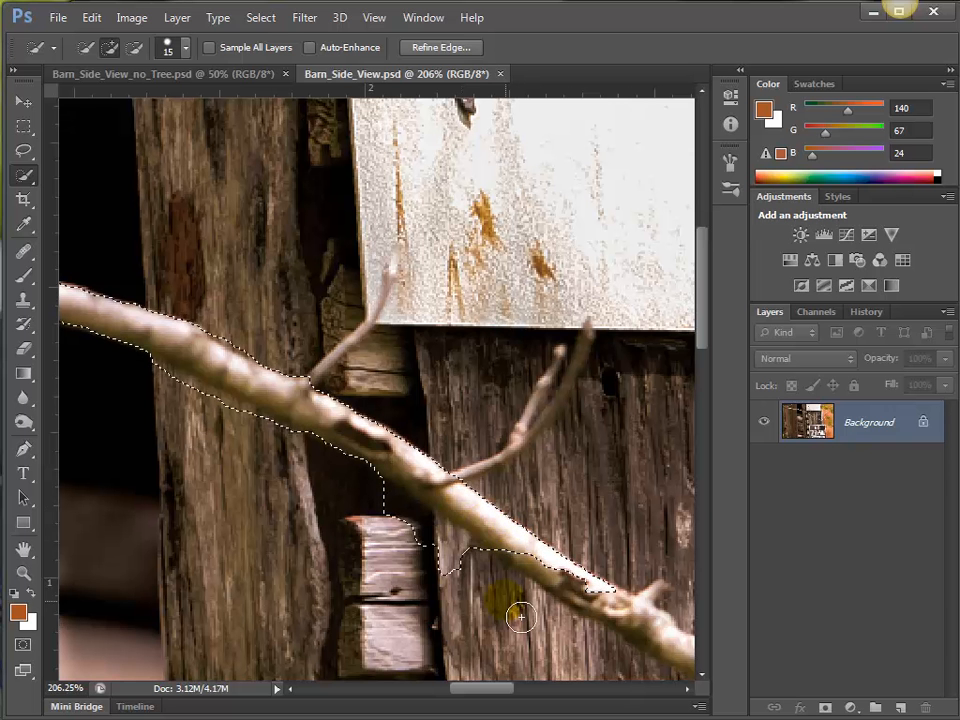
left_click(445, 565, "alt")
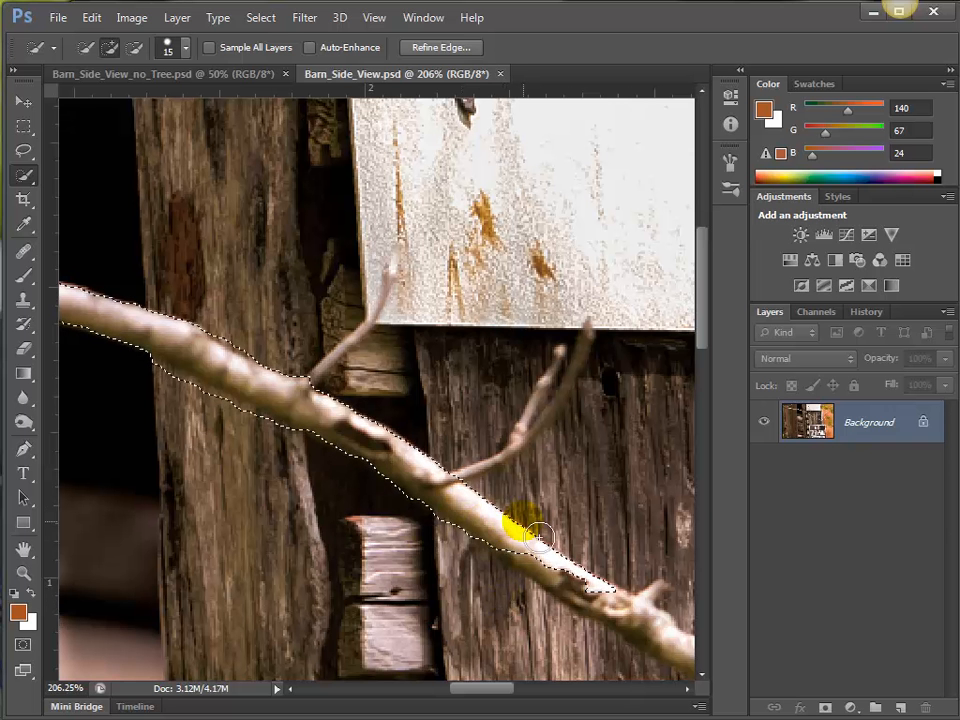
Continue selecting the branch across the weathered planks below the white panel, and subtract the plank area picked up beneath it.
key("space")
mouse_move(595, 567)
left_mouse_down()
mouse_move(494, 464)
mouse_move(518, 492)
mouse_move(481, 492)
mouse_move(458, 479)
mouse_move(490, 508)
mouse_move(676, 599)
left_mouse_up()
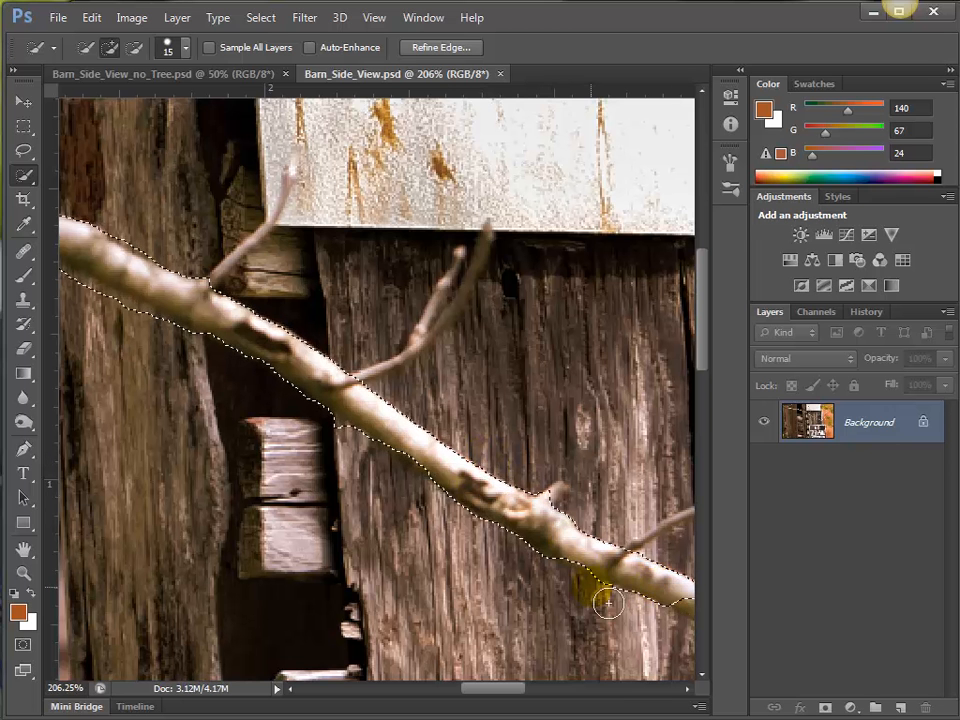
key("space")
left_click_drag(618, 578, 373, 490)
left_click_drag(481, 524, 679, 600)
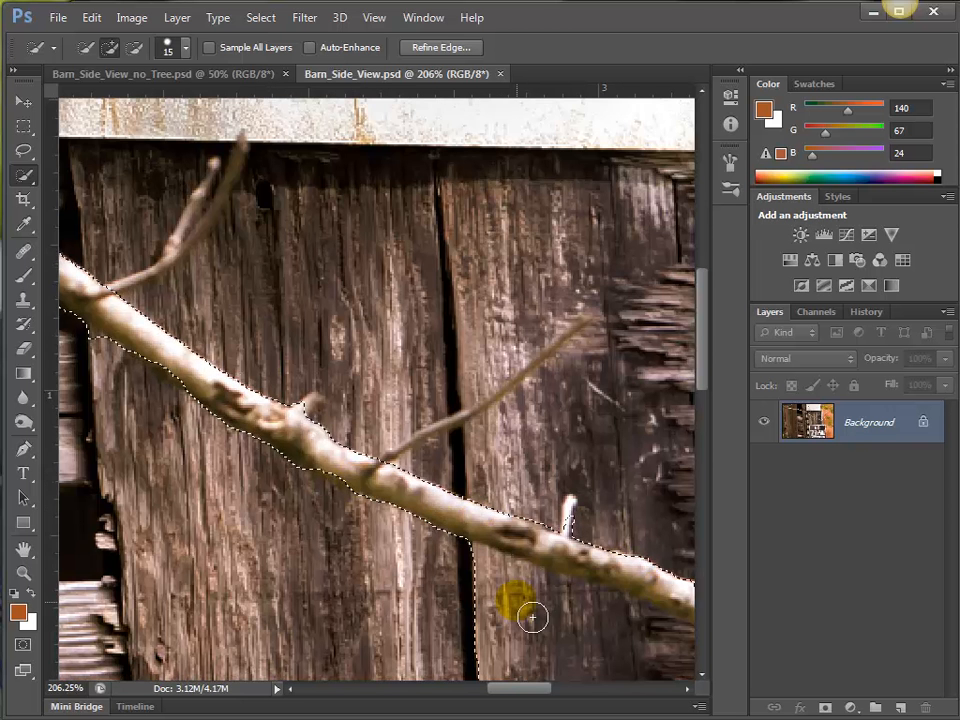
key("alt")
mouse_move(476, 608)
left_mouse_down()
mouse_move(674, 690)
mouse_move(420, 561)
left_mouse_up()
Extend the selection to the fork beside the grey metal strip, and subtract the splintered wood below the branch.
key("space")
mouse_move(425, 515)
left_mouse_down()
mouse_move(448, 510)
mouse_move(507, 527)
mouse_move(506, 566)
mouse_move(480, 591)
mouse_move(459, 560)
left_mouse_up()
key("alt")
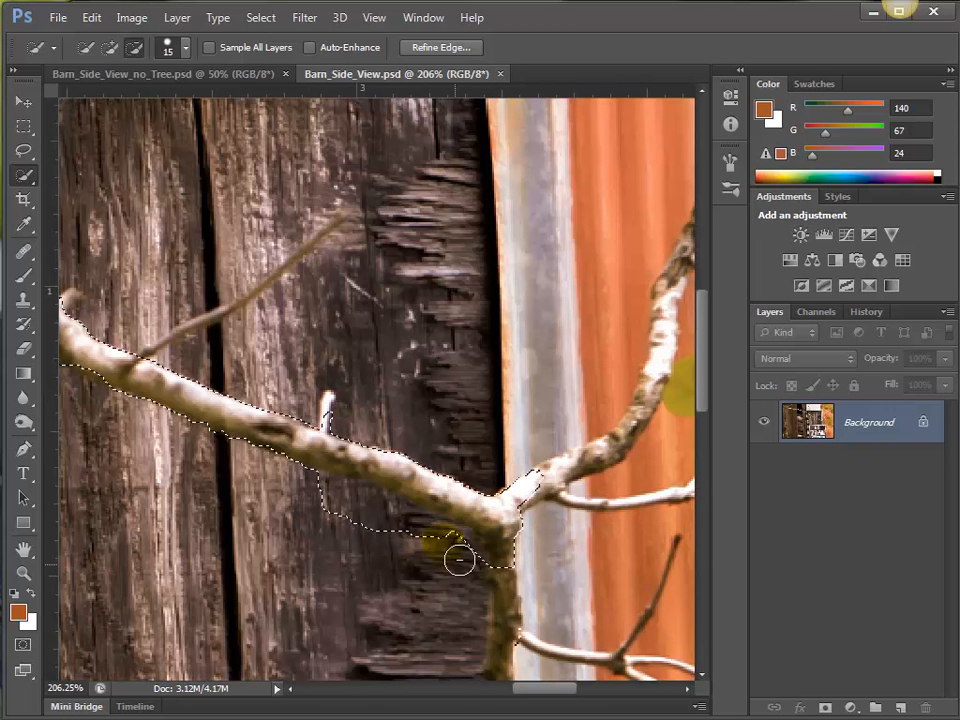
left_click_drag(376, 535, 379, 537)
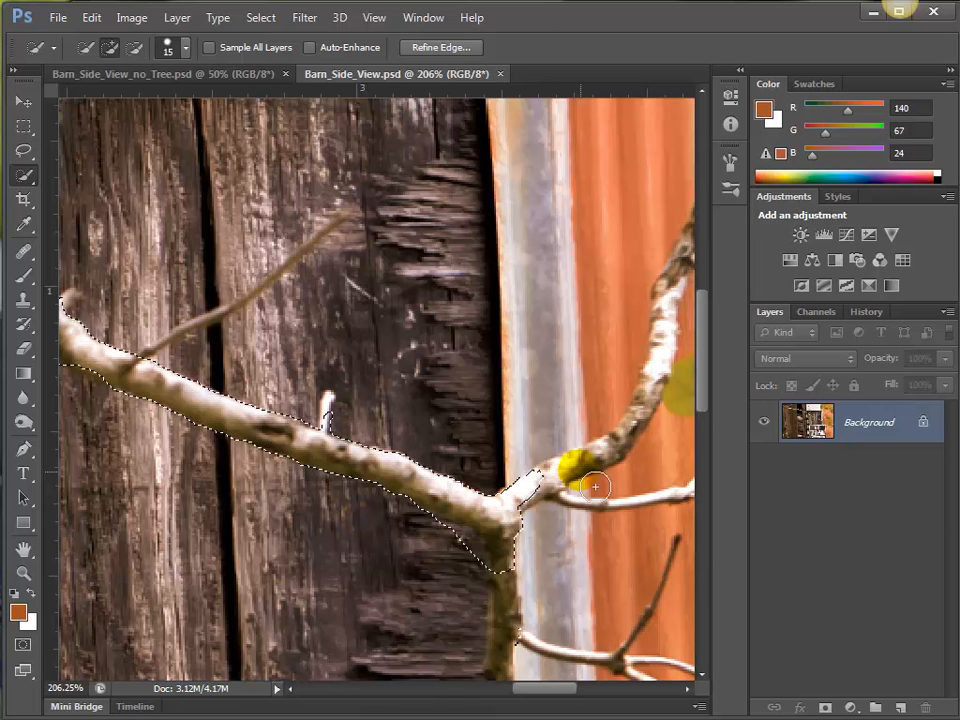
Reduce the brush size to 10, add the rising limb up to its knot, and undo the spill onto the orange siding.
key("bracketleft")
mouse_move(600, 463)
left_mouse_down()
mouse_move(555, 484)
mouse_move(567, 496)
mouse_move(595, 477)
mouse_move(594, 466)
mouse_move(512, 525)
mouse_move(564, 482)
mouse_move(560, 473)
mouse_move(524, 526)
mouse_move(577, 415)
mouse_move(567, 455)
mouse_move(581, 362)
mouse_move(575, 393)
mouse_move(605, 299)
mouse_move(612, 310)
mouse_move(578, 356)
mouse_move(611, 296)
mouse_move(642, 256)
left_mouse_up()
key("space")
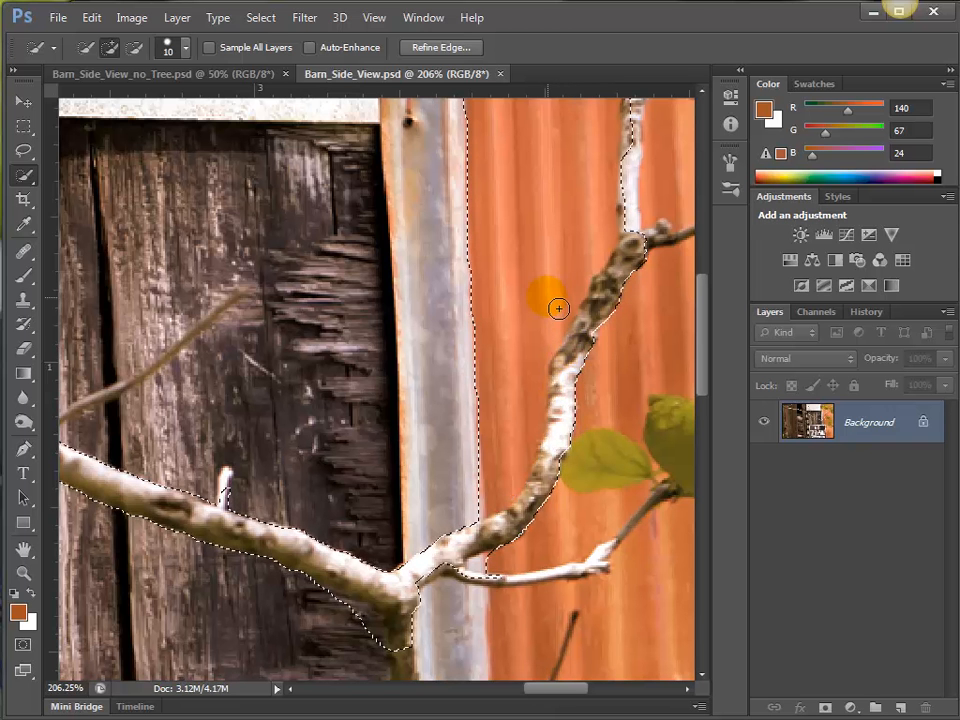
key("ctrl+z")
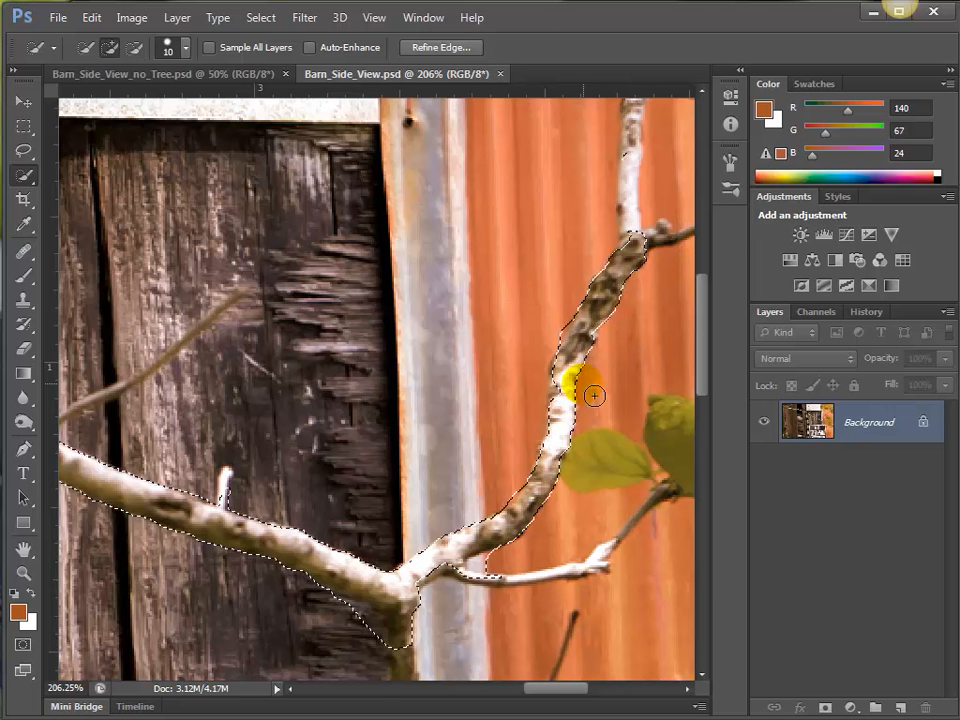
Add the middle leaf cluster beside the rising limb to the selection, keeping the orange siding around it excluded.
mouse_move(607, 469)
left_mouse_down()
mouse_move(568, 544)
mouse_move(626, 511)
left_mouse_up()
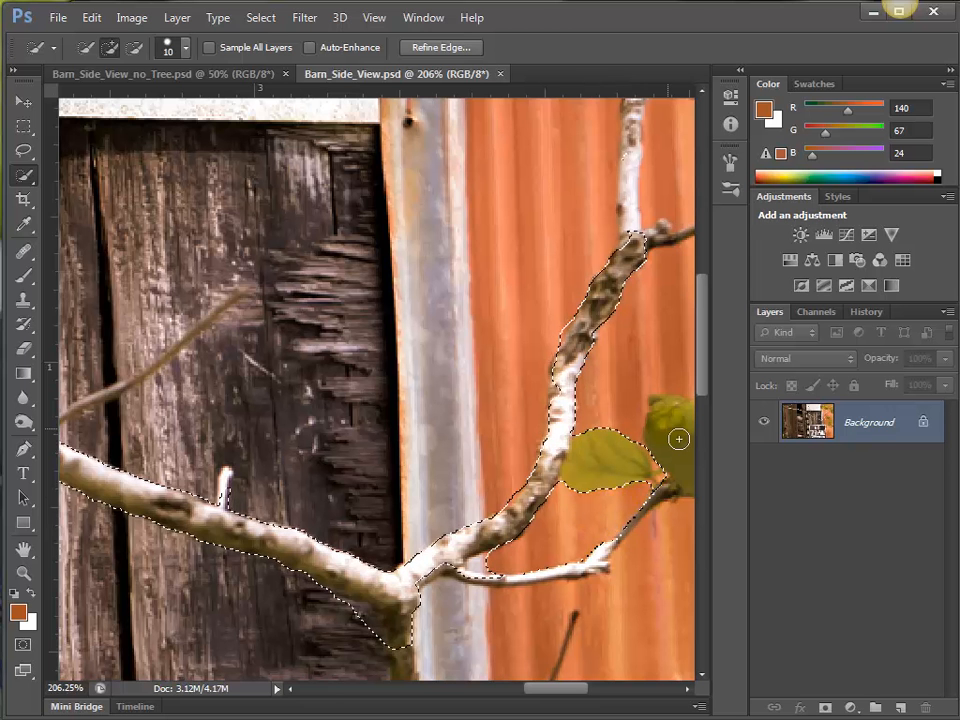
mouse_move(679, 439)
left_mouse_down()
mouse_move(692, 464)
mouse_move(658, 403)
mouse_move(615, 392)
mouse_move(643, 343)
mouse_move(650, 262)
mouse_move(612, 254)
mouse_move(634, 224)
mouse_move(652, 224)
mouse_move(643, 276)
left_mouse_up()
left_click_drag(655, 468, 404, 416)
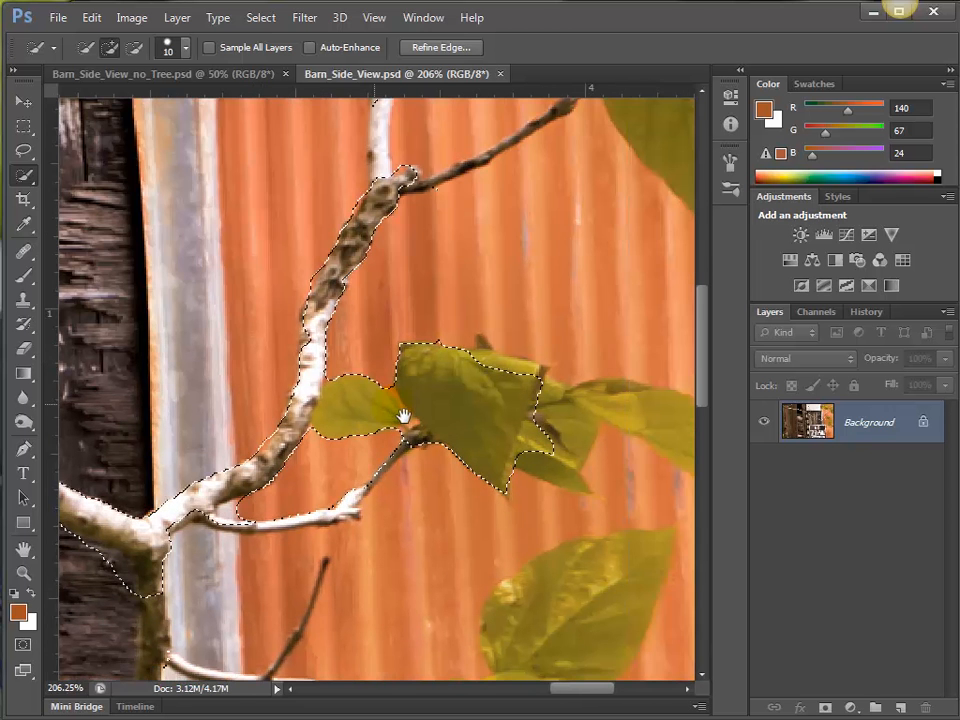
mouse_move(515, 379)
left_mouse_down()
mouse_move(503, 362)
mouse_move(497, 381)
left_mouse_up()
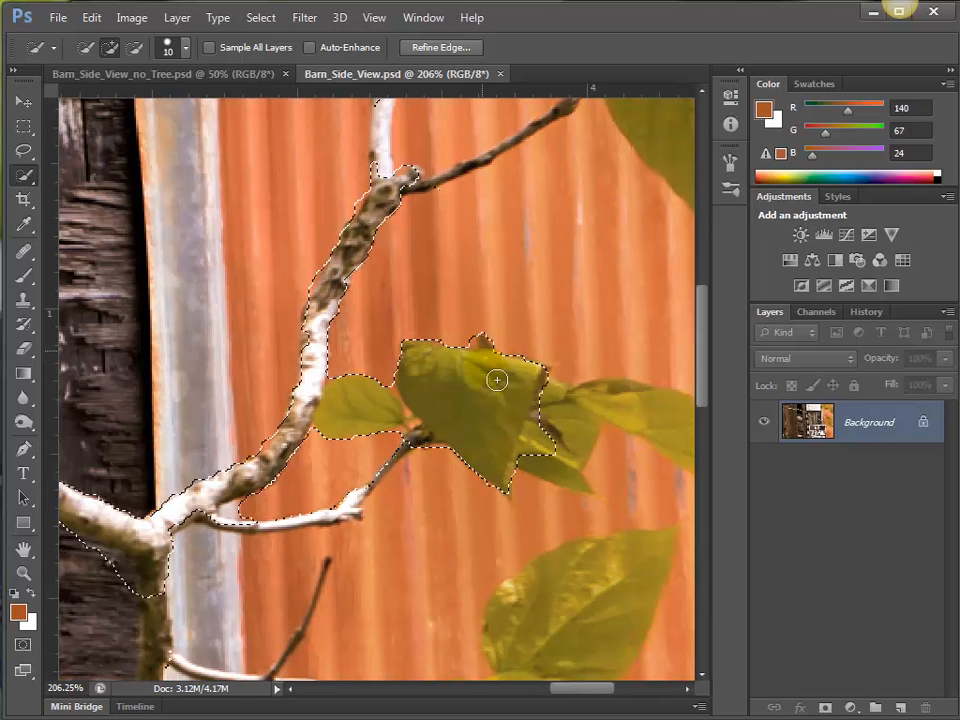
mouse_move(527, 434)
left_mouse_down()
mouse_move(641, 422)
mouse_move(699, 447)
left_mouse_up()
mouse_move(583, 489)
left_mouse_down()
mouse_move(619, 508)
mouse_move(661, 503)
mouse_move(641, 495)
mouse_move(585, 524)
mouse_move(639, 527)
mouse_move(645, 502)
mouse_move(611, 476)
mouse_move(639, 482)
left_mouse_up()
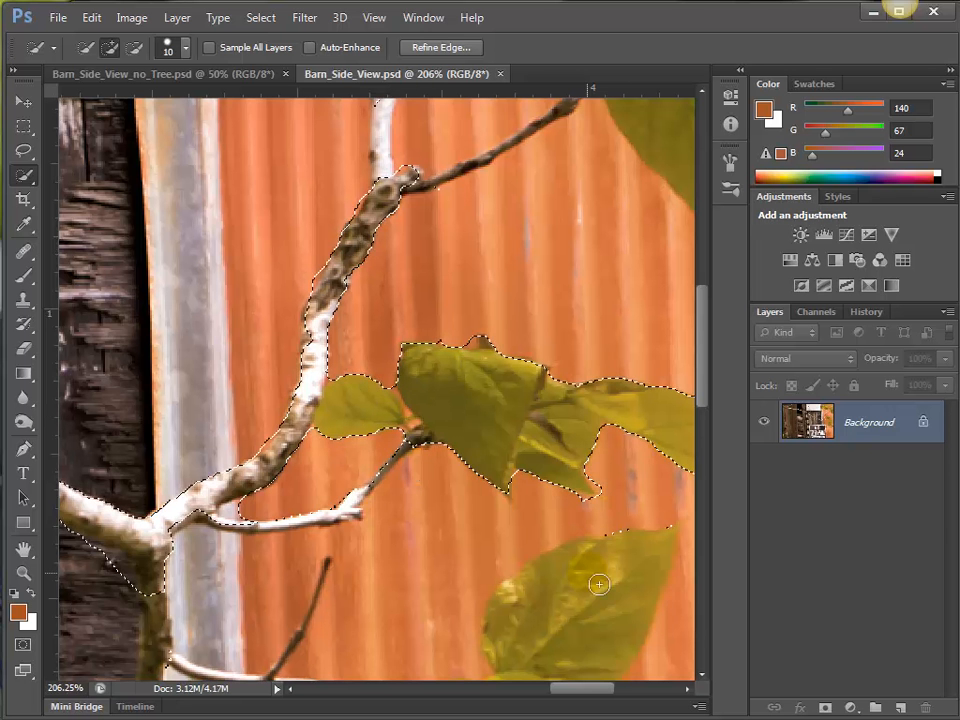
Add the large leaf below the middle cluster, and subtract the orange siding picked up around it.
left_click_drag(597, 575, 555, 645)
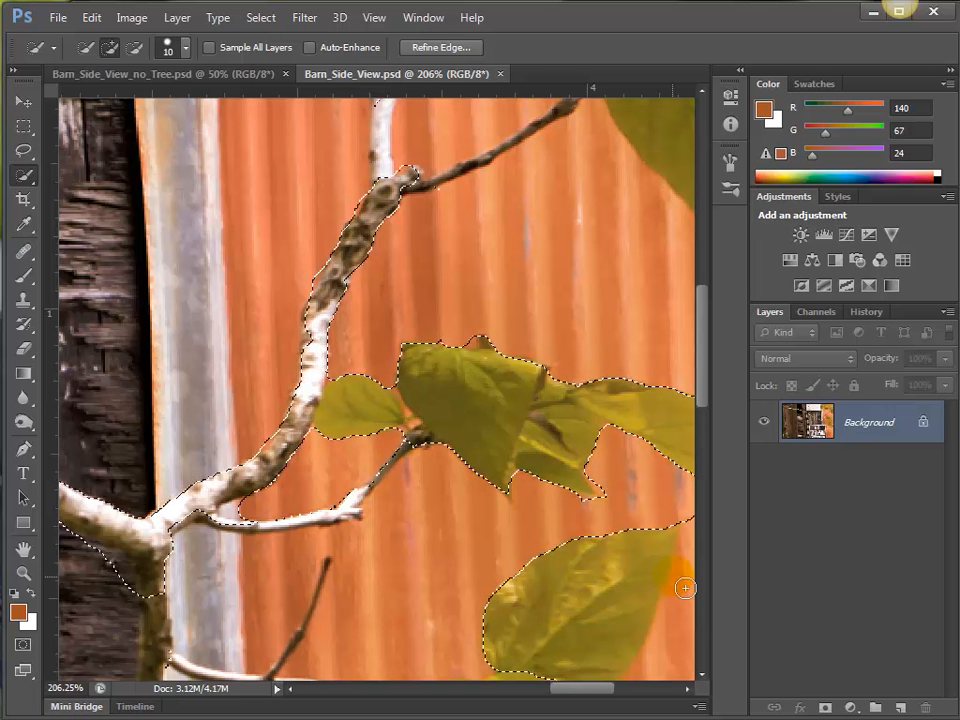
left_click_drag(600, 536, 460, 426)
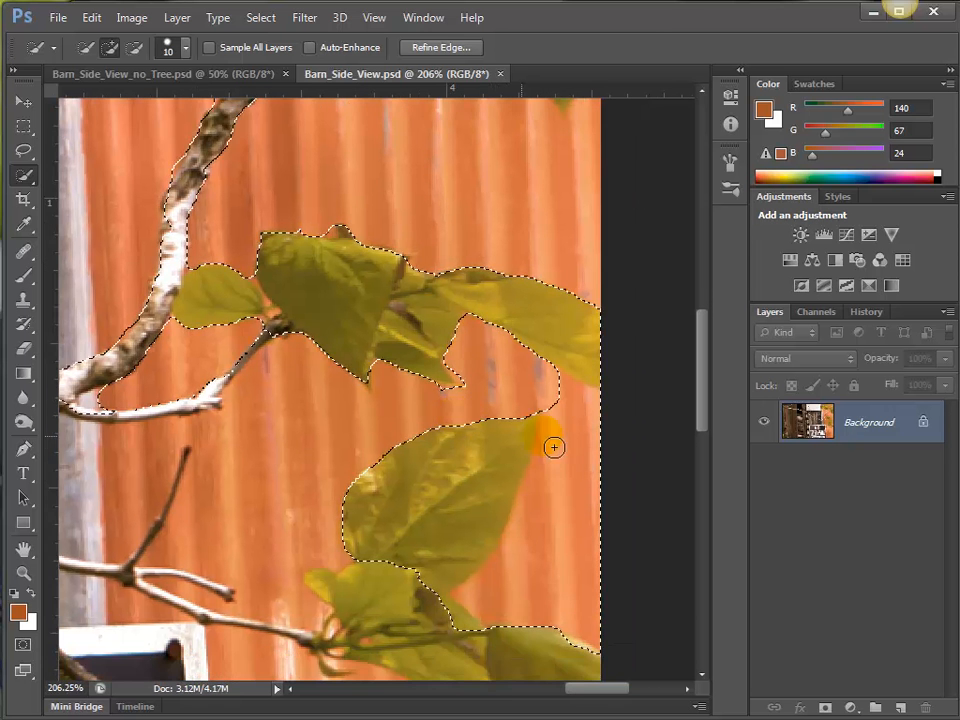
mouse_move(570, 463)
left_mouse_down()
mouse_move(553, 403)
mouse_move(582, 498)
mouse_move(534, 563)
mouse_move(506, 581)
left_mouse_up()
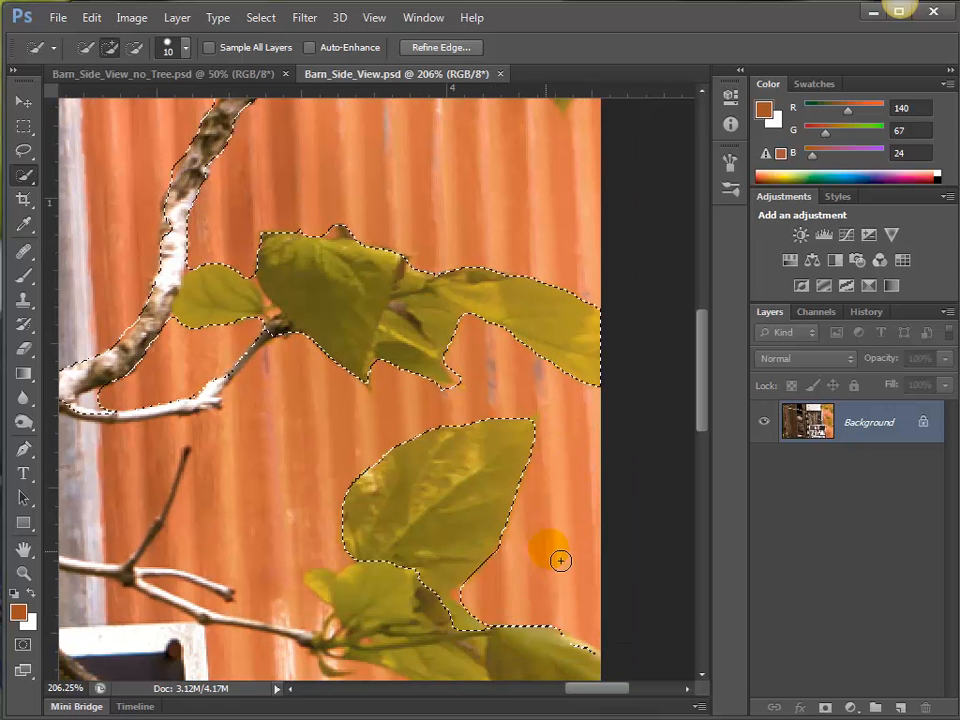
Reduce the brush size to 9 and add the upper limb from the knot to the stub beneath the top leaves.
left_click_drag(392, 288, 459, 560)
left_click_drag(475, 400, 518, 550)
key("bracketleft")
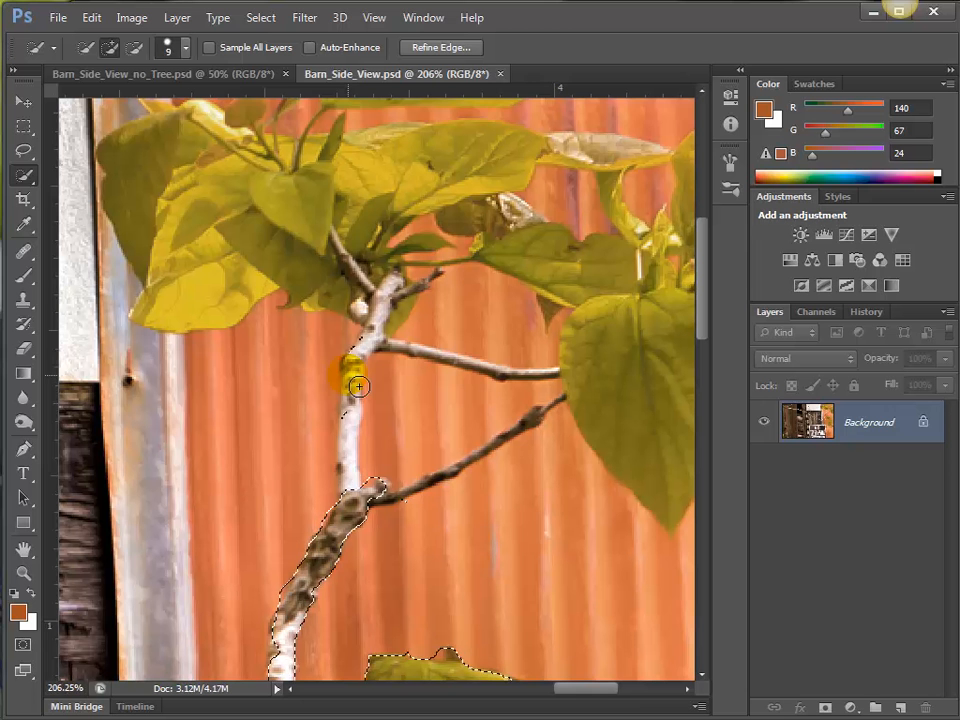
left_click_drag(358, 382, 360, 396)
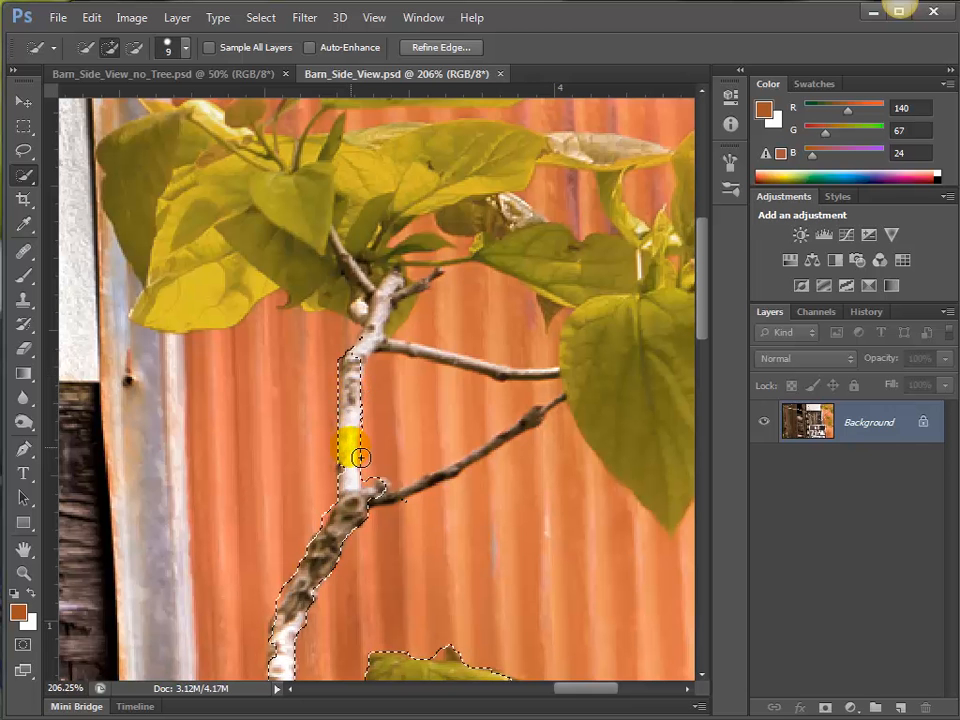
left_click_drag(355, 487, 354, 498)
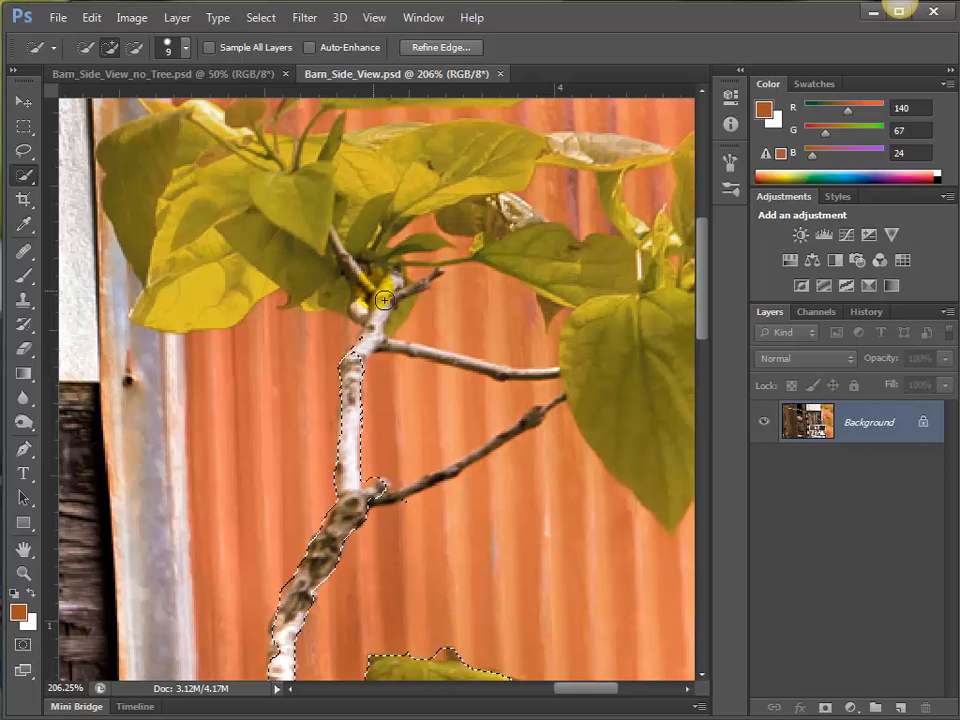
mouse_move(395, 295)
left_mouse_down()
mouse_move(389, 360)
mouse_move(422, 336)
left_mouse_up()
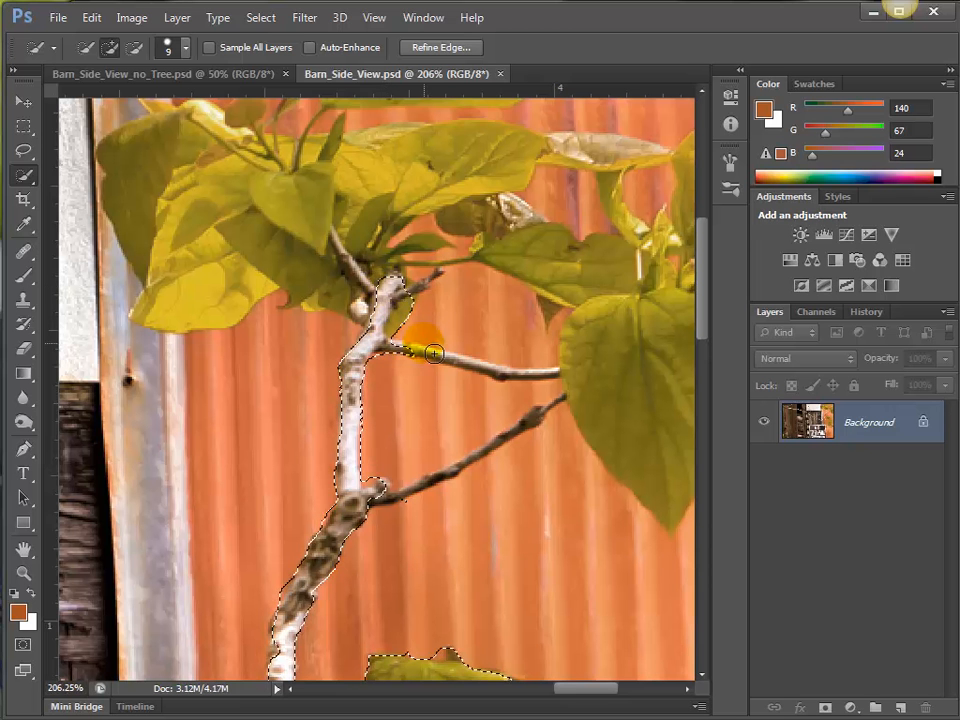
Add the upper leaf cluster to the selection and subtract the orange siding enclosed between the limb and the twigs.
mouse_move(349, 229)
left_mouse_down()
mouse_move(300, 253)
mouse_move(373, 200)
mouse_move(302, 203)
left_mouse_up()
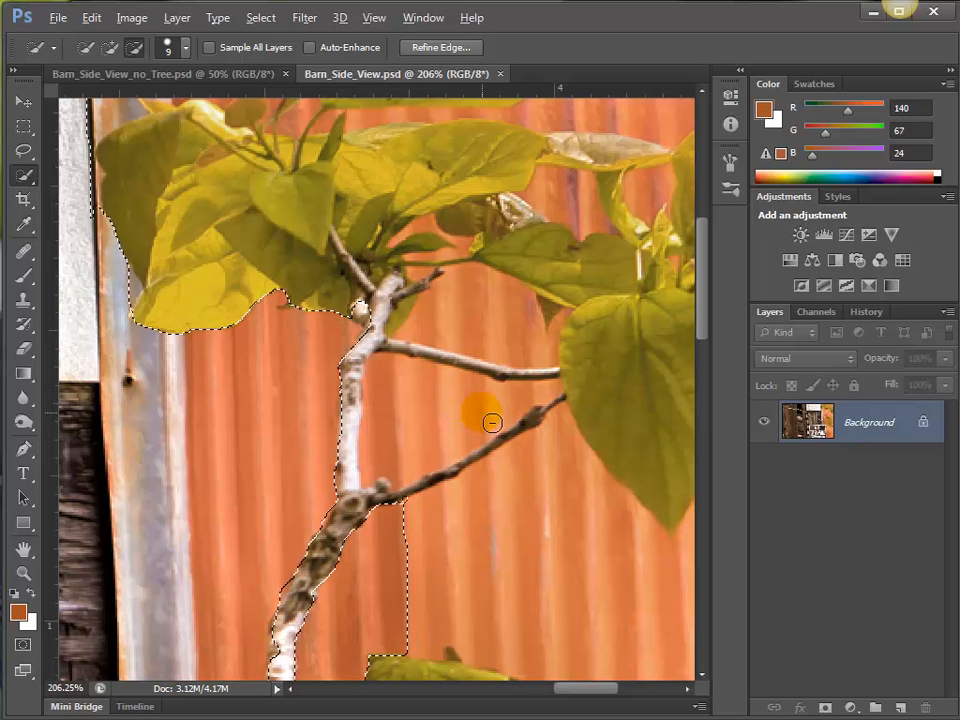
mouse_move(467, 427)
left_mouse_down()
mouse_move(441, 434)
mouse_move(450, 336)
mouse_move(484, 324)
mouse_move(523, 364)
mouse_move(553, 370)
left_mouse_up()
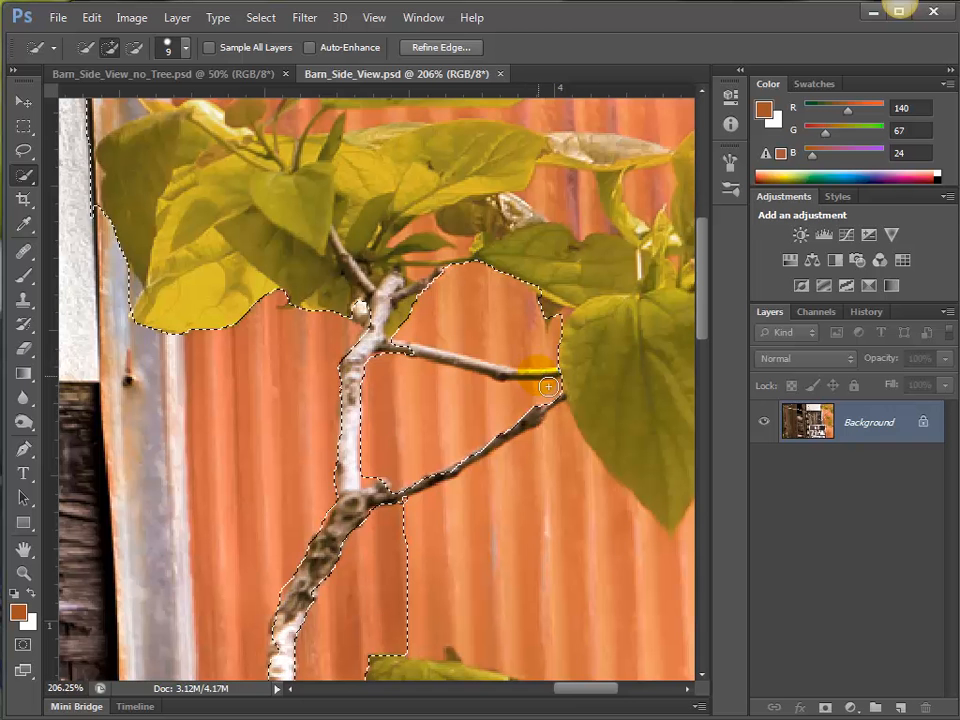
Reduce the brush size to 4 and add the thin upper twig that leads to the large hanging leaf.
key("bracketleft")
key("bracketleft")
key("bracketleft")
key("bracketleft")
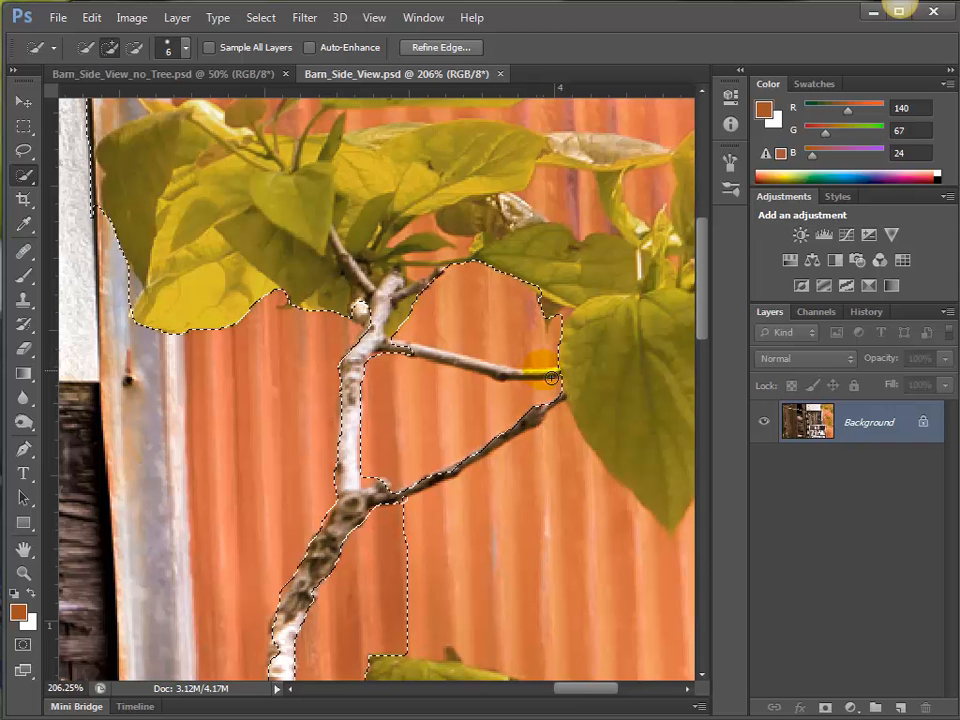
key("bracketleft")
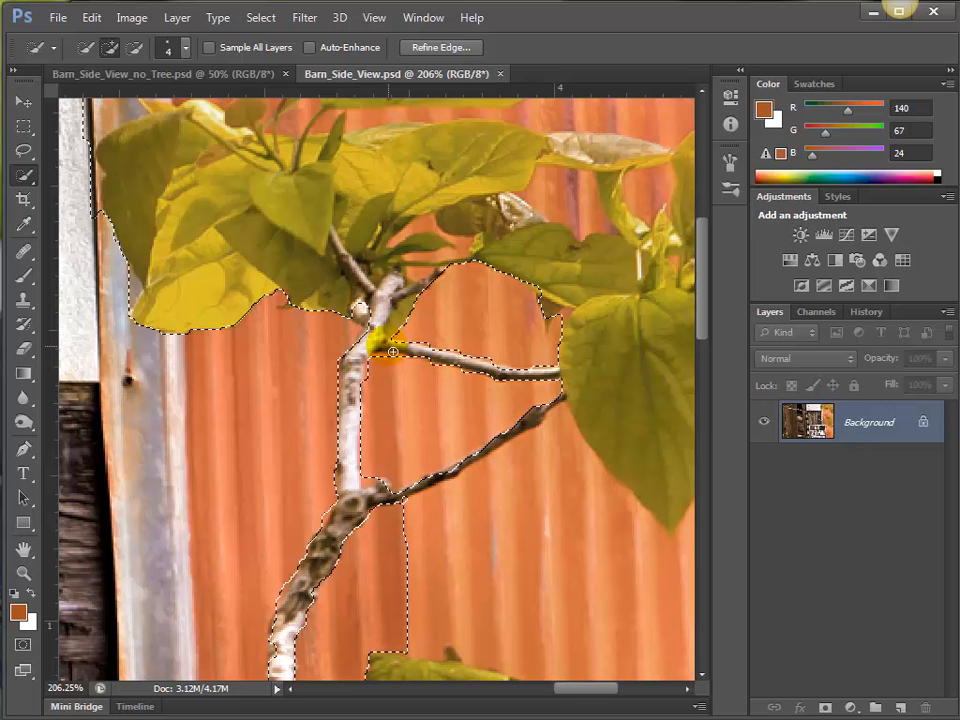
Subtract the orange siding above the upper-left leaves and around the top leaf, and add the small leaf tip between them.
left_click_drag(404, 334, 446, 498)
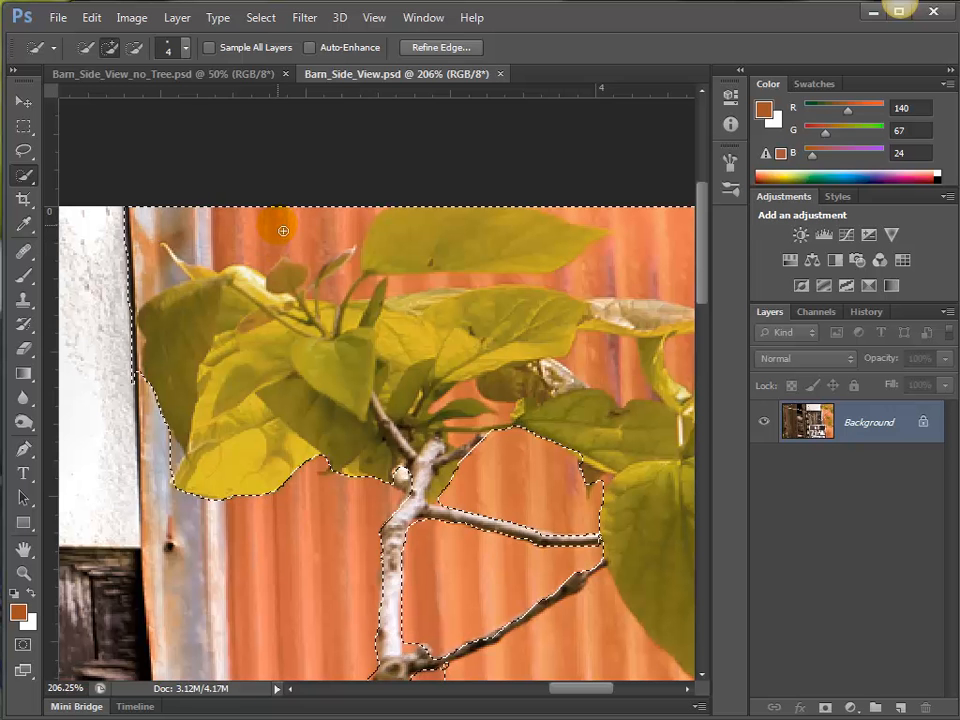
mouse_move(326, 225)
left_mouse_down()
mouse_move(153, 221)
mouse_move(157, 268)
mouse_move(135, 237)
mouse_move(145, 282)
mouse_move(134, 378)
left_mouse_up()
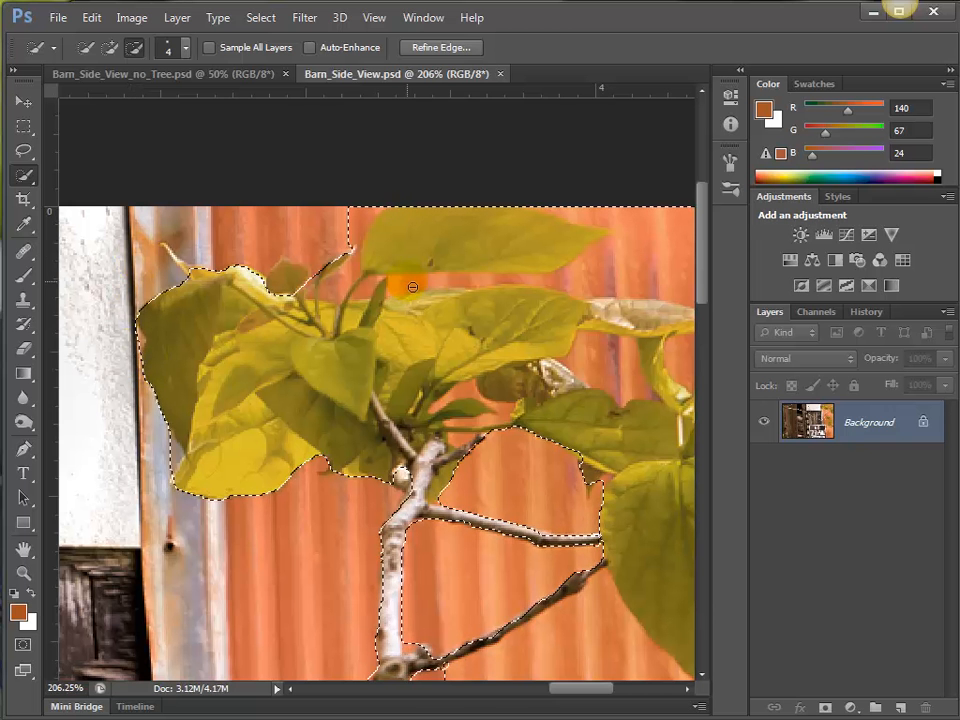
left_click_drag(412, 287, 464, 287)
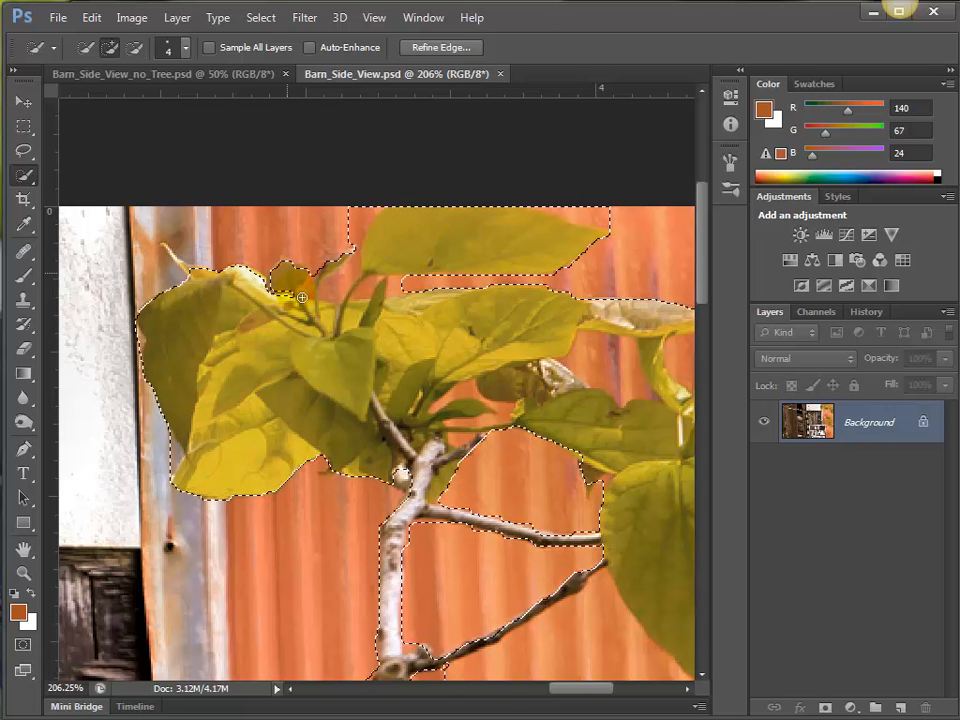
mouse_move(302, 297)
left_mouse_down()
mouse_move(325, 280)
mouse_move(355, 291)
left_mouse_up()
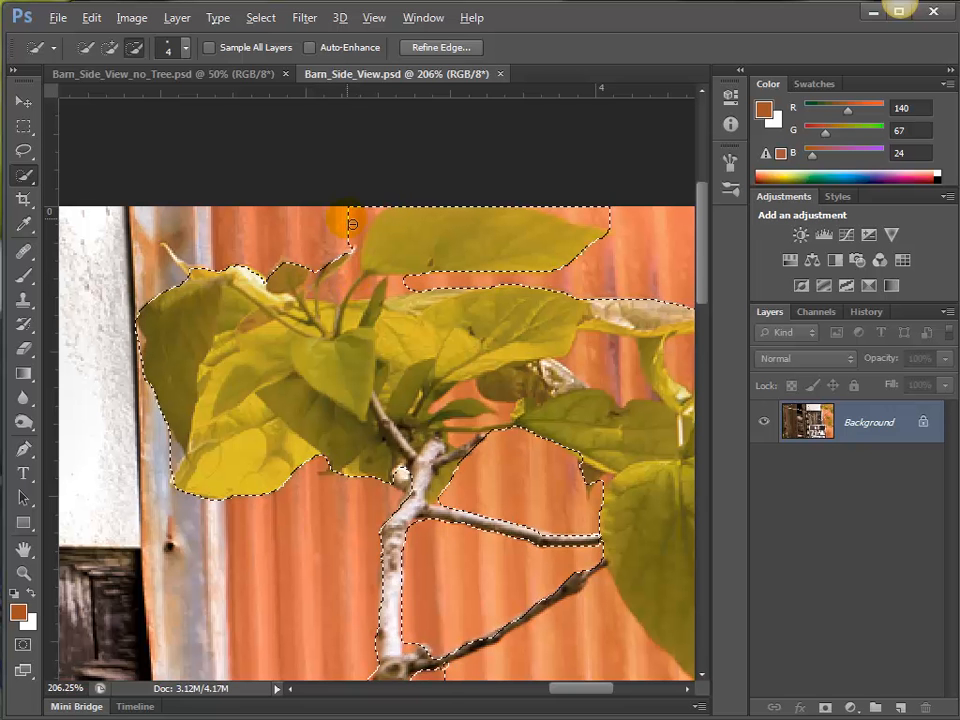
left_click_drag(351, 227, 367, 219)
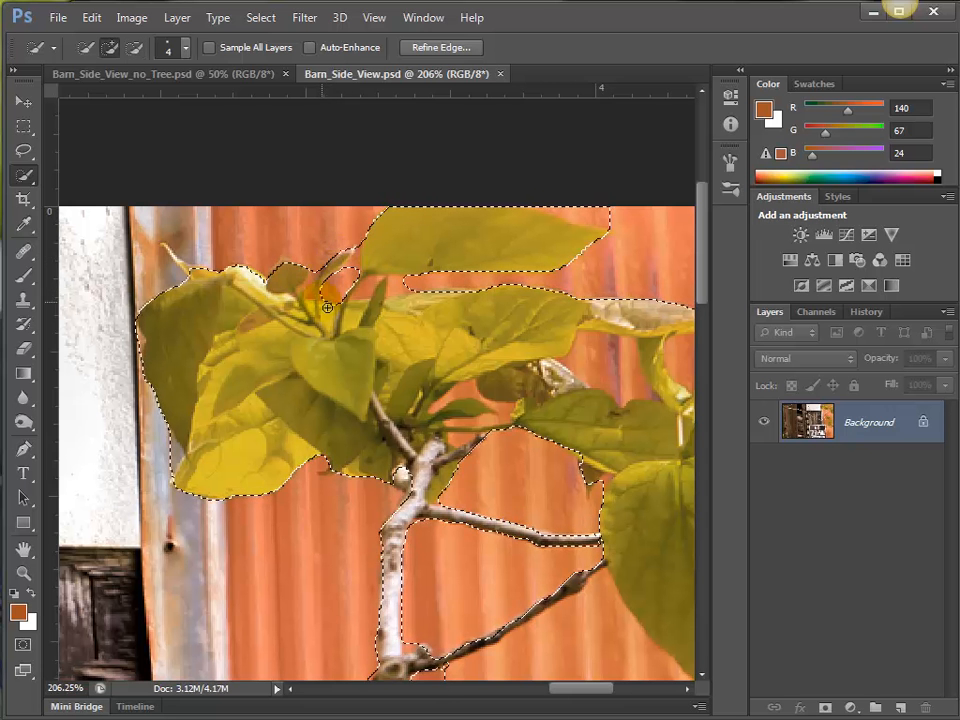
left_click(403, 288, "alt")
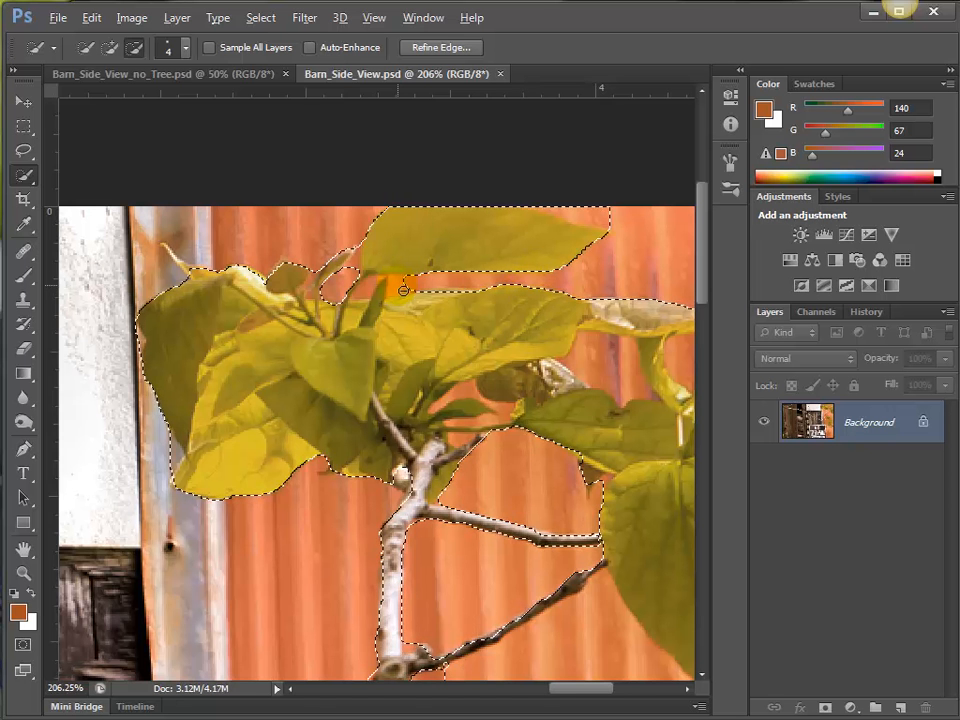
Trim the siding off the top leaf's tip, and subtract the siding enclosed between the upper-right leaves while keeping the pale curled leaf.
left_click_drag(507, 286, 347, 347)
mouse_move(413, 303)
left_mouse_down("alt")
mouse_move(428, 274)
mouse_move(471, 285)
mouse_move(397, 275)
mouse_move(467, 287)
mouse_move(456, 296)
left_mouse_up("alt")
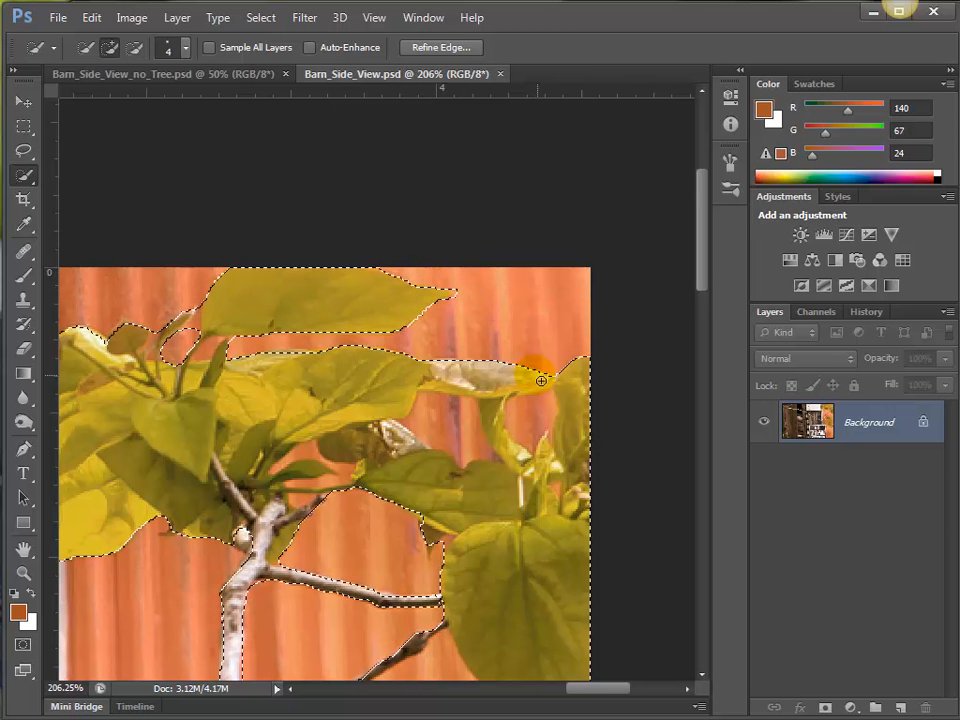
mouse_move(553, 392)
left_mouse_down()
mouse_move(491, 321)
mouse_move(489, 332)
mouse_move(486, 246)
mouse_move(425, 247)
mouse_move(403, 227)
mouse_move(401, 242)
mouse_move(446, 241)
mouse_move(427, 197)
mouse_move(465, 253)
mouse_move(452, 197)
mouse_move(542, 243)
left_mouse_up()
left_click(489, 330, "alt")
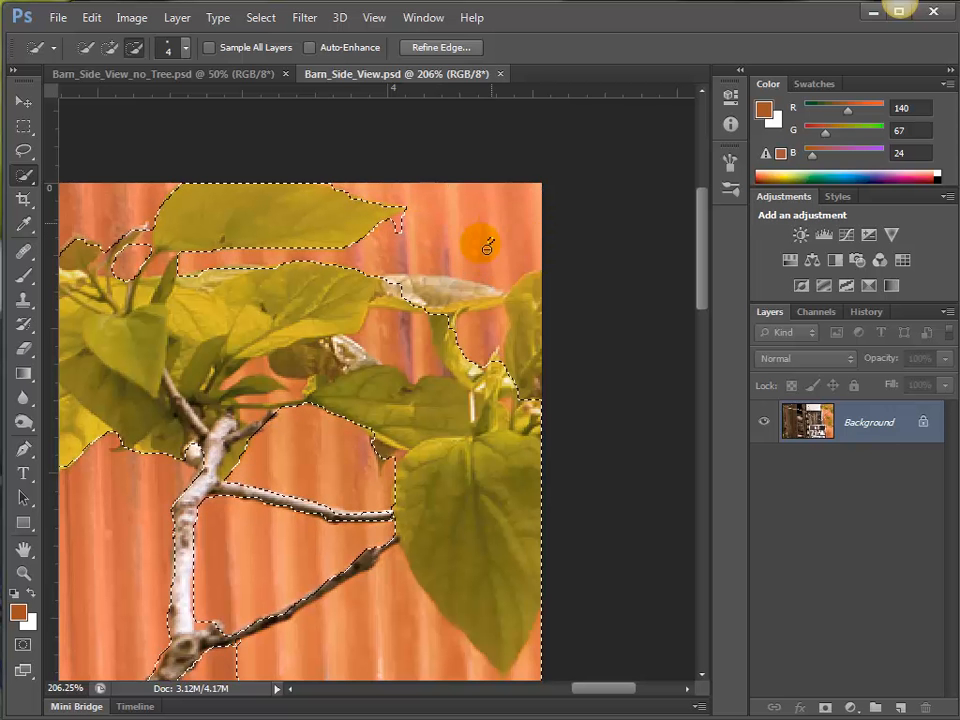
left_click(404, 233, "alt")
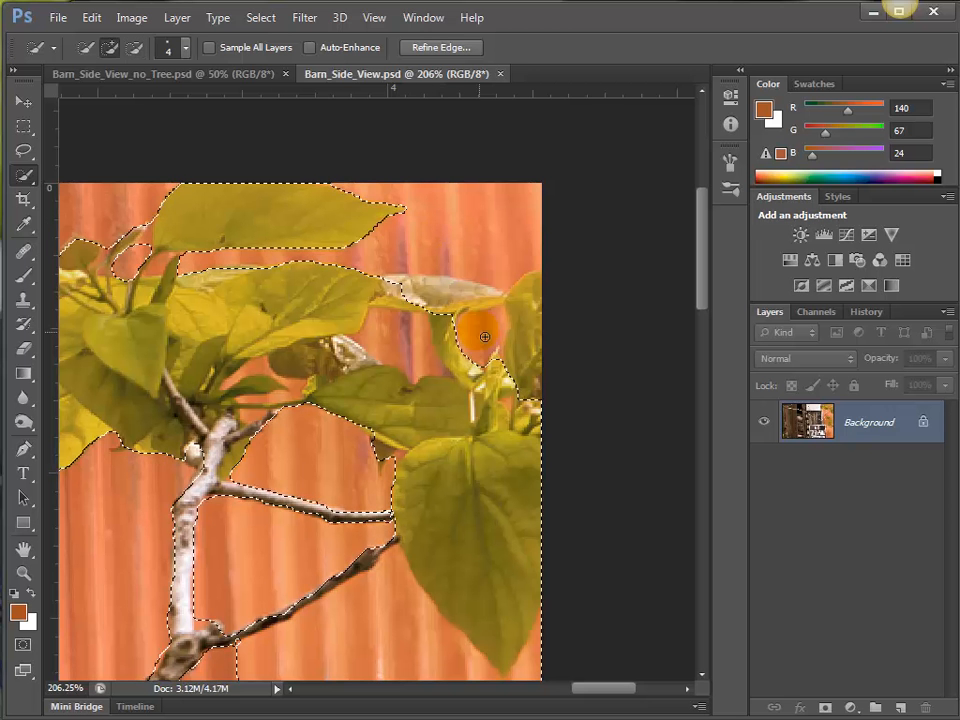
key("alt")
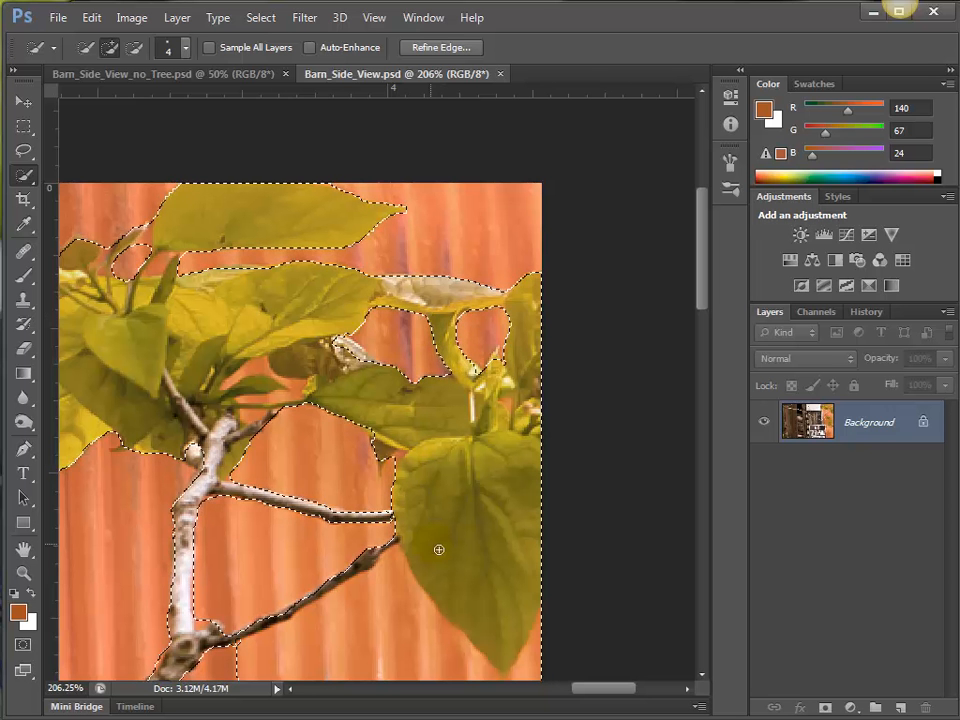
Subtract the siding around the large hanging leaf, and add the dark twig below it without the siding between the two twigs.
mouse_move(413, 635)
left_mouse_down()
mouse_move(559, 681)
mouse_move(544, 655)
mouse_move(507, 673)
left_mouse_up()
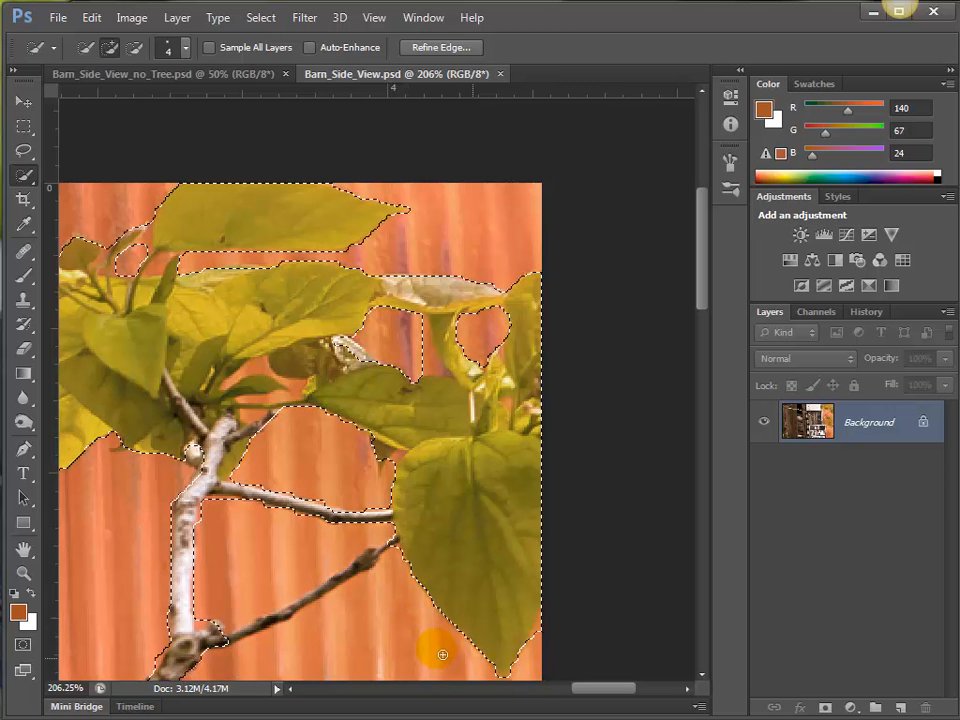
mouse_move(442, 654)
left_mouse_down()
mouse_move(371, 587)
mouse_move(384, 540)
mouse_move(396, 550)
mouse_move(386, 562)
left_mouse_up()
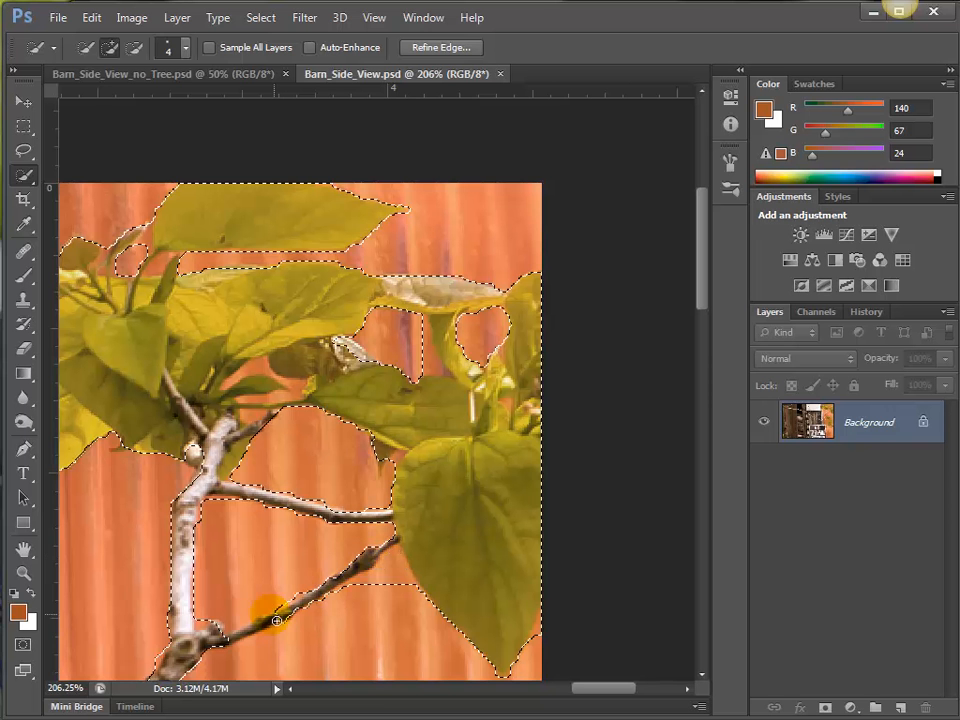
left_click_drag(251, 631, 202, 635)
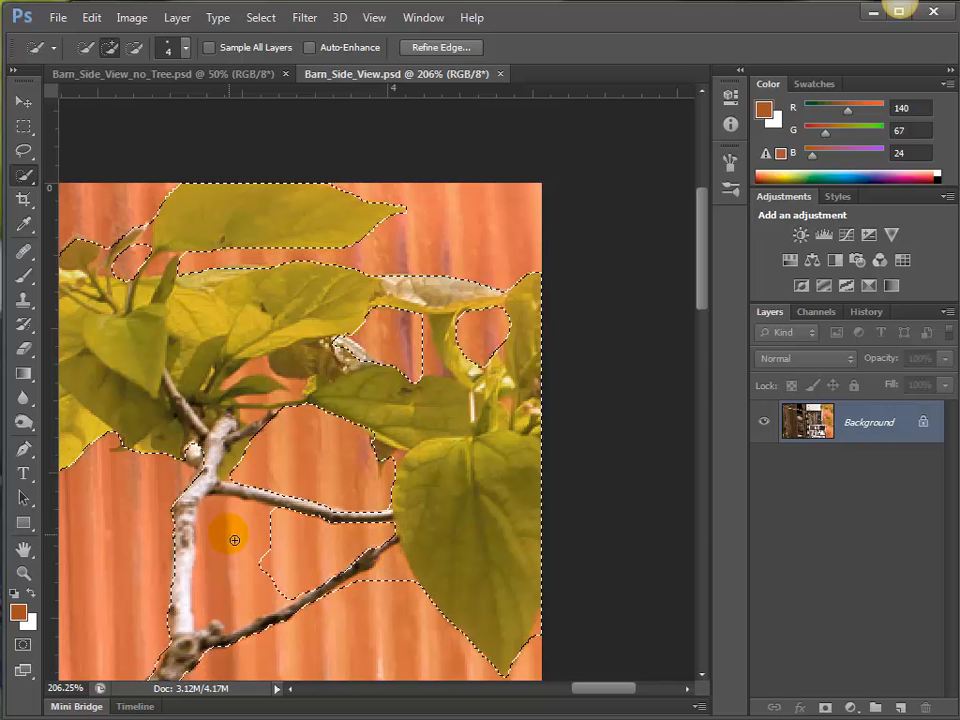
key("super")
key("super")
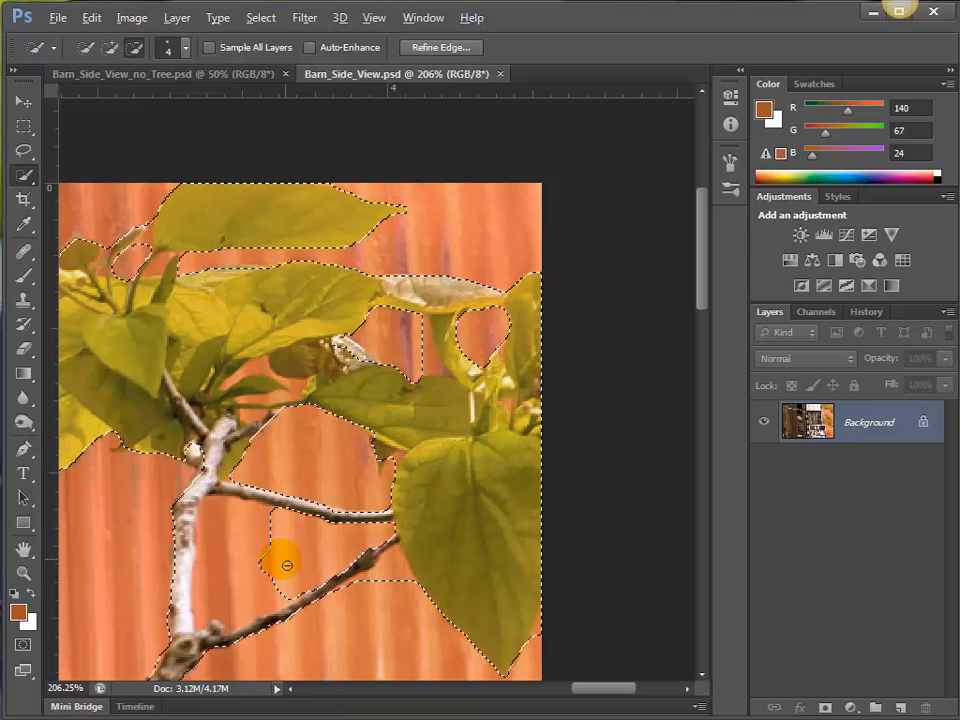
mouse_move(232, 584)
left_mouse_down()
mouse_move(391, 582)
mouse_move(404, 613)
mouse_move(389, 585)
mouse_move(358, 594)
mouse_move(384, 607)
mouse_move(367, 531)
mouse_move(364, 426)
left_mouse_up()
Add the thin twig under the middle leaf cluster and the bottom leaves of the lower cluster, subtracting the siding between the clusters.
key("space")
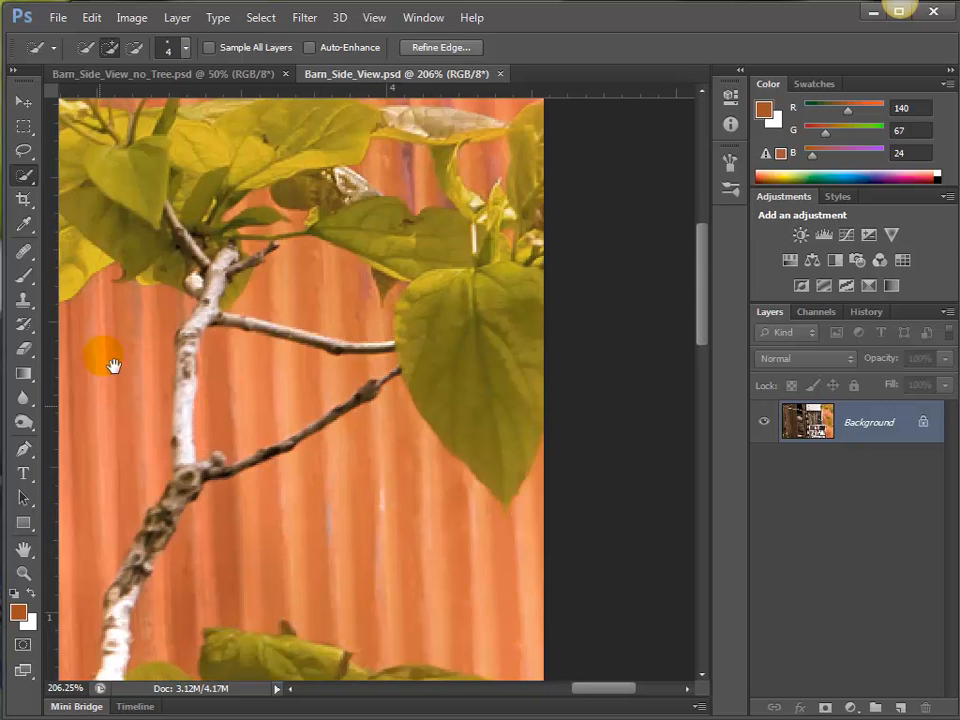
left_click_drag(111, 364, 198, 100)
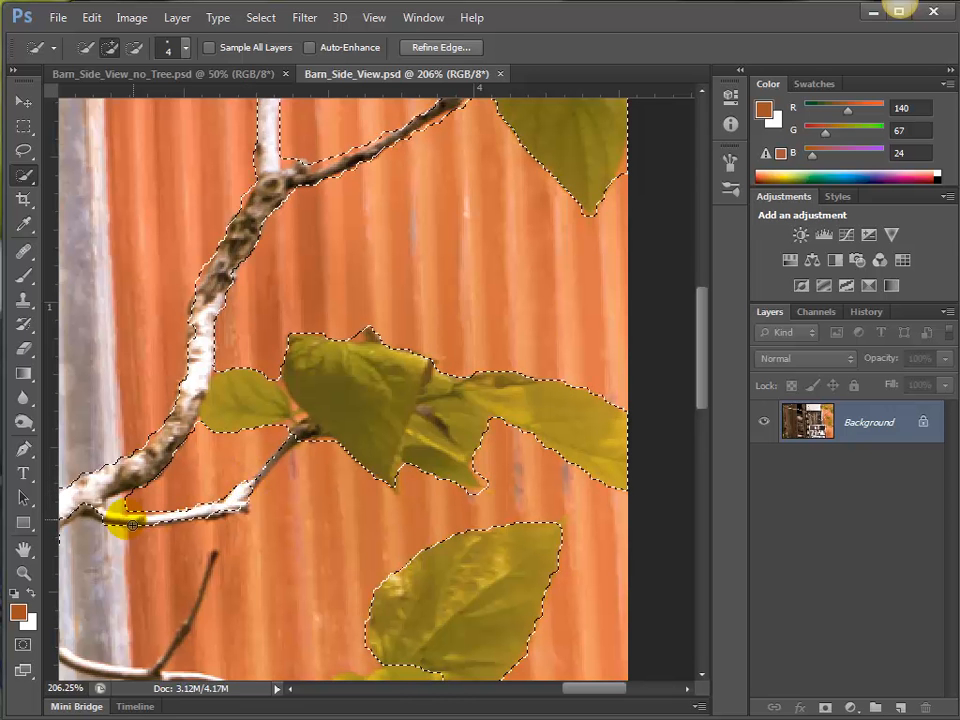
mouse_move(67, 513)
left_mouse_down()
mouse_move(167, 514)
mouse_move(271, 481)
mouse_move(305, 439)
mouse_move(243, 500)
left_mouse_up()
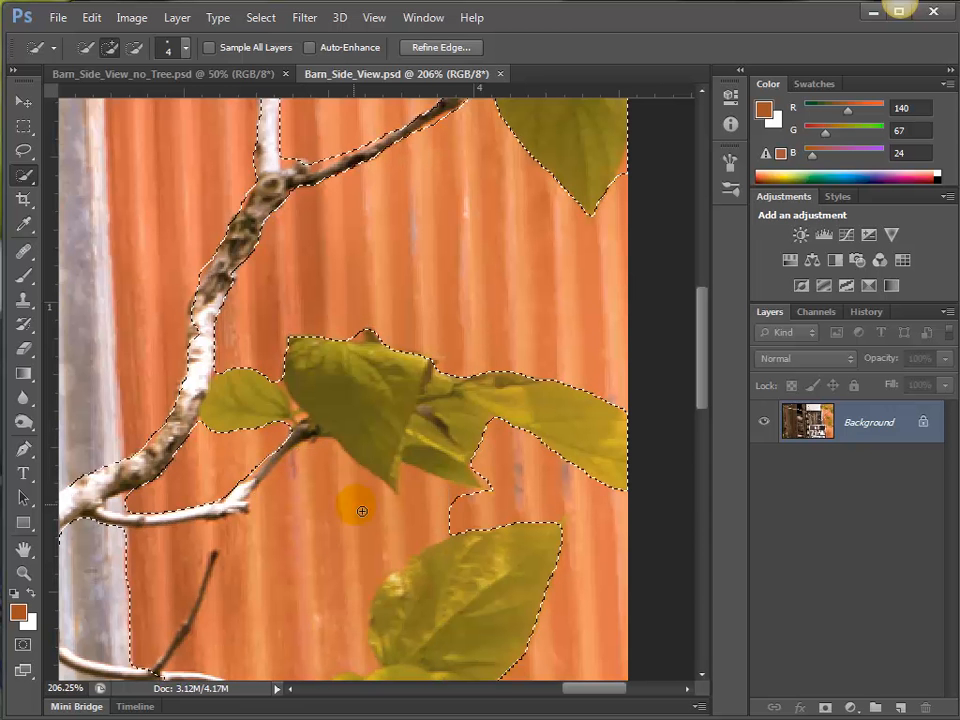
key("alt")
mouse_move(470, 514)
left_mouse_down()
mouse_move(288, 565)
mouse_move(189, 561)
mouse_move(242, 542)
mouse_move(403, 531)
mouse_move(349, 578)
mouse_move(403, 321)
mouse_move(437, 261)
mouse_move(392, 360)
left_mouse_up()
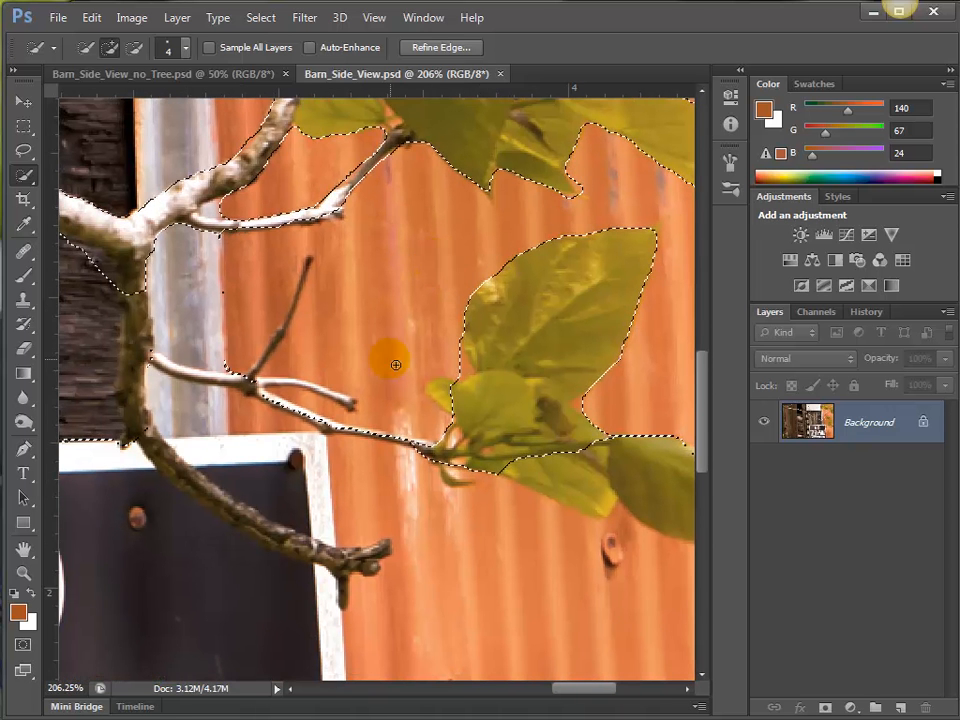
mouse_move(424, 437)
left_mouse_down()
mouse_move(499, 472)
mouse_move(552, 465)
mouse_move(607, 490)
mouse_move(697, 507)
left_mouse_up()
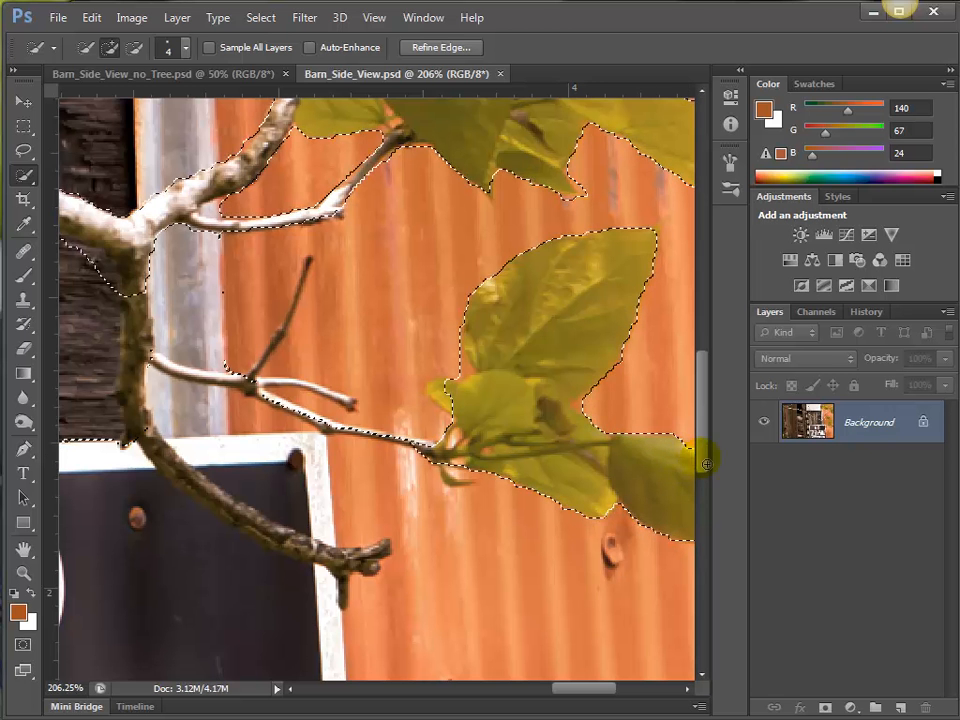
mouse_move(617, 489)
left_mouse_down()
mouse_move(268, 407)
mouse_move(718, 443)
mouse_move(465, 476)
mouse_move(484, 481)
left_mouse_up()
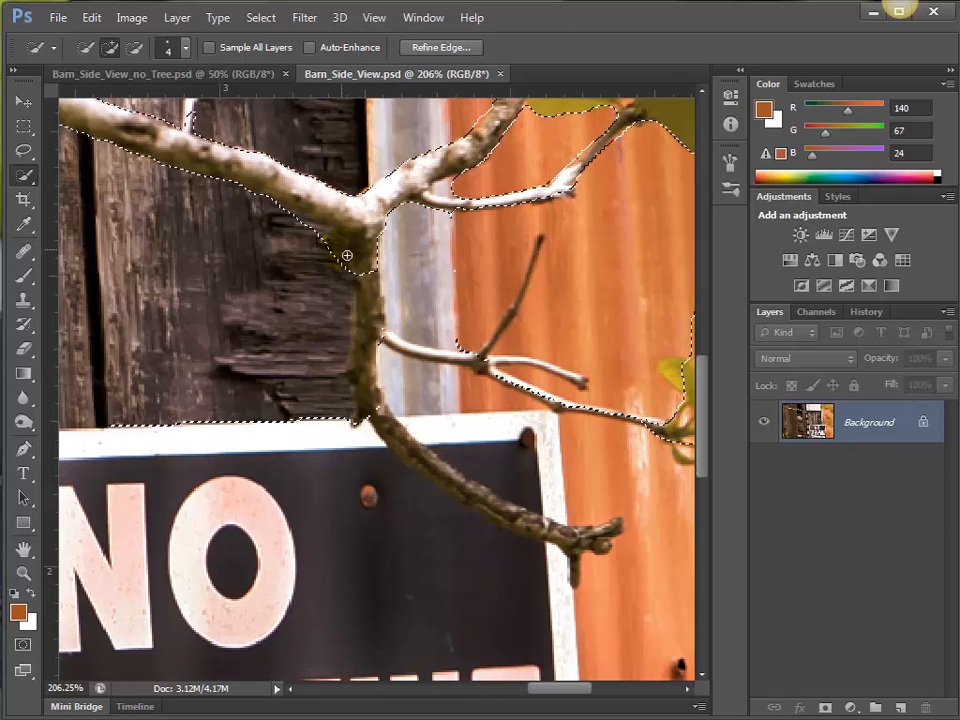
Add the branch descending over the sign and its side twig up to the fork, subtracting the sign and weathered boards picked up.
left_click_drag(355, 263, 364, 310)
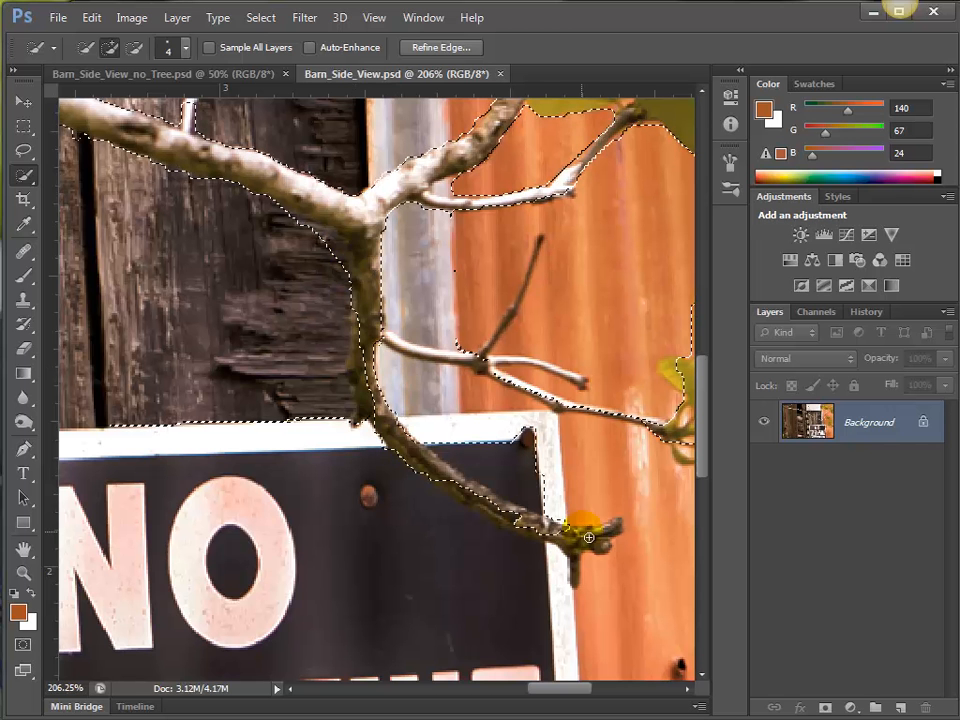
left_click(486, 452, "alt")
mouse_move(486, 452)
left_mouse_down()
mouse_move(564, 488)
mouse_move(465, 453)
left_mouse_up()
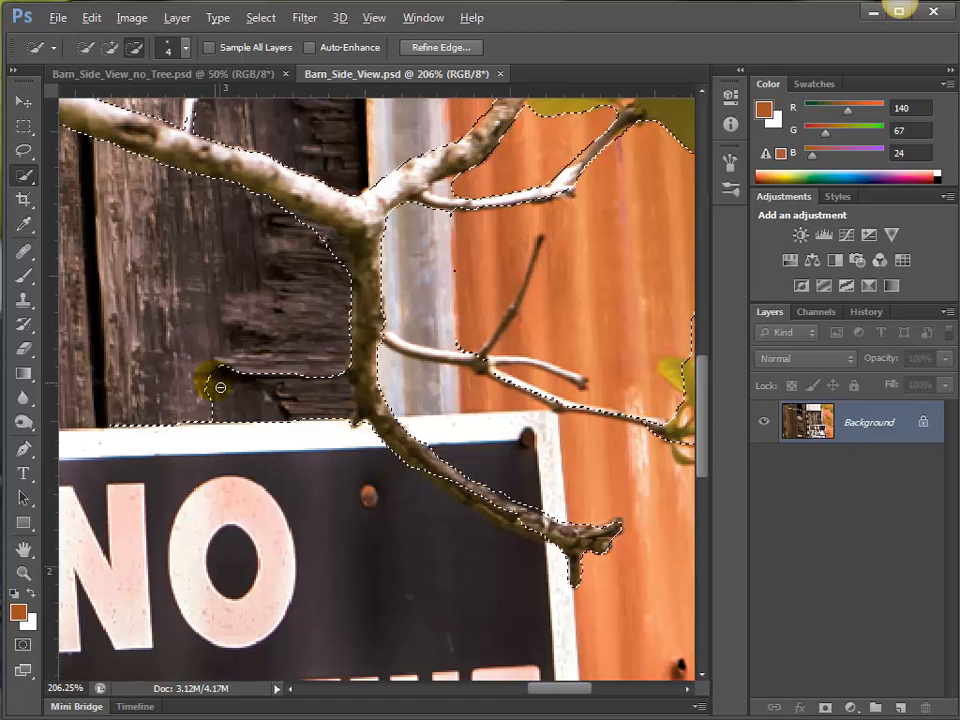
mouse_move(219, 388)
left_mouse_down()
mouse_move(289, 466)
mouse_move(283, 430)
mouse_move(321, 456)
left_mouse_up()
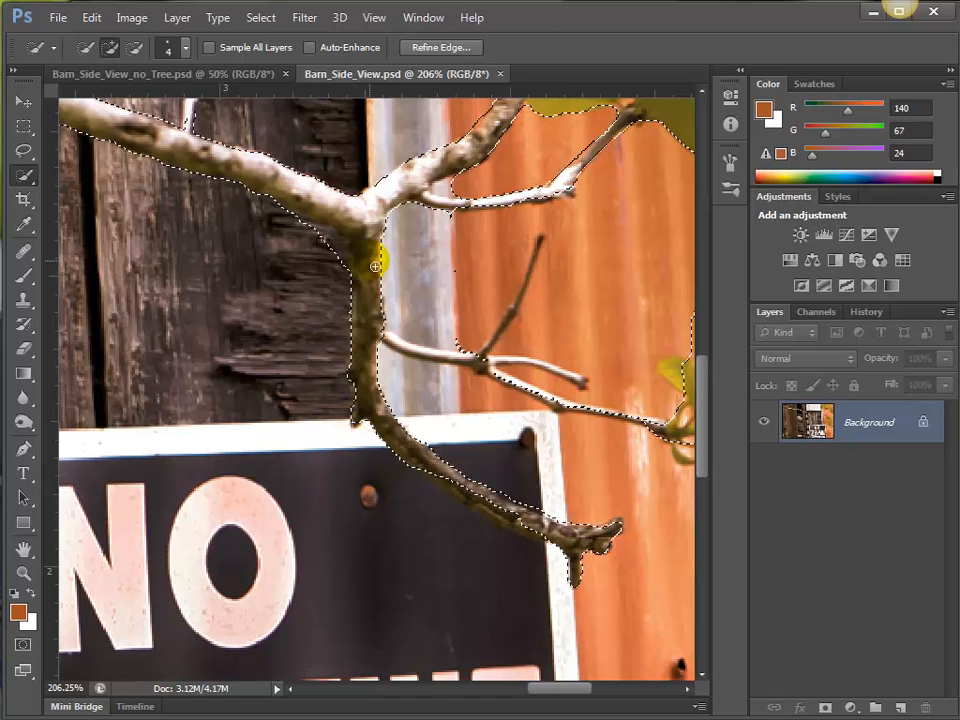
mouse_move(391, 339)
left_mouse_down()
mouse_move(386, 332)
mouse_move(489, 371)
left_mouse_up()
mouse_move(424, 385)
left_mouse_down()
mouse_move(484, 397)
mouse_move(419, 275)
mouse_move(437, 285)
mouse_move(427, 251)
mouse_move(458, 194)
left_mouse_up()
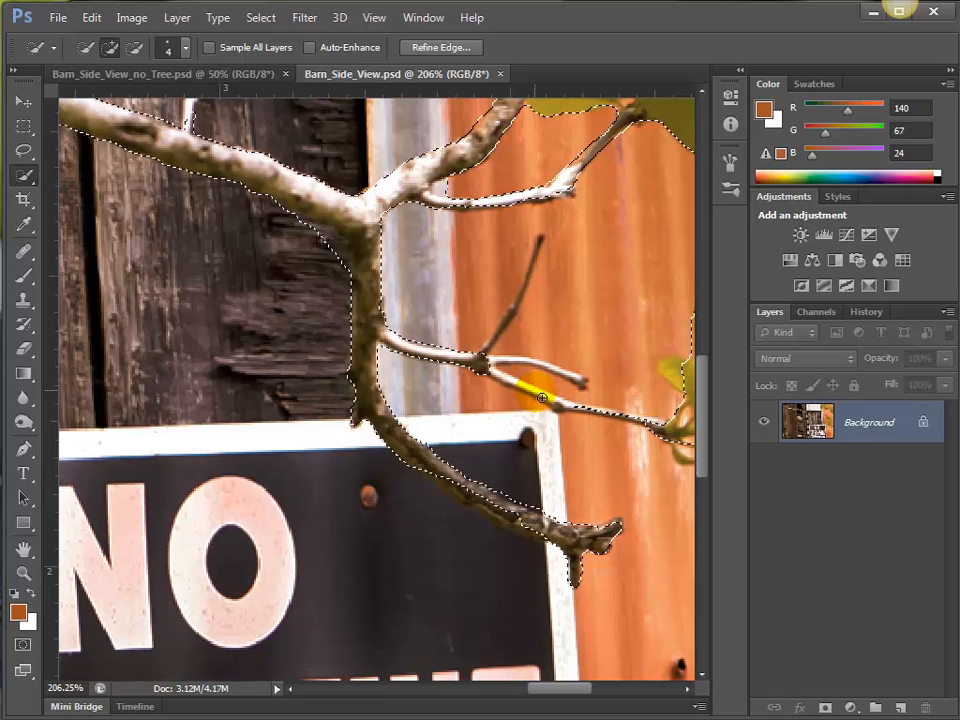
Reduce the brush size to 3 and add the forked thin twig up to the lower leaf cluster, including the small curled leaf beneath.
left_click_drag(526, 371, 408, 374)
key("bracketleft")
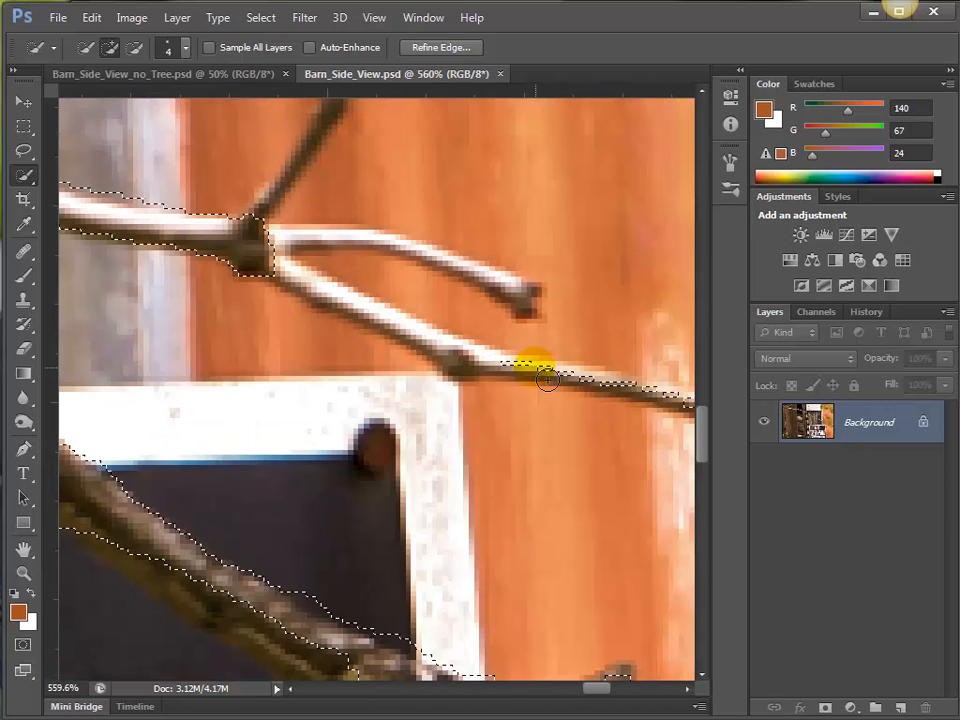
mouse_move(543, 375)
left_mouse_down()
mouse_move(529, 366)
mouse_move(604, 388)
left_mouse_up()
mouse_move(664, 400)
left_mouse_down()
mouse_move(702, 415)
mouse_move(514, 378)
mouse_move(279, 264)
left_mouse_up()
mouse_move(530, 298)
left_mouse_down()
mouse_move(445, 259)
mouse_move(388, 248)
left_mouse_up()
mouse_move(291, 245)
left_mouse_down()
mouse_move(336, 228)
mouse_move(377, 270)
mouse_move(377, 288)
mouse_move(337, 242)
mouse_move(420, 252)
mouse_move(497, 330)
left_mouse_up()
left_click_drag(568, 409, 173, 334)
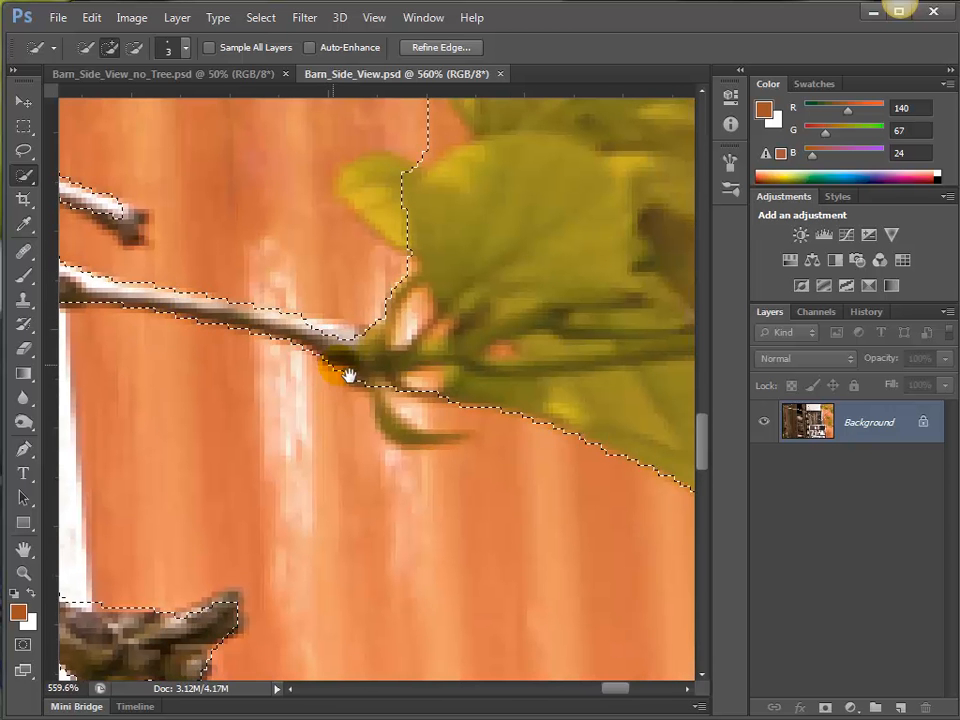
mouse_move(399, 393)
left_mouse_down()
mouse_move(417, 447)
mouse_move(535, 447)
mouse_move(521, 446)
mouse_move(496, 410)
mouse_move(334, 394)
mouse_move(344, 338)
mouse_move(394, 371)
mouse_move(326, 340)
mouse_move(371, 345)
left_mouse_up()
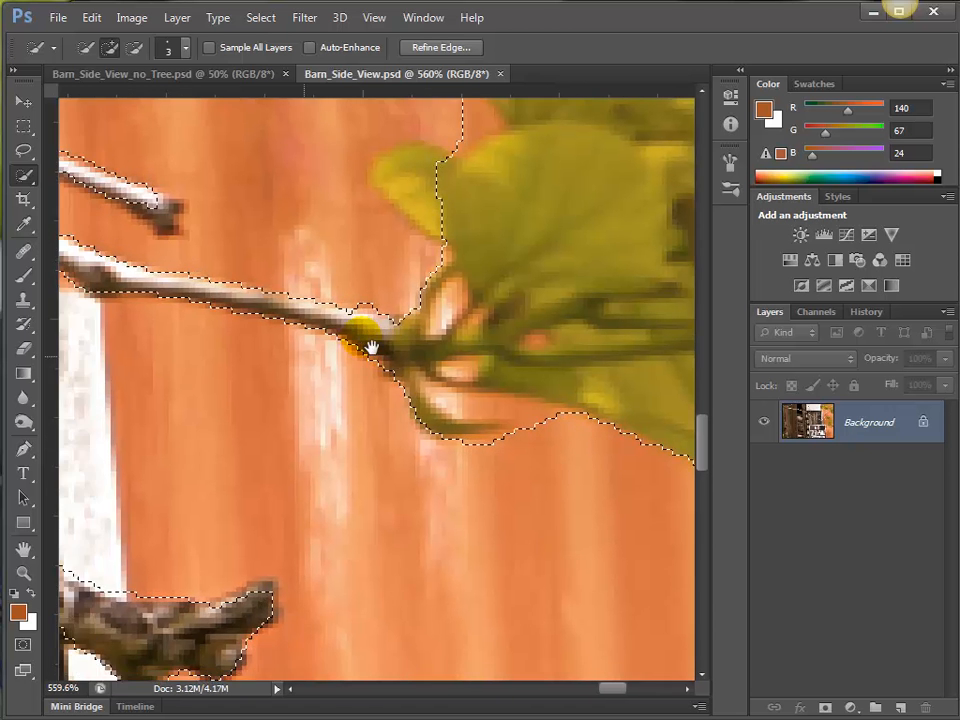
Tighten the selection along the branch crossing the sign, adding the bark on its underside and subtracting the dark sign area above it.
left_click_drag(282, 420, 489, 312)
mouse_move(495, 493)
left_mouse_down()
mouse_move(332, 523)
mouse_move(228, 516)
mouse_move(111, 458)
left_mouse_up()
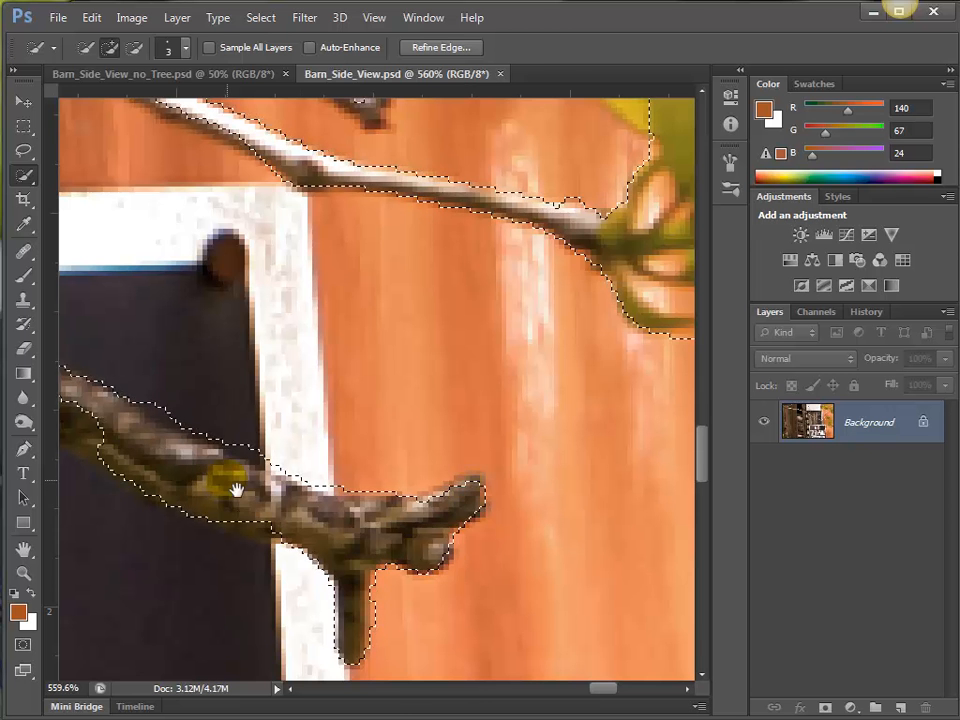
mouse_move(236, 489)
left_mouse_down()
mouse_move(510, 441)
mouse_move(388, 429)
mouse_move(307, 368)
left_mouse_up()
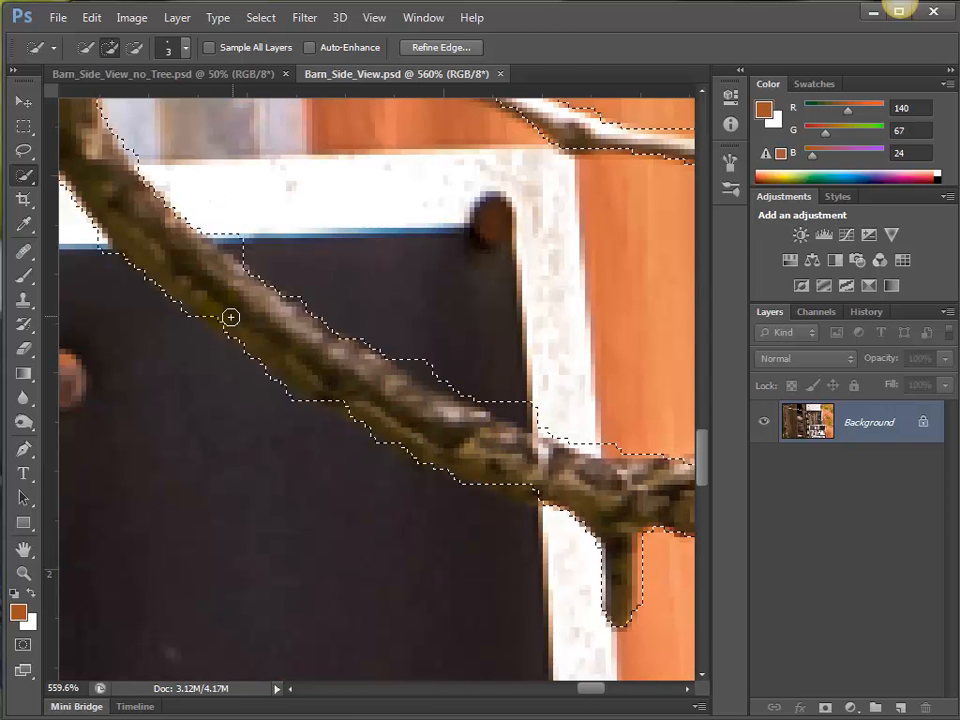
mouse_move(231, 317)
left_mouse_down()
mouse_move(233, 309)
mouse_move(321, 366)
mouse_move(541, 469)
left_mouse_up()
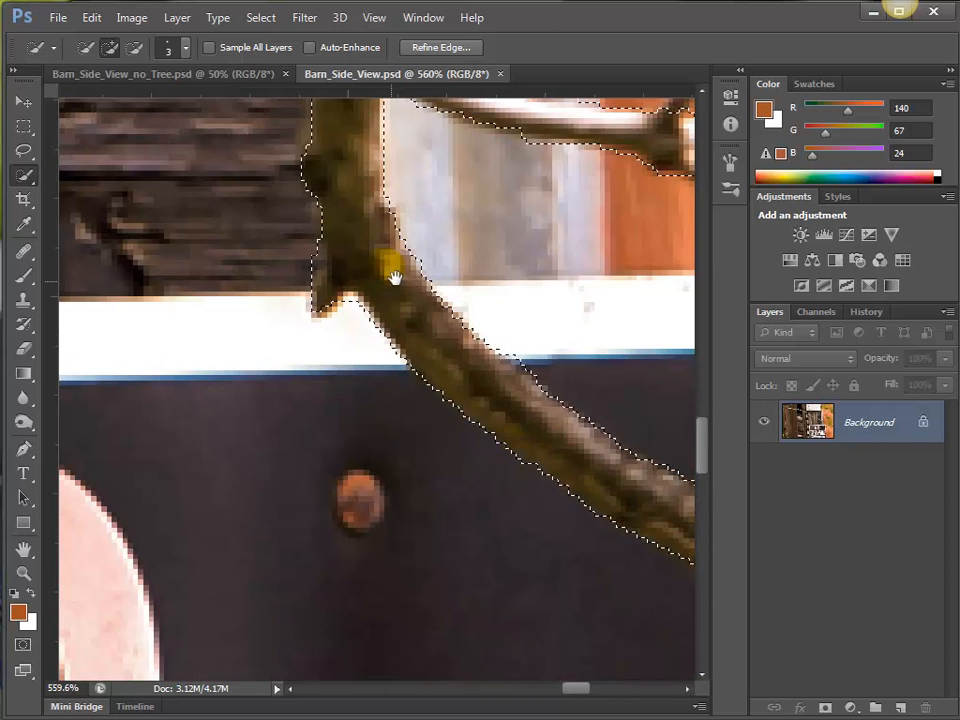
Add the short white stub above the main branch, and clean up the fork by subtracting the metal trim between the limb and twig.
left_click_drag(394, 277, 182, 272)
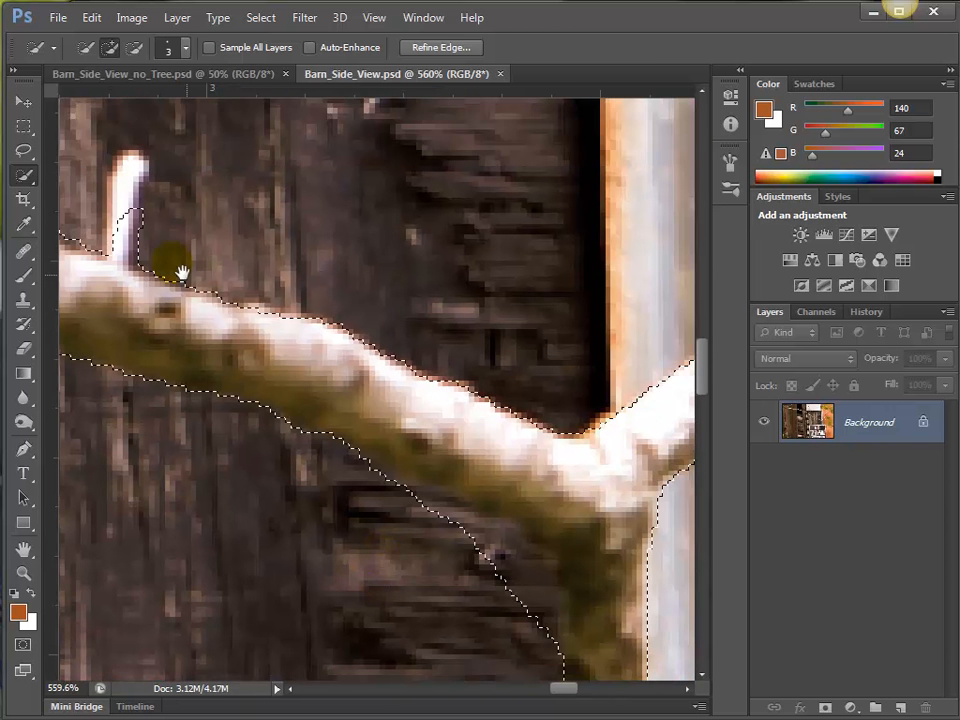
mouse_move(128, 215)
left_mouse_down()
mouse_move(124, 193)
mouse_move(133, 167)
mouse_move(129, 214)
mouse_move(138, 166)
mouse_move(134, 186)
mouse_move(130, 160)
left_mouse_up()
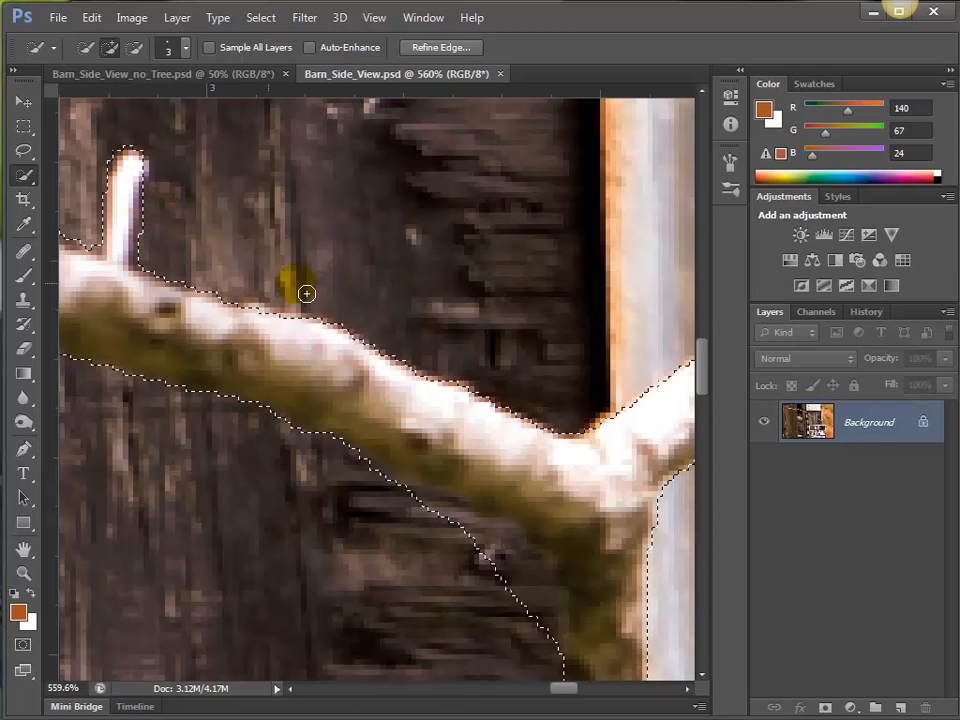
left_click_drag(542, 360, 256, 425)
left_click(521, 476, "alt")
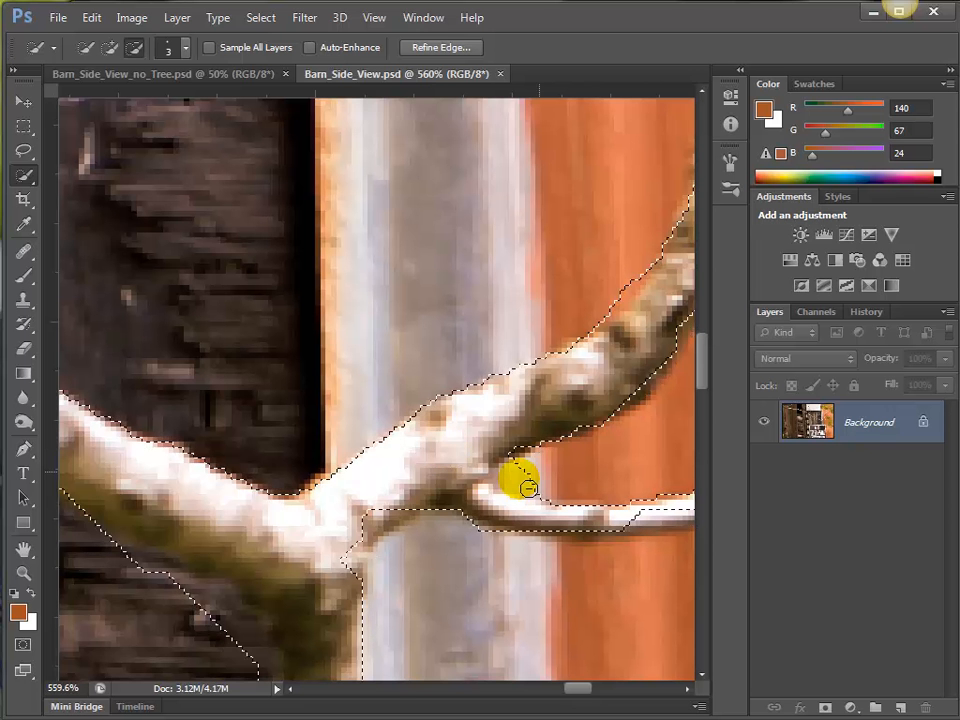
left_click(411, 523, "alt")
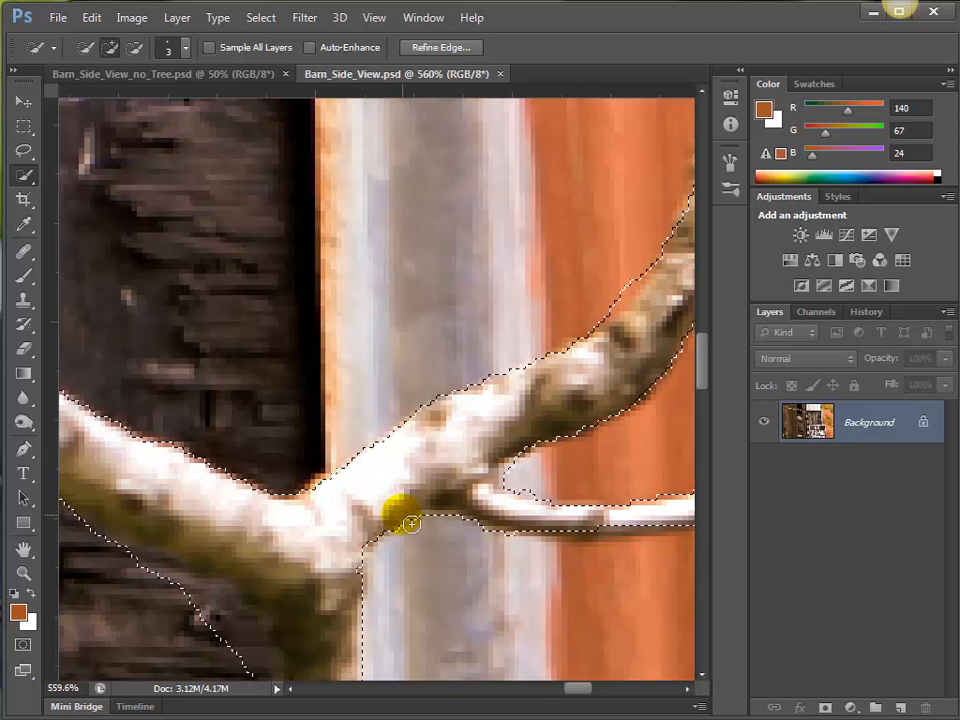
left_click_drag(267, 496, 479, 518)
left_click_drag(80, 488, 399, 531)
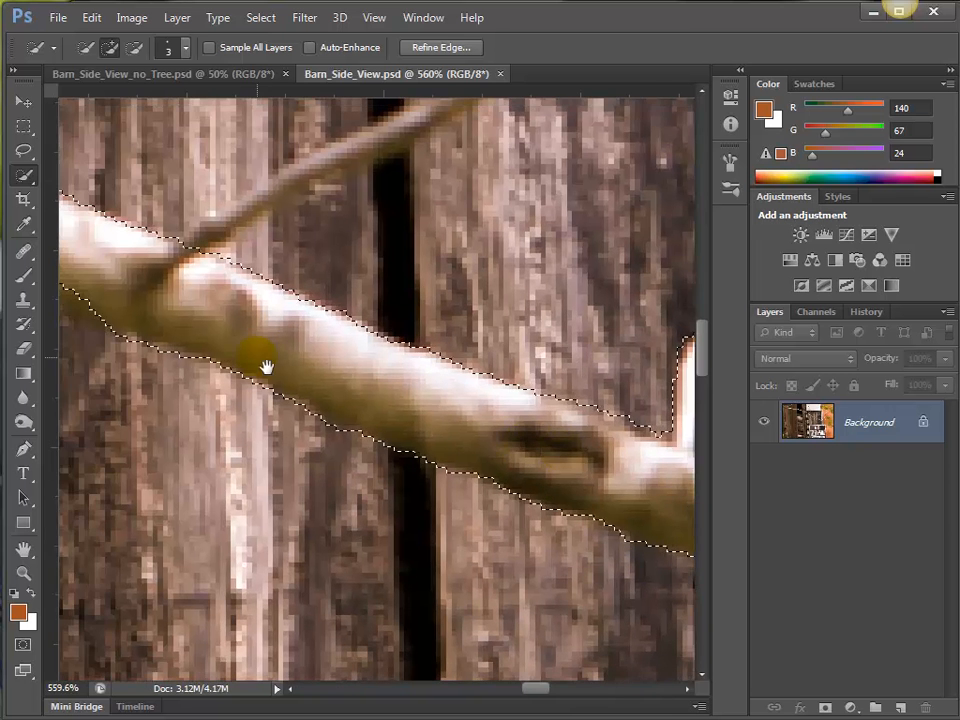
Add the lower part of the thin twig above the main branch, up to the dark gap between the boards.
left_click_drag(266, 367, 279, 561)
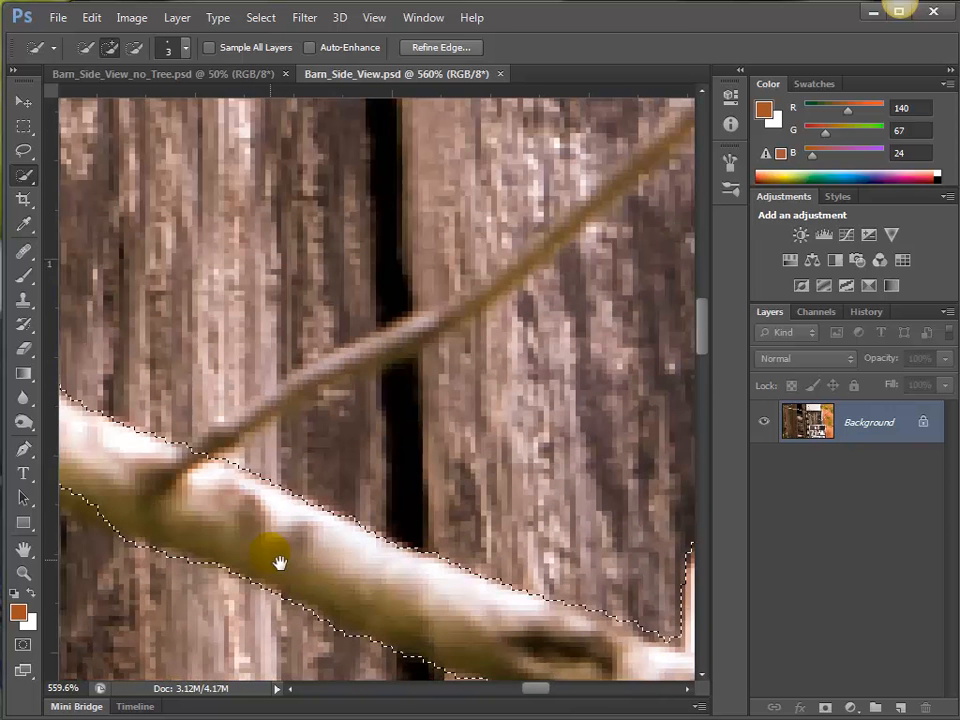
mouse_move(324, 384)
left_mouse_down()
mouse_move(297, 406)
mouse_move(221, 435)
mouse_move(290, 412)
left_mouse_up()
mouse_move(415, 434)
left_mouse_down()
mouse_move(452, 442)
mouse_move(450, 432)
mouse_move(332, 471)
mouse_move(257, 460)
left_mouse_up()
left_click_drag(405, 341, 345, 373)
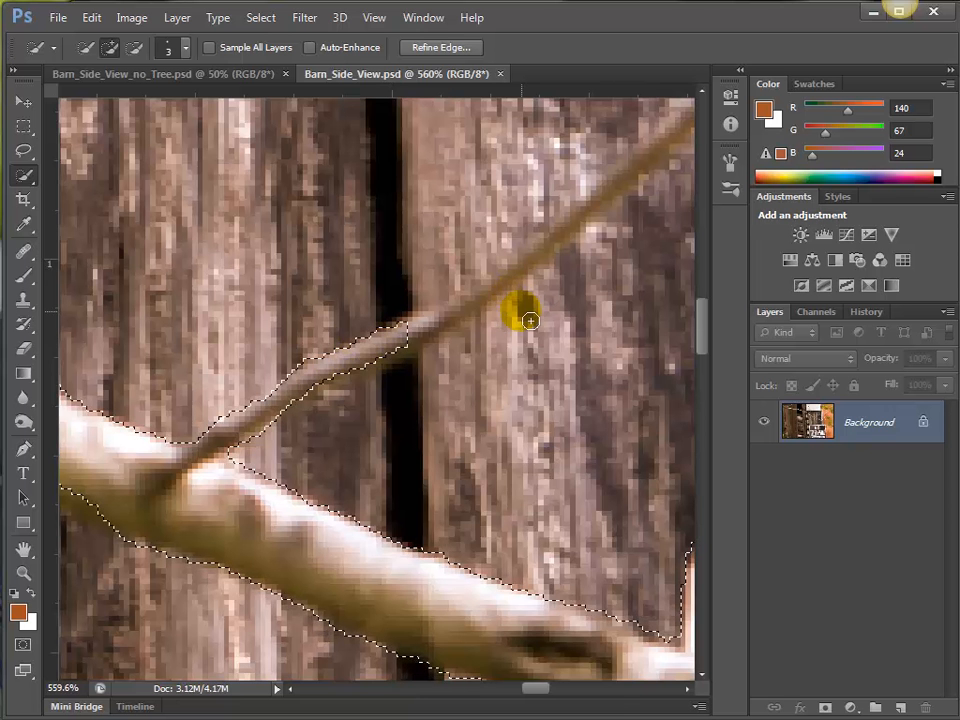
Reduce the brush size to 2 and add the rest of the thin twig to its tip, subtracting the board beneath it.
left_click_drag(525, 311, 428, 428)
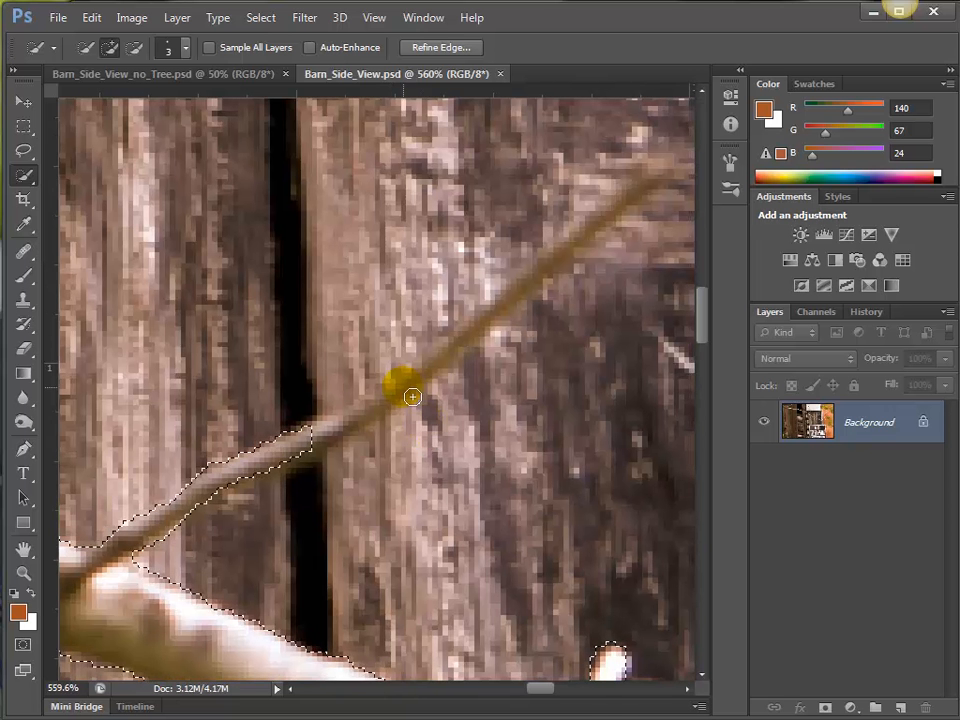
key("[")
left_click_drag(413, 386, 396, 401)
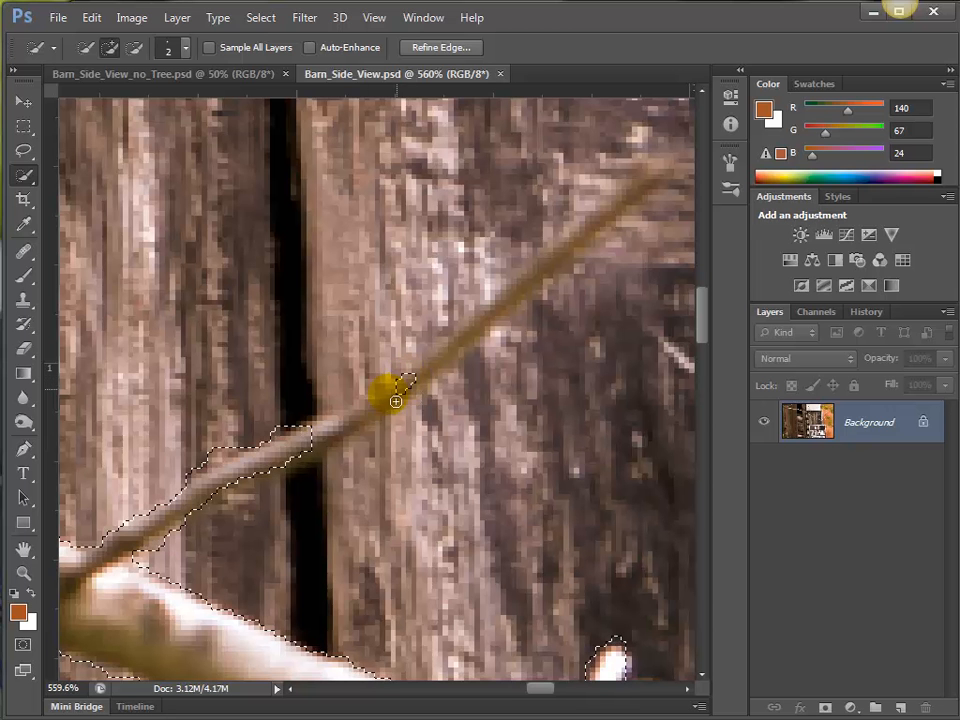
mouse_move(285, 451)
left_mouse_down()
mouse_move(489, 321)
mouse_move(439, 369)
mouse_move(399, 389)
mouse_move(658, 189)
mouse_move(591, 225)
mouse_move(512, 302)
mouse_move(471, 326)
mouse_move(700, 184)
mouse_move(692, 176)
mouse_move(619, 255)
mouse_move(607, 357)
mouse_move(677, 289)
mouse_move(617, 253)
mouse_move(542, 328)
mouse_move(647, 145)
mouse_move(585, 189)
mouse_move(594, 150)
mouse_move(542, 206)
mouse_move(494, 219)
mouse_move(600, 167)
mouse_move(621, 197)
mouse_move(572, 242)
mouse_move(660, 187)
mouse_move(649, 168)
left_mouse_up()
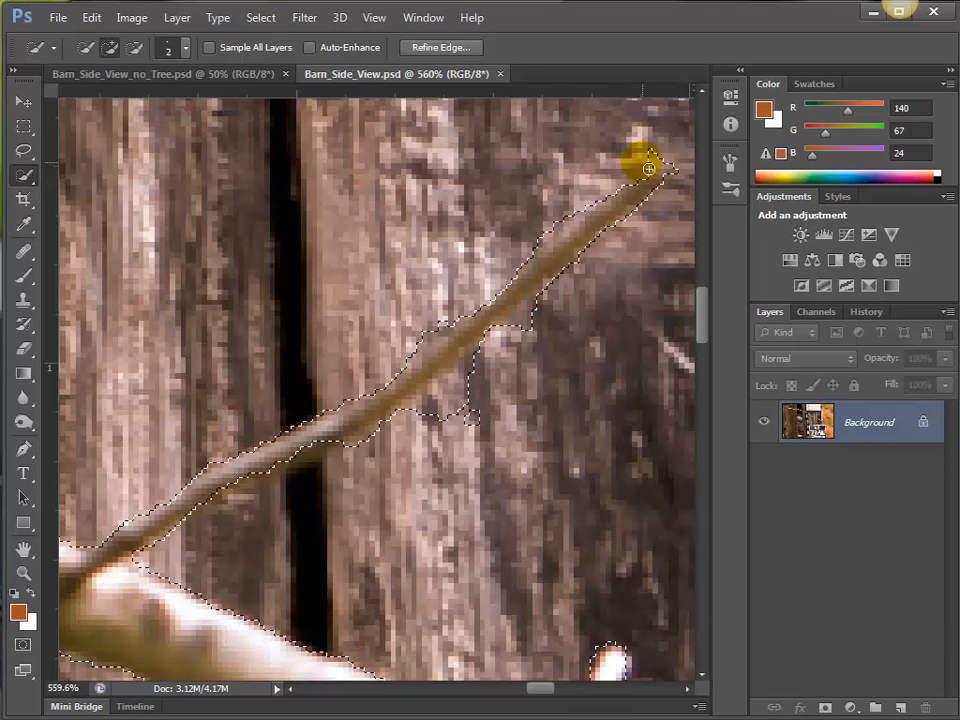
mouse_move(535, 331)
left_mouse_down()
mouse_move(514, 336)
mouse_move(427, 426)
mouse_move(477, 427)
mouse_move(452, 343)
mouse_move(435, 321)
mouse_move(506, 407)
left_mouse_up()
Increase the brush size to 10 and add the trunk below the main branch, subtracting the dark board strip beside it.
left_click_drag(349, 555, 448, 163)
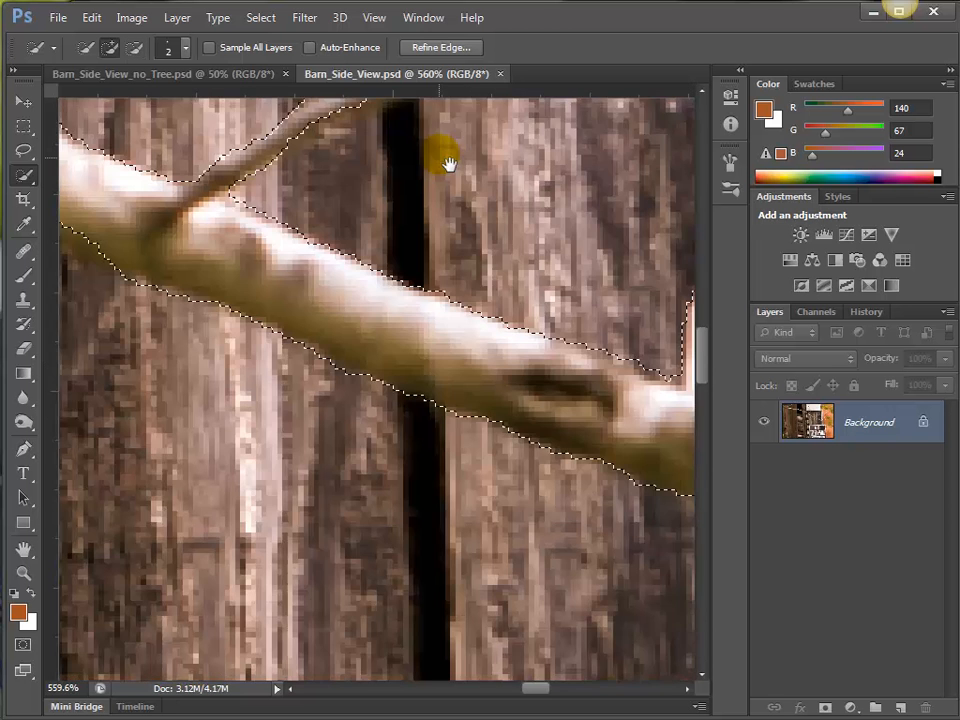
left_click_drag(436, 362, 441, 328)
scroll(432, 380, "down", 5)
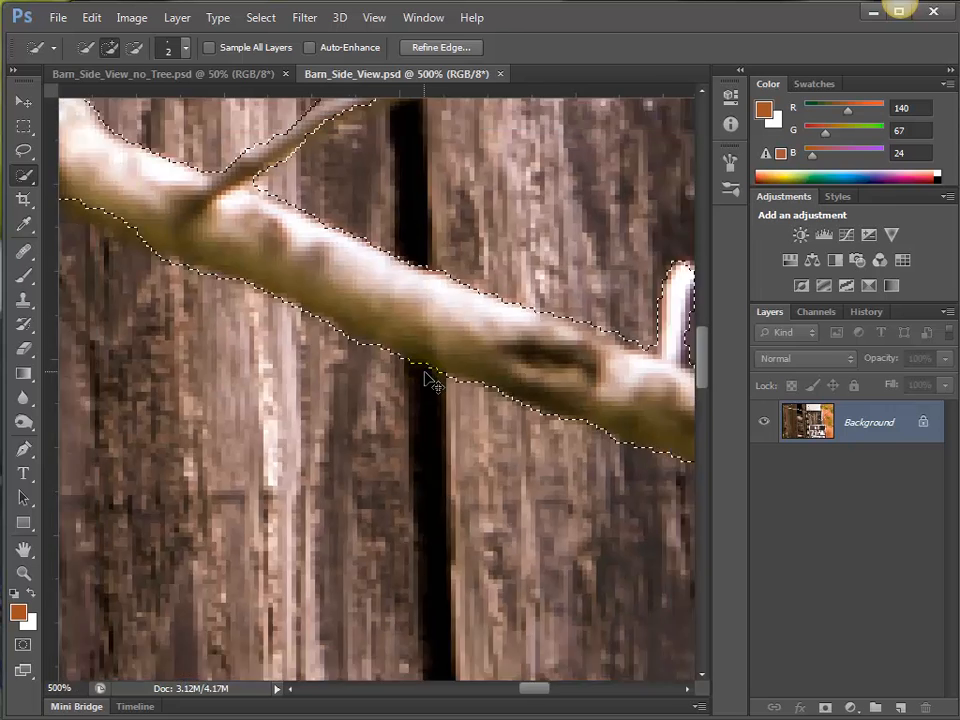
scroll(424, 378, "down", 1)
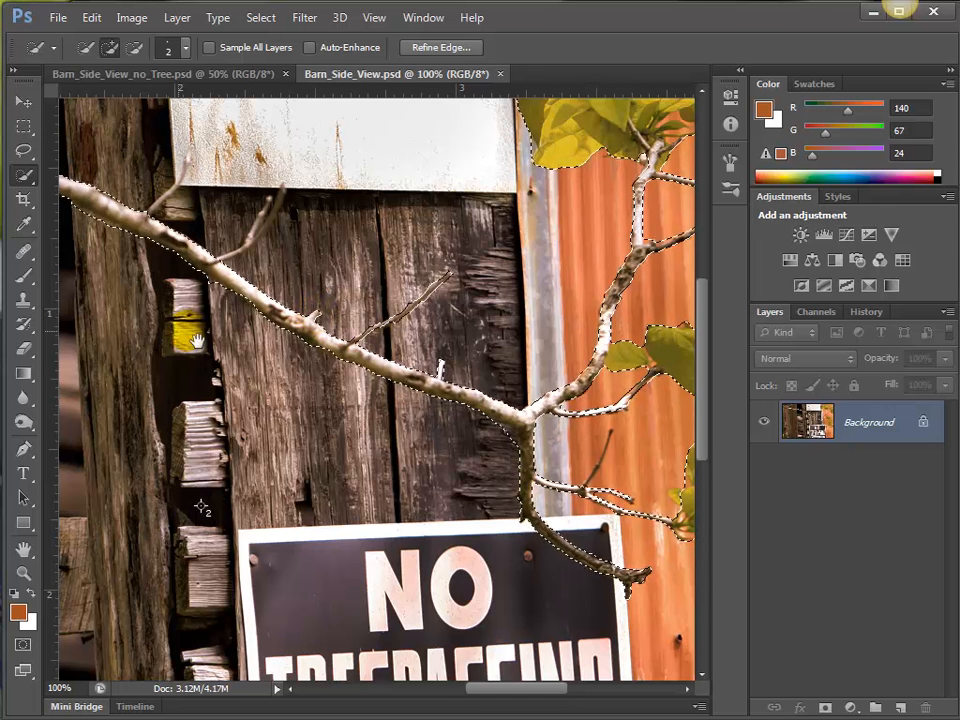
left_click_drag(196, 338, 766, 289)
left_click_drag(248, 373, 302, 516)
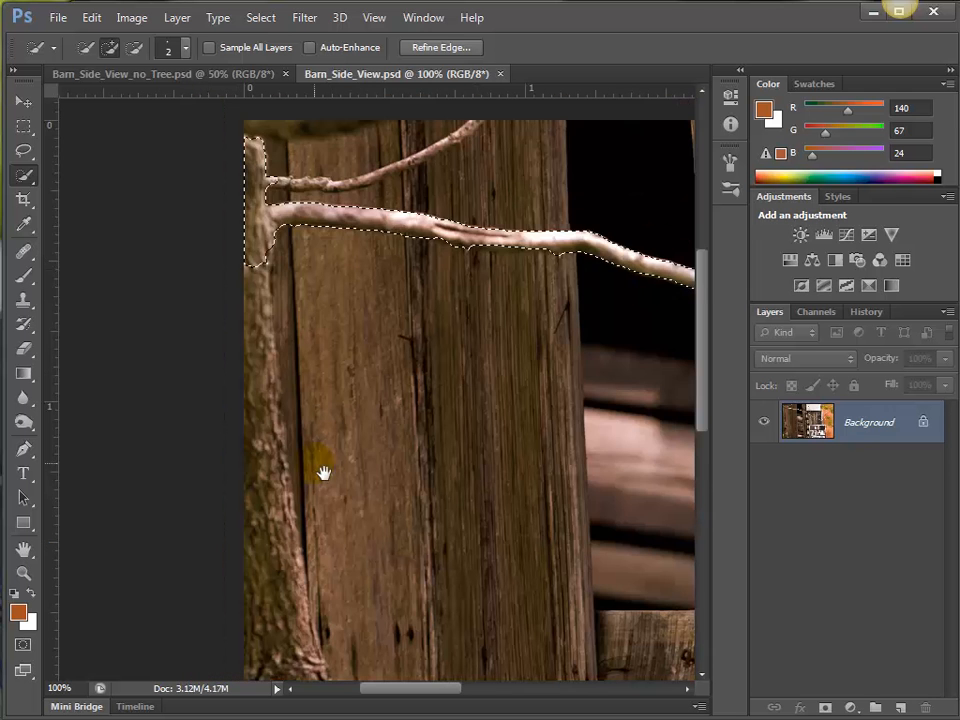
key("bracketright")
key("bracketright")
key("bracketright")
key("bracketright")
key("bracketright")
key("bracketright")
key("bracketright")
key("bracketright")
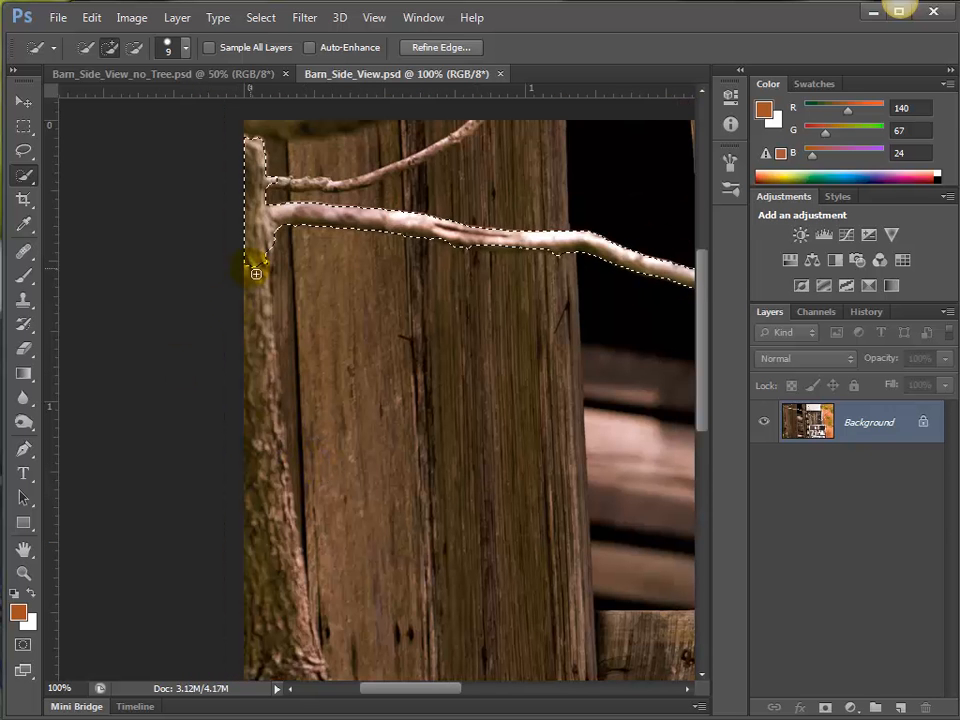
left_click_drag(257, 257, 284, 440)
left_click_drag(287, 519, 302, 660)
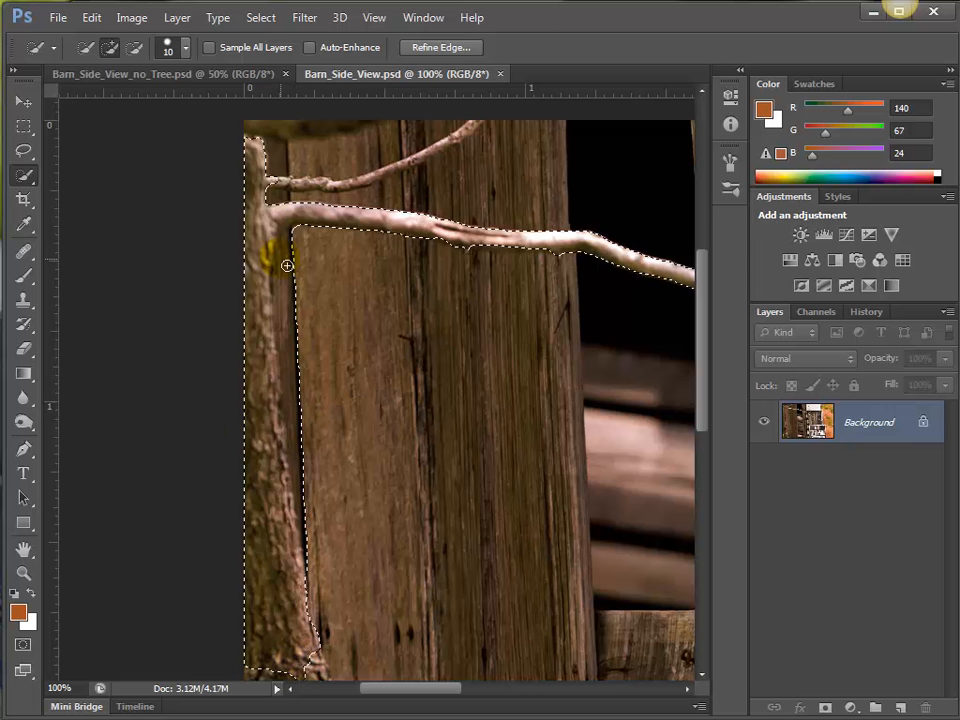
left_click_drag(297, 250, 301, 296)
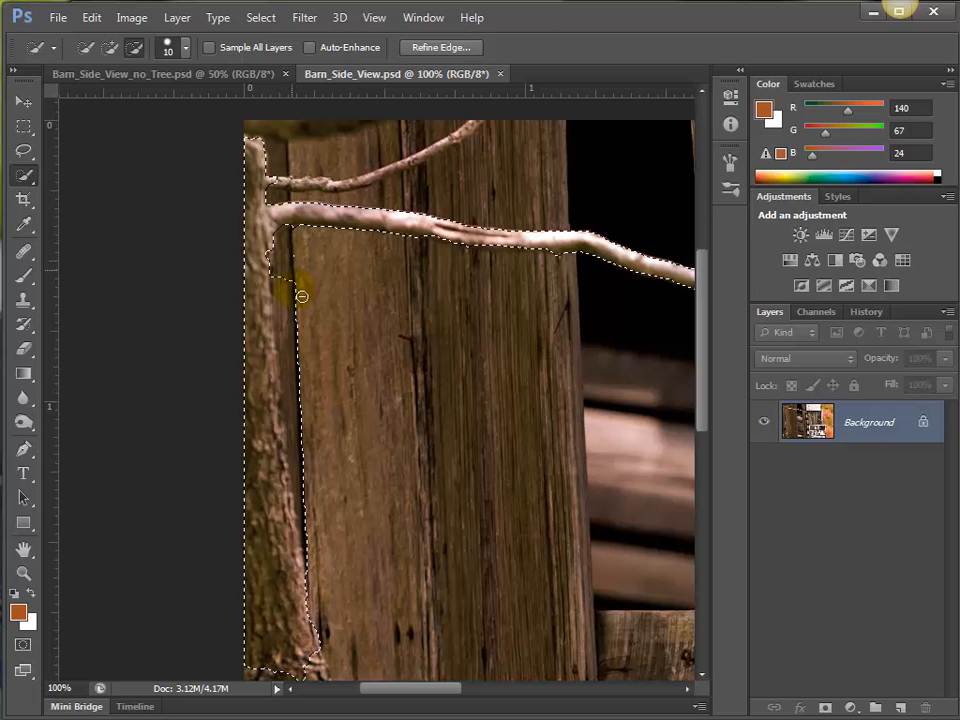
left_click_drag(334, 489, 313, 399)
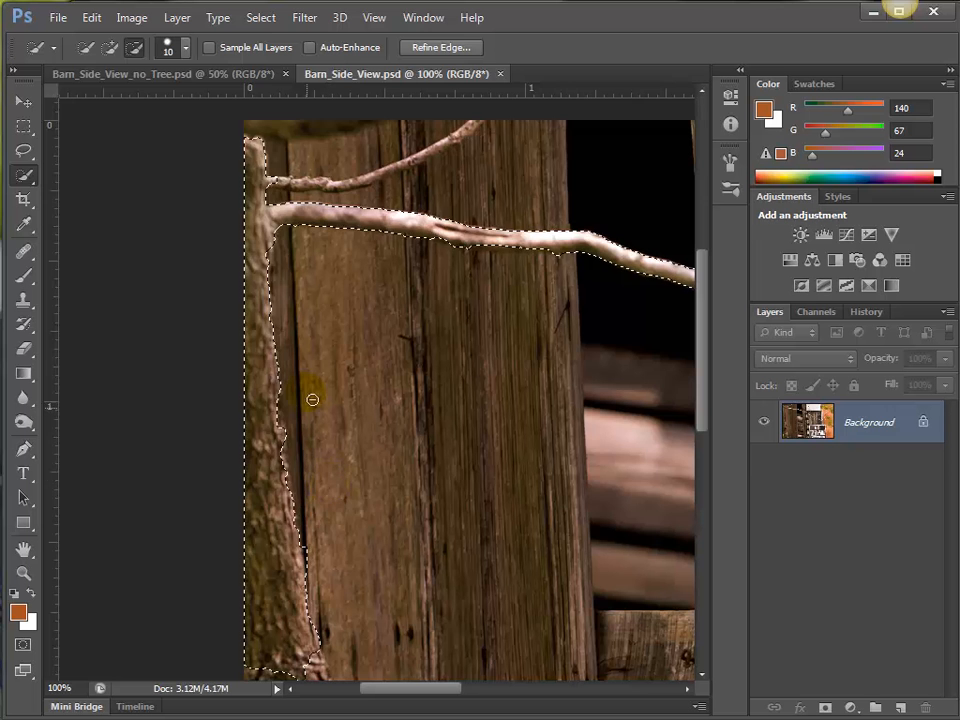
Load the saved tree selection from the Alpha 1 channel and return to the Background layer.
key("space")
left_click_drag(412, 345, 387, 442)
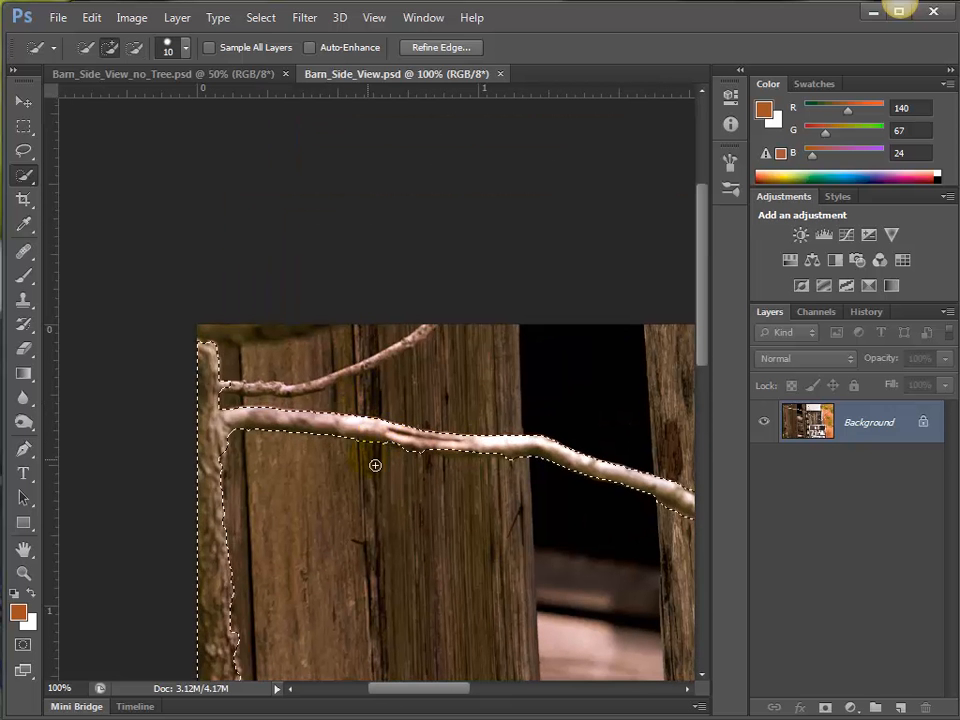
key("space")
left_click_drag(524, 496, 199, 339)
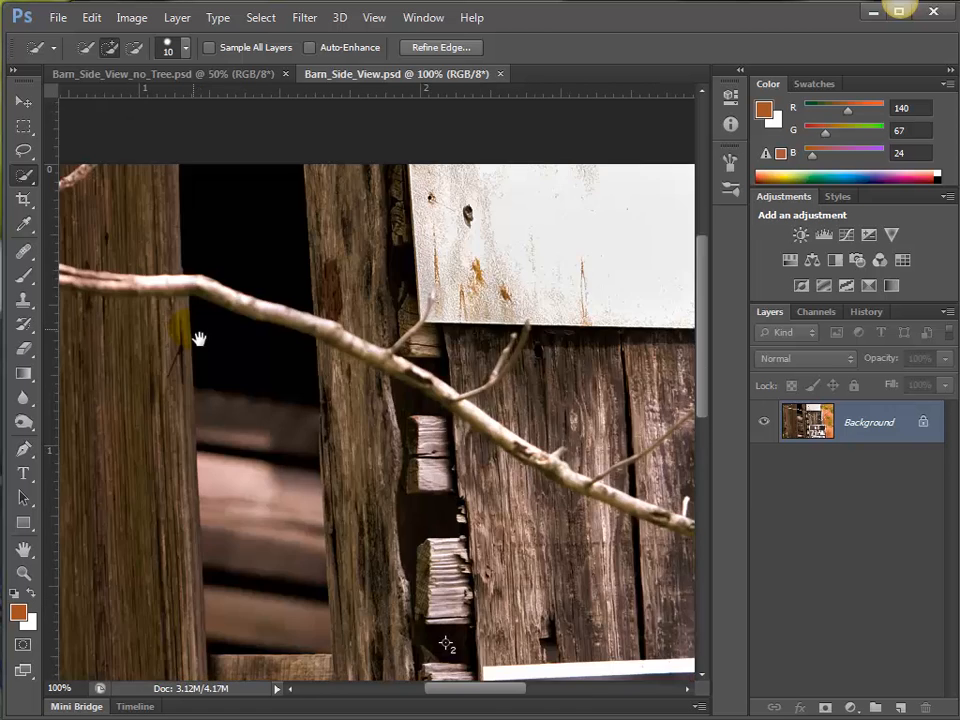
left_click_drag(623, 433, 388, 409)
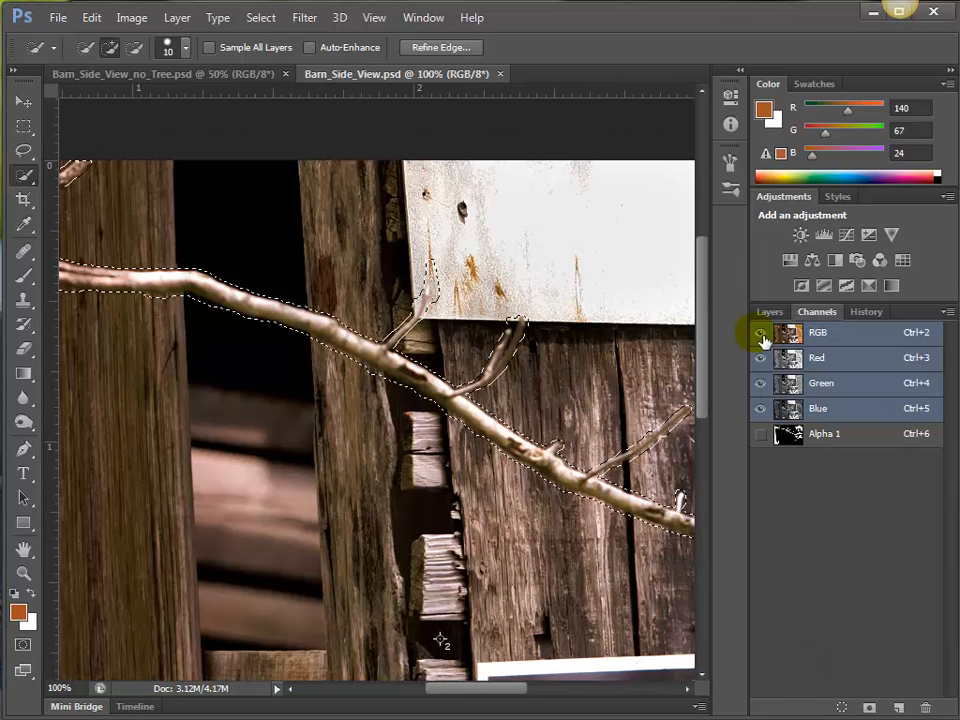
left_click(772, 312)
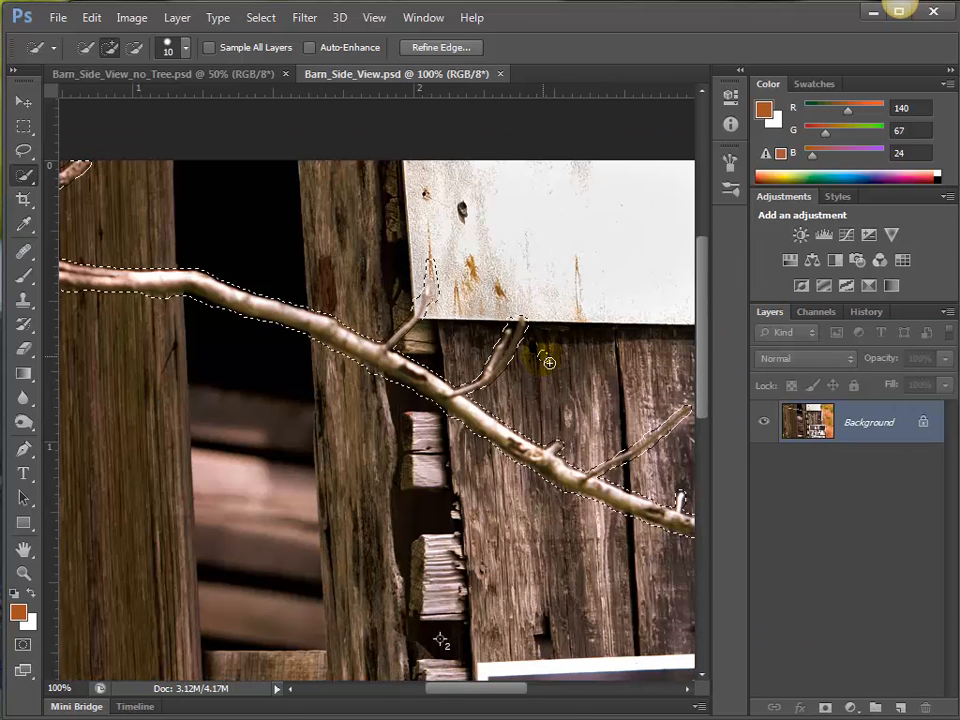
Deselect the tree and bring the selection back with Reselect.
key("ctrl+d")
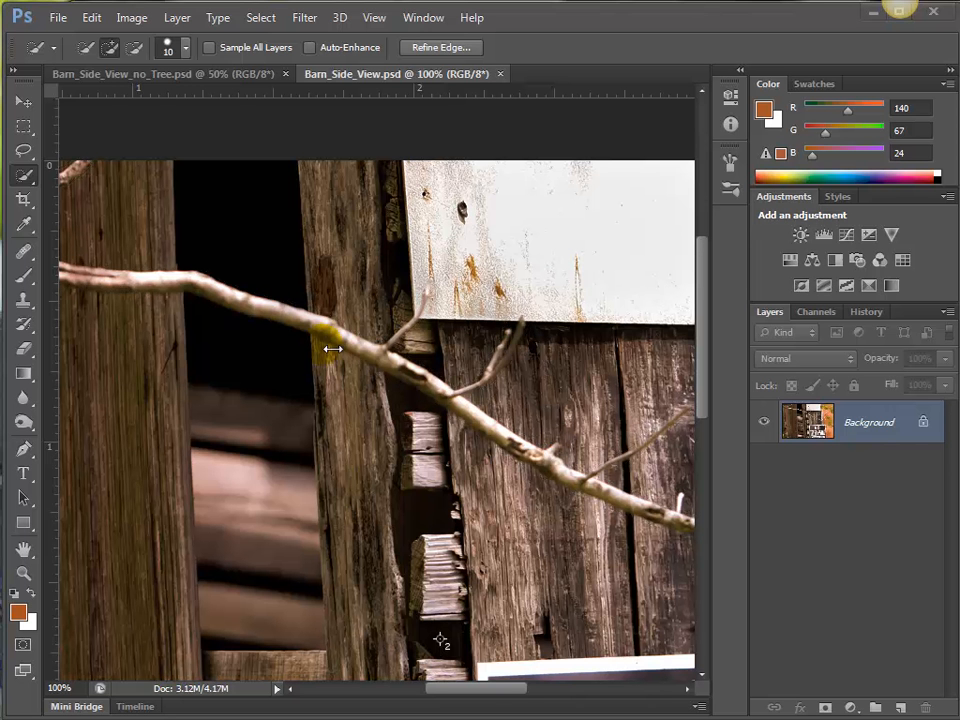
key("ctrl+shift+d")
left_click_drag(206, 225, 437, 253)
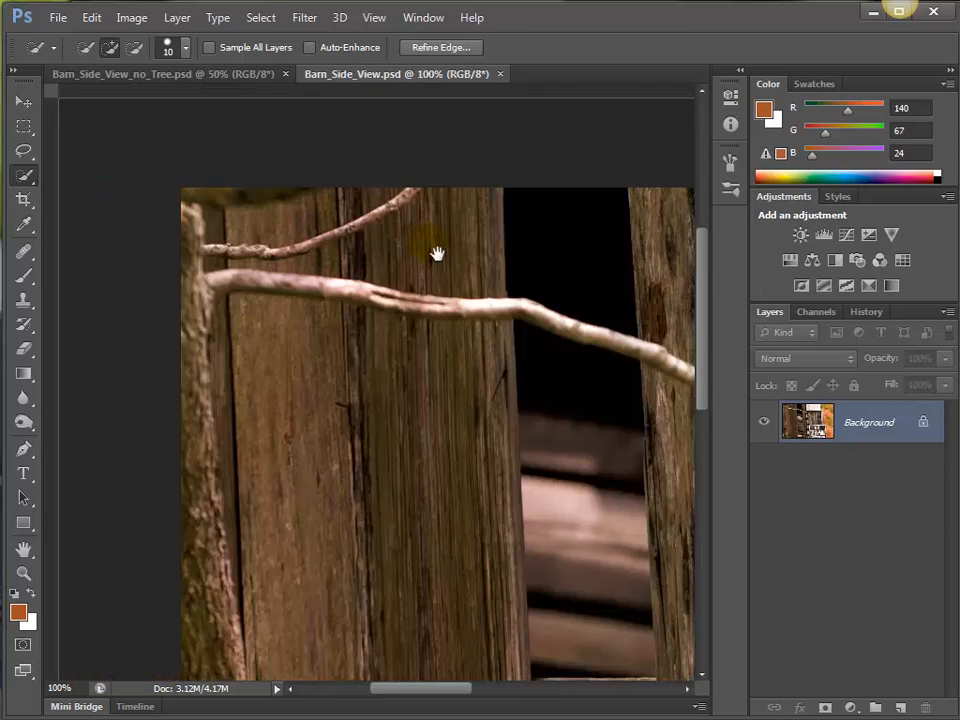
left_click_drag(275, 249, 258, 253)
left_click_drag(446, 318, 275, 272)
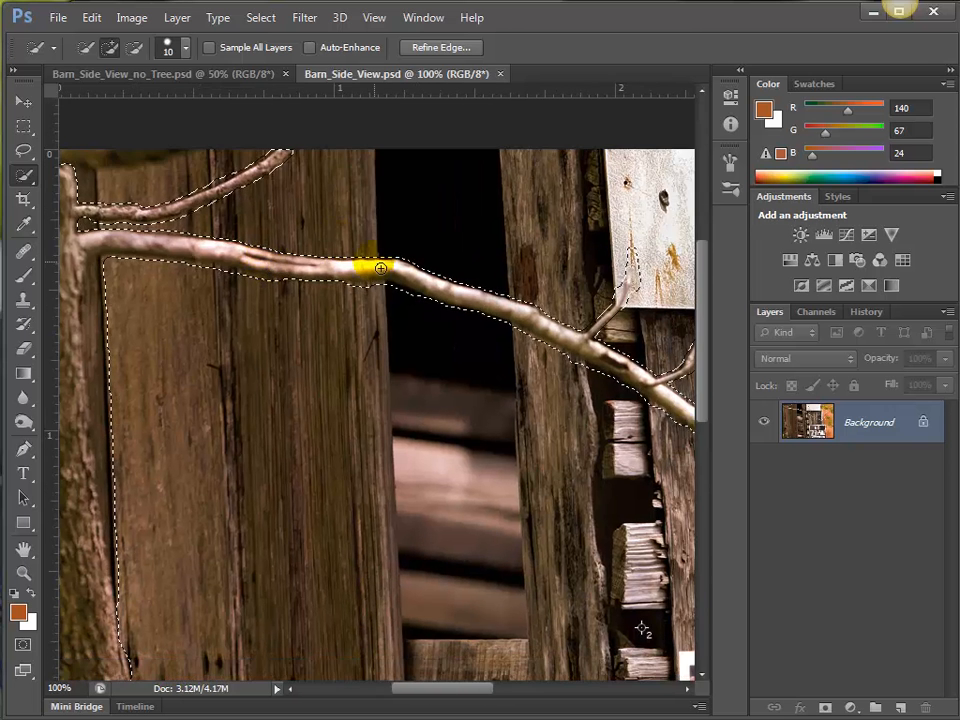
left_click(262, 17)
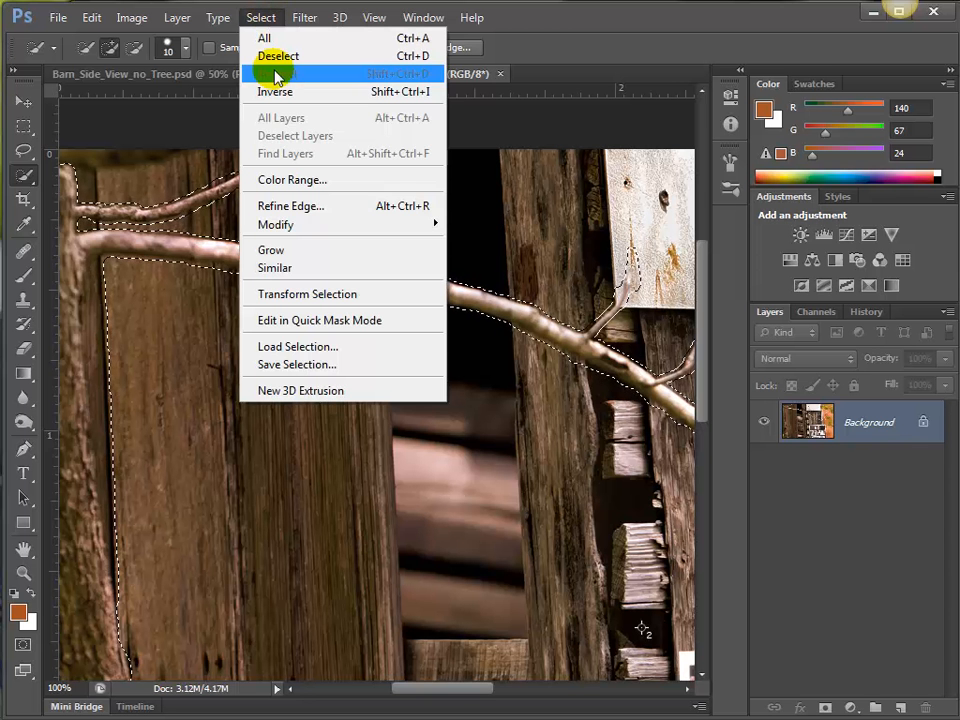
mouse_move(321, 228)
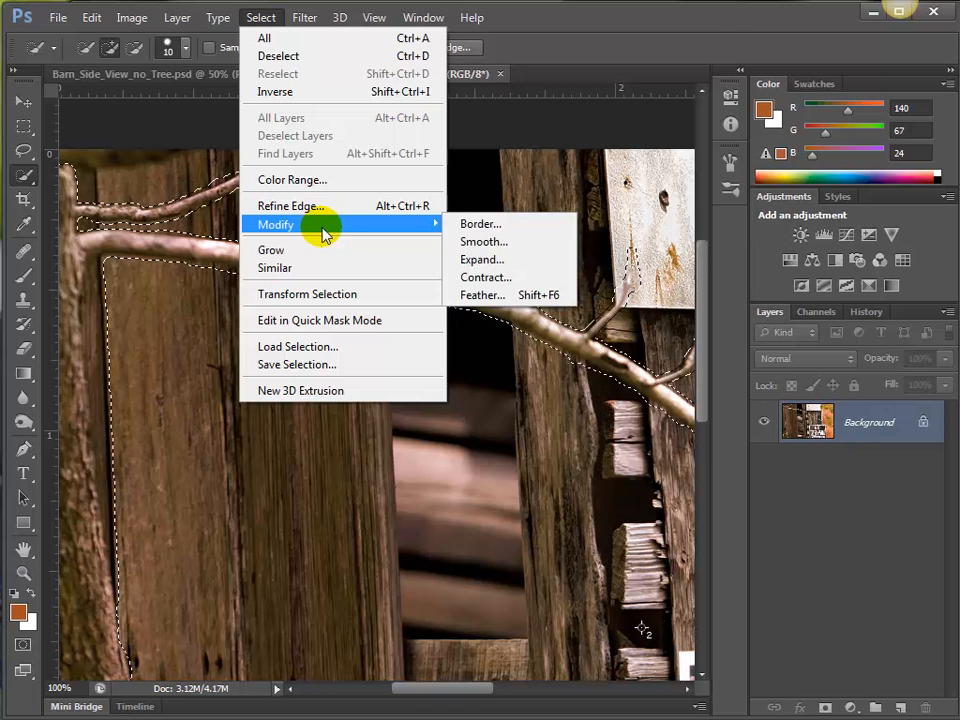
left_click(480, 260)
left_click_drag(838, 298, 582, 285)
double_click(612, 333)
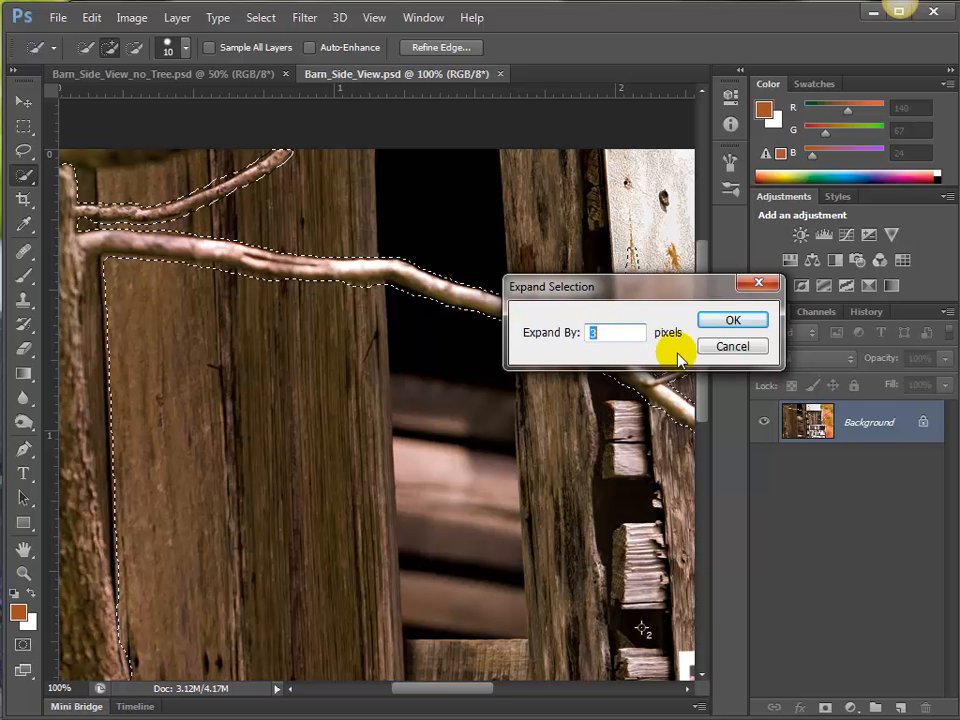
left_click(729, 346)
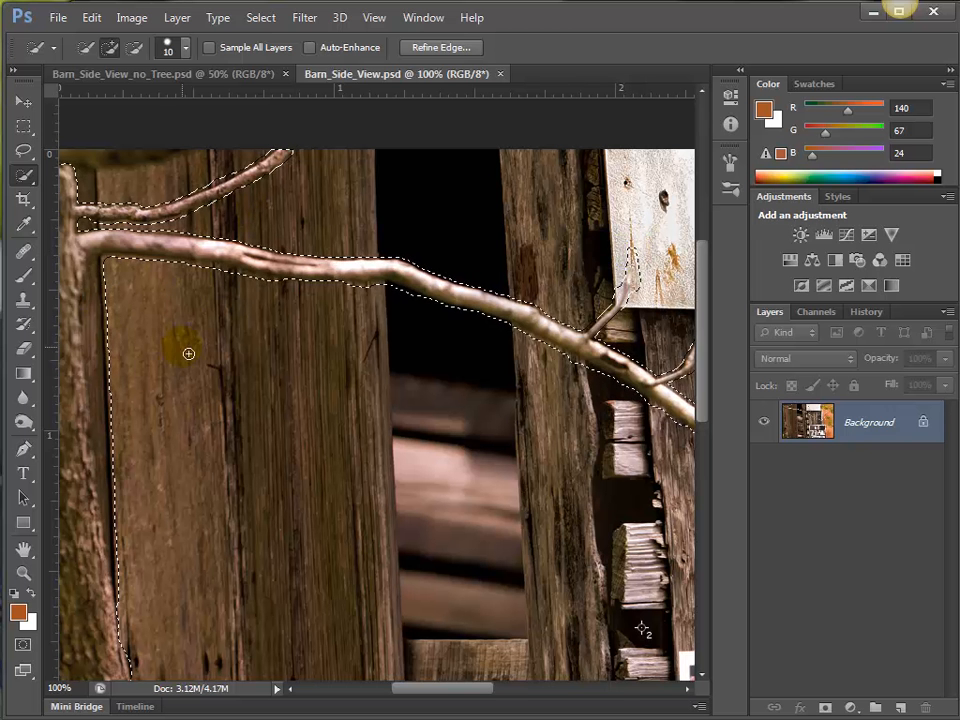
Subtract the dark board strip beside the trunk, adding back the trunk and main branch bark removed with it.
key("alt")
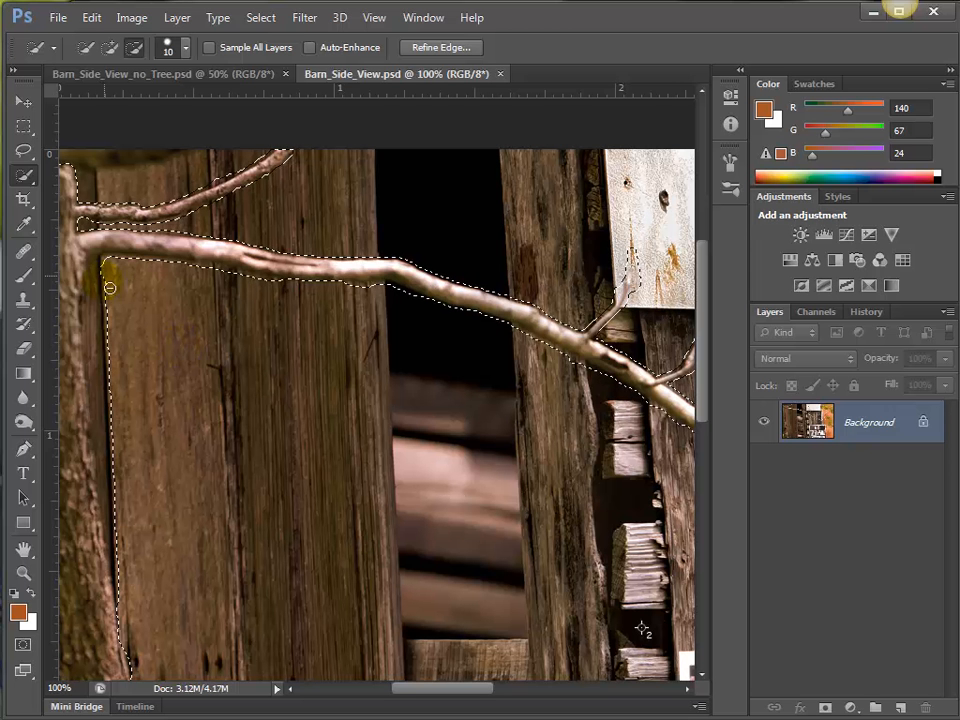
mouse_move(115, 411)
left_mouse_down()
mouse_move(118, 359)
mouse_move(95, 380)
mouse_move(110, 468)
left_mouse_up()
key("space")
left_click_drag(191, 491, 324, 476)
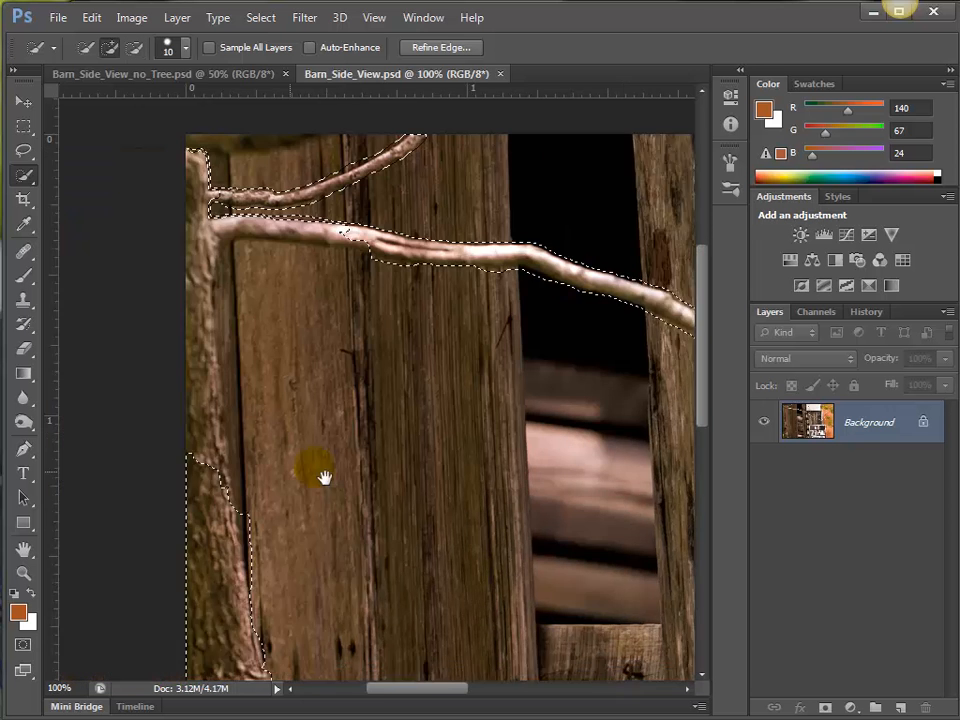
left_click_drag(191, 386, 259, 373)
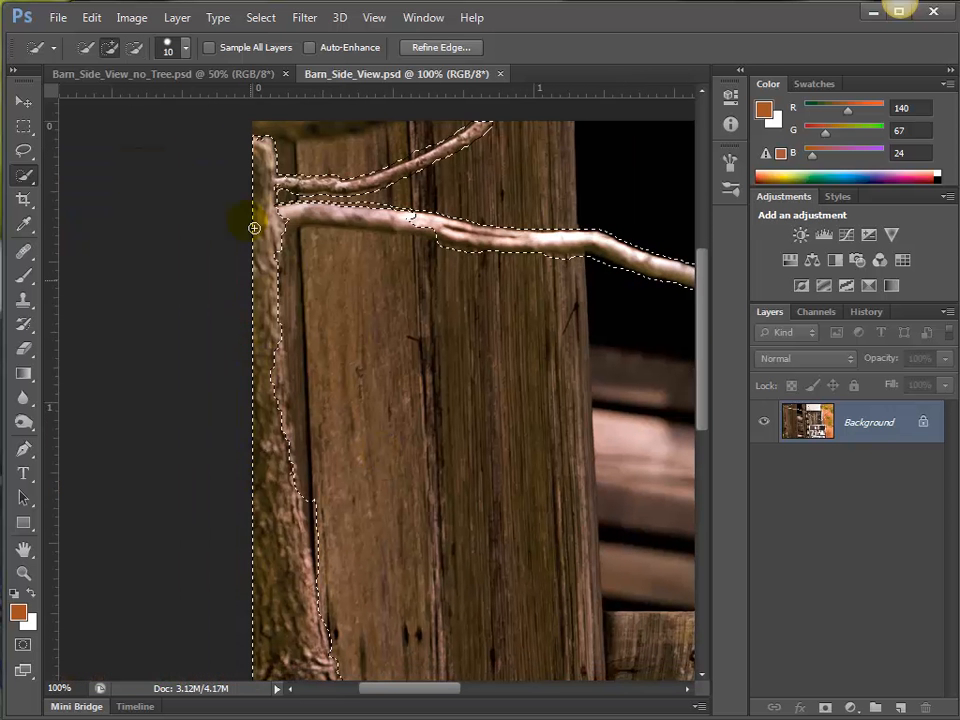
mouse_move(260, 217)
left_mouse_down()
mouse_move(282, 433)
mouse_move(278, 382)
mouse_move(293, 469)
left_mouse_up()
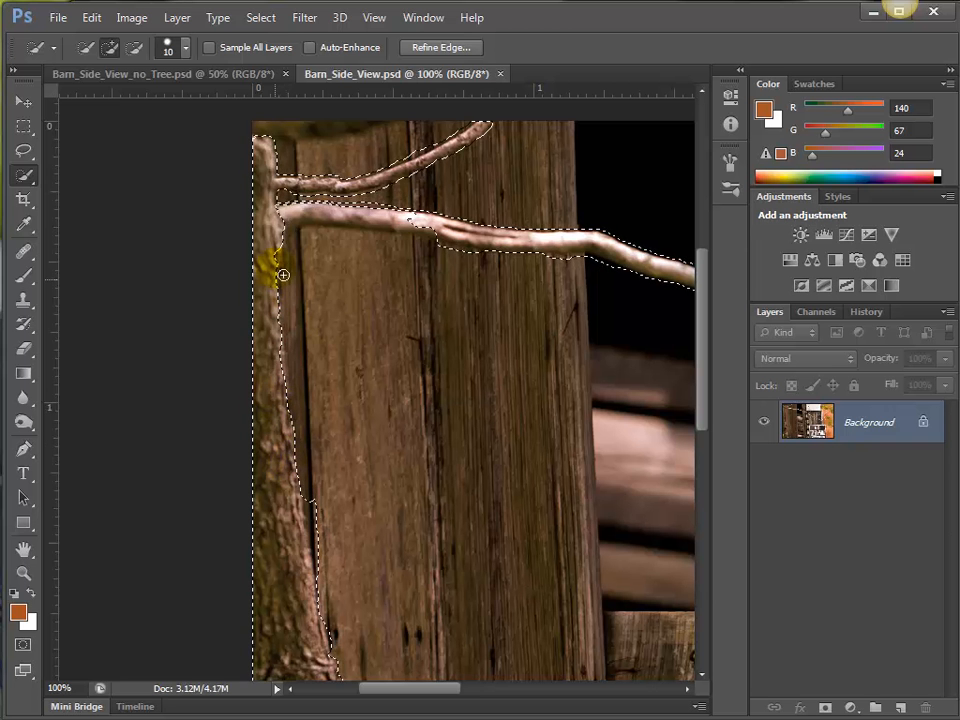
mouse_move(530, 263)
left_mouse_down()
mouse_move(444, 227)
mouse_move(467, 229)
mouse_move(272, 214)
mouse_move(433, 219)
mouse_move(372, 227)
mouse_move(386, 216)
mouse_move(369, 216)
mouse_move(483, 194)
mouse_move(504, 133)
mouse_move(377, 174)
mouse_move(401, 154)
mouse_move(296, 151)
mouse_move(450, 131)
mouse_move(401, 141)
mouse_move(467, 158)
left_mouse_up()
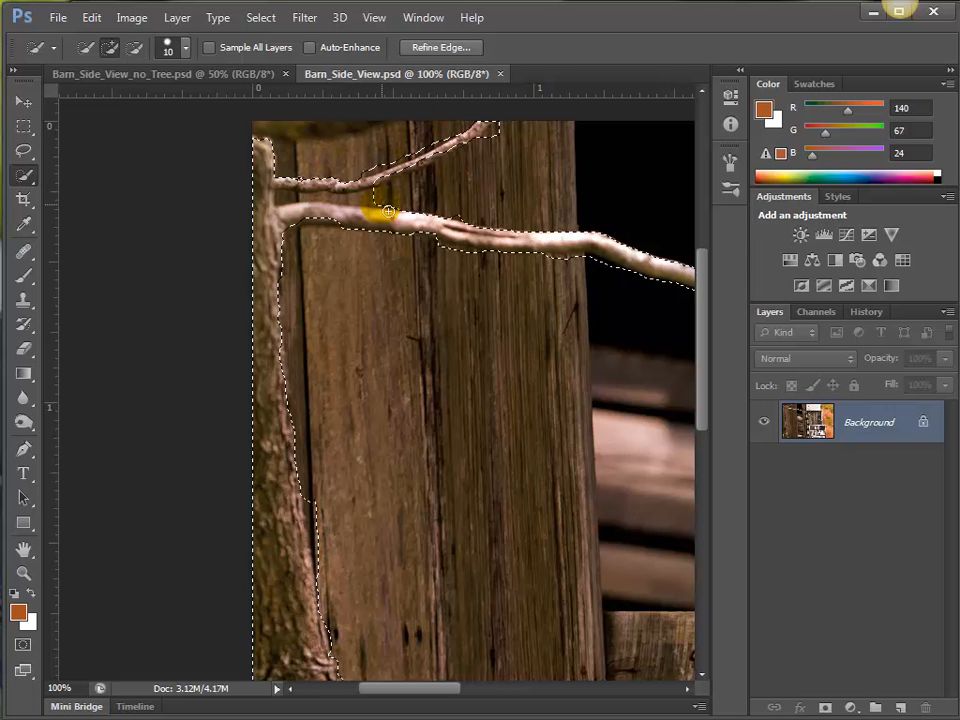
Expand the tree selection by 3 pixels.
left_click(260, 17)
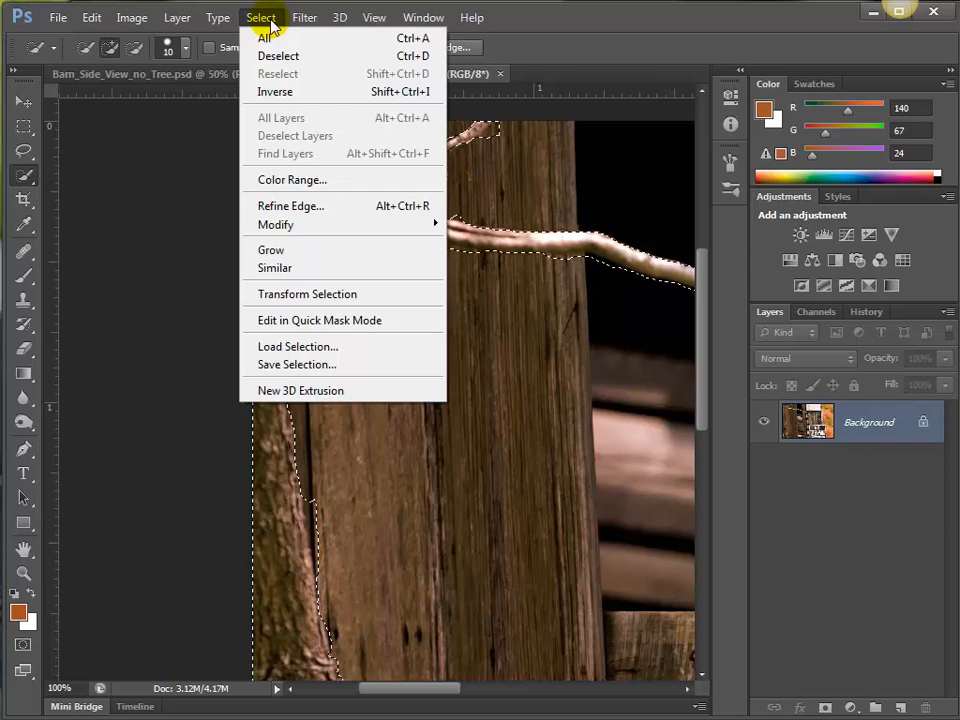
mouse_move(316, 230)
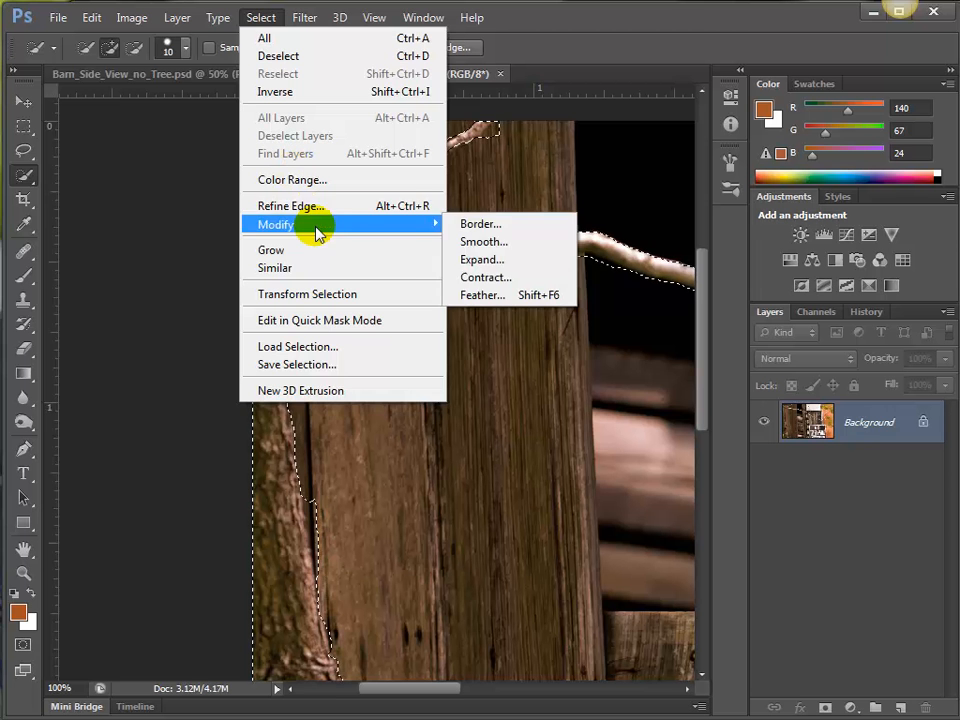
left_click(480, 259)
left_click(716, 321)
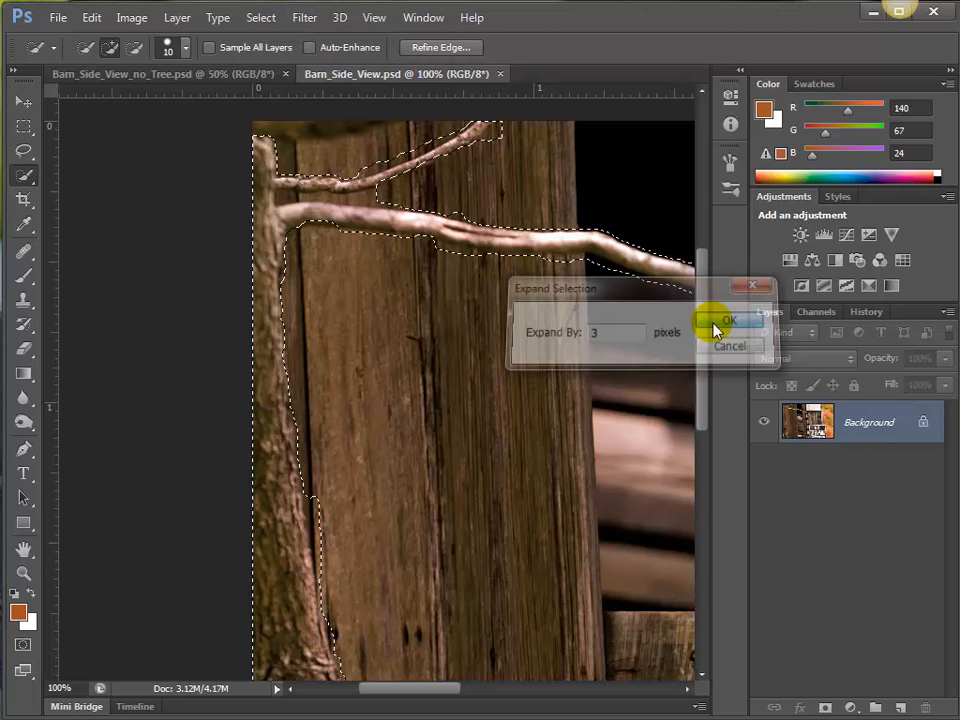
Subtract the stray board patch beside the twig below the white sheet and the excess board along the main branch's upper side.
left_click_drag(515, 331, 284, 325)
left_click_drag(574, 325, 310, 352)
left_click_drag(568, 345, 413, 366)
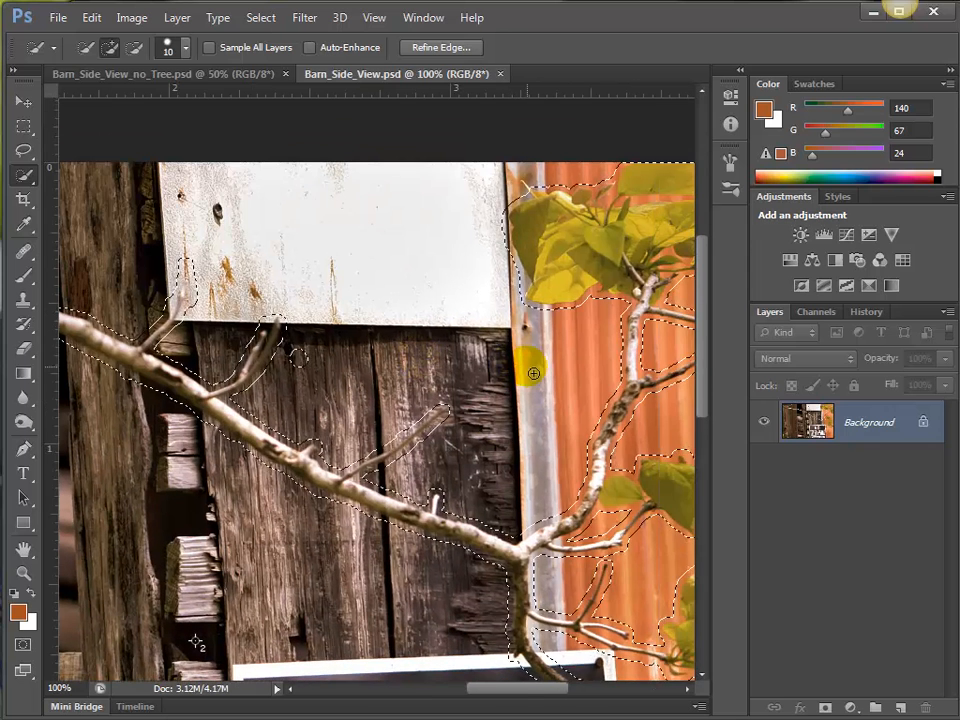
key("alt")
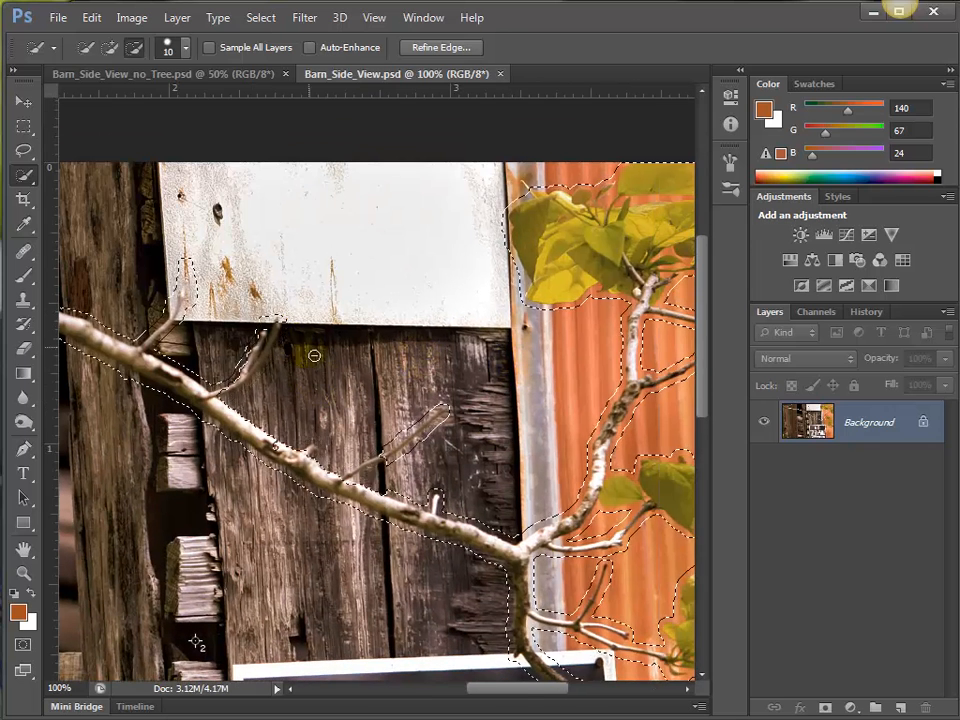
left_click_drag(553, 379, 589, 379)
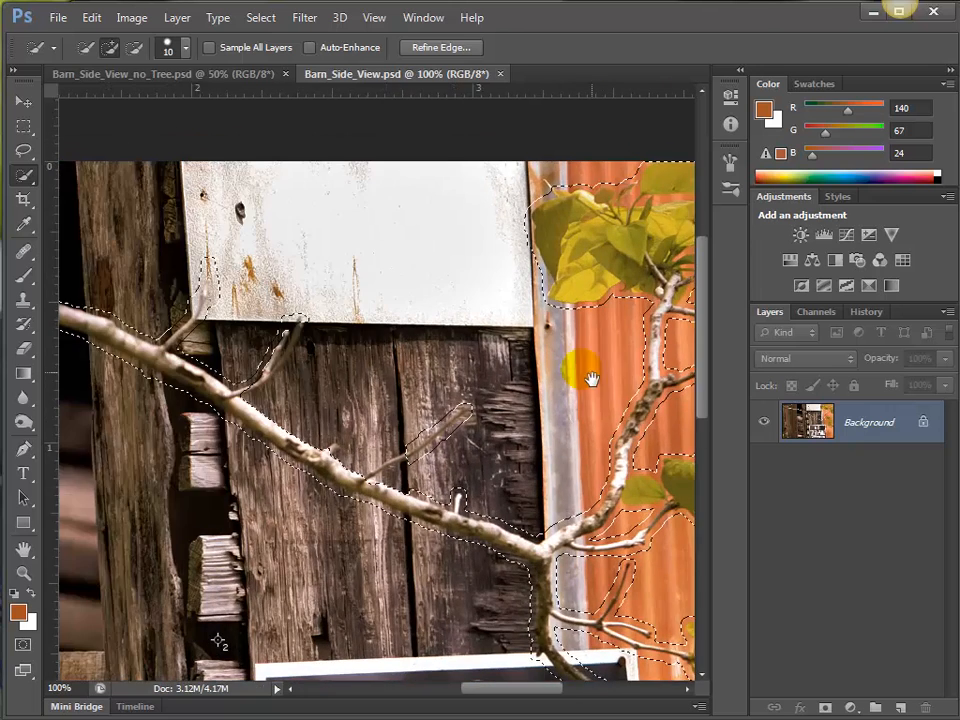
Fill the tree selection with Content-Aware contents.
key("ctrl+0")
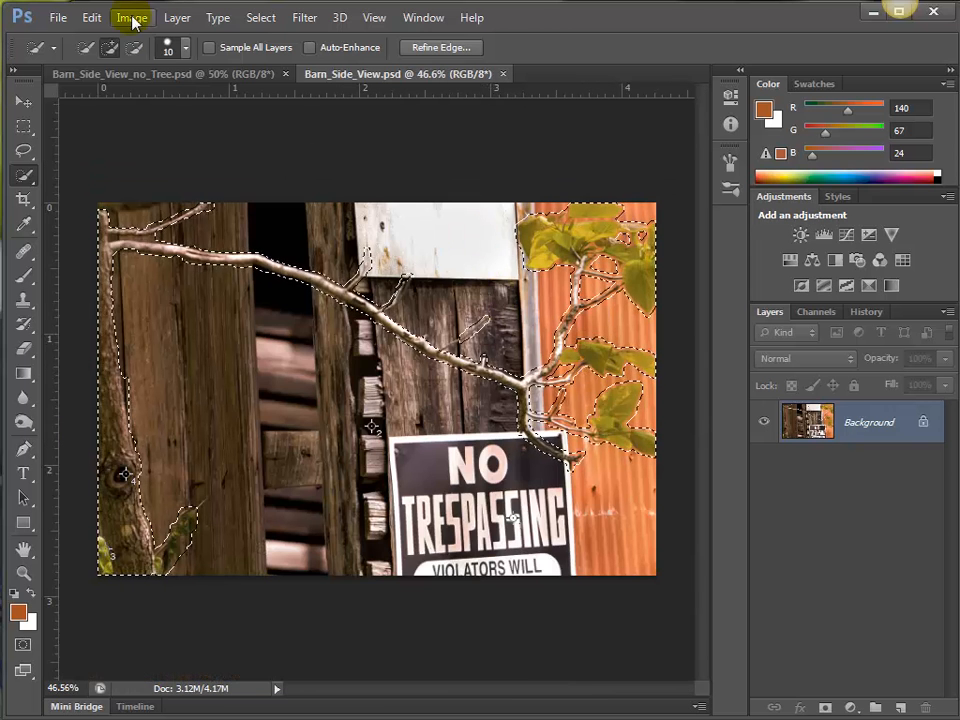
left_click(91, 17)
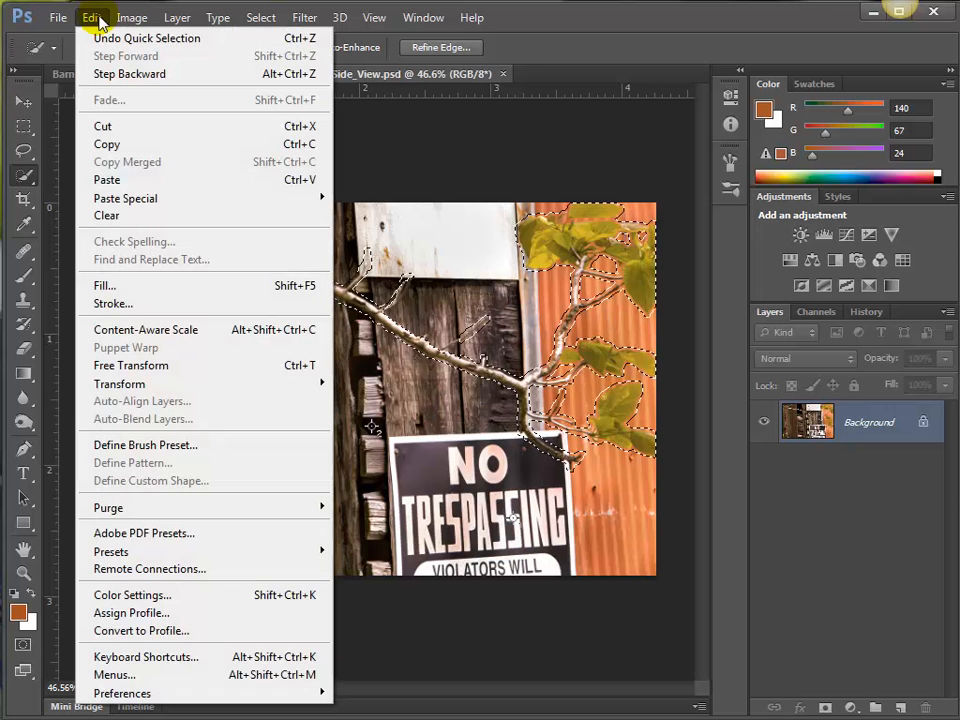
left_click(135, 286)
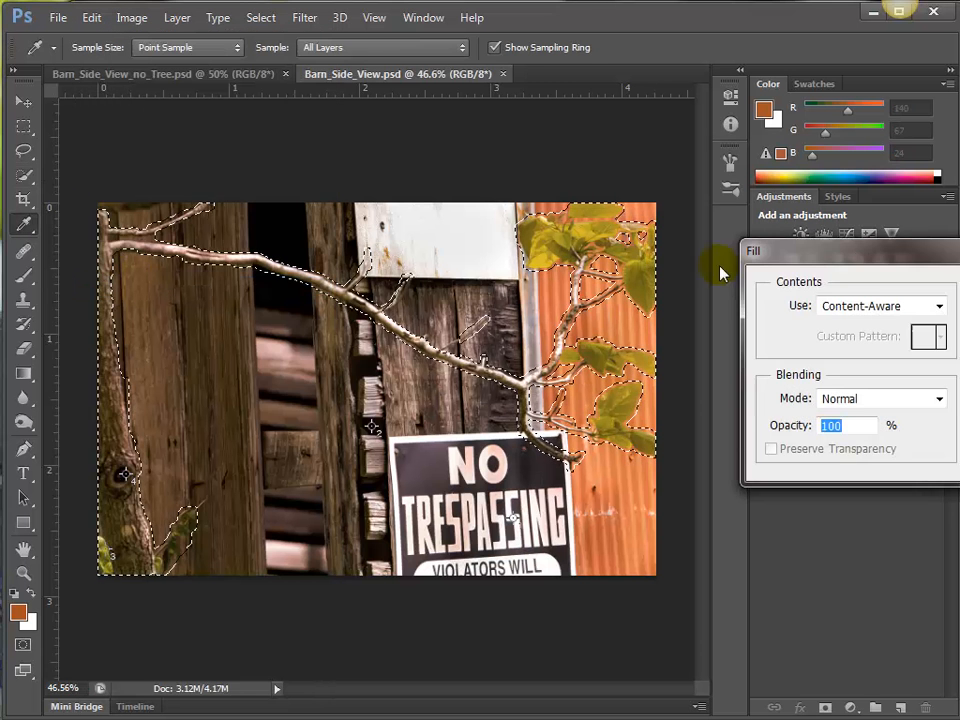
left_click_drag(851, 257, 343, 212)
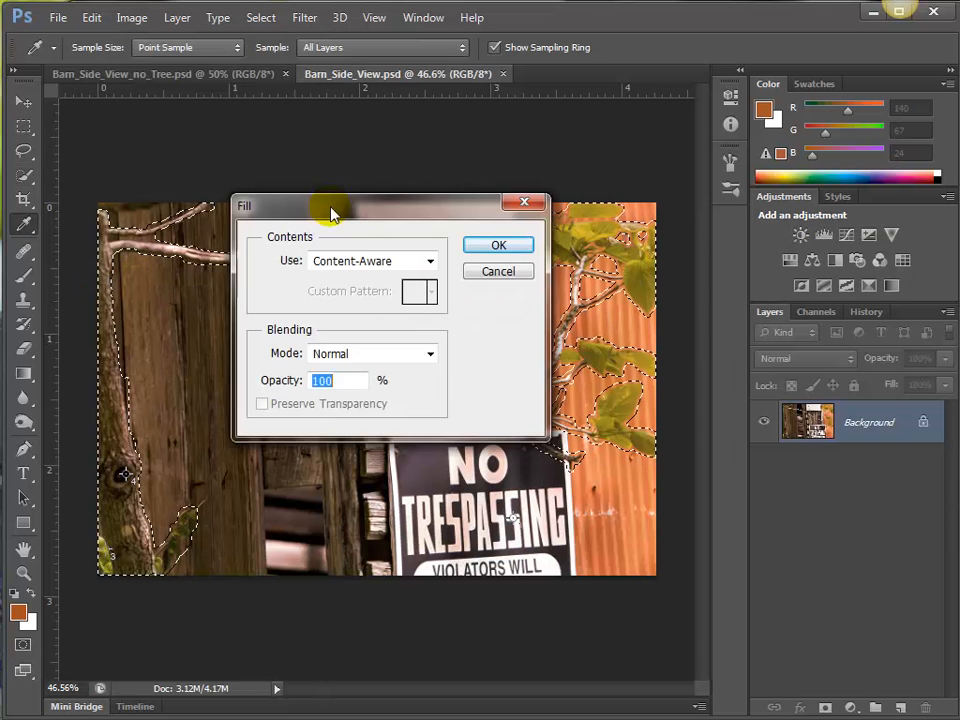
left_click(412, 262)
left_click(393, 340)
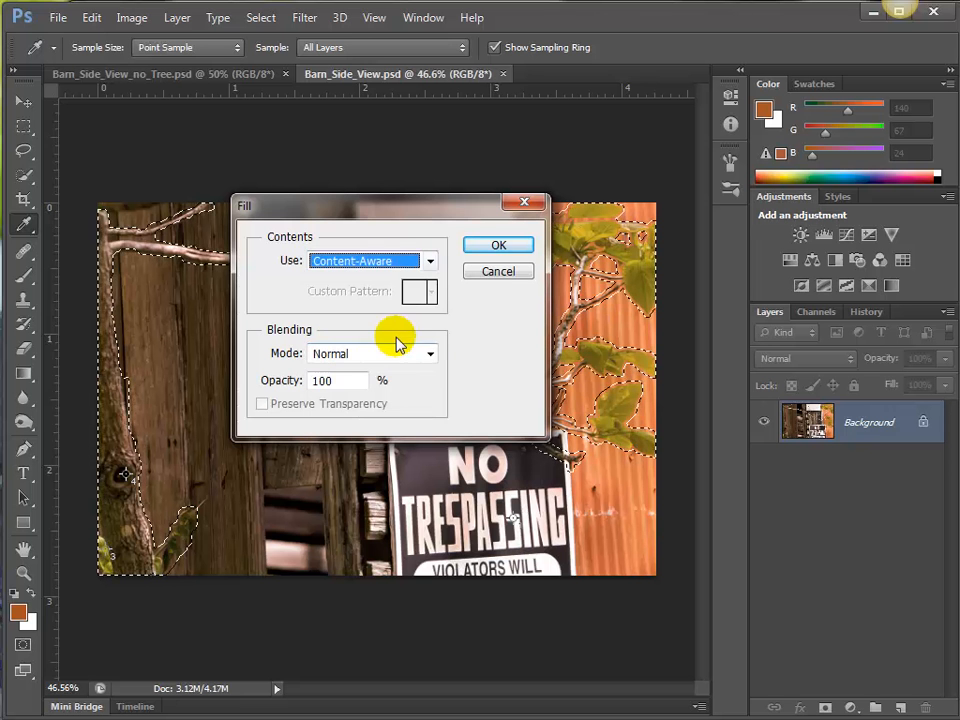
left_click(491, 246)
key("w")
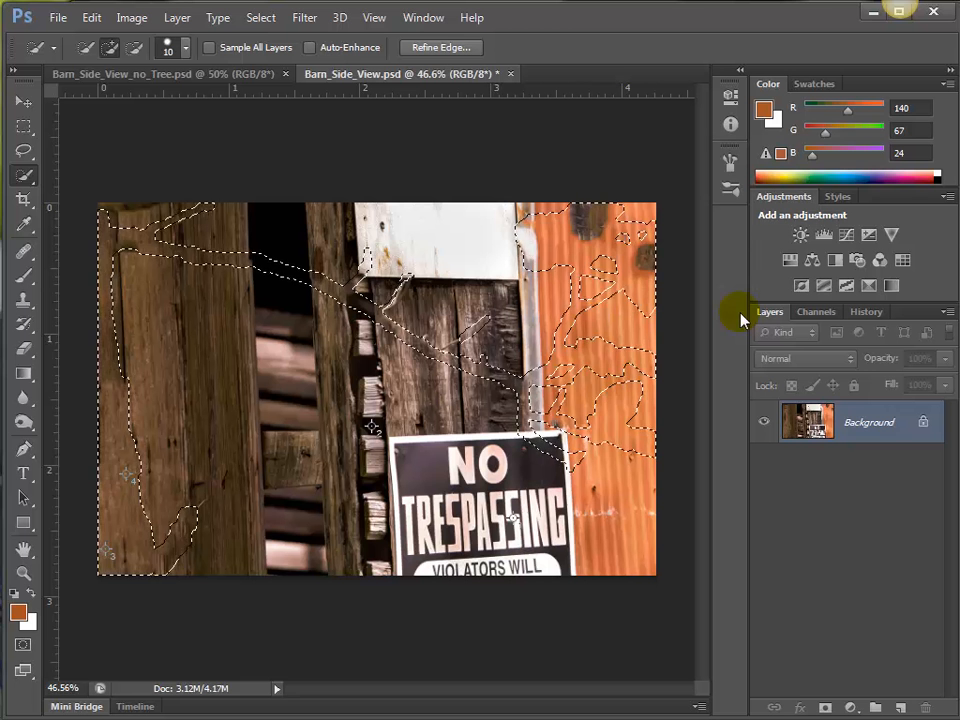
Turn the tree selection off and back on to compare the filled areas, leaving it deselected.
key("ctrl+d")
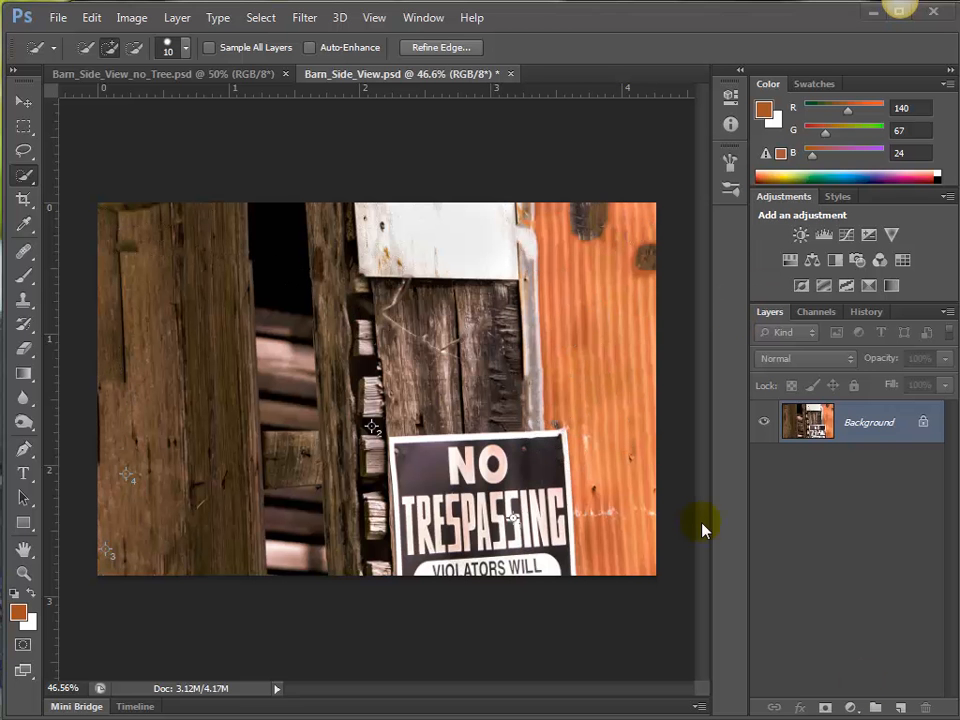
key("ctrl+shift+d")
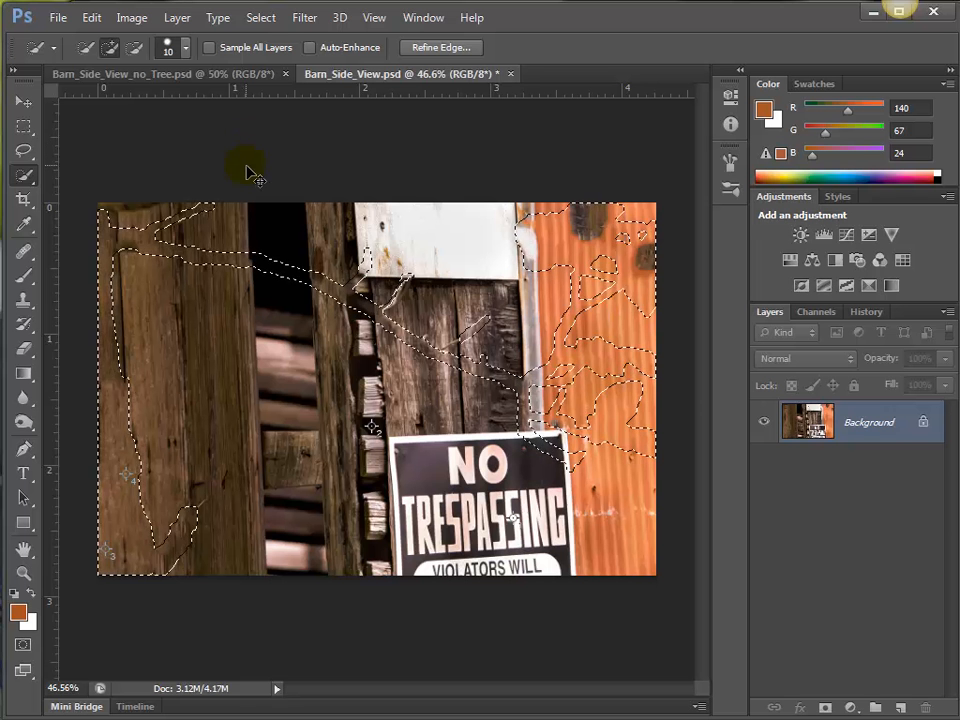
key("ctrl+d")
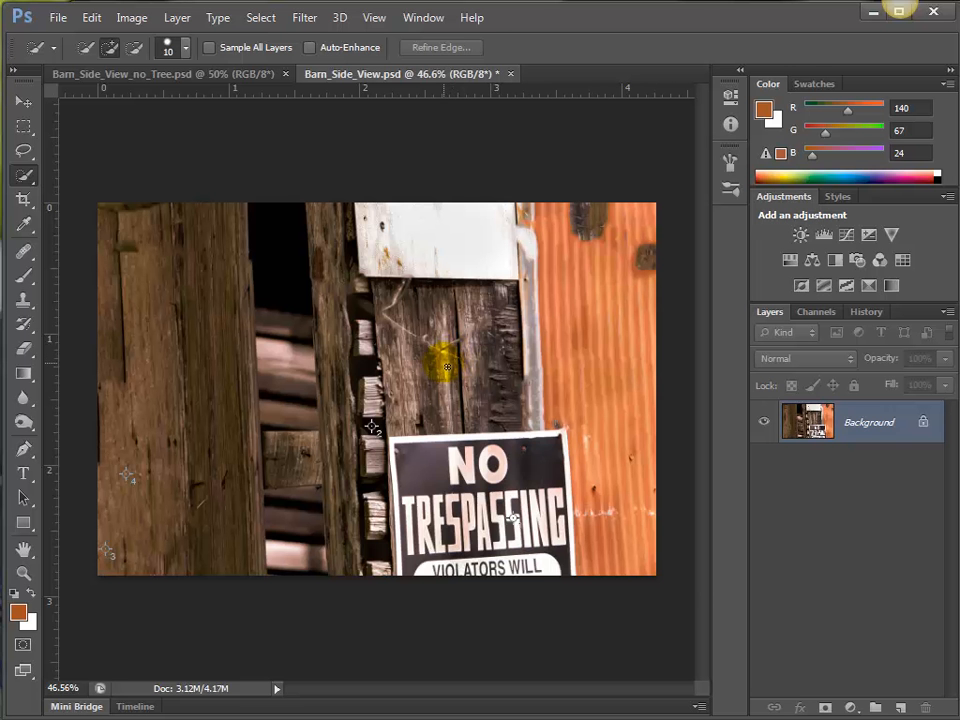
Patch the branch remnant crossing the boards below the white sheet with clean wood from further down, using the Patch tool, and deselect.
left_click_drag(405, 319, 456, 406)
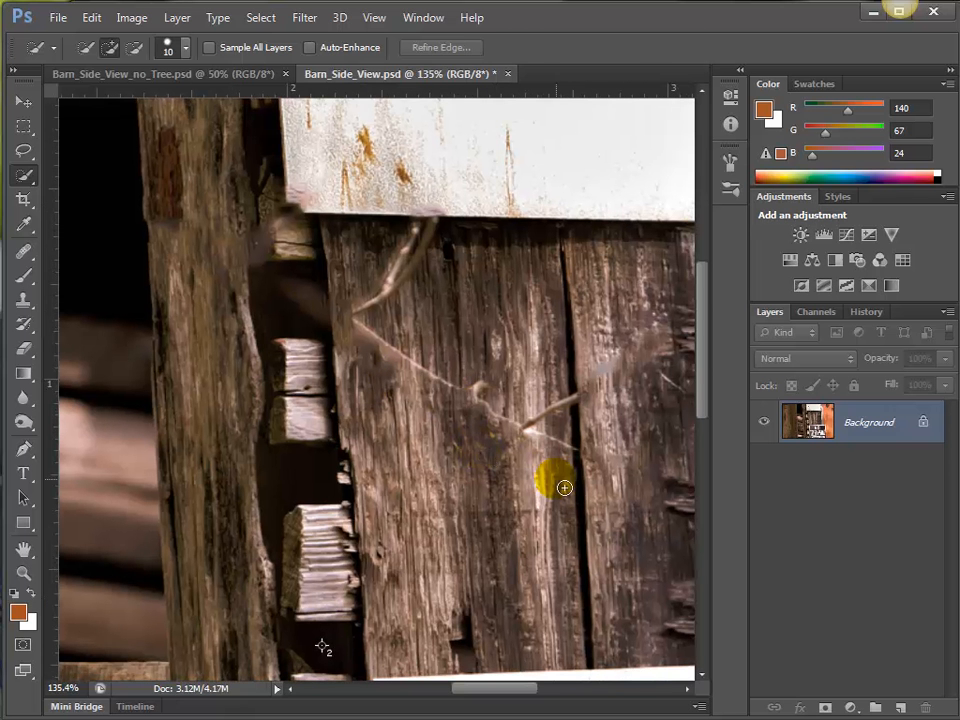
key("s")
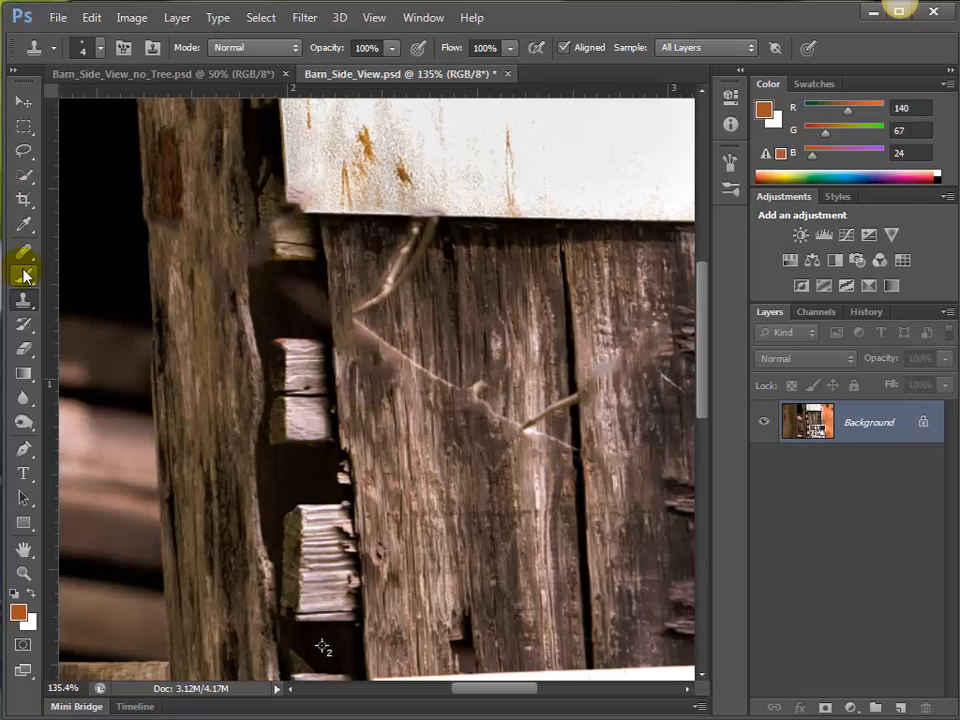
left_click_drag(24, 250, 56, 258)
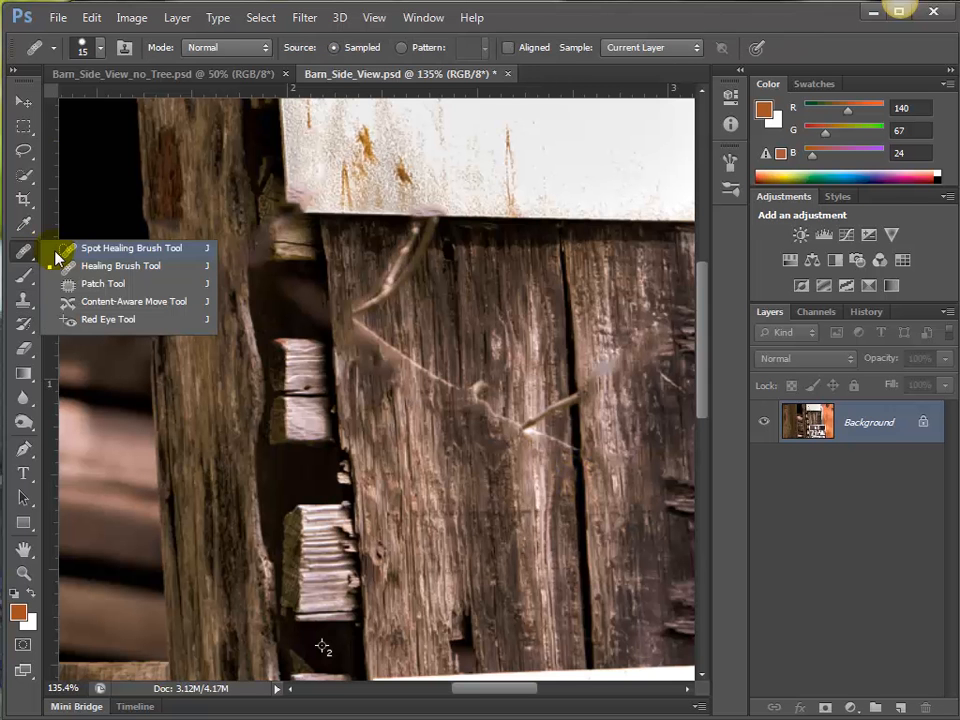
left_click(125, 285)
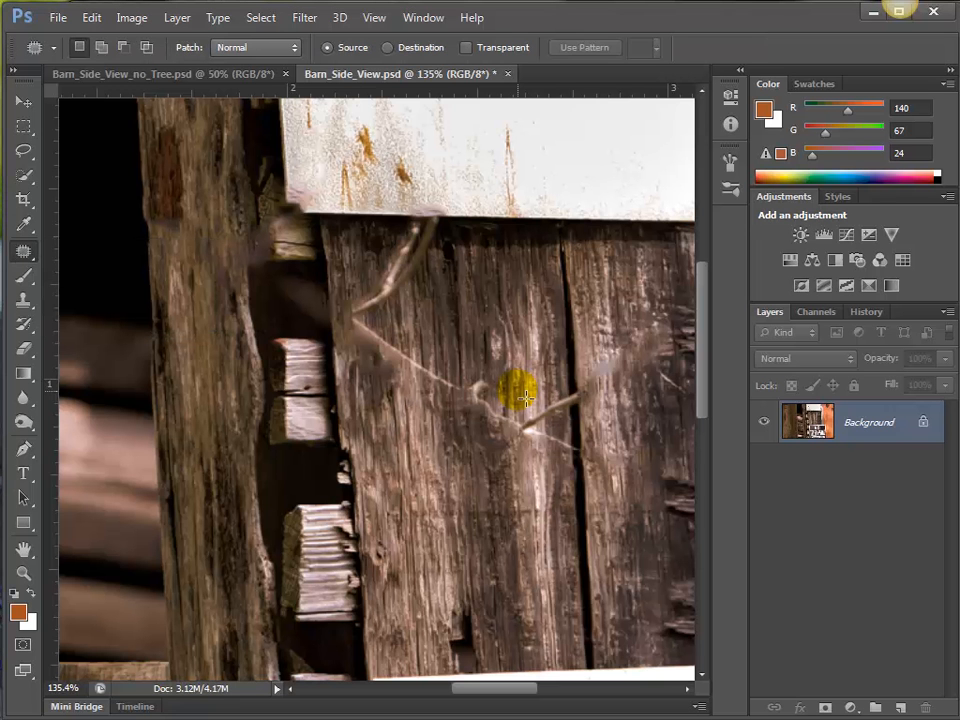
left_click_drag(525, 397, 433, 355)
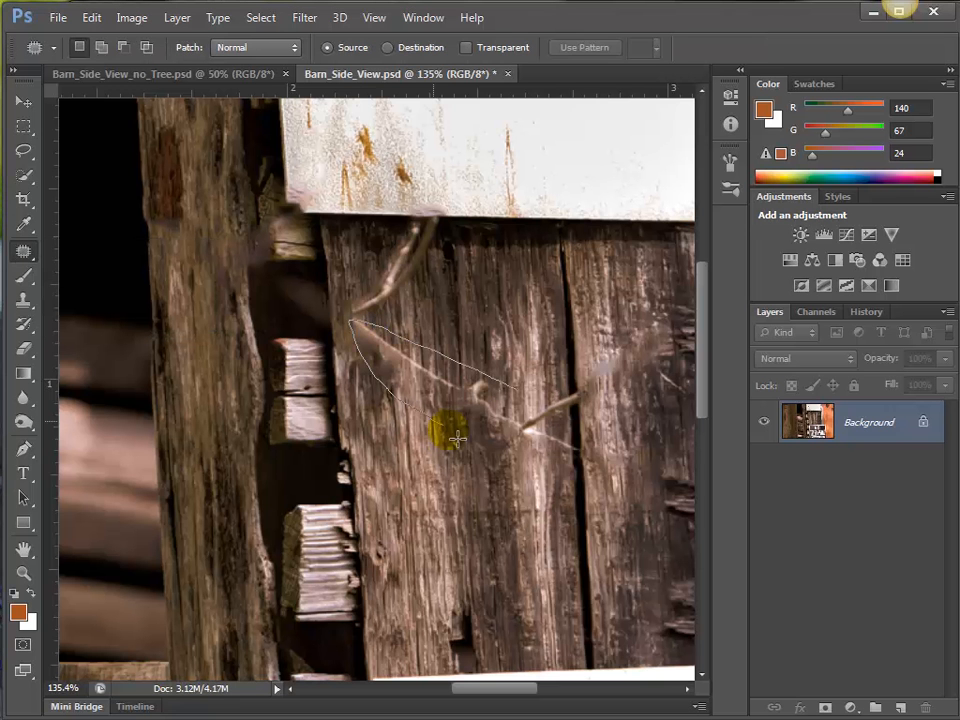
left_click_drag(455, 437, 540, 470)
left_click_drag(566, 423, 522, 530)
key("ctrl+d")
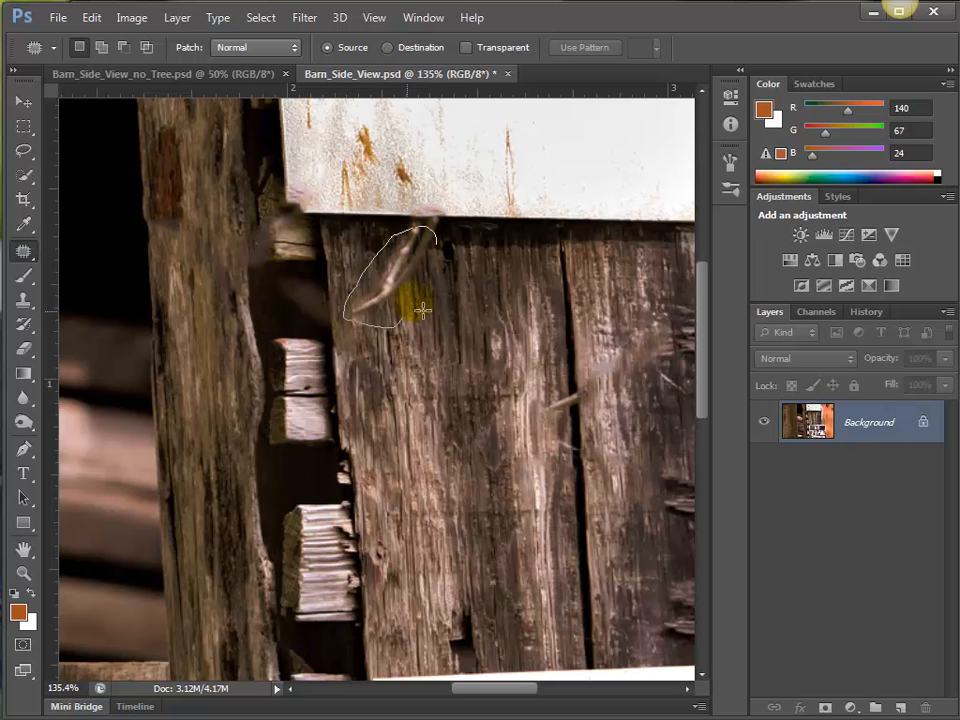
Patch the twig remnant under the white sheet's lower edge and the one crossing the gap between the boards with nearby wood.
left_click_drag(441, 259, 520, 328)
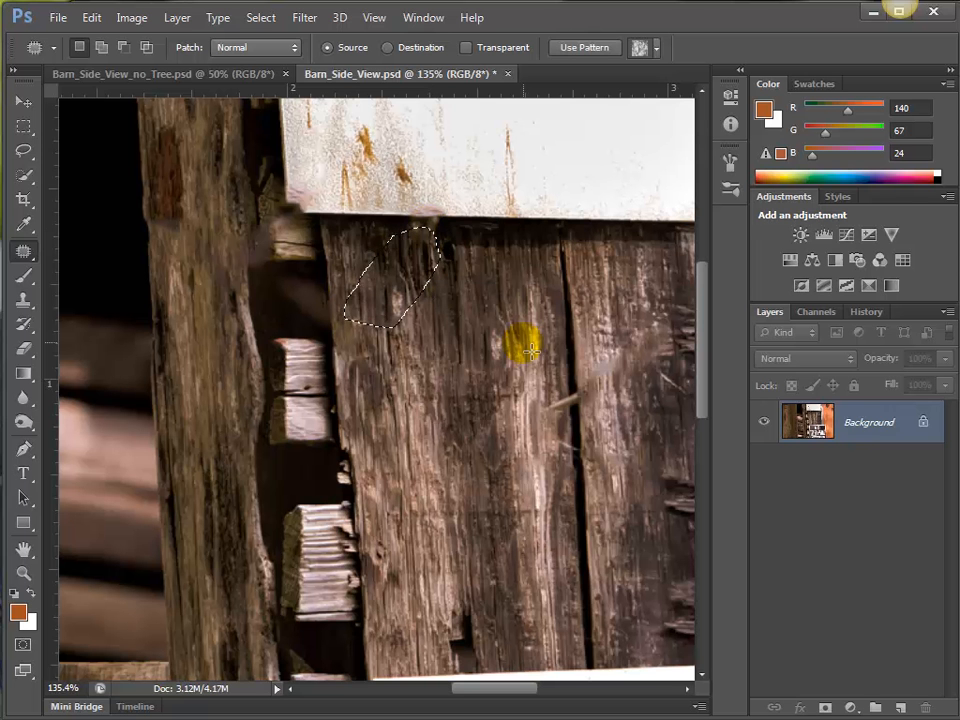
key("ctrl+d")
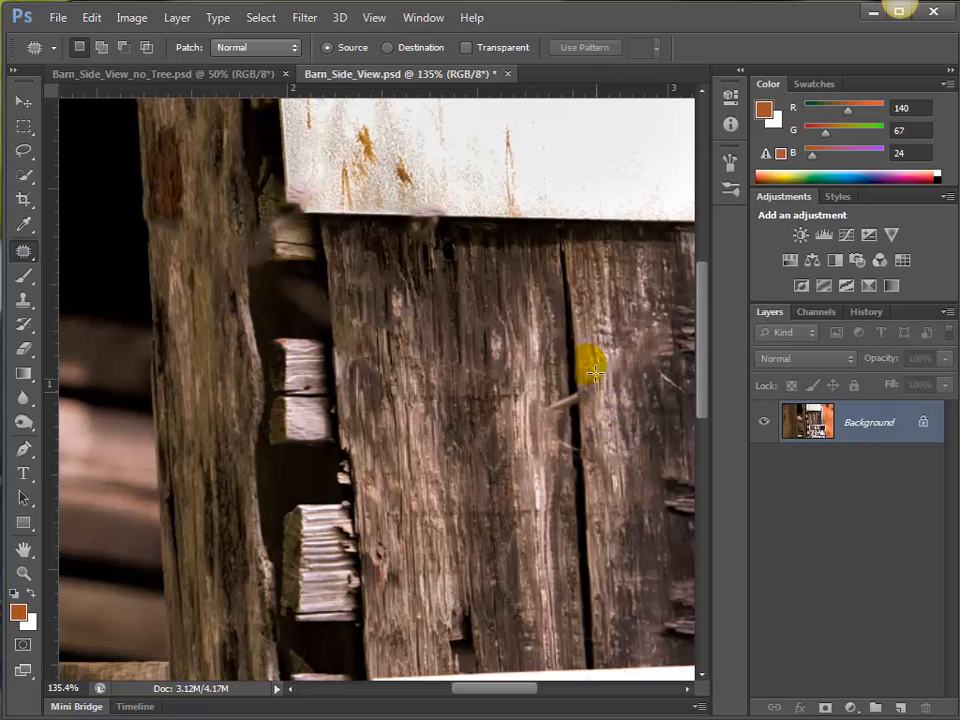
mouse_move(577, 361)
left_mouse_down()
mouse_move(558, 402)
mouse_move(597, 412)
mouse_move(583, 364)
left_mouse_up()
mouse_move(583, 441)
left_mouse_down()
mouse_move(595, 570)
mouse_move(599, 562)
left_mouse_up()
left_click(644, 424)
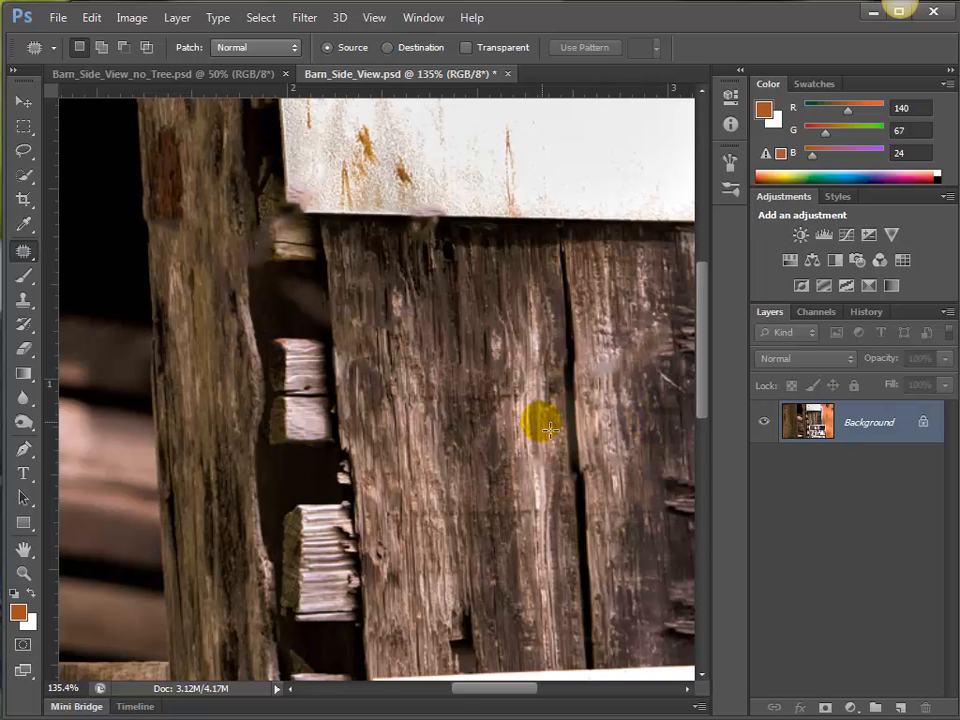
Make a full-height rectangular selection around the wide boards at the image's left edge.
key("ctrl+minus")
key("ctrl+minus")
key("ctrl+minus")
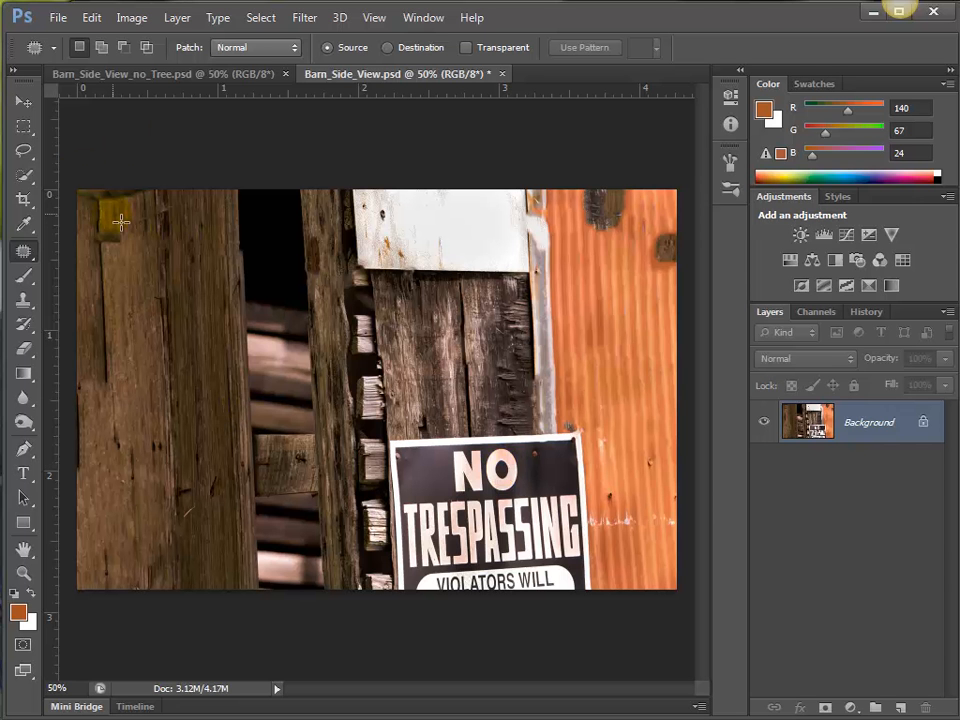
left_click(24, 127)
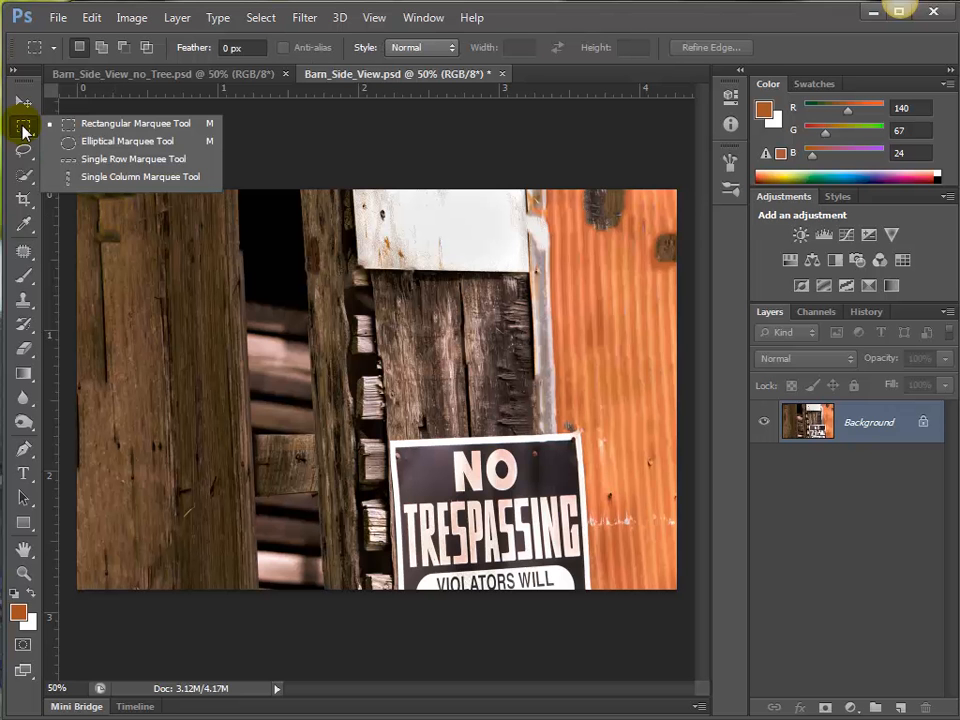
left_click(124, 127)
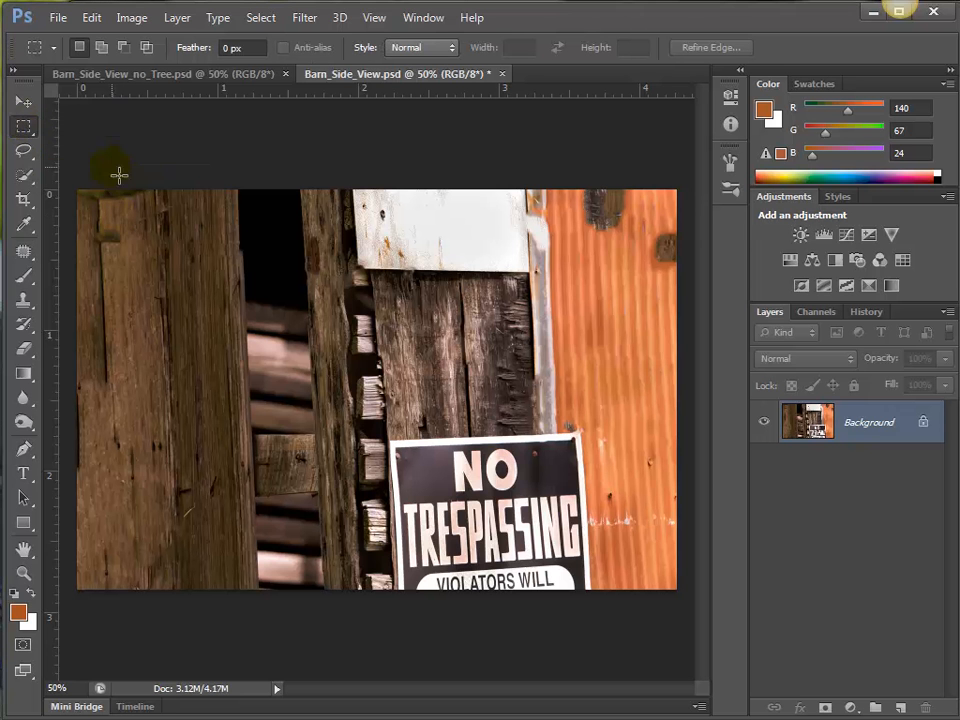
left_click_drag(78, 187, 271, 645)
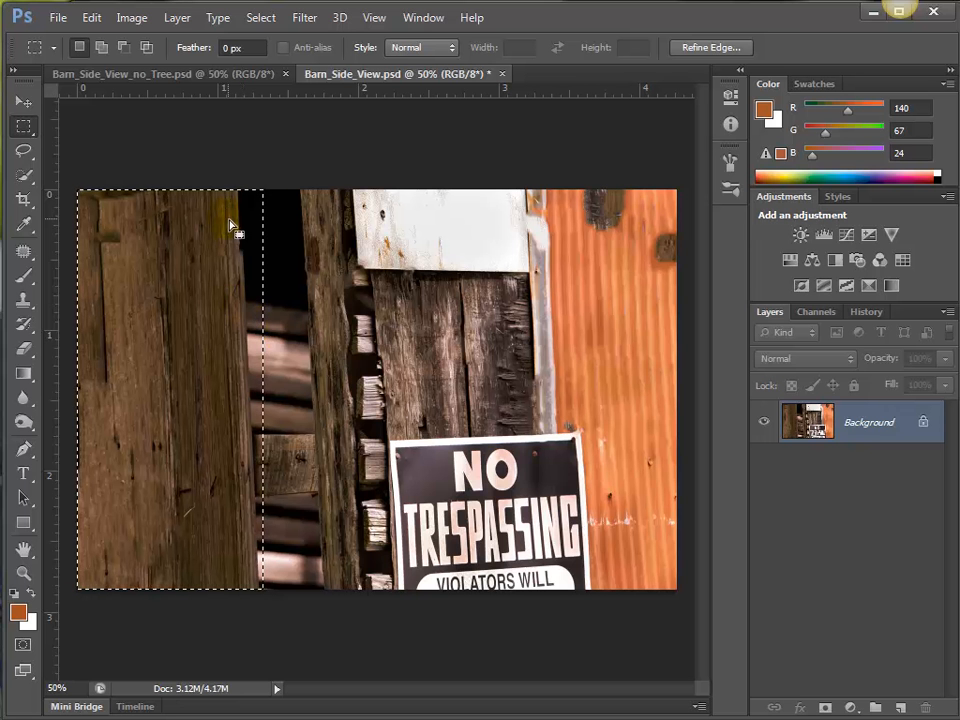
Transform the selection so its right side follows the slanted edge of the wide boards.
left_click(255, 19)
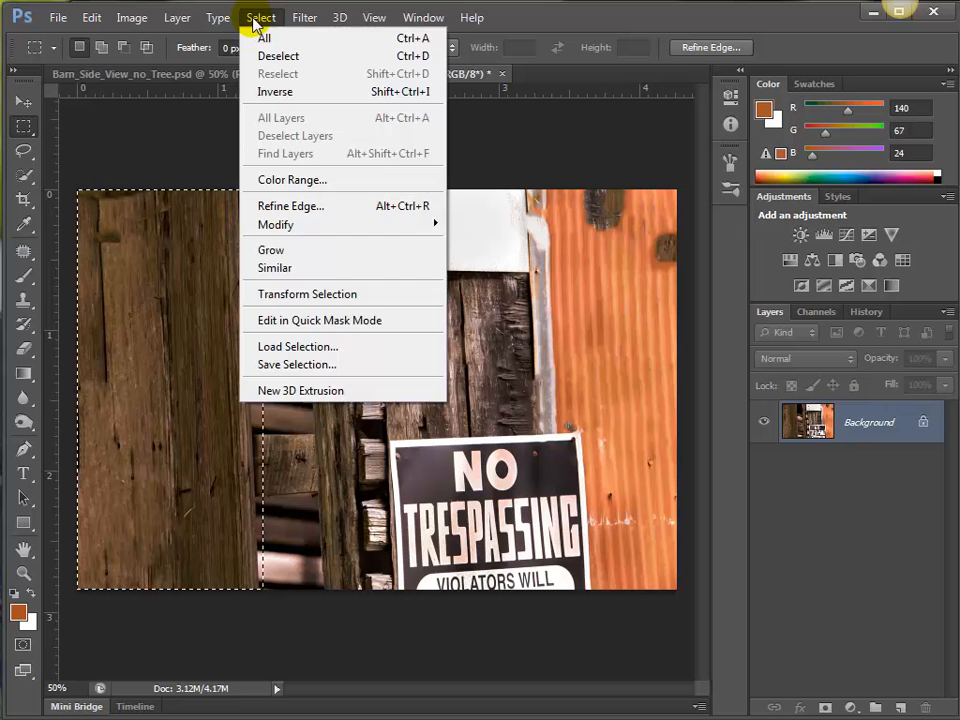
left_click(301, 295)
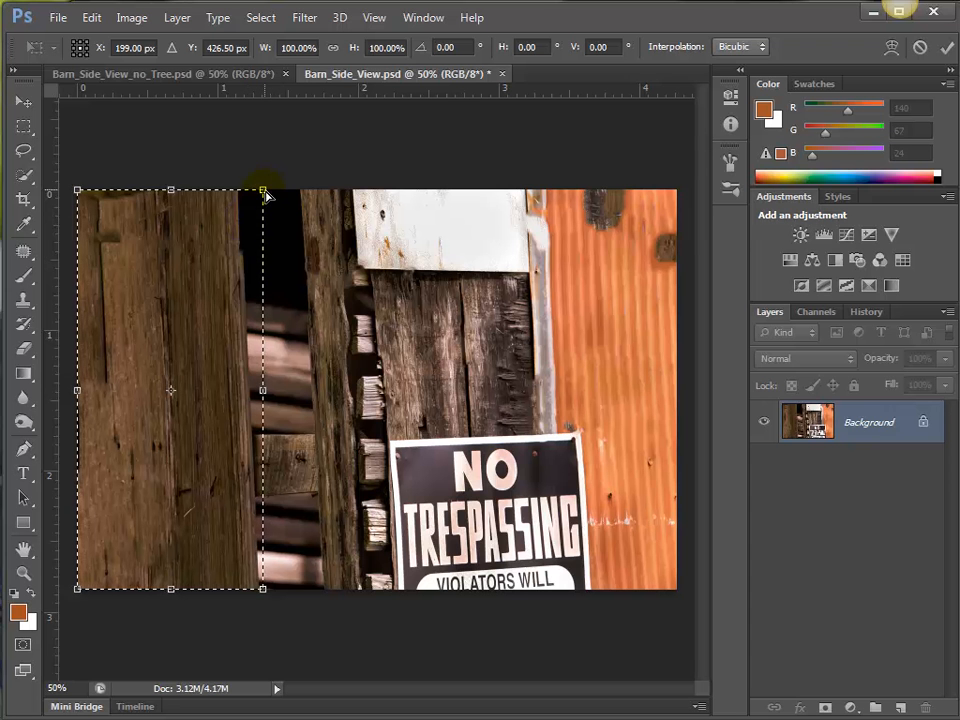
left_click_drag(263, 191, 241, 190)
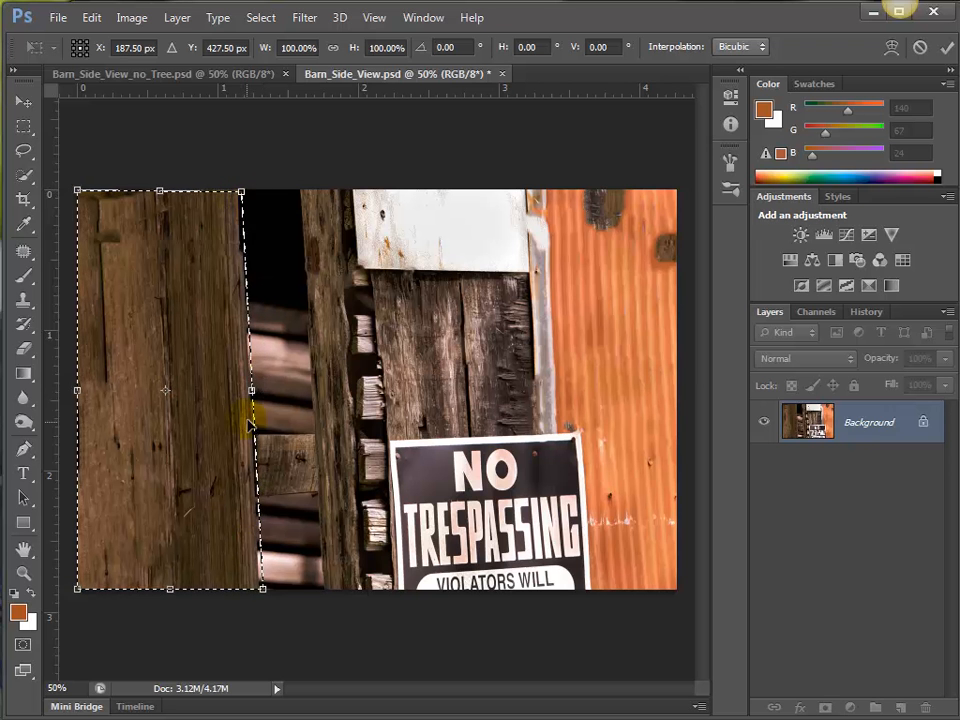
mouse_move(262, 589)
left_mouse_down()
mouse_move(257, 579)
mouse_move(266, 596)
mouse_move(258, 590)
left_mouse_up()
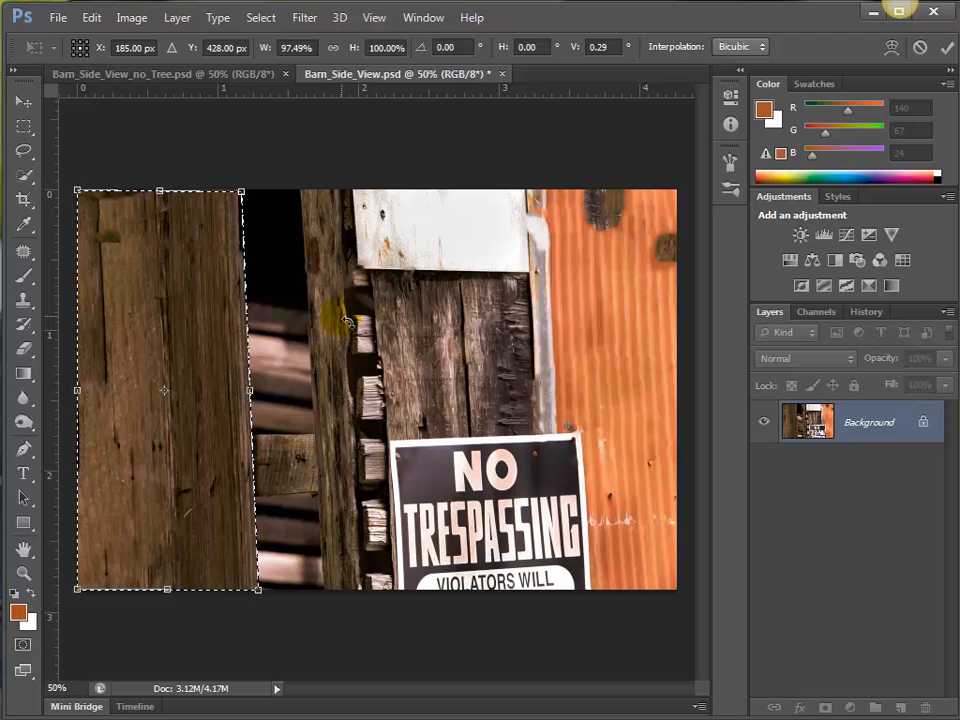
key("Return")
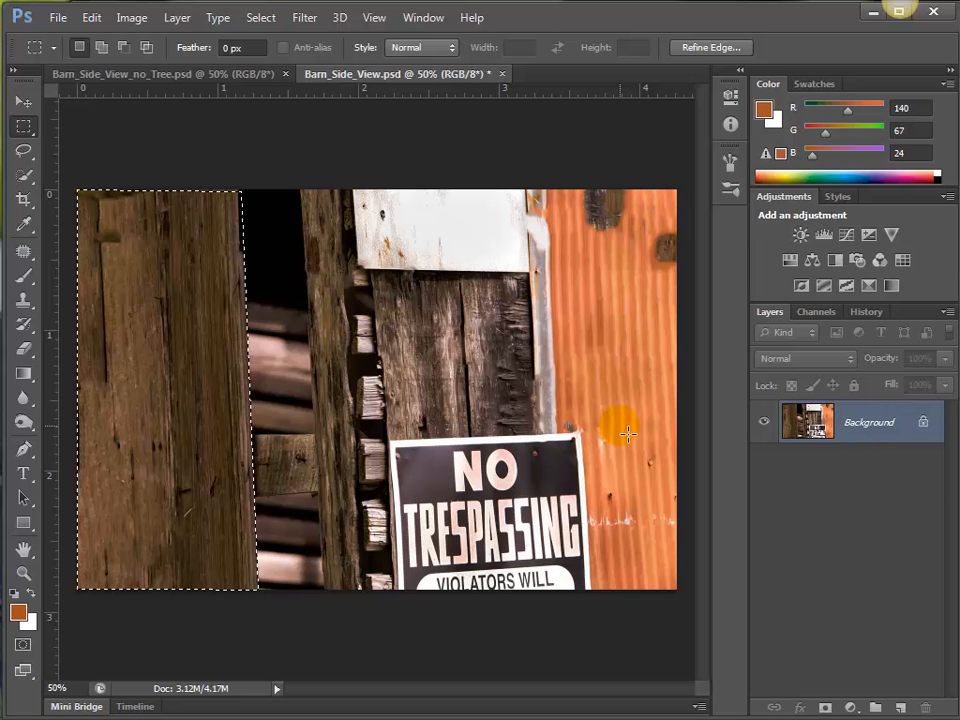
Copy the selected boards to a new layer and check the copy by temporarily hiding the Background layer.
key("ctrl+j")
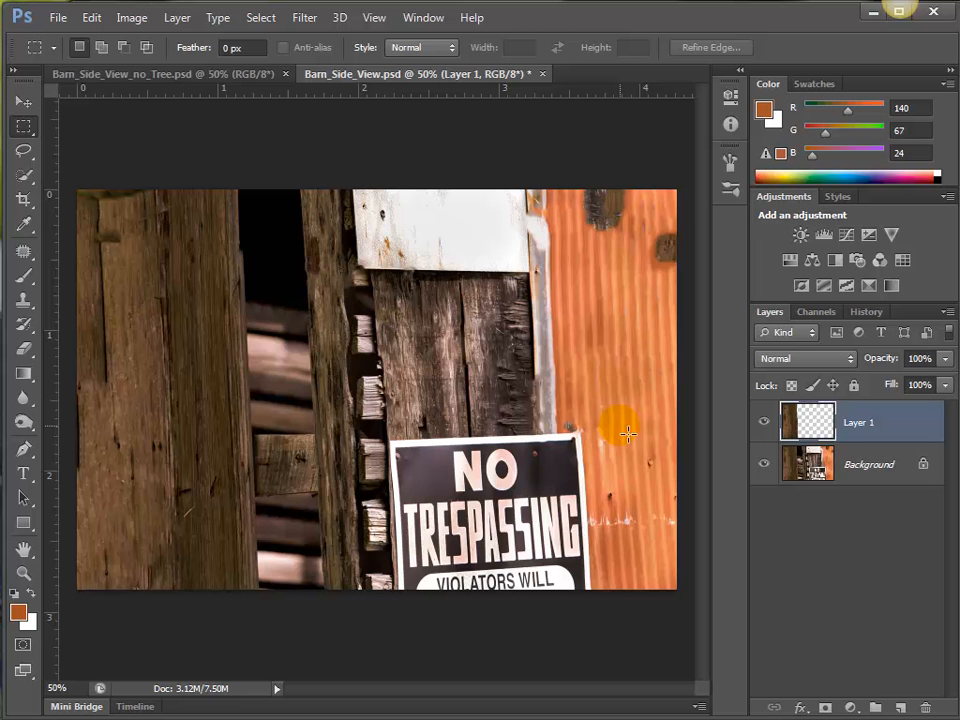
left_click(765, 465)
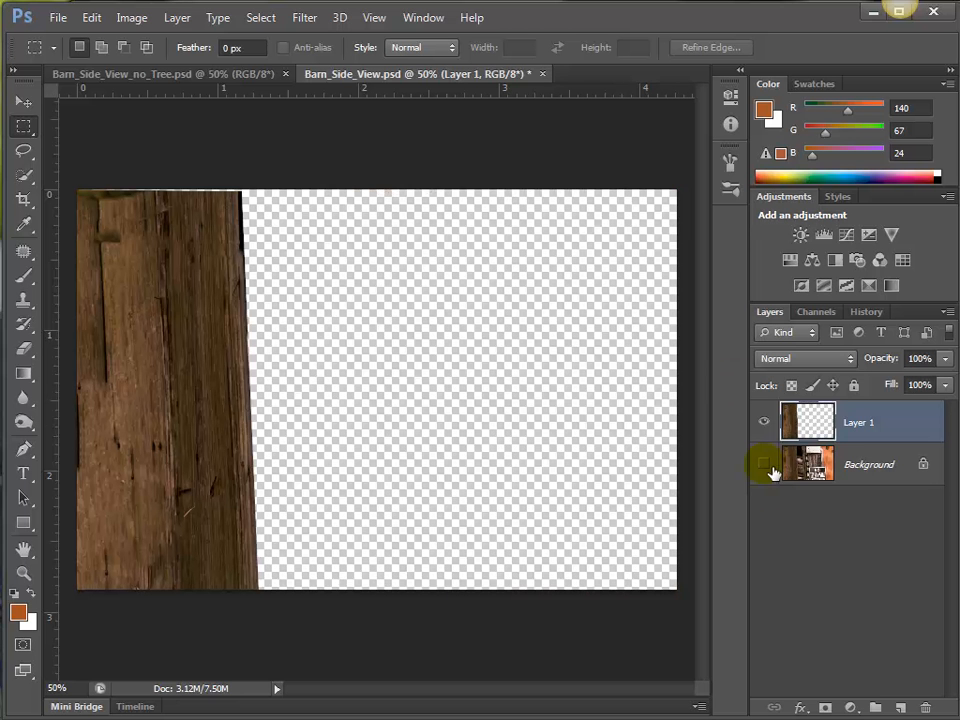
left_click(765, 465)
left_click(765, 465)
left_click(765, 465)
On the Background layer, make a full-height rectangular selection from the narrow upright post to the image's right edge.
left_click(813, 466)
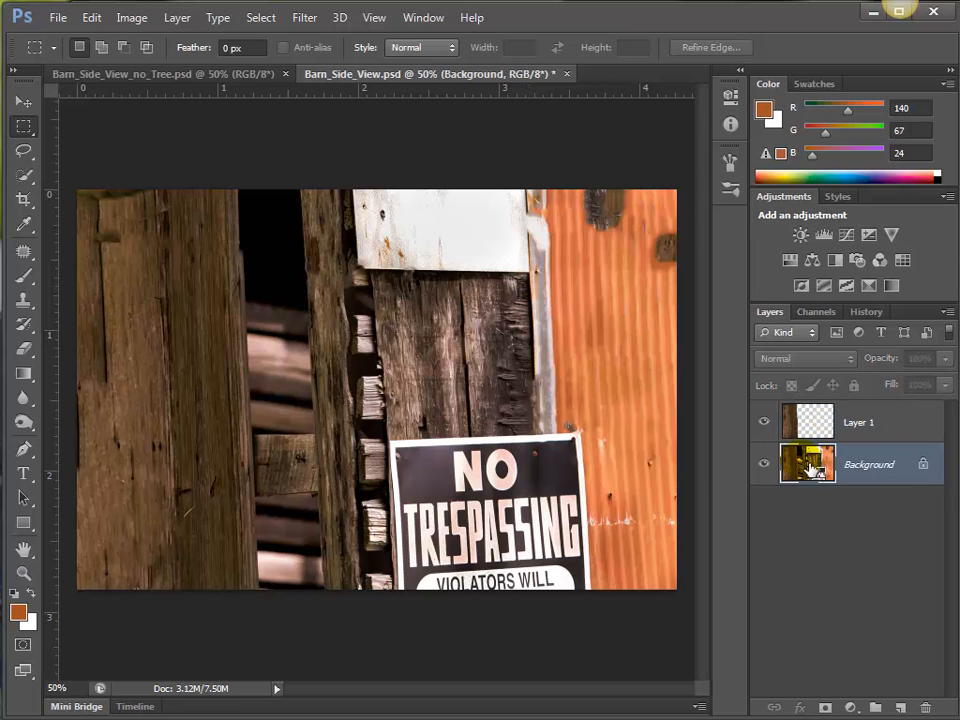
left_click(407, 214)
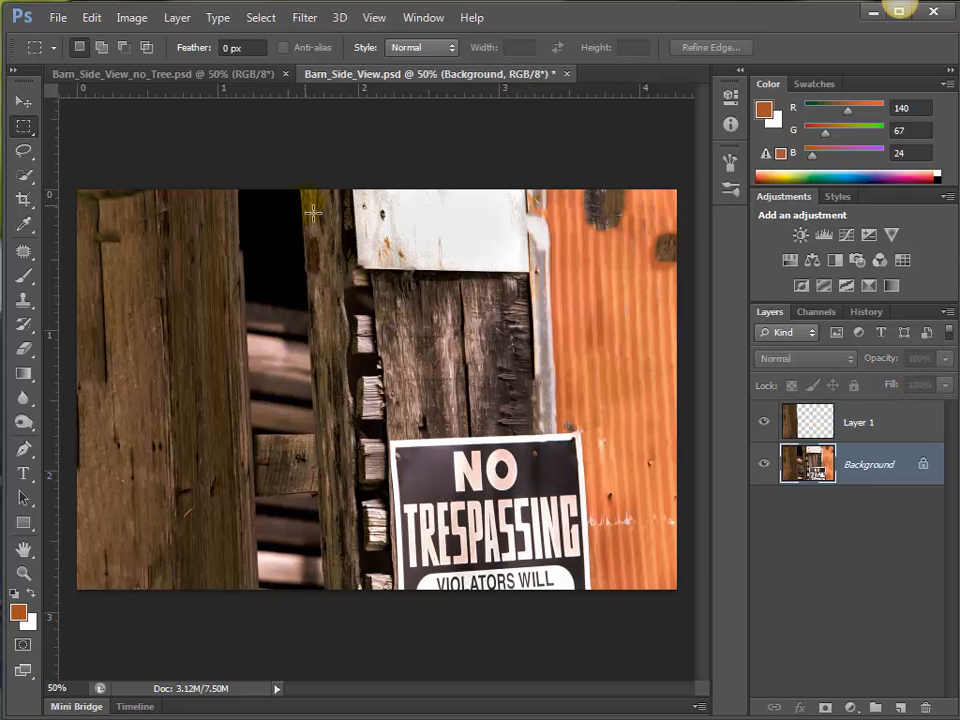
left_click_drag(305, 190, 701, 596)
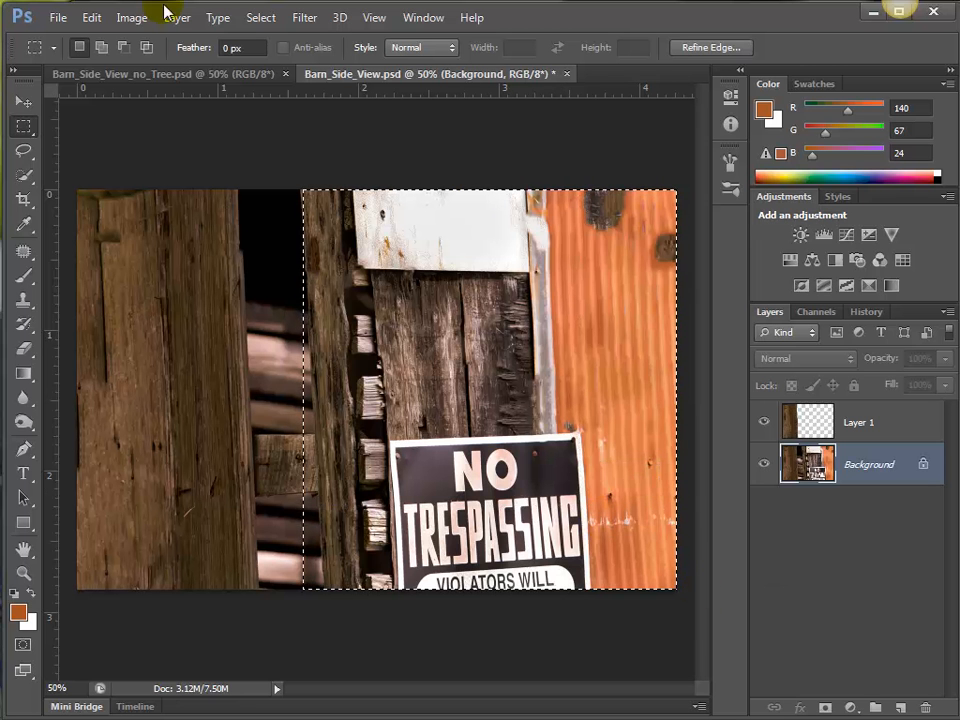
Transform the selection so its left side follows the slanted edge of the narrow upright post.
left_click(260, 17)
left_click(311, 294)
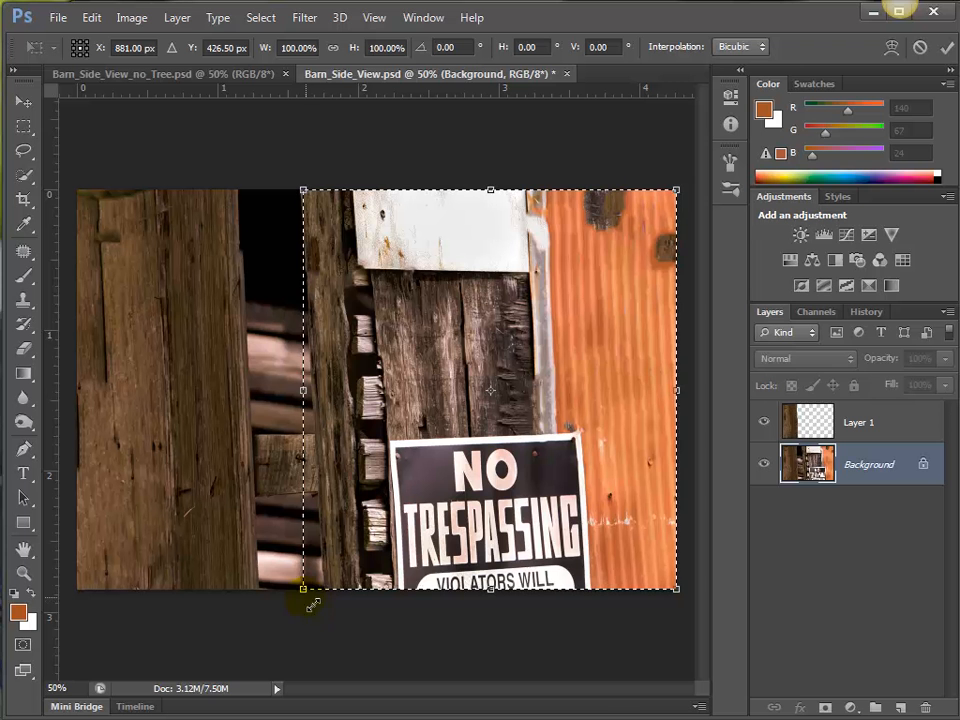
left_click_drag(308, 596, 323, 597)
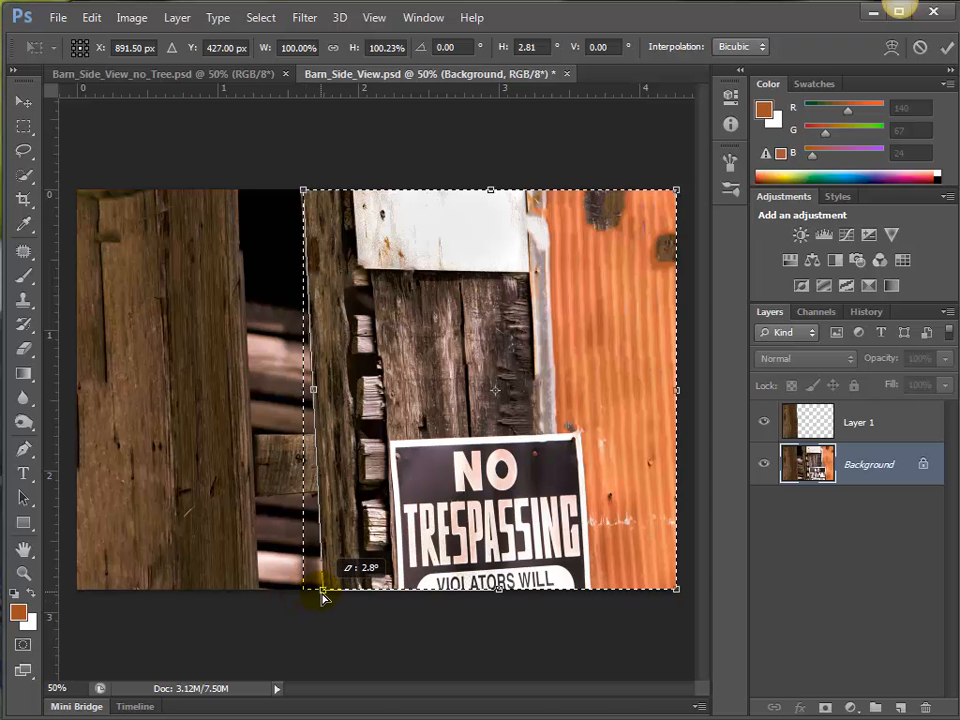
mouse_move(304, 190)
left_mouse_down()
mouse_move(289, 187)
mouse_move(300, 180)
mouse_move(301, 189)
left_mouse_up()
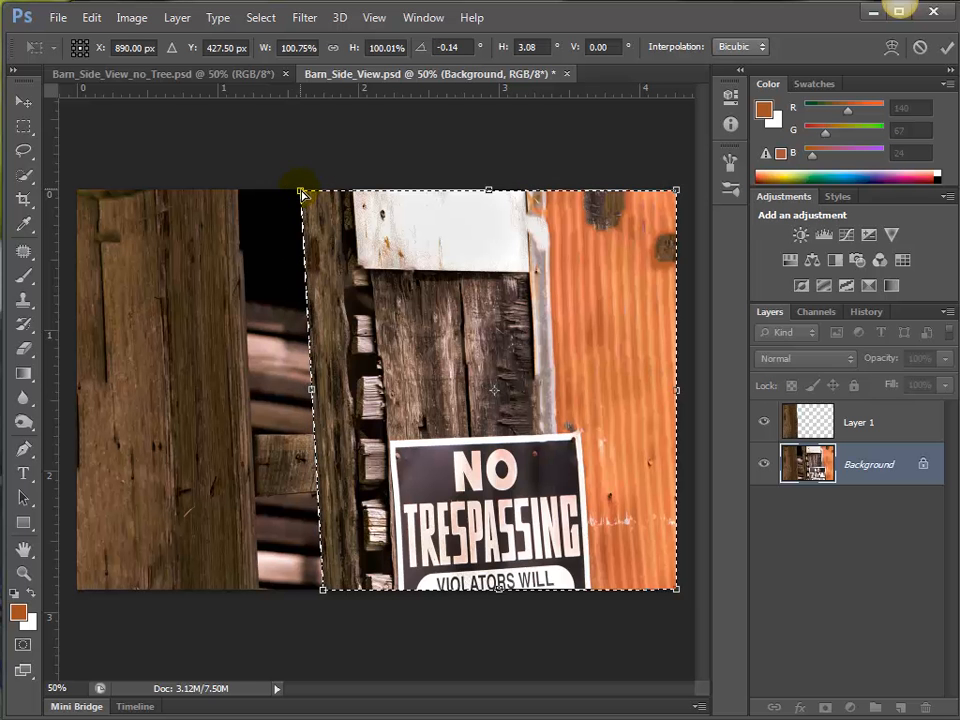
left_click(440, 268)
key("Return")
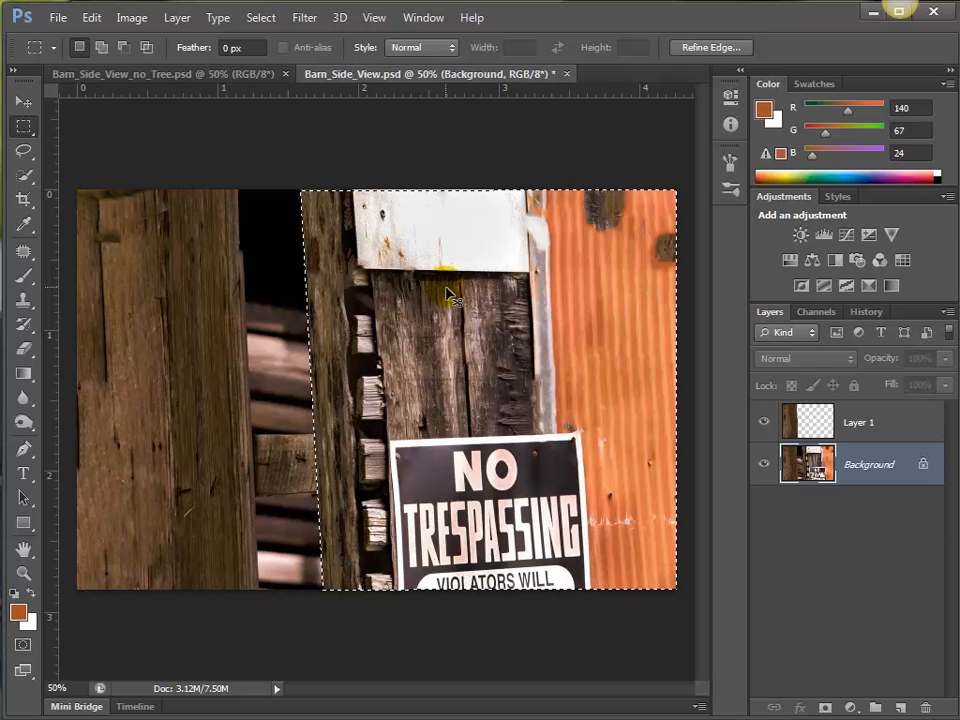
Copy the selected section with the post, sign and orange siding to a new layer and hide the Background layer.
key("ctrl+j")
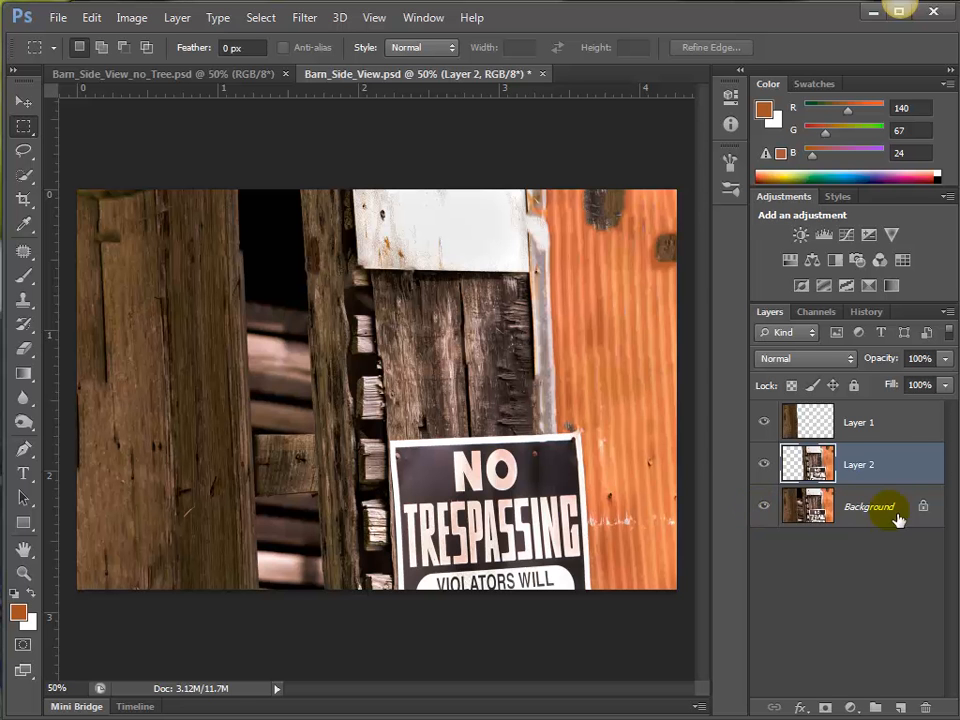
left_click(765, 507)
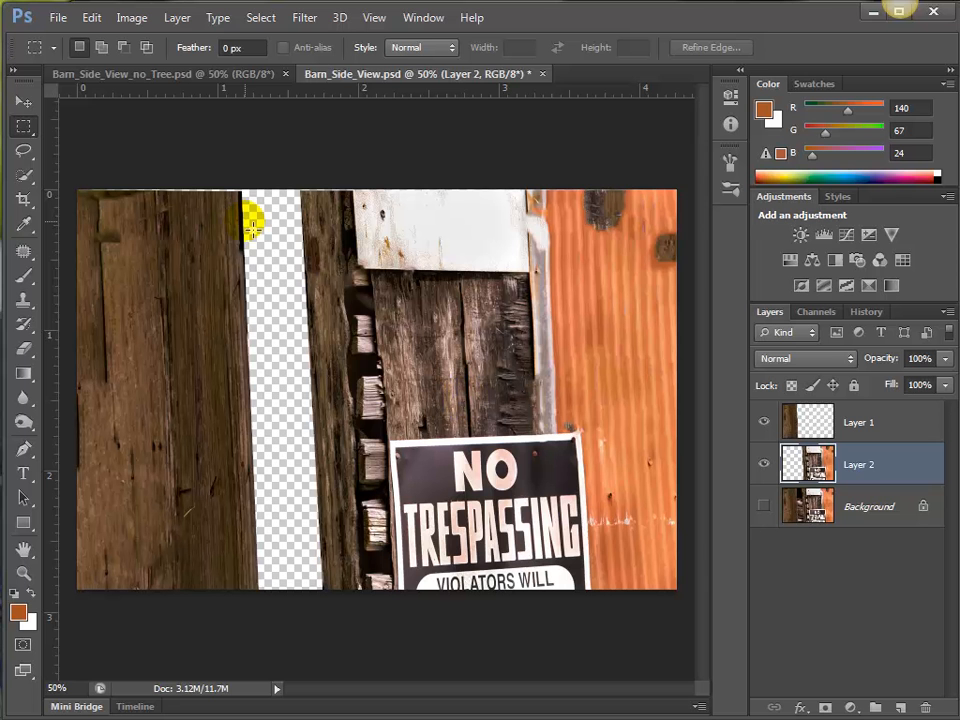
left_click(766, 507)
left_click(765, 508)
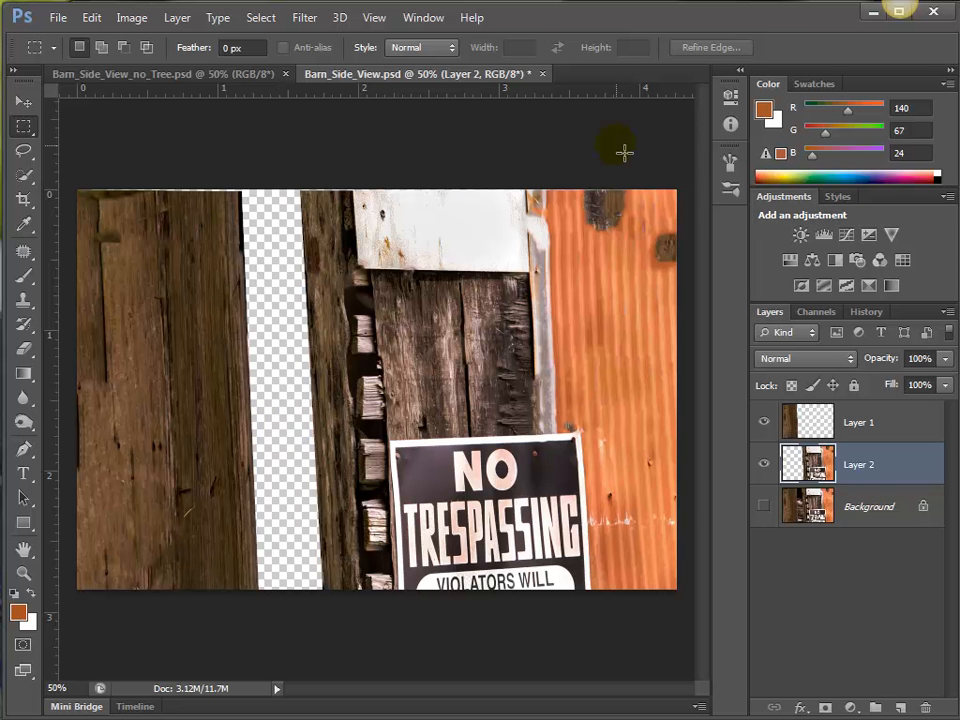
Widen the canvas to 10 inches with the anchor at the centre, leaving the height as it is.
left_click(129, 22)
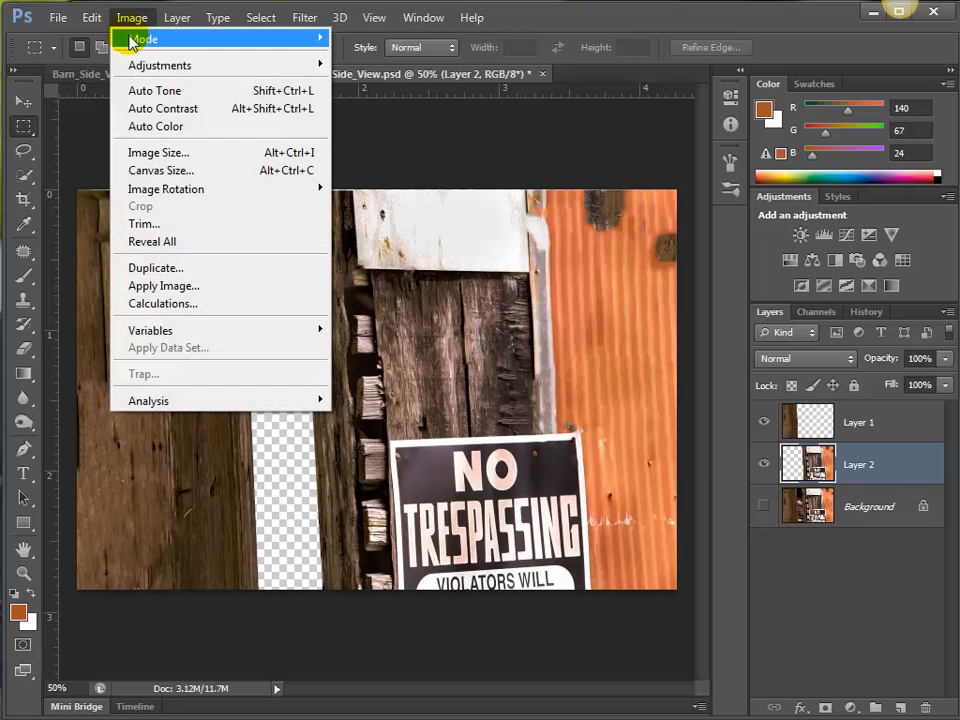
left_click(168, 172)
left_click_drag(831, 221, 288, 215)
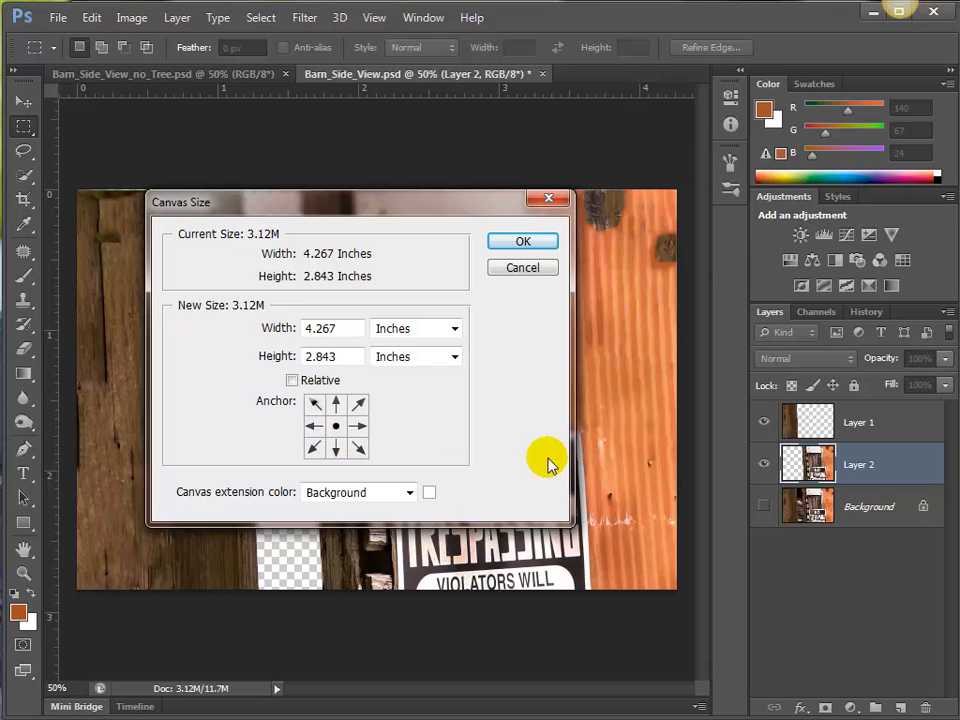
left_click(313, 428)
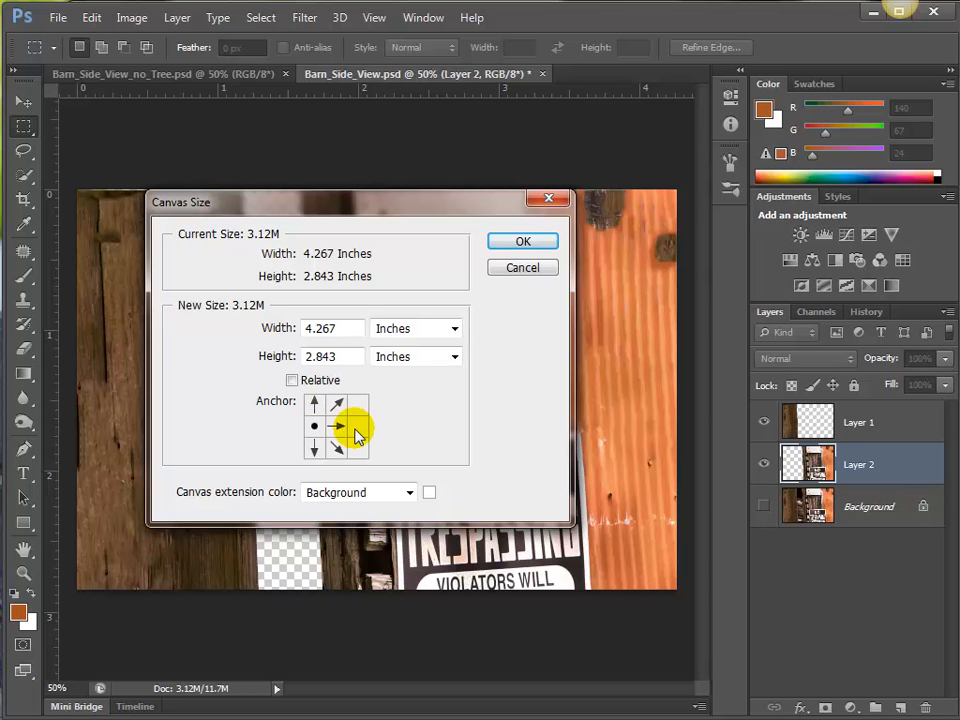
left_click_drag(337, 333, 281, 328)
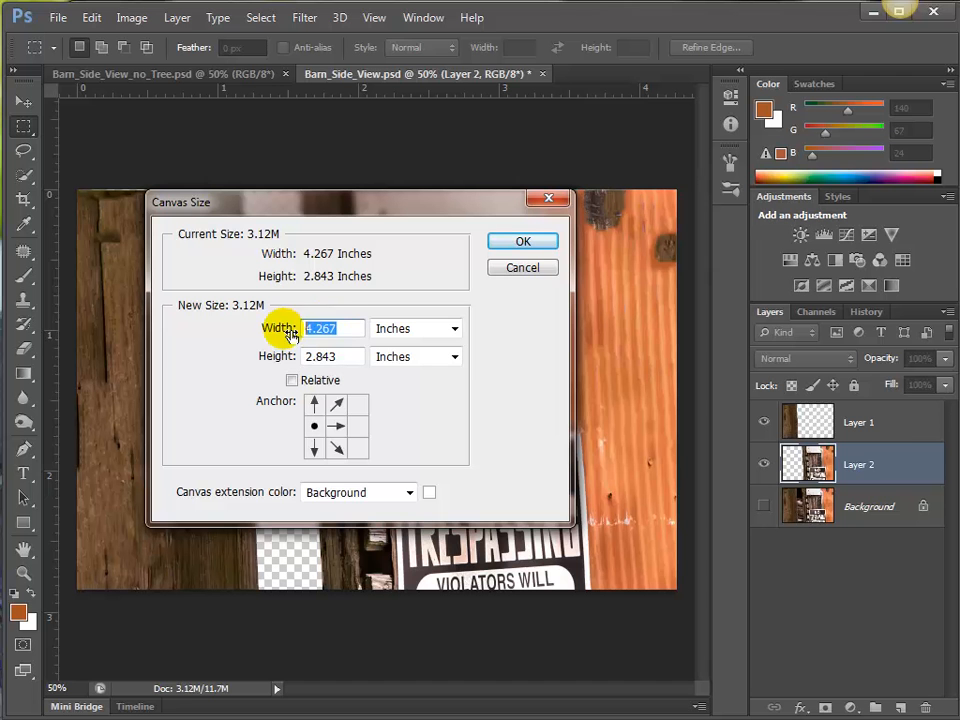
left_click(337, 425)
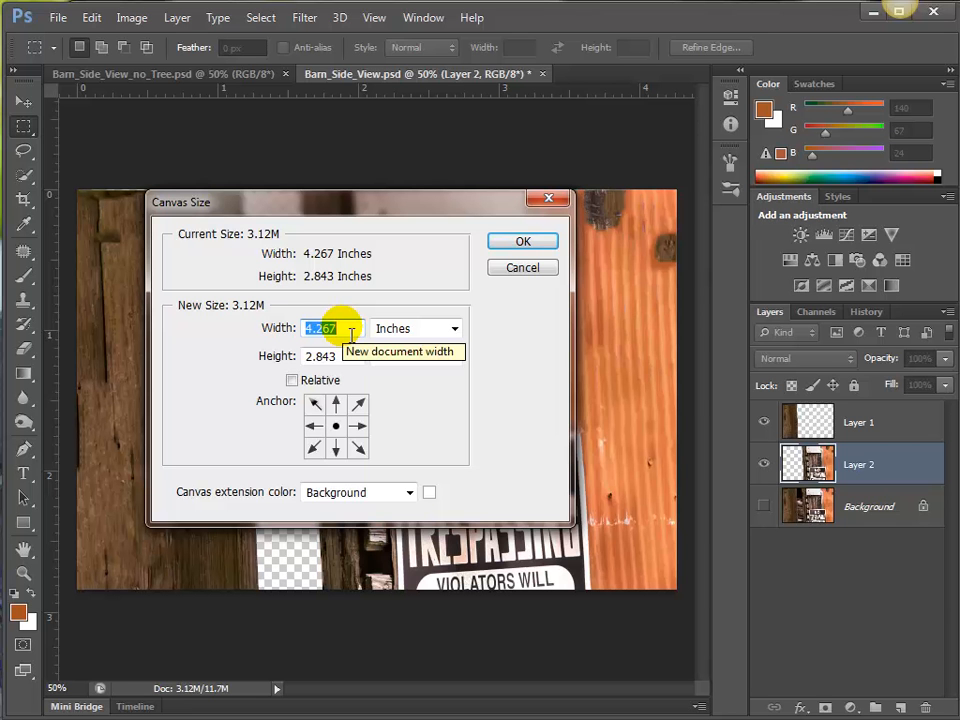
type("10")
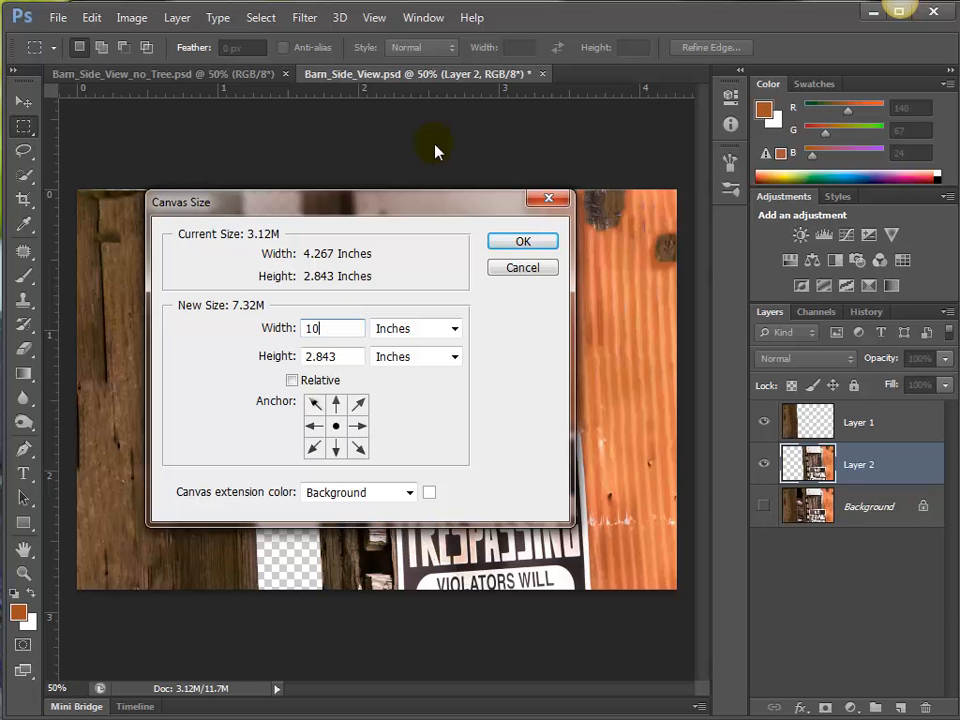
left_click(534, 244)
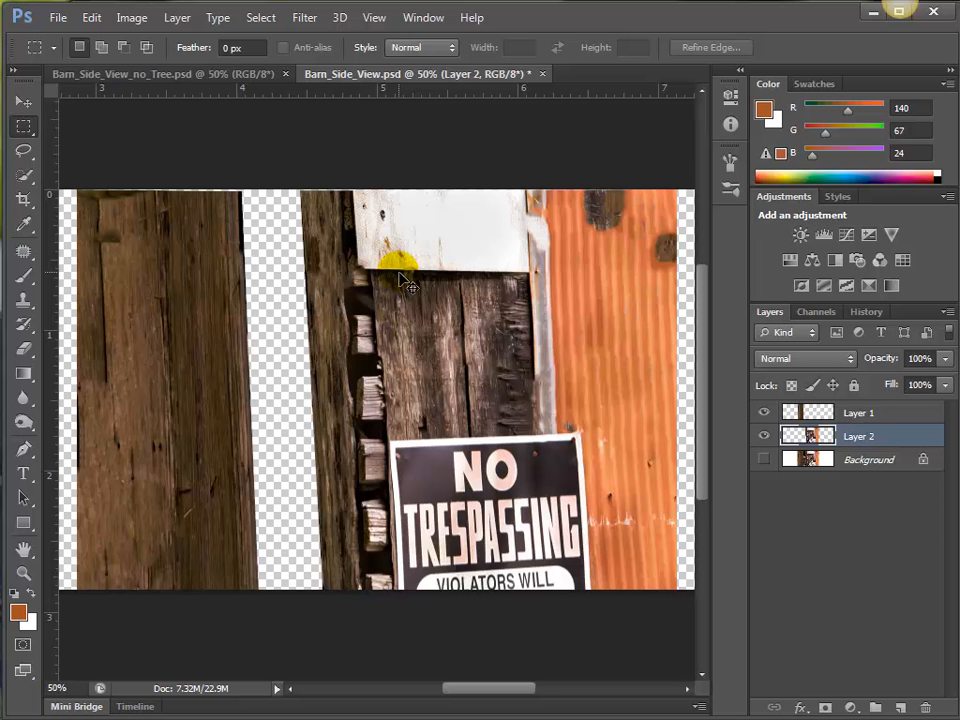
Spread the barn sections apart by moving the wide boards to the left and the sign section to the right.
key("ctrl+minus")
key("ctrl+minus")
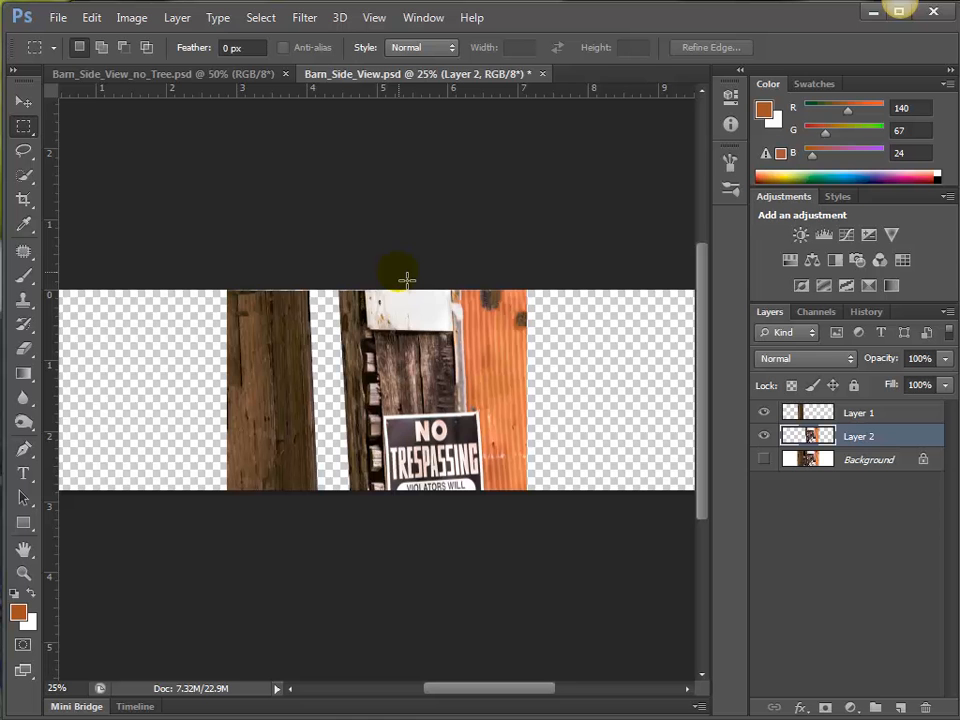
left_click(20, 101)
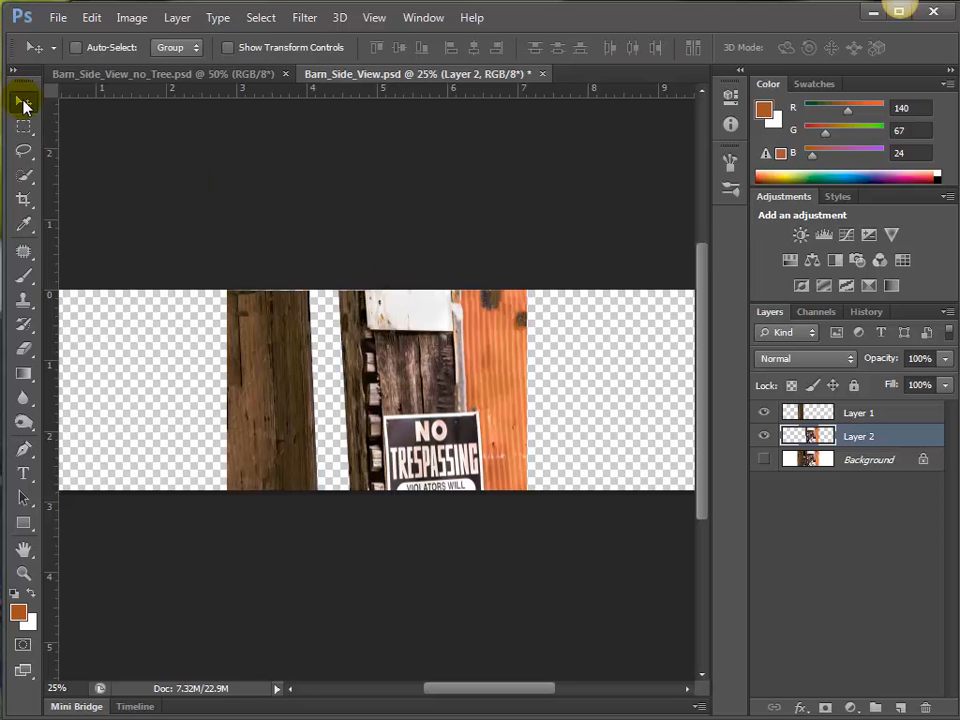
left_click(800, 413)
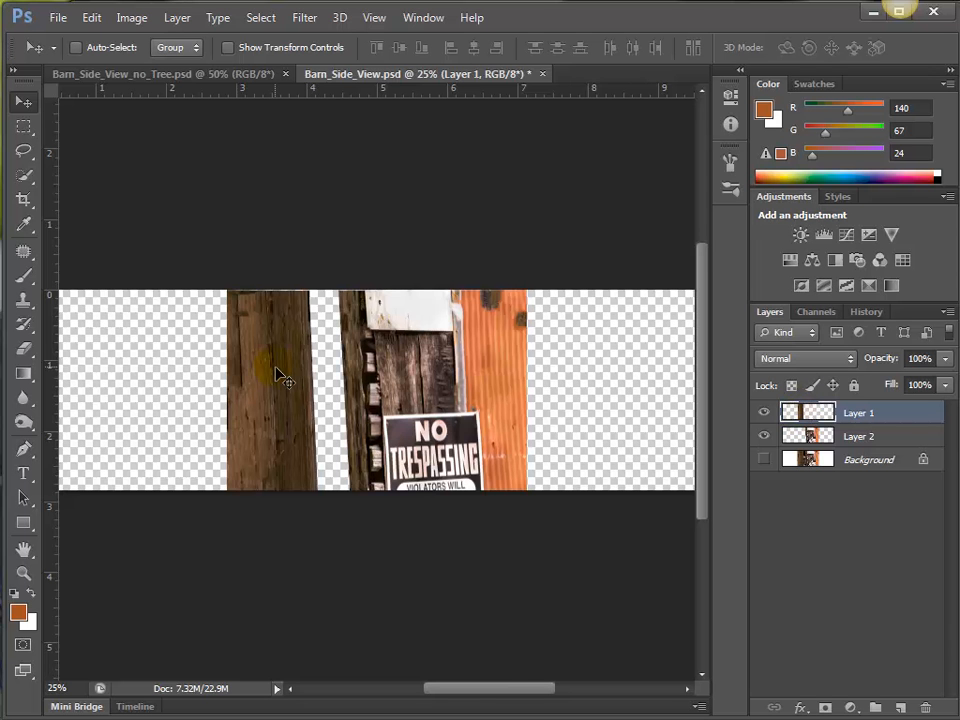
left_click_drag(275, 367, 155, 365)
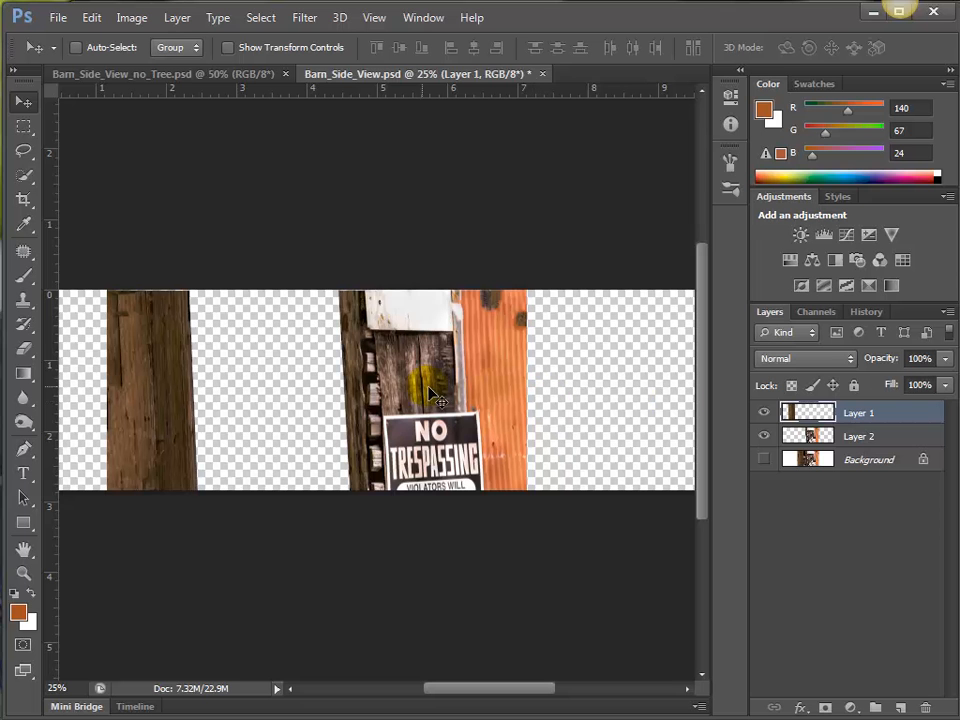
left_click(452, 394, "ctrl")
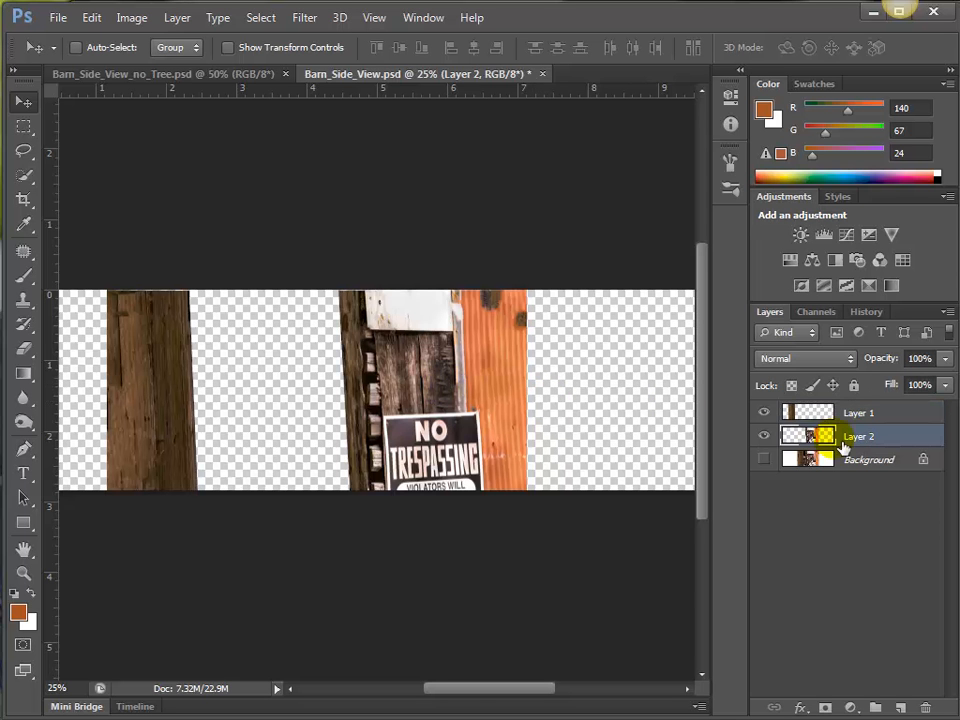
left_click_drag(452, 394, 497, 400)
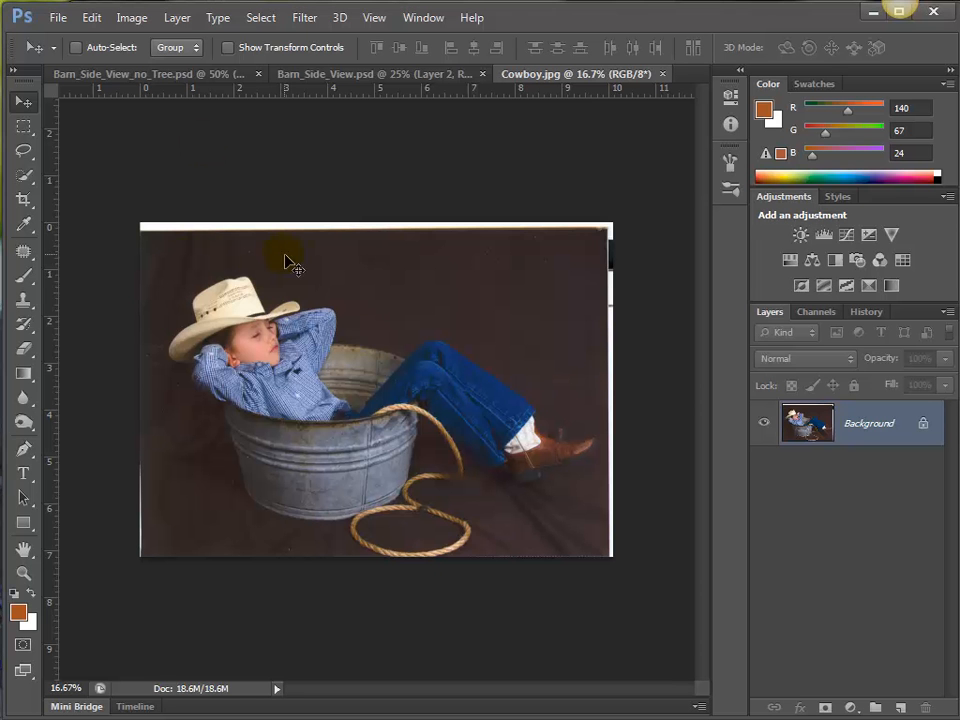
Crop Cowboy.jpg on its left, top and right sides to remove the white scan borders.
key("c")
mouse_move(145, 390)
left_mouse_down()
mouse_move(160, 402)
mouse_move(161, 393)
left_mouse_up()
left_click_drag(381, 236, 381, 231)
left_click_drag(600, 392, 594, 389)
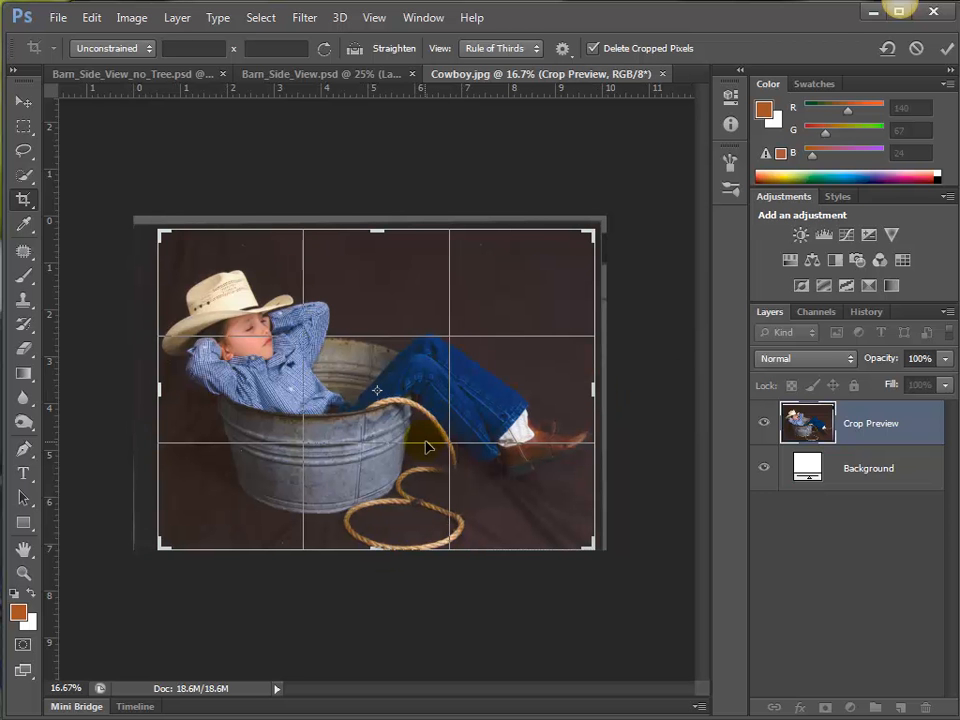
key("Return")
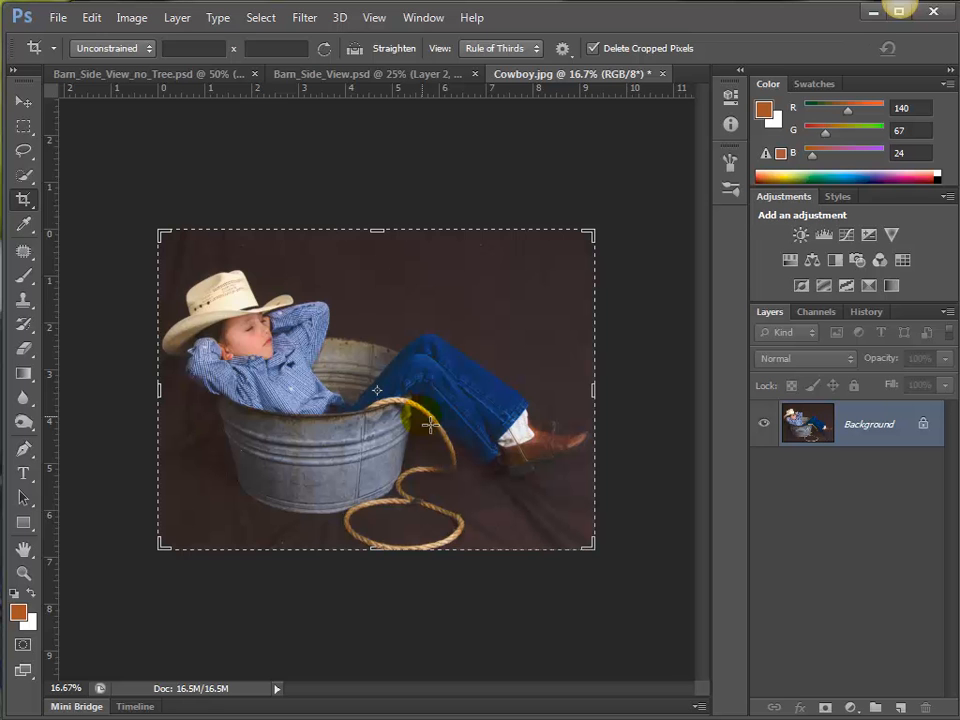
Copy the entire cropped cowboy photo and paste it into Barn_Side_View.psd as a new layer.
left_click(22, 101)
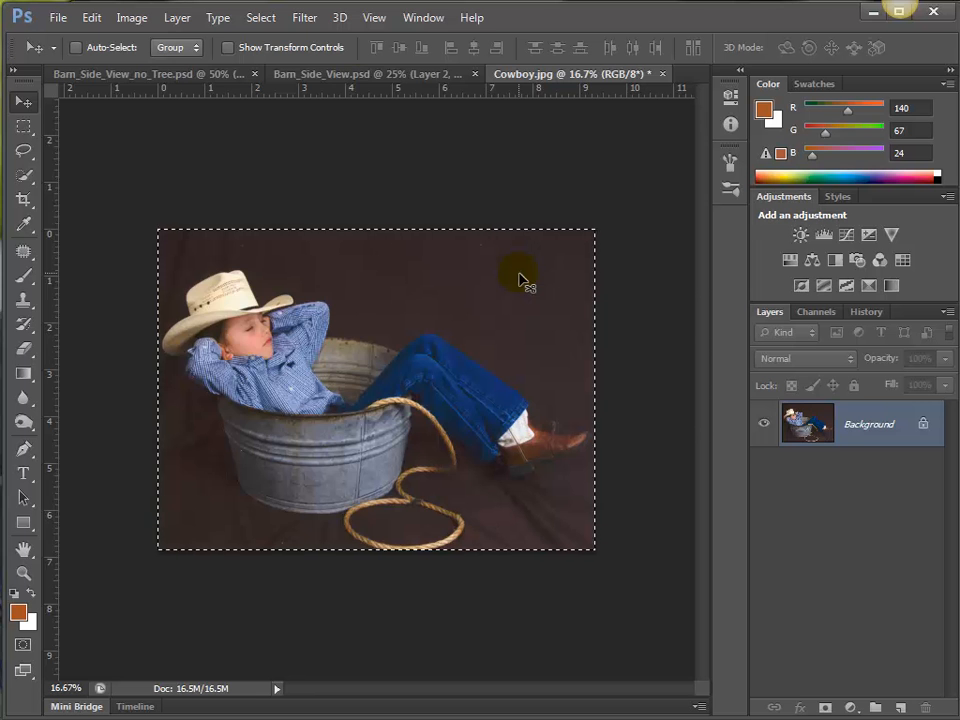
left_click(353, 76)
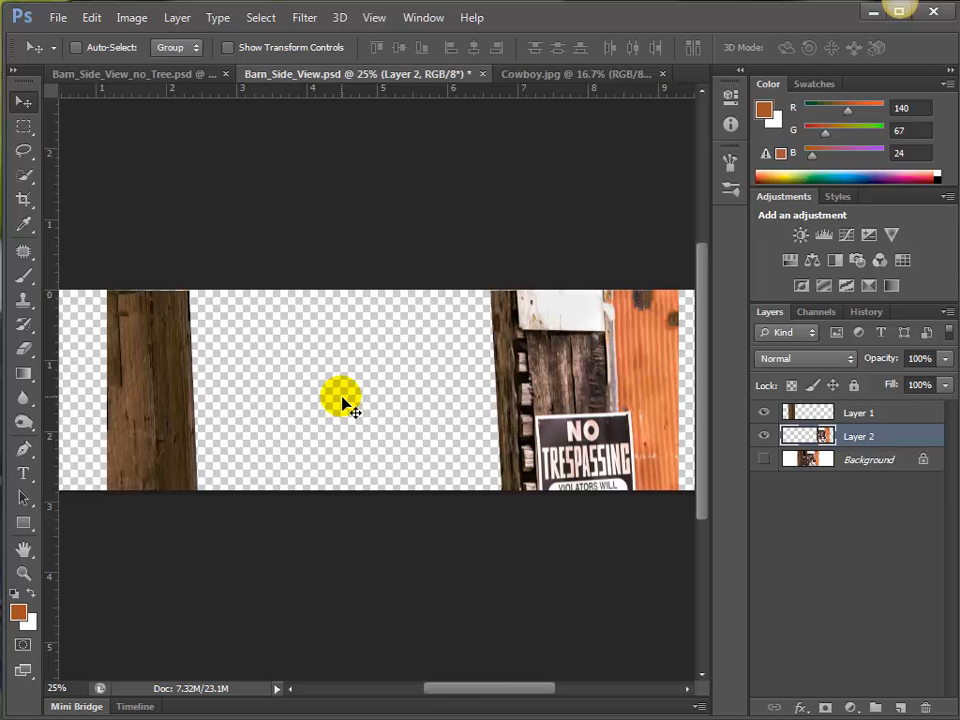
key("ctrl+v")
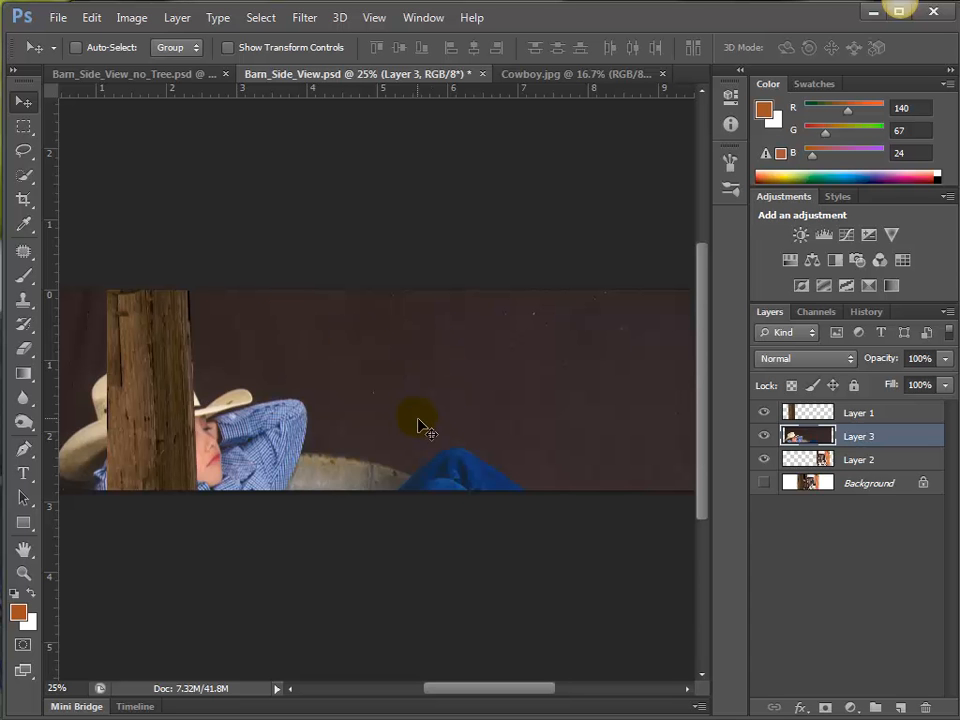
Scale the pasted cowboy photo down proportionally and place it in the gap between the two barn sections.
key("ctrl+minus")
key("ctrl+minus")
key("ctrl+minus")
key("ctrl+minus")
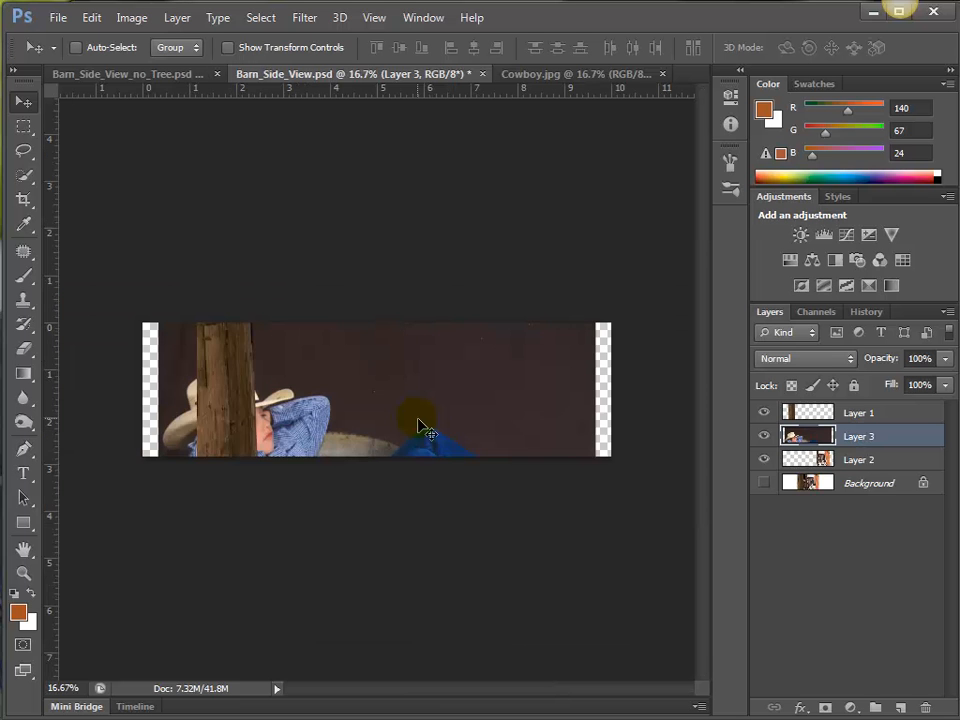
key("ctrl+minus")
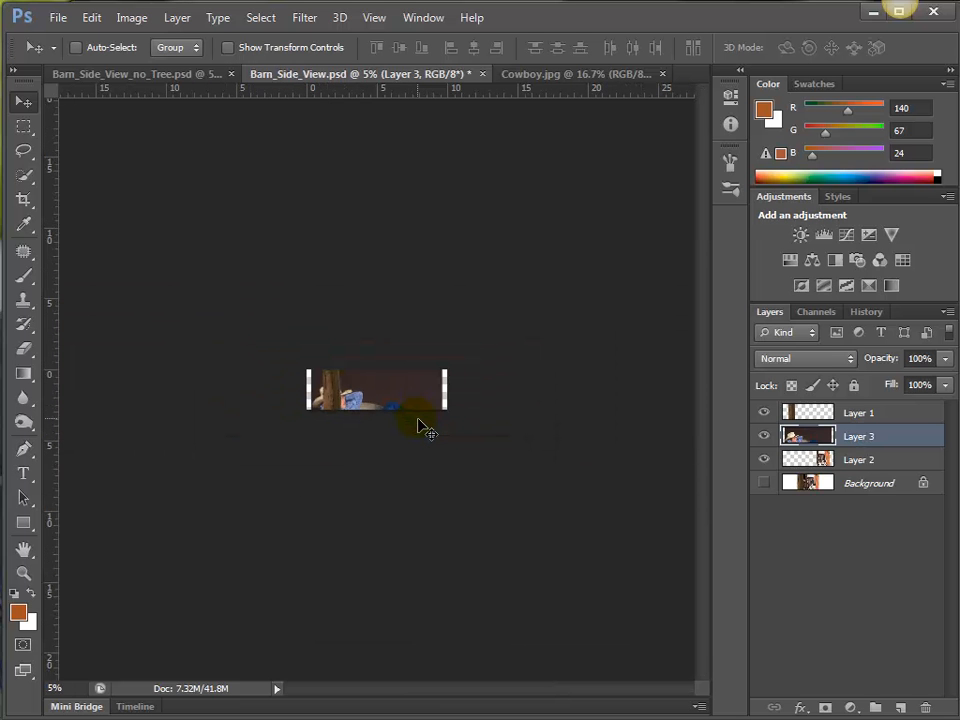
key("ctrl+t")
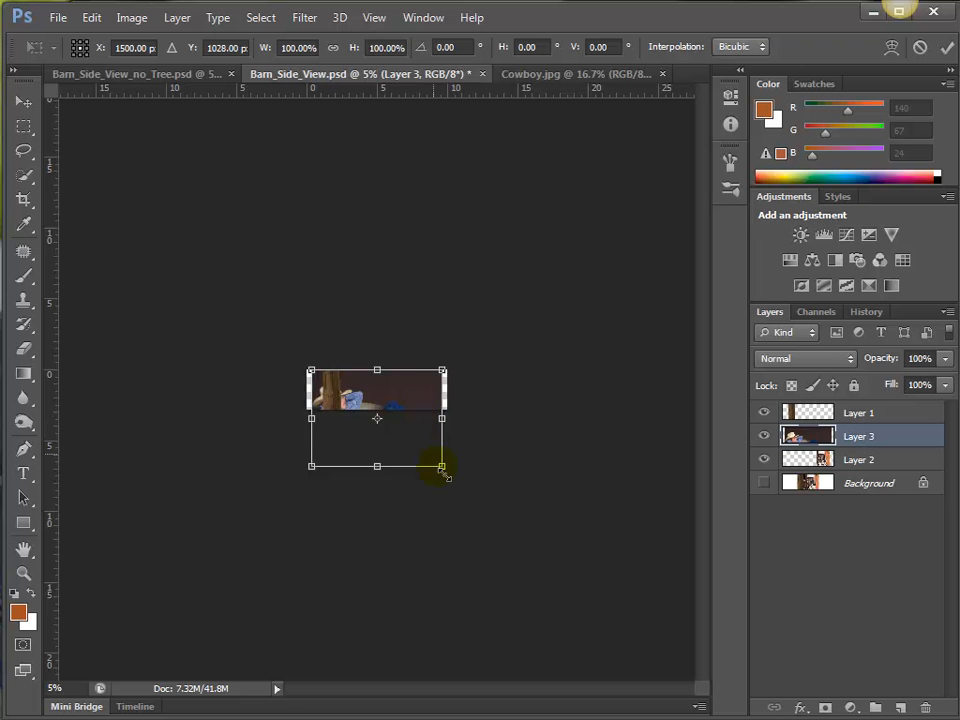
left_click_drag(445, 465, 388, 394)
key("Return")
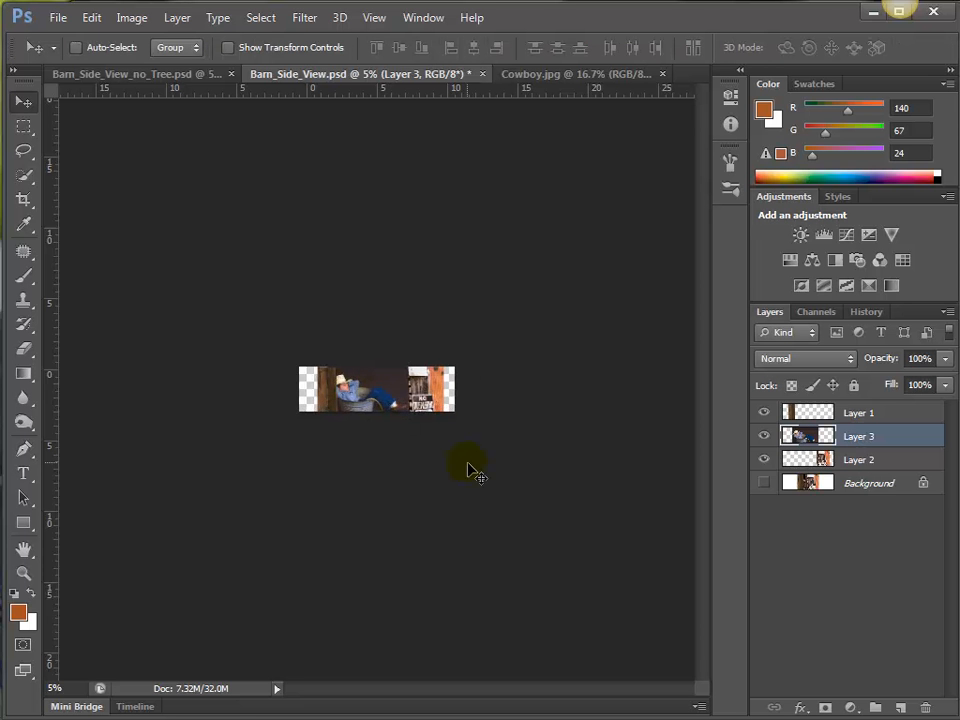
Move the cowboy layer beneath both barn section layers and delete the Background layer.
key("ctrl+plus")
key("ctrl+plus")
key("ctrl+plus")
key("ctrl+plus")
key("ctrl+plus")
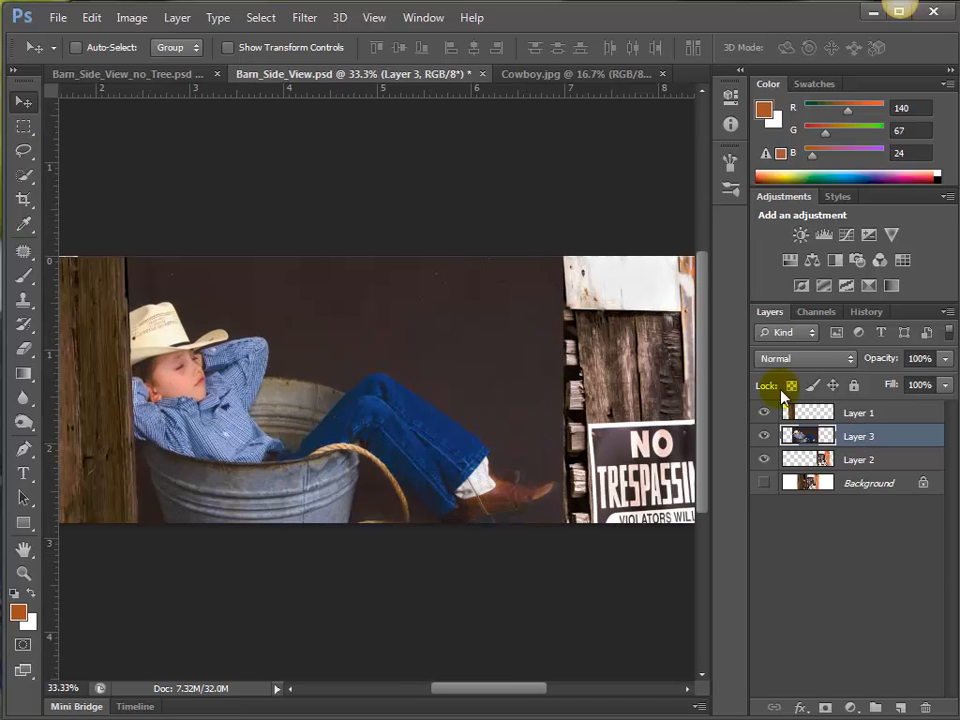
left_click_drag(856, 477, 812, 507)
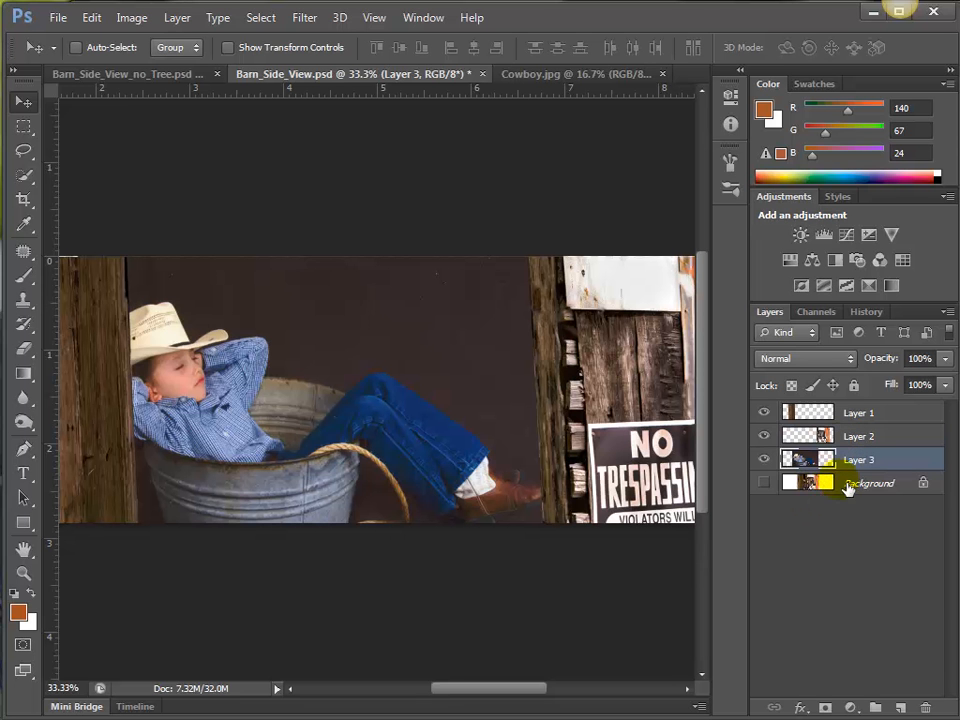
left_click(823, 484)
key("Delete")
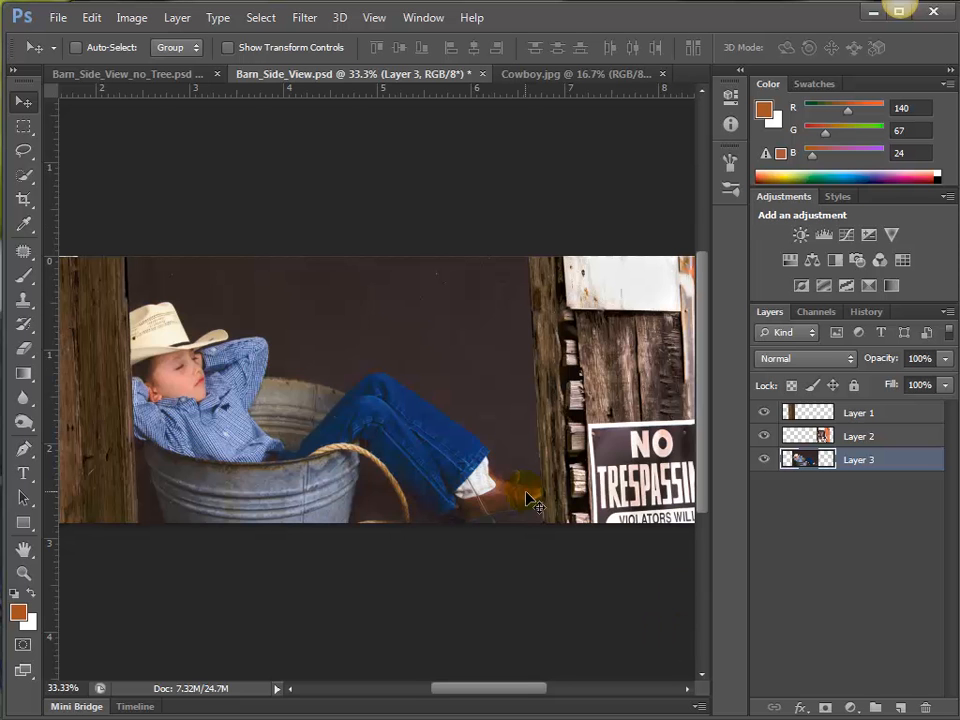
Move the wide boards on Layer 1 further left so they clear the cowboy's hat and elbow.
key("ctrl+minus")
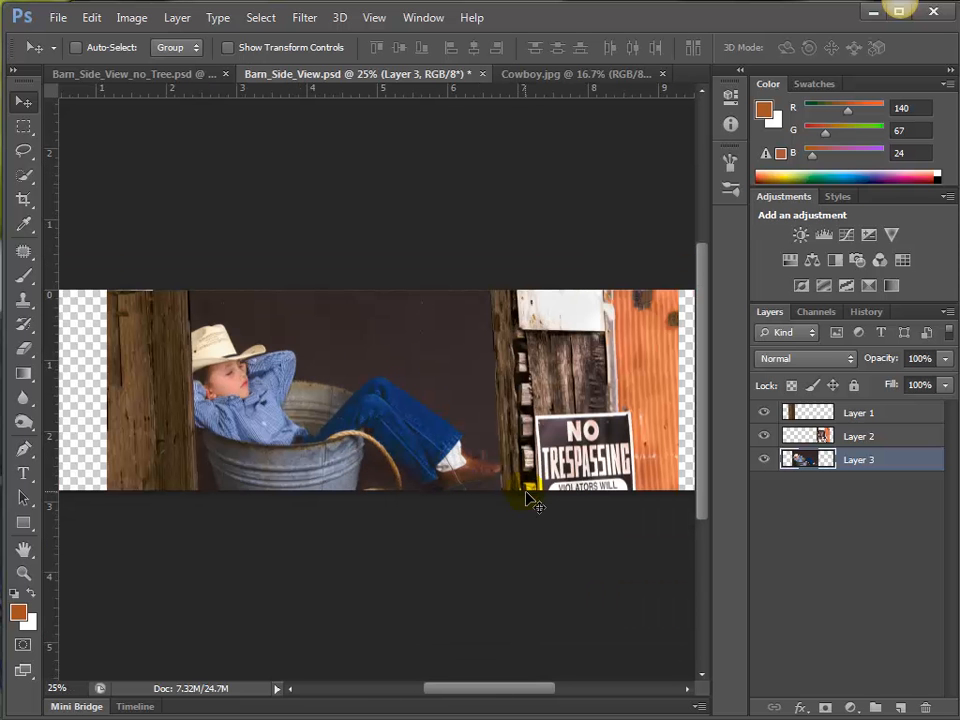
left_click(803, 410)
left_click_drag(171, 386, 133, 381)
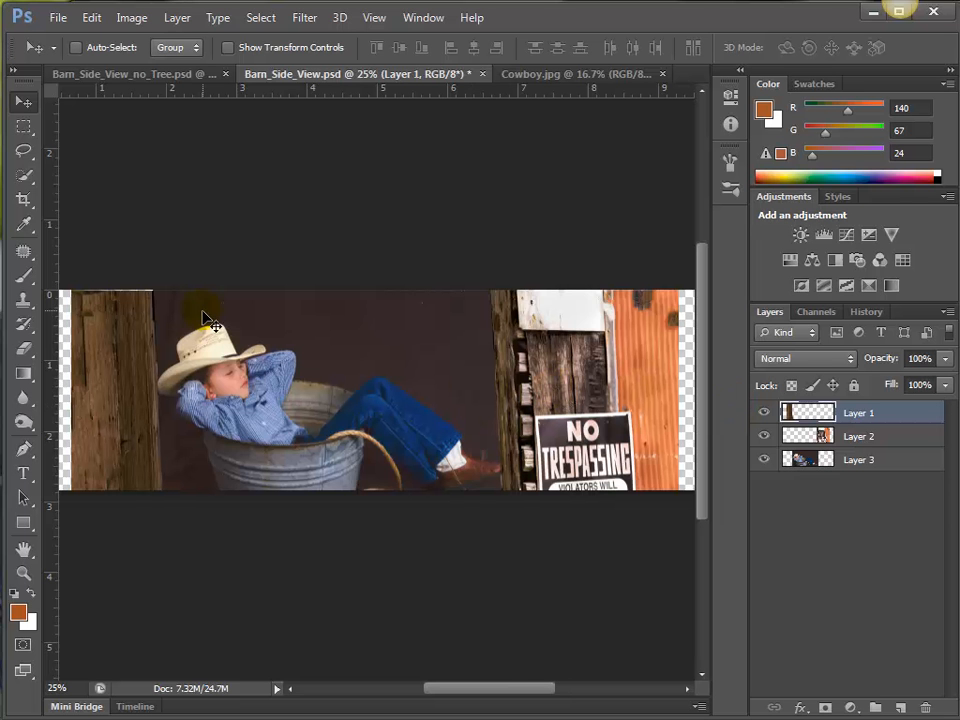
Crop the composite on all four sides to trim off the transparent areas and uneven edges.
key("c")
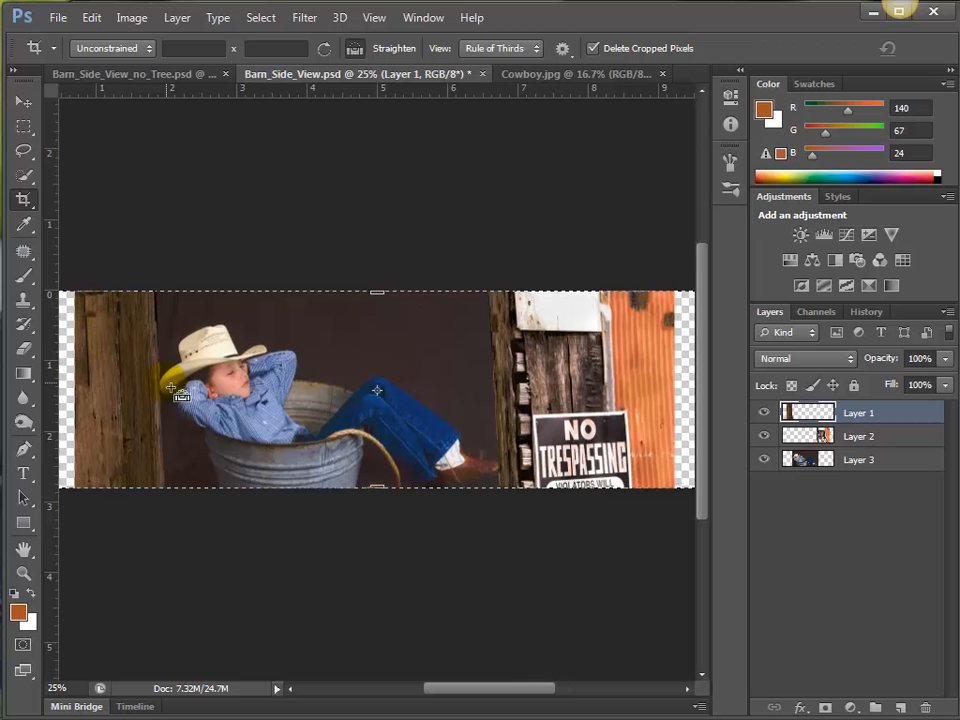
key("ctrl+minus")
left_click_drag(148, 396, 163, 397)
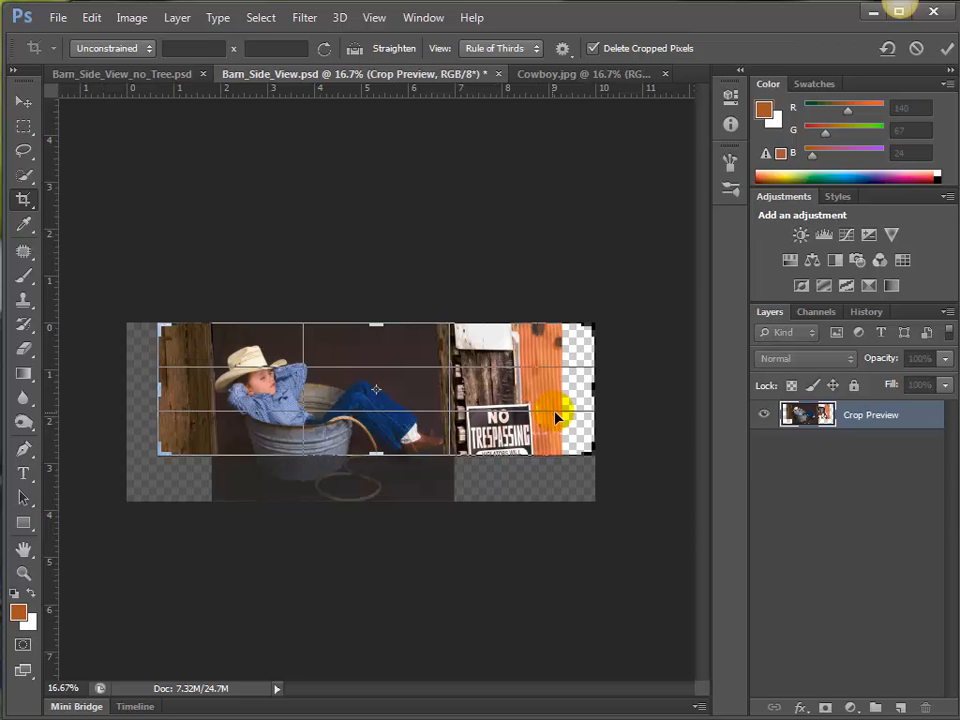
left_click_drag(598, 391, 578, 388)
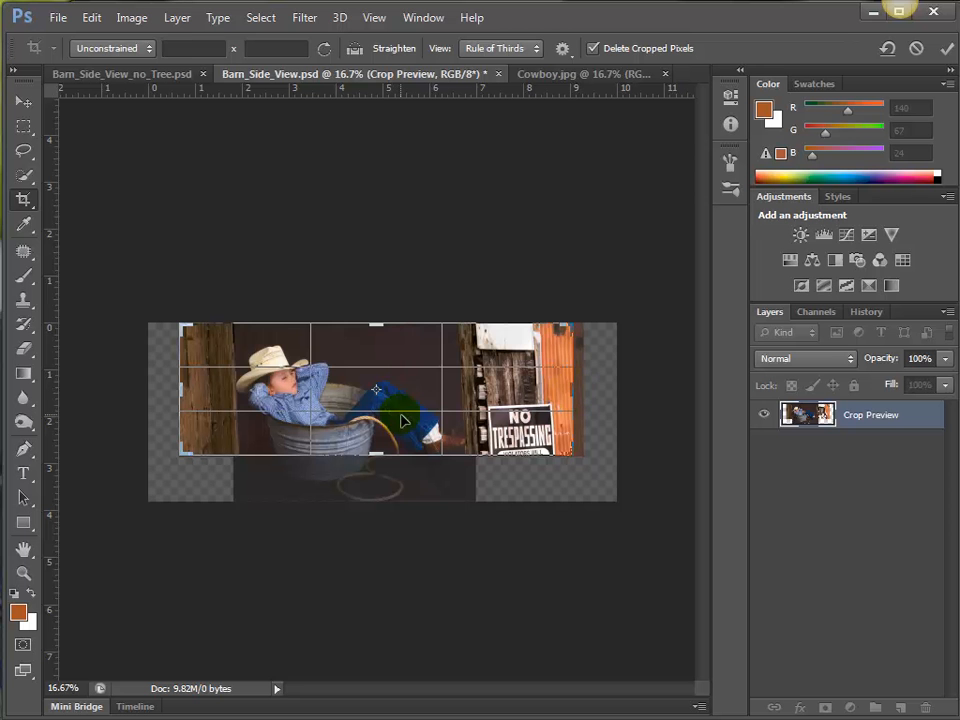
mouse_move(375, 325)
left_mouse_down()
mouse_move(386, 333)
mouse_move(378, 330)
left_mouse_up()
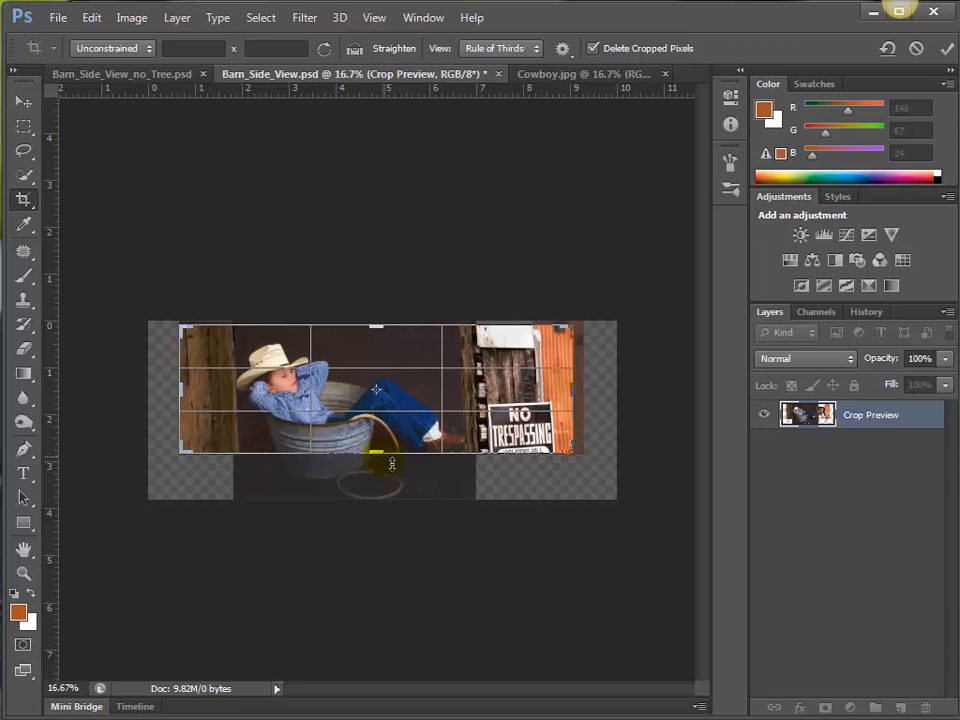
mouse_move(392, 463)
left_mouse_down()
mouse_move(383, 480)
mouse_move(385, 447)
mouse_move(388, 459)
left_mouse_up()
key("Return")
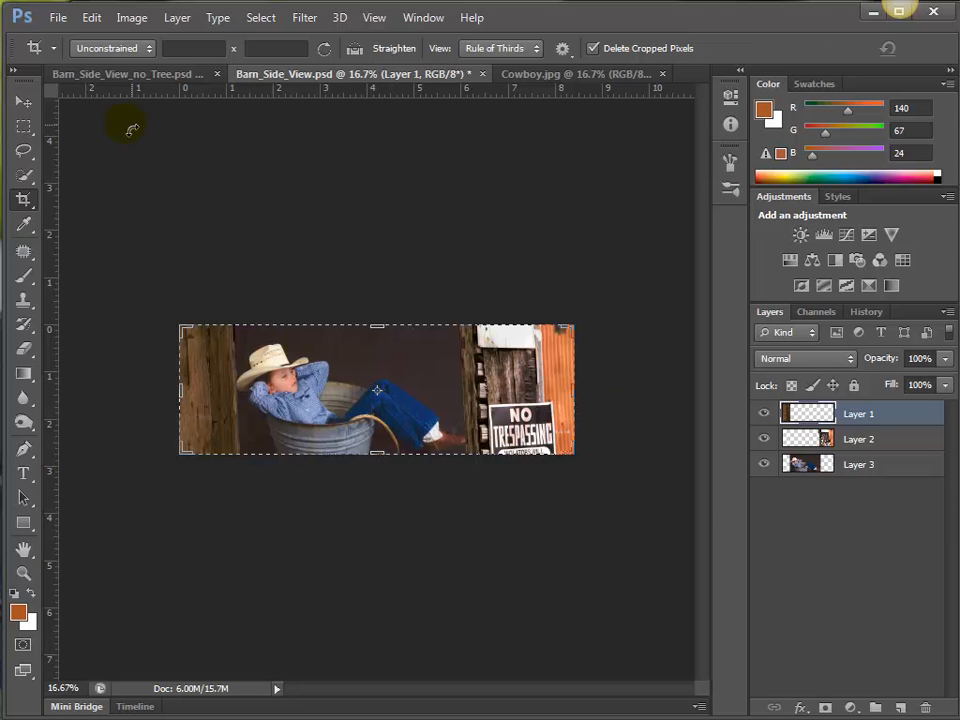
Try squashing the cowboy photo on Layer 3 with Content-Aware Scale to 84.20% height.
left_click(21, 101)
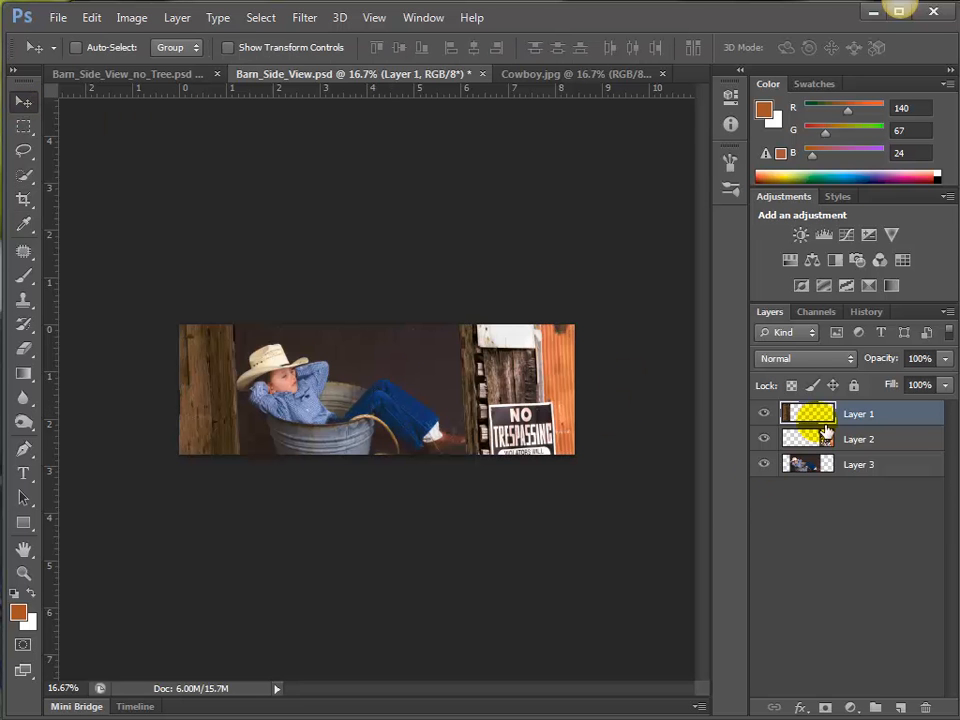
left_click(811, 465)
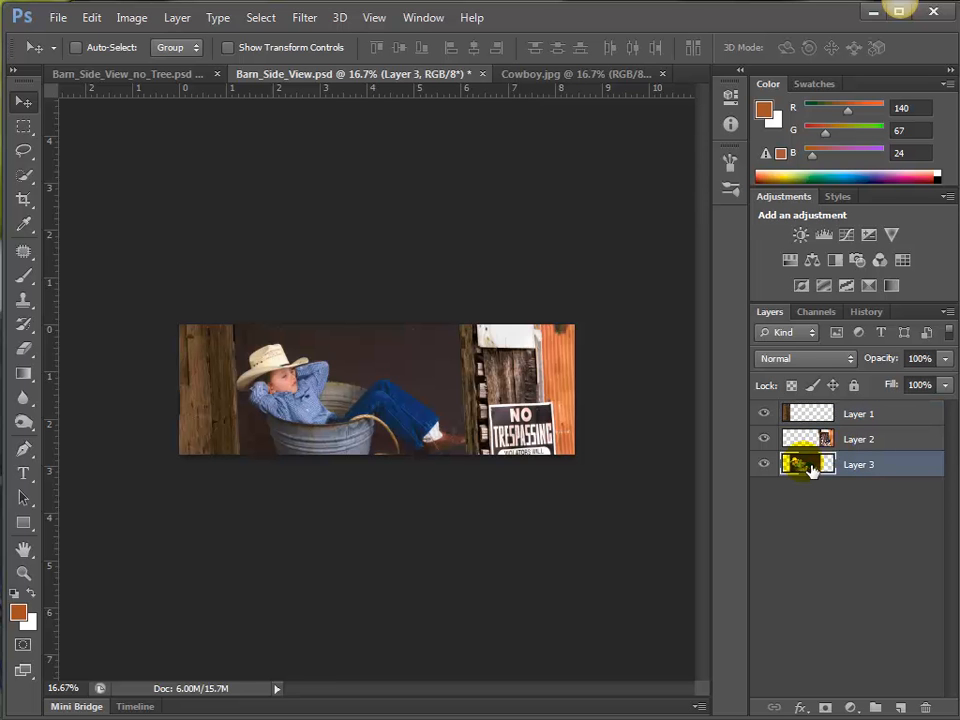
left_click(91, 17)
left_click(157, 330)
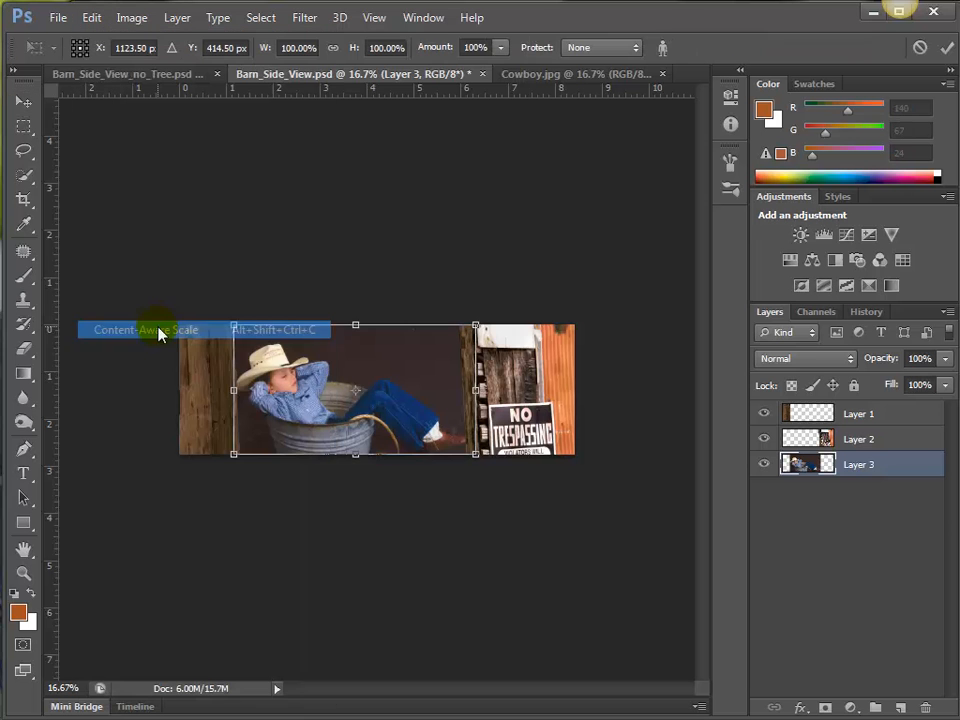
left_click_drag(356, 454, 356, 436)
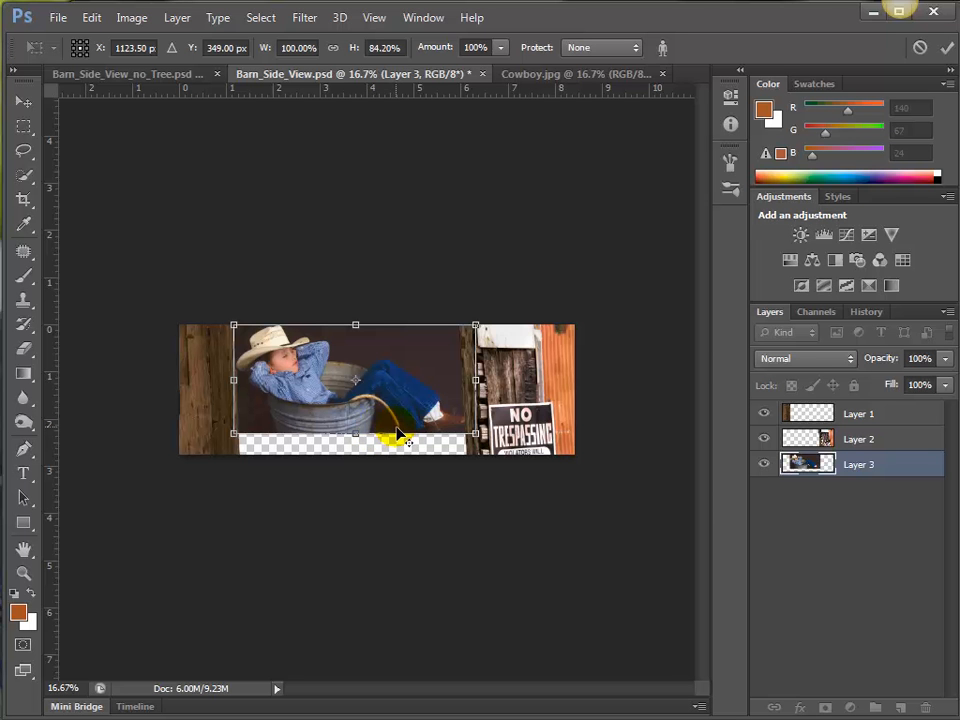
key("Return")
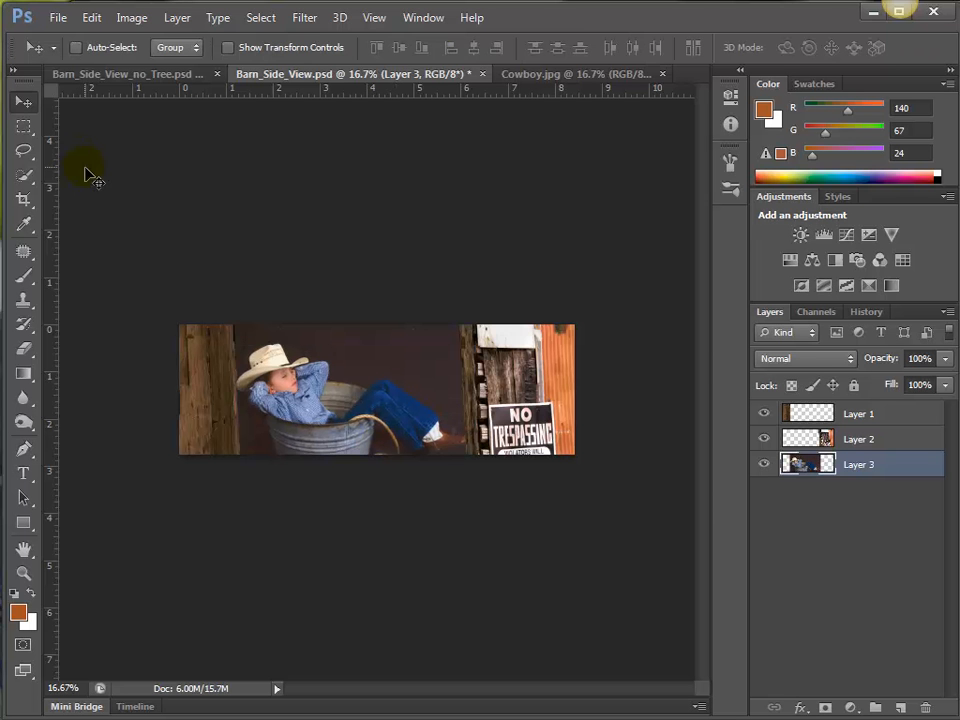
Undo the crop, the Layer 1 board move, the Background deletion and the cowboy layer's reordering.
key("F12")
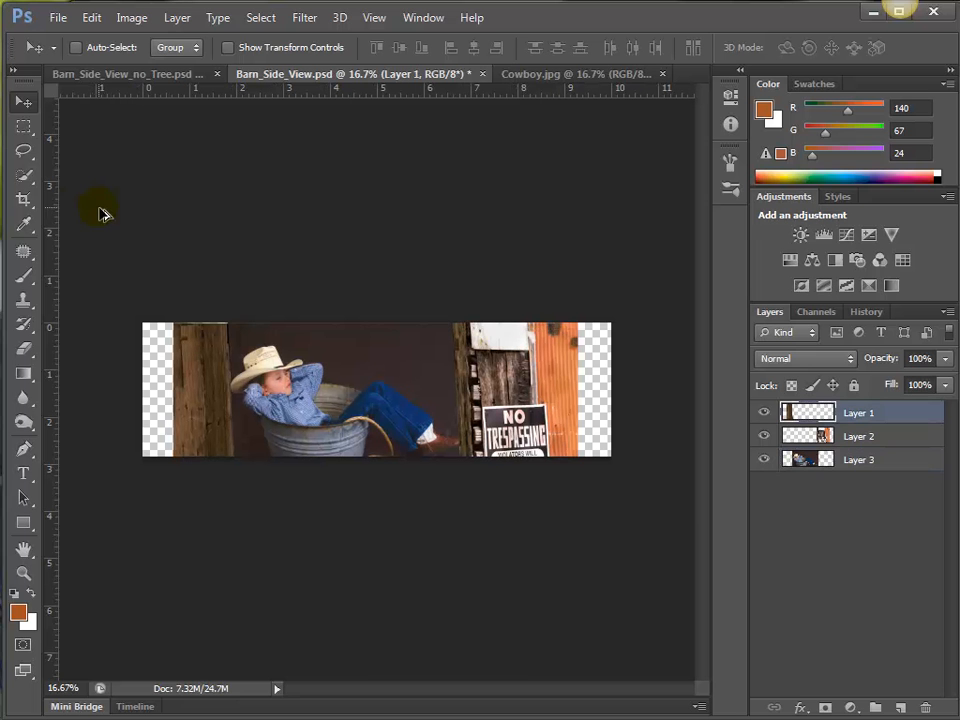
key("ctrl+alt+z")
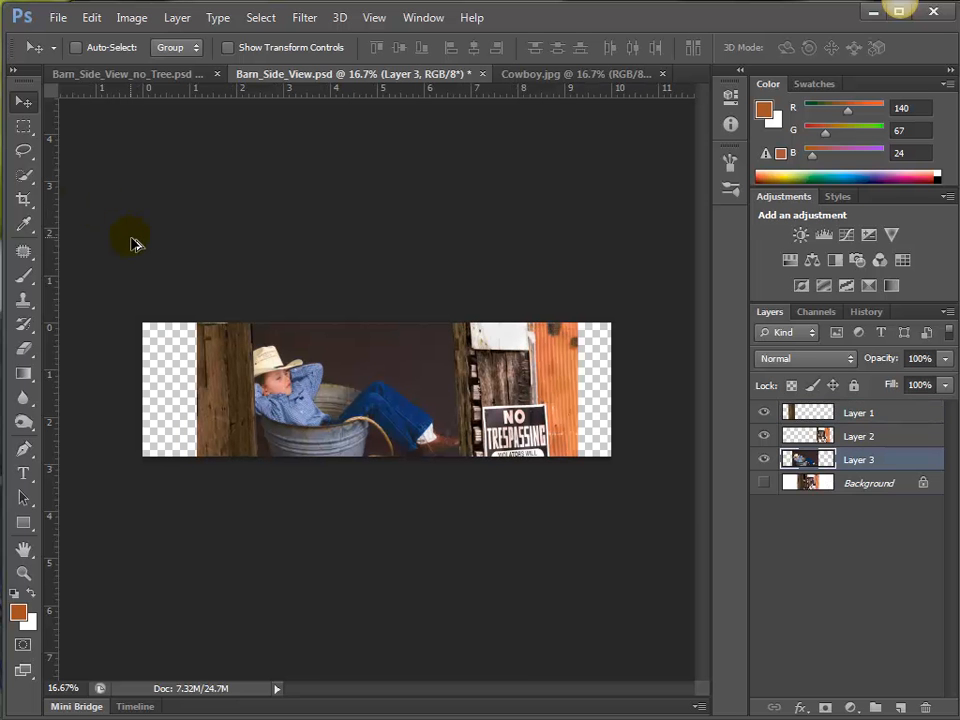
key("ctrl+alt+z")
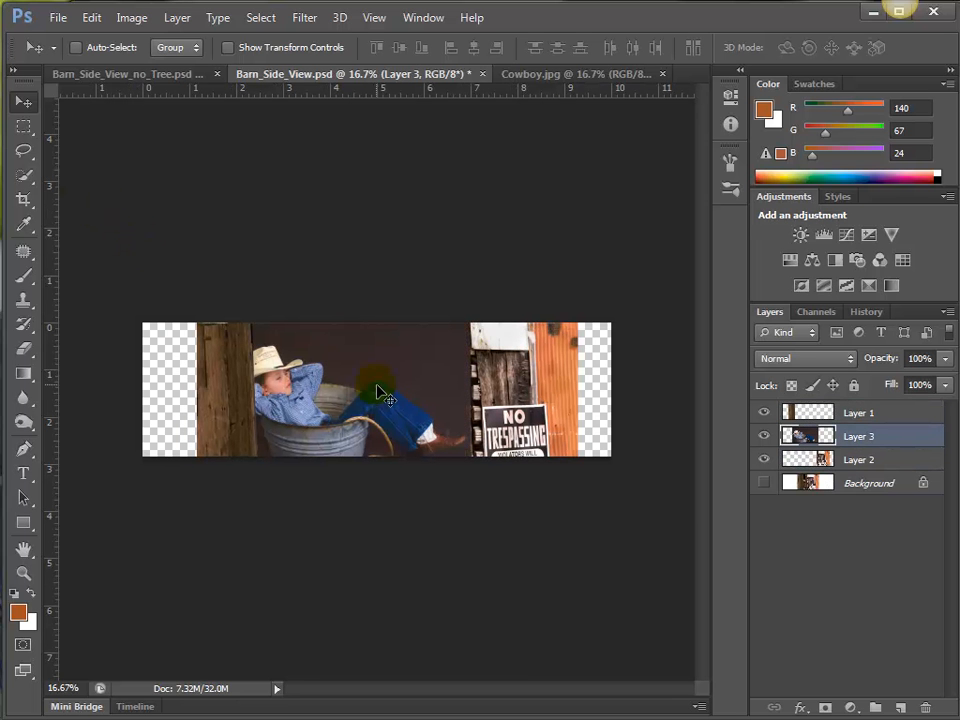
Move the cowboy photo on Layer 3 slightly upward to bring more of the tub and rope into the canvas.
mouse_move(371, 386)
left_mouse_down()
mouse_move(370, 364)
mouse_move(364, 369)
mouse_move(372, 372)
left_mouse_up()
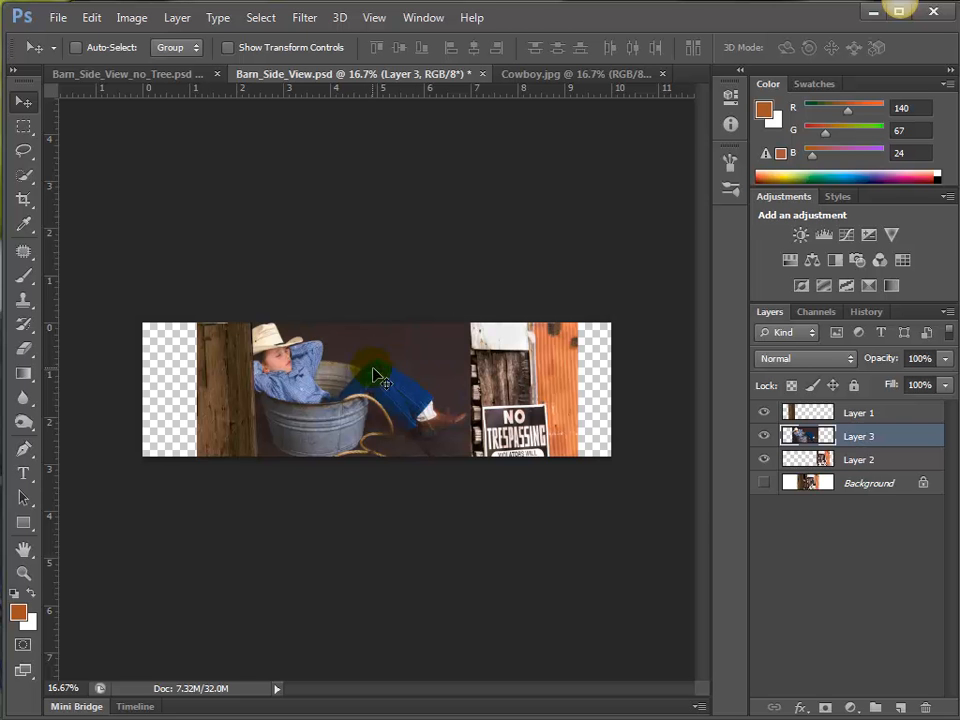
key("ctrl+plus")
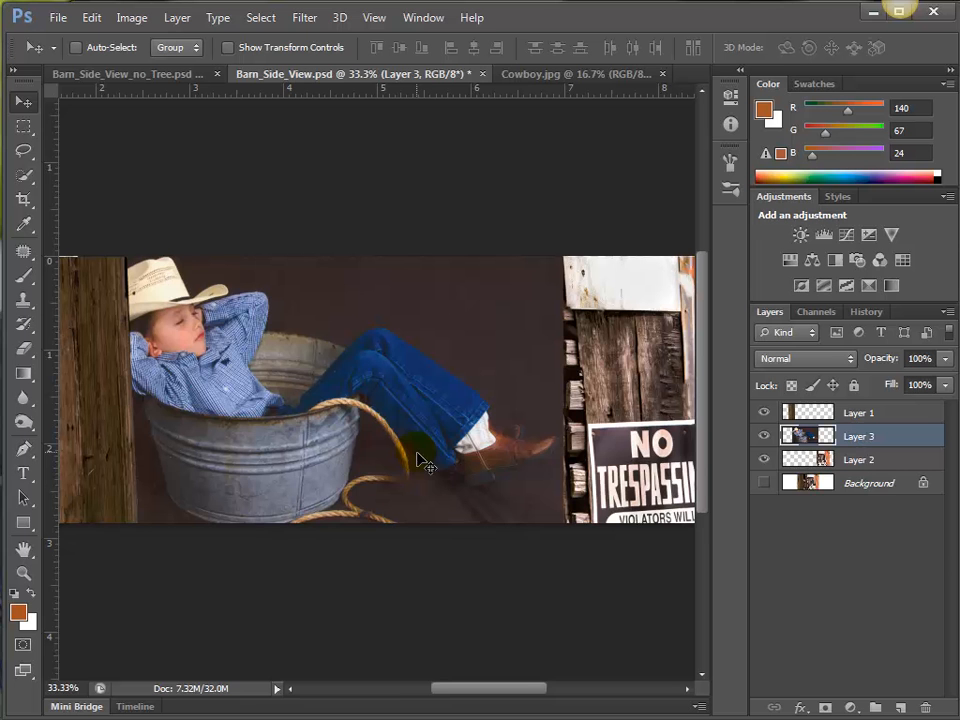
key("ctrl+minus")
key("ctrl+minus")
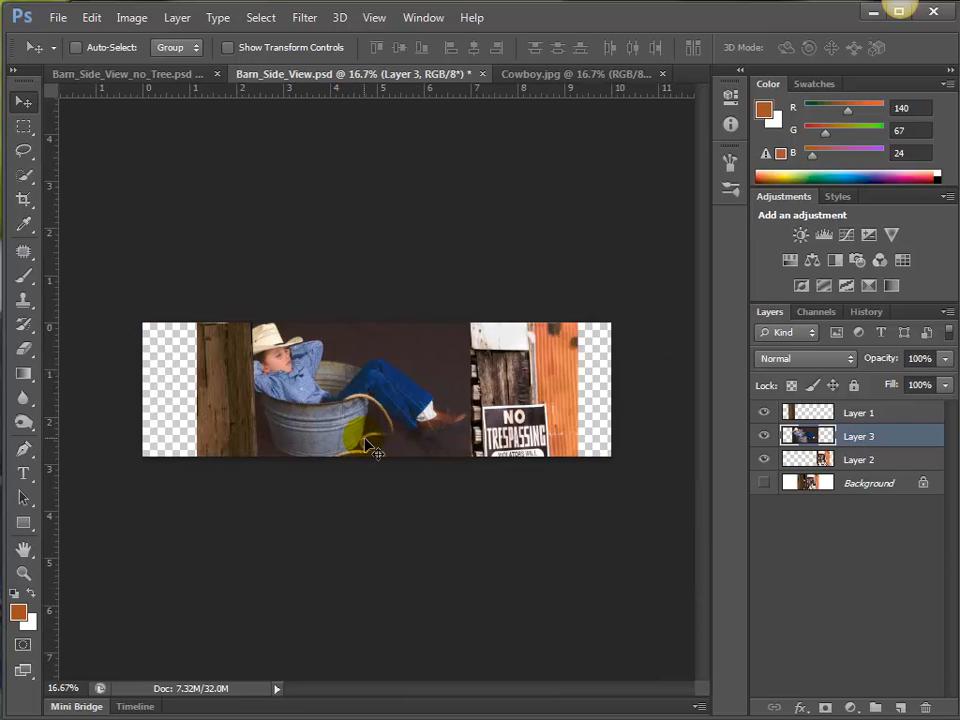
Shrink the cowboy photo with Free Transform until it fits the canvas height with the entire rope inside, keeping it against the right barn section.
key("ctrl+t")
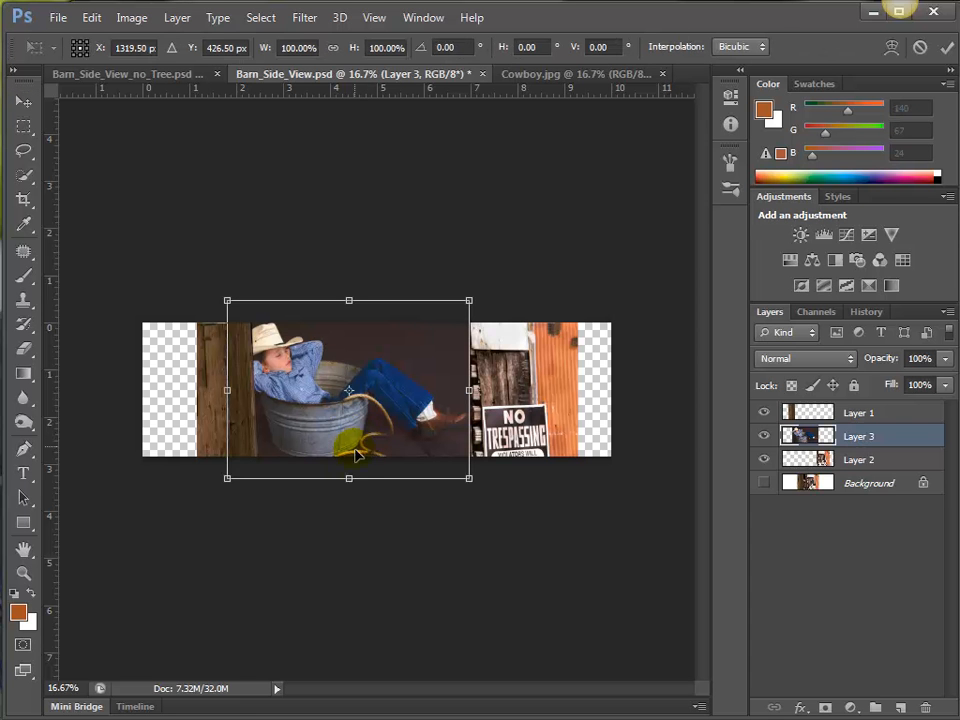
left_click_drag(358, 489, 357, 470)
left_click_drag(230, 385, 257, 393)
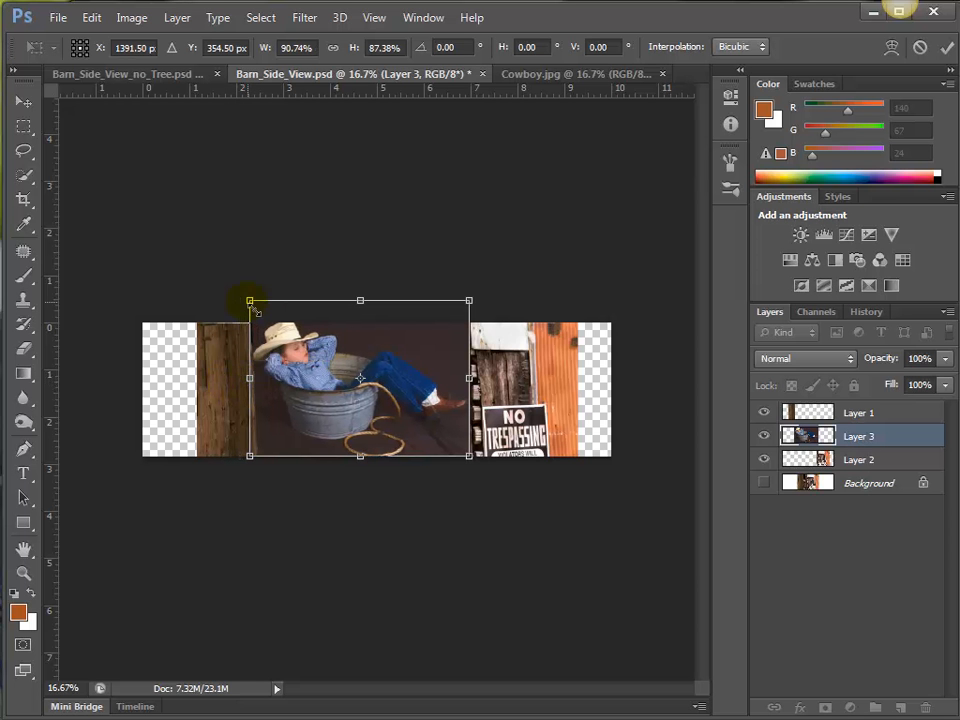
left_click_drag(250, 300, 270, 331)
double_click(330, 364)
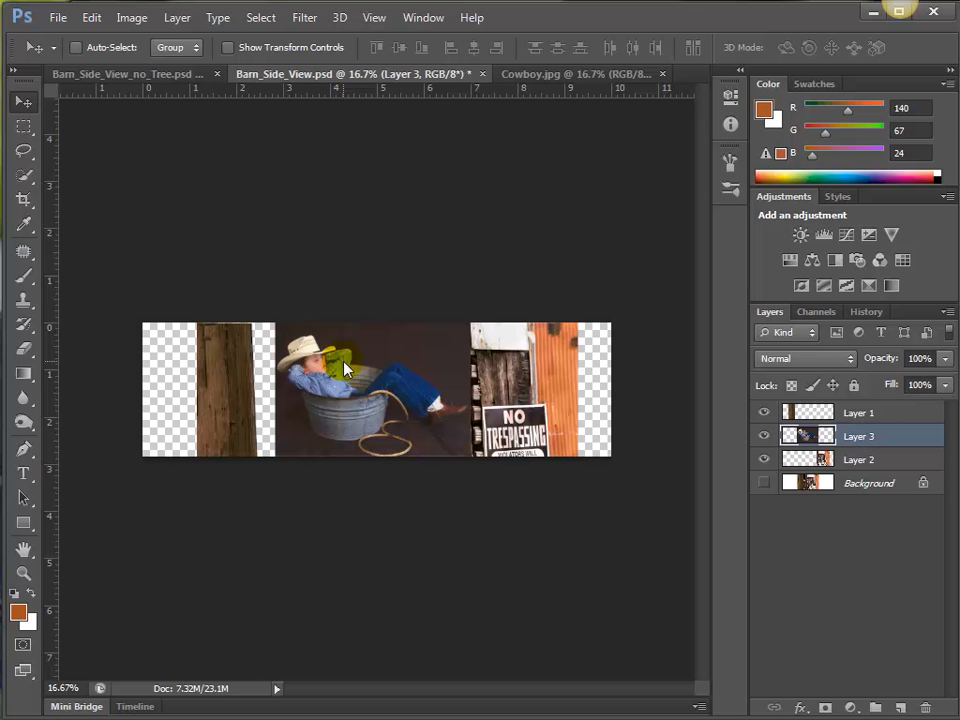
Move the wide boards on Layer 1 right until they overlap the left edge of the cowboy photo.
left_click(237, 388, "ctrl")
left_click_drag(237, 388, 259, 386)
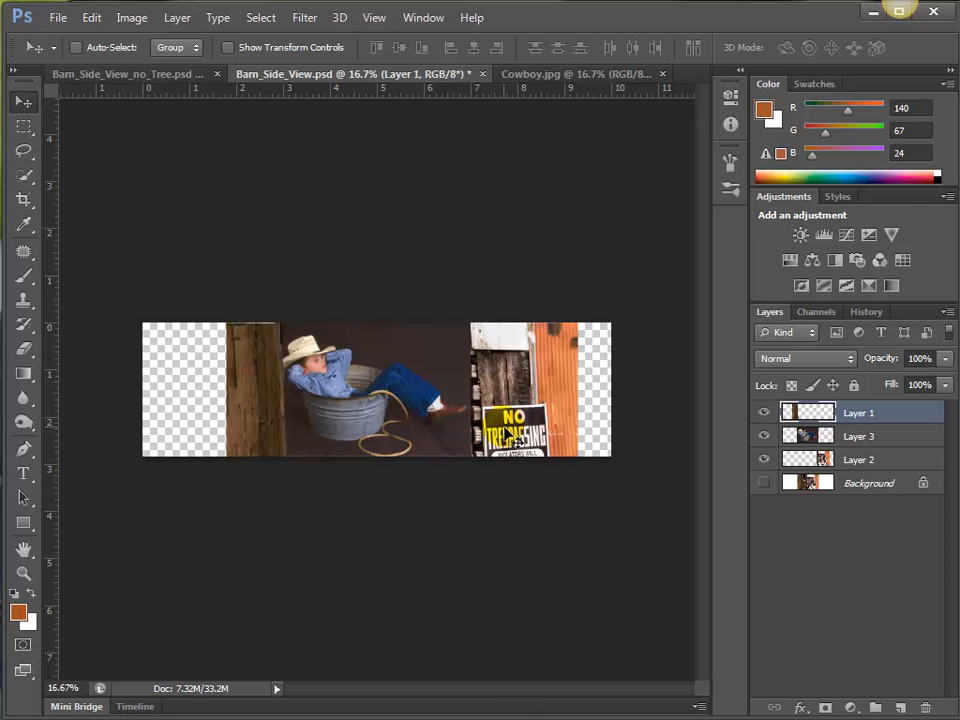
key("shift+Left")
Place Layer 3 beneath Layer 2 and position the No Trespassing barn section so its post overlaps the photo's right edge.
left_click(530, 380, "ctrl")
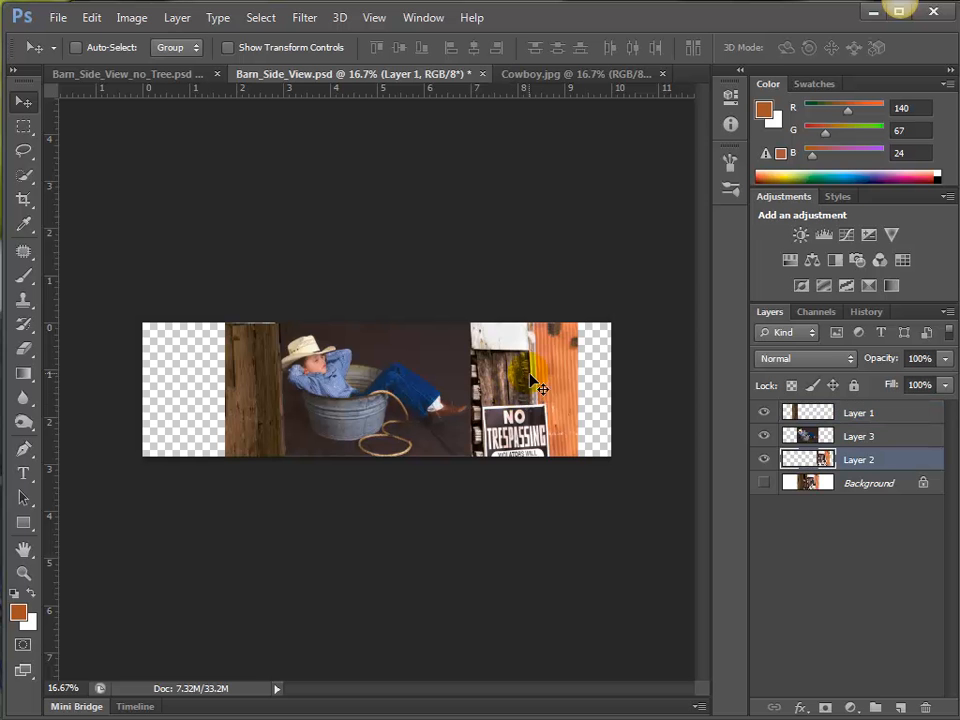
mouse_move(540, 388)
left_mouse_down()
mouse_move(630, 388)
mouse_move(558, 388)
left_mouse_up()
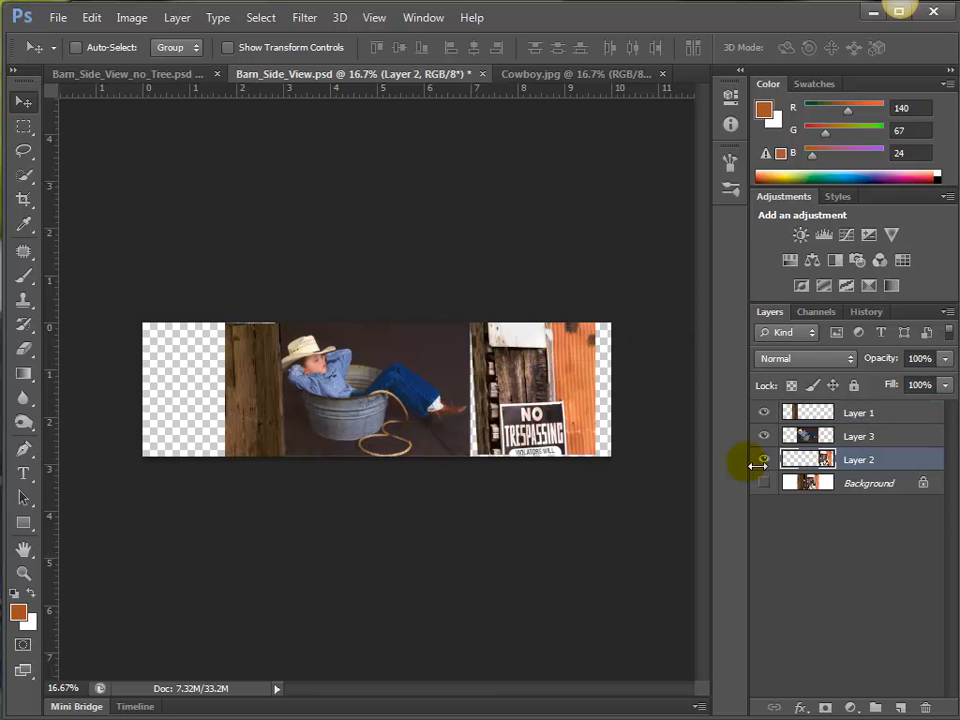
left_click_drag(845, 440, 846, 456)
left_click(827, 436)
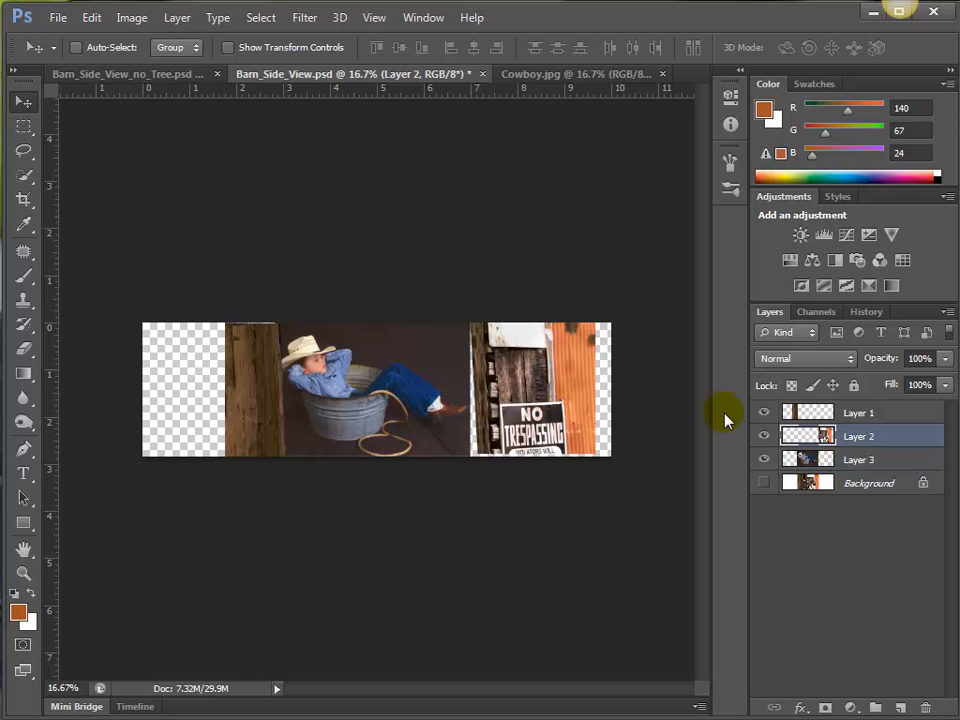
mouse_move(504, 402)
left_mouse_down()
mouse_move(487, 403)
mouse_move(505, 412)
left_mouse_up()
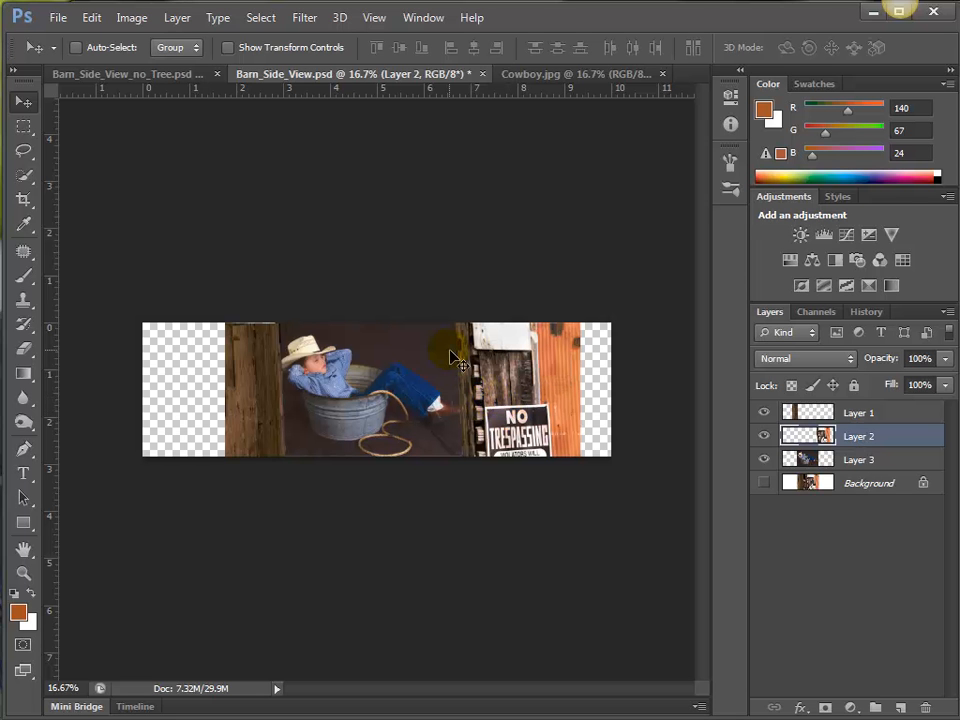
Crop the composite's left and right sides to remove the transparent areas beyond the boards and the corrugated metal.
key("c")
left_click_drag(148, 390, 195, 403)
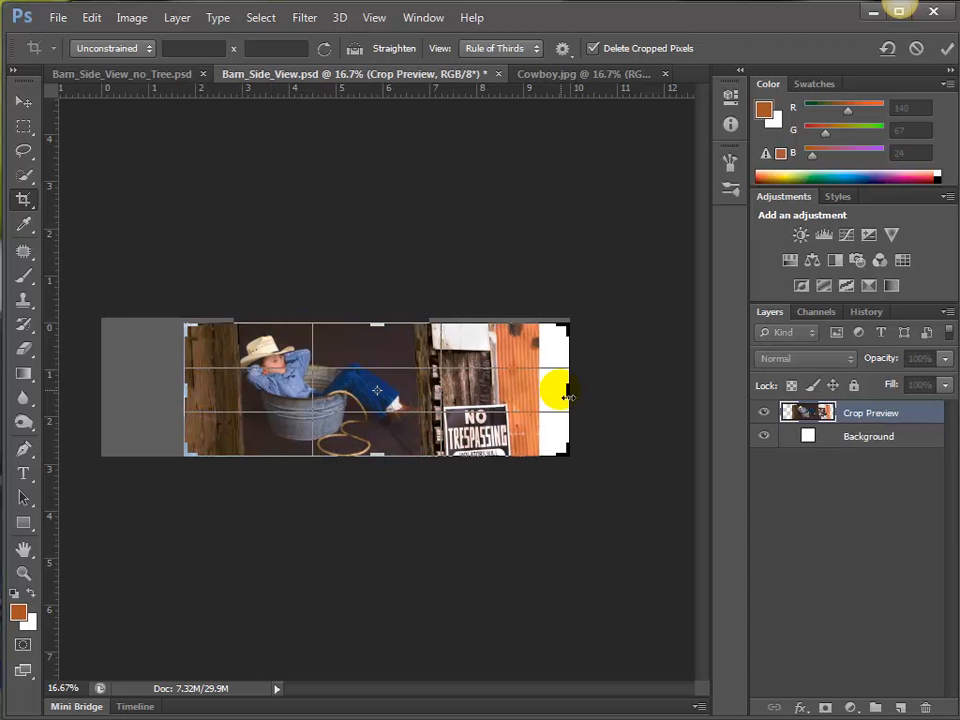
mouse_move(561, 388)
left_mouse_down()
mouse_move(560, 403)
mouse_move(553, 390)
left_mouse_up()
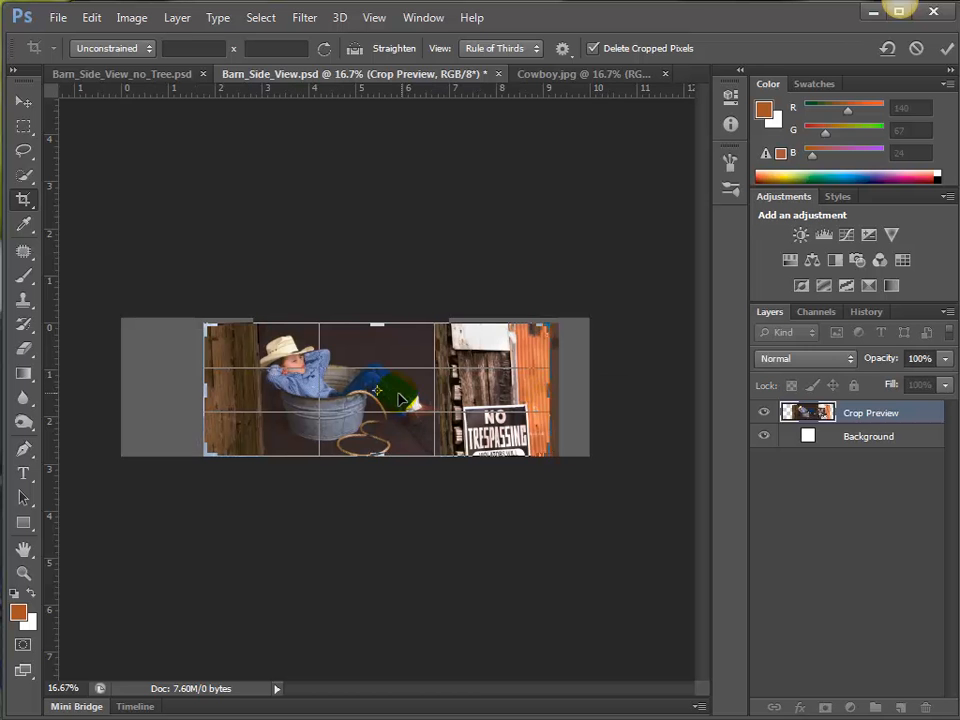
key("Return")
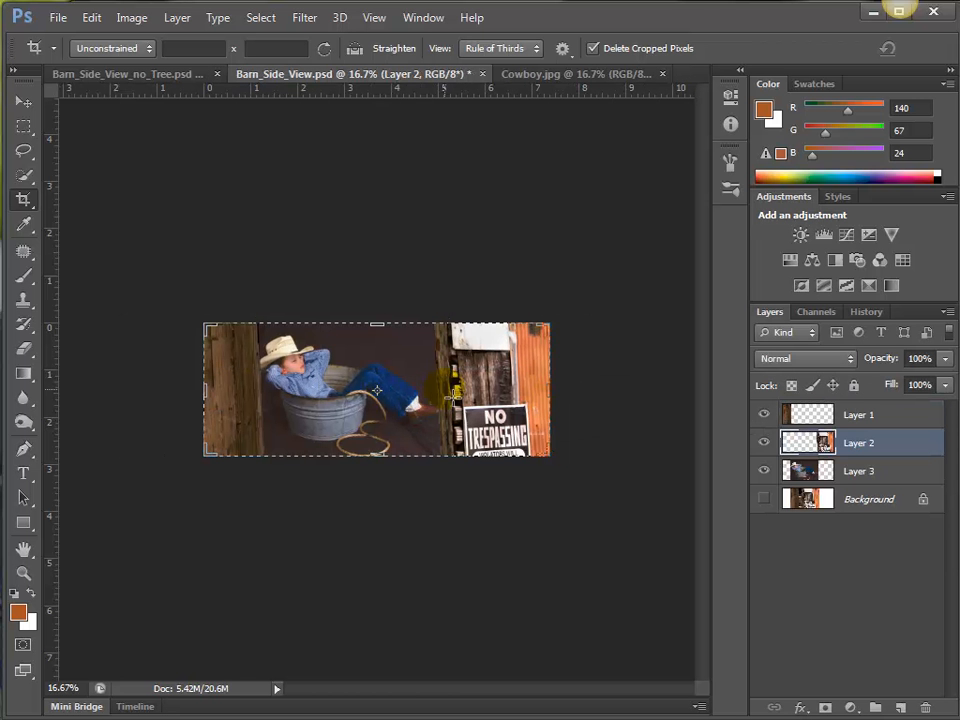
key("ctrl")
key("ctrl+plus")
key("ctrl+plus")
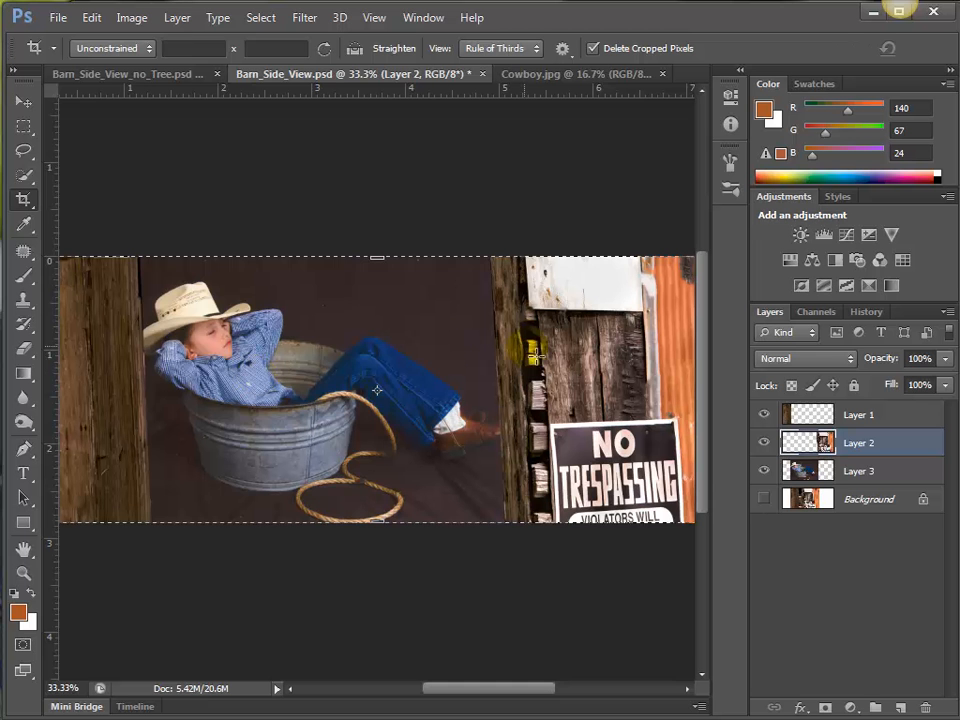
key("ctrl+minus")
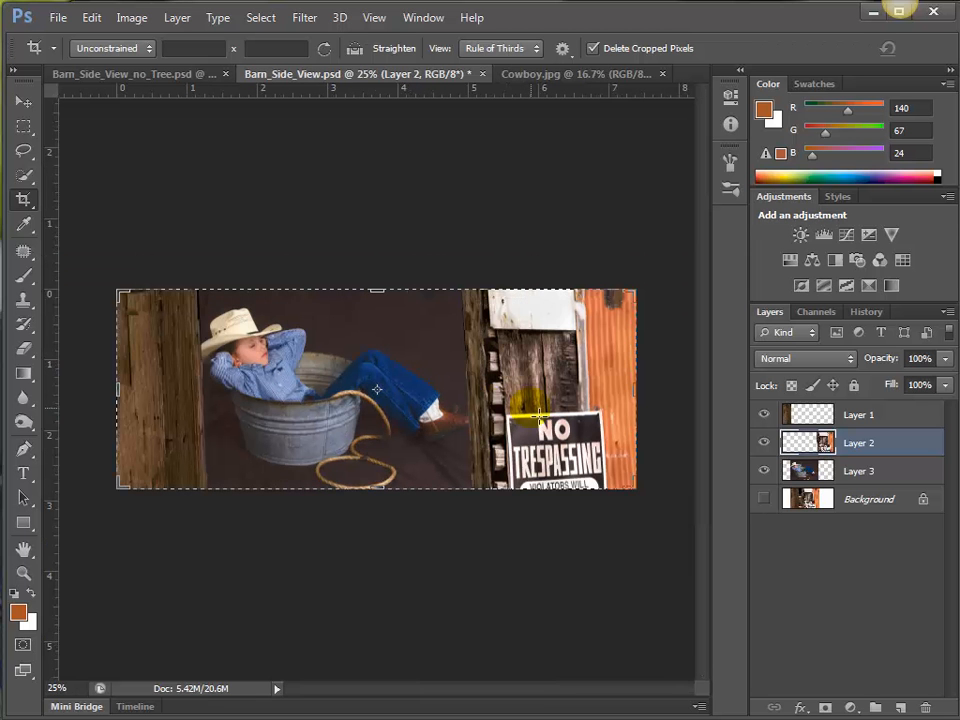
Hide Layer 1 and distort Layer 2 by pulling its lower-left corner outward so the post's inner edge stands vertical.
left_click(23, 101)
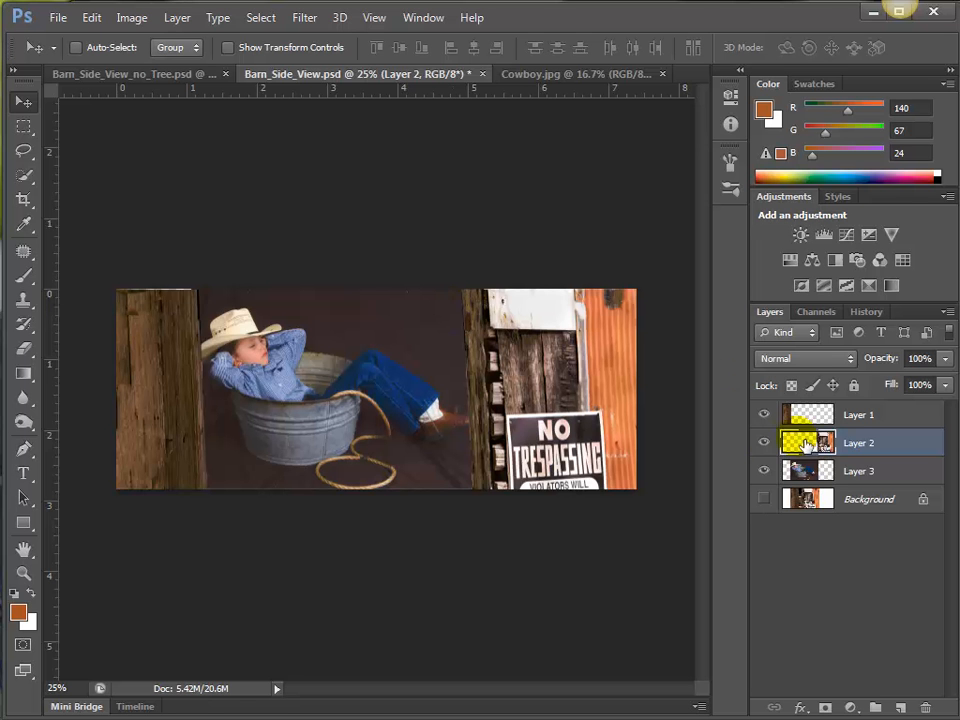
left_click(764, 413)
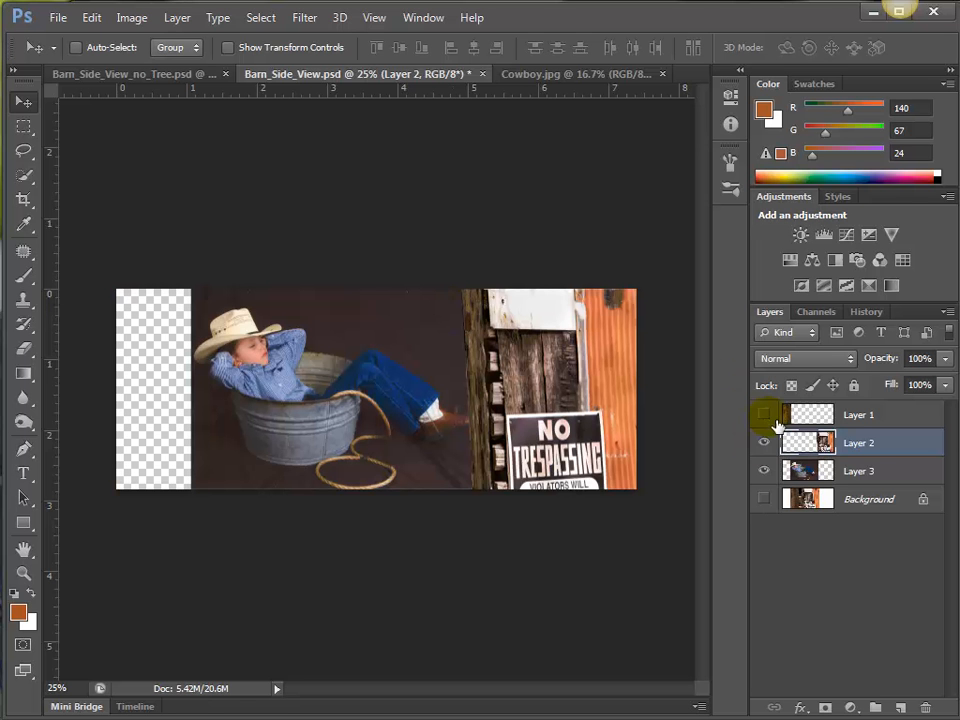
left_click(822, 443)
left_click(765, 442)
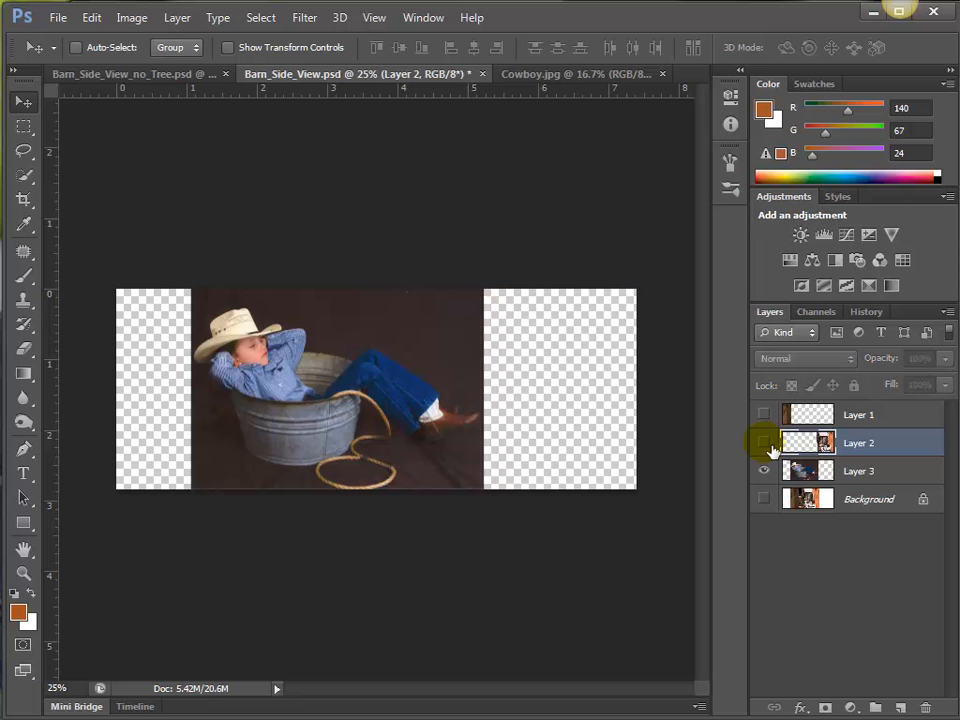
left_click(765, 442)
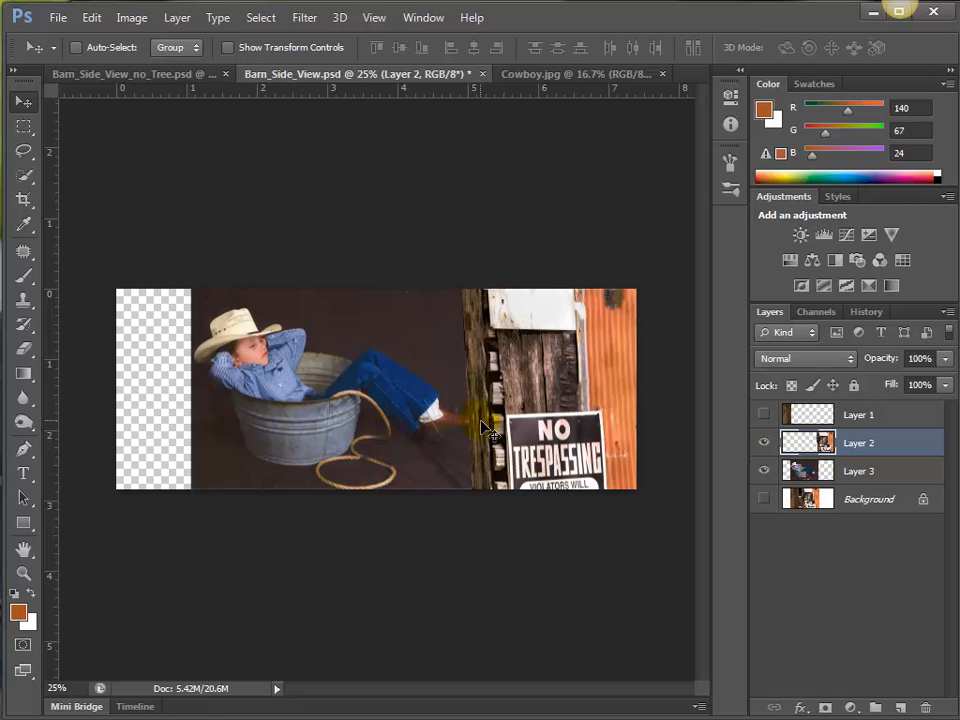
key("ctrl+t")
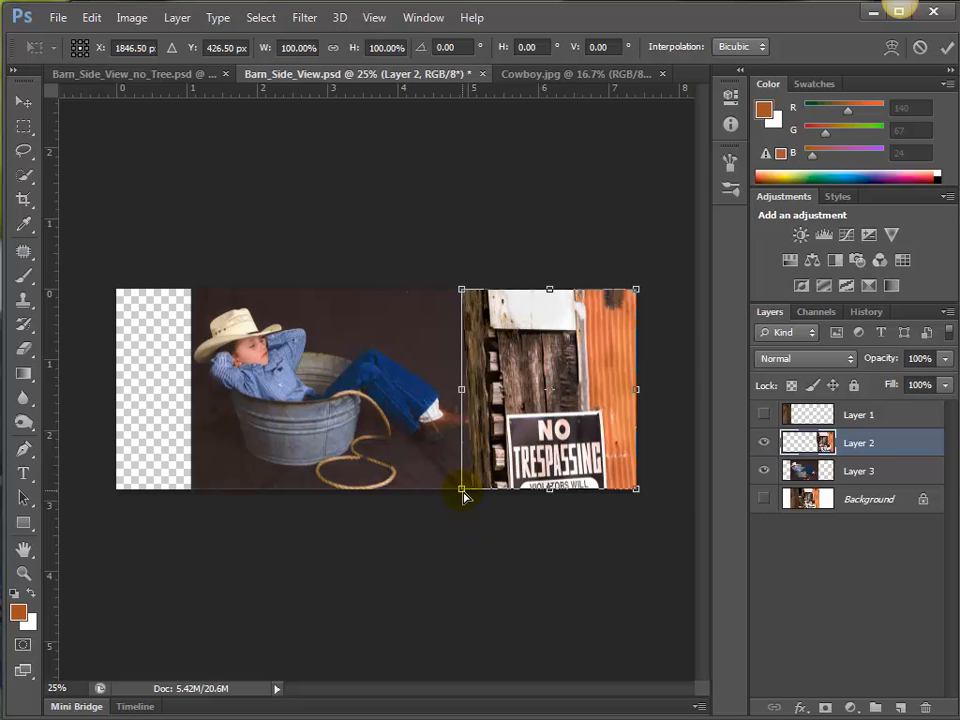
left_click_drag(463, 495, 456, 502)
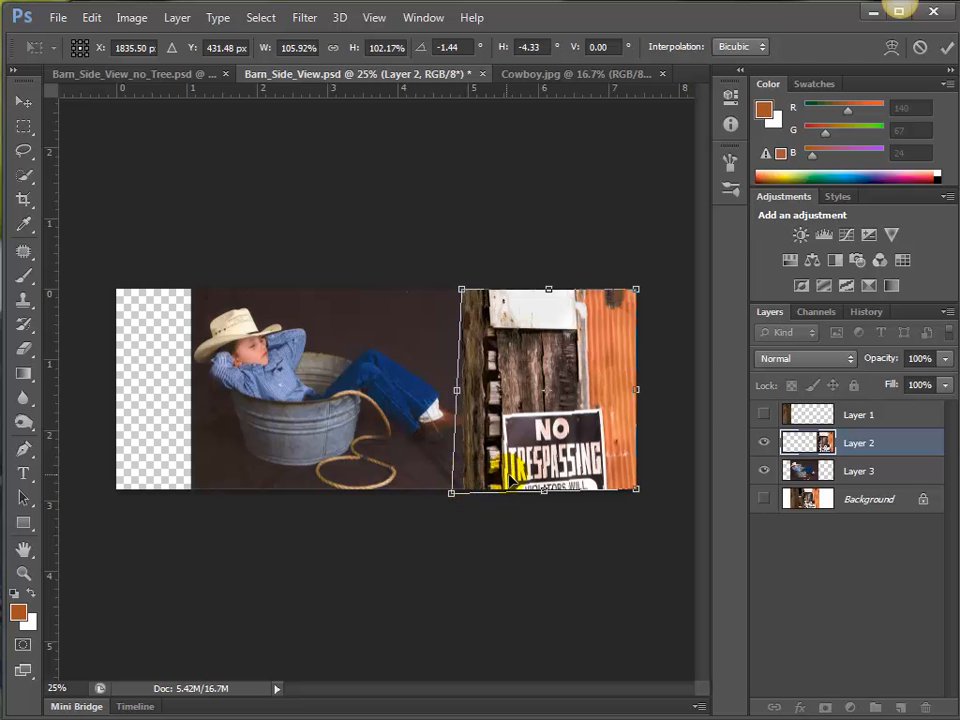
key("Return")
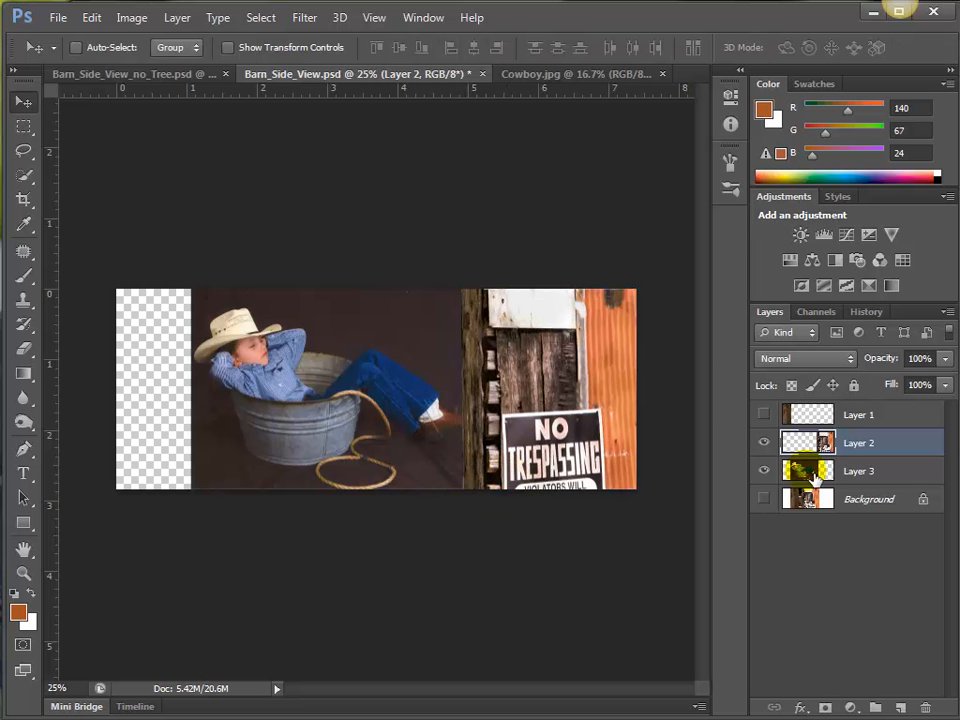
Show Layer 1 and distort it from its upper-right corner so the boards' inner edge stands vertical.
left_click(793, 412)
left_click(764, 414)
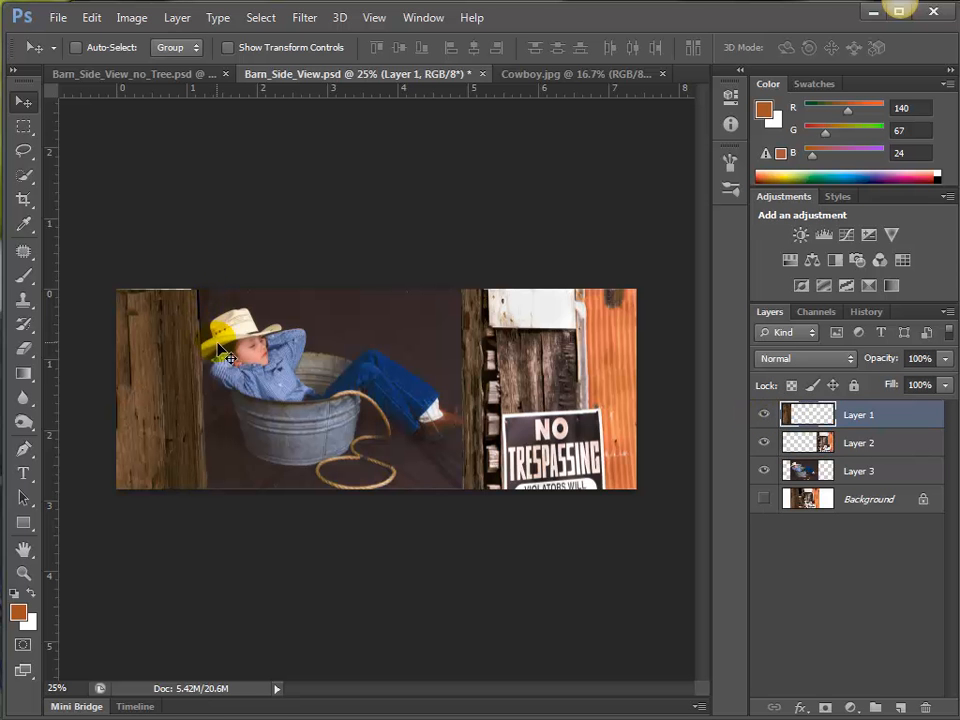
key("ctrl+t")
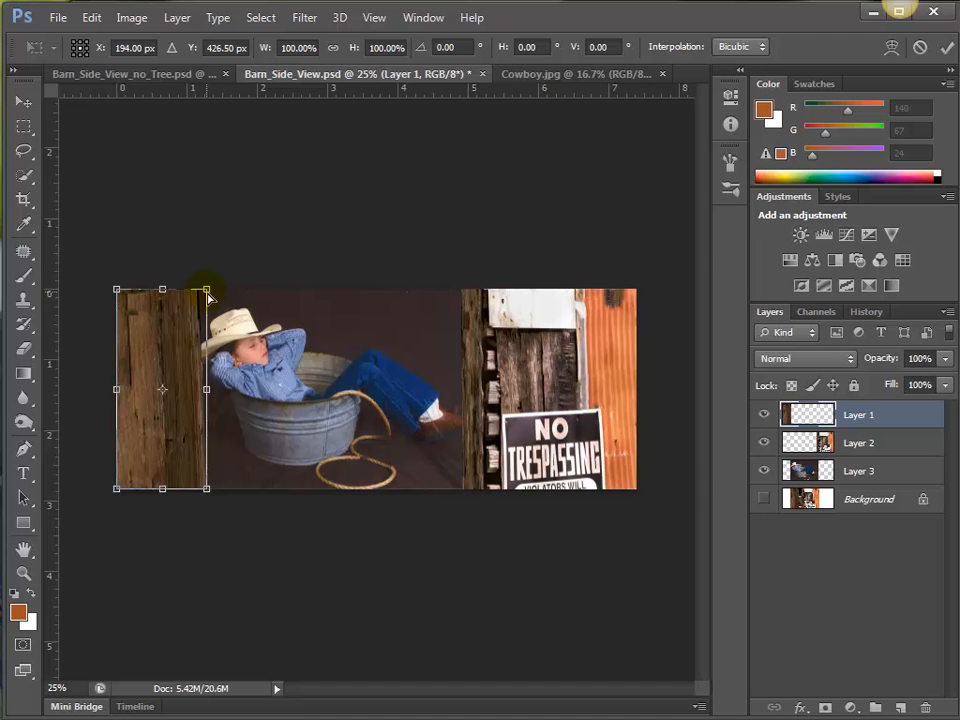
left_click_drag(208, 295, 170, 284)
key("Return")
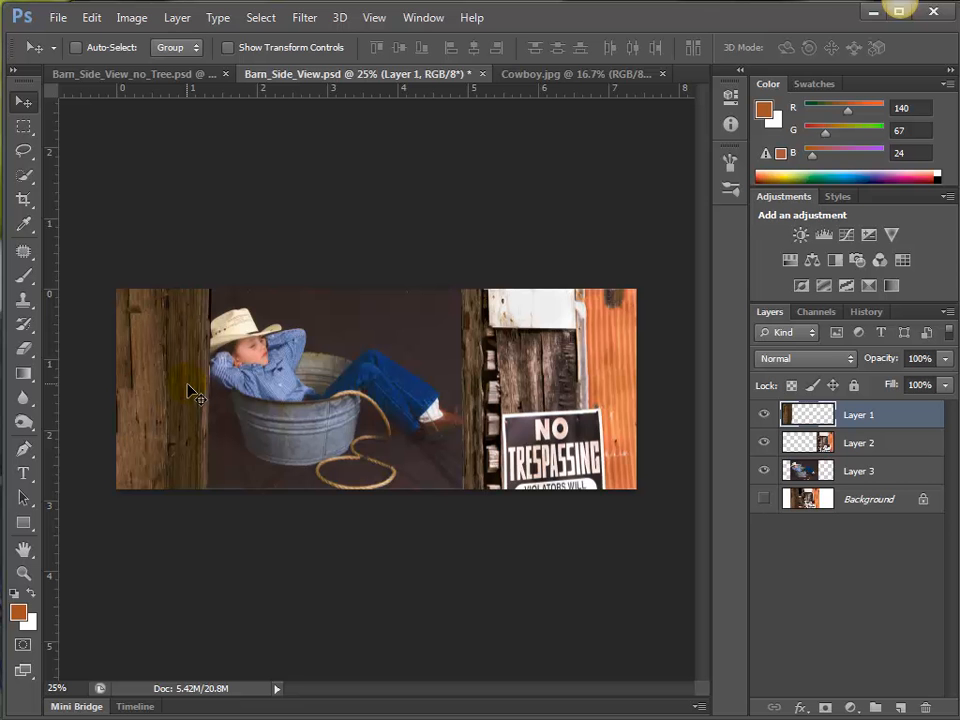
Nudge the Layer 1 boards left to clear the cowboy's hat brim and elbow.
key("Left")
key("Left")
key("Left")
key("Left")
key("Left")
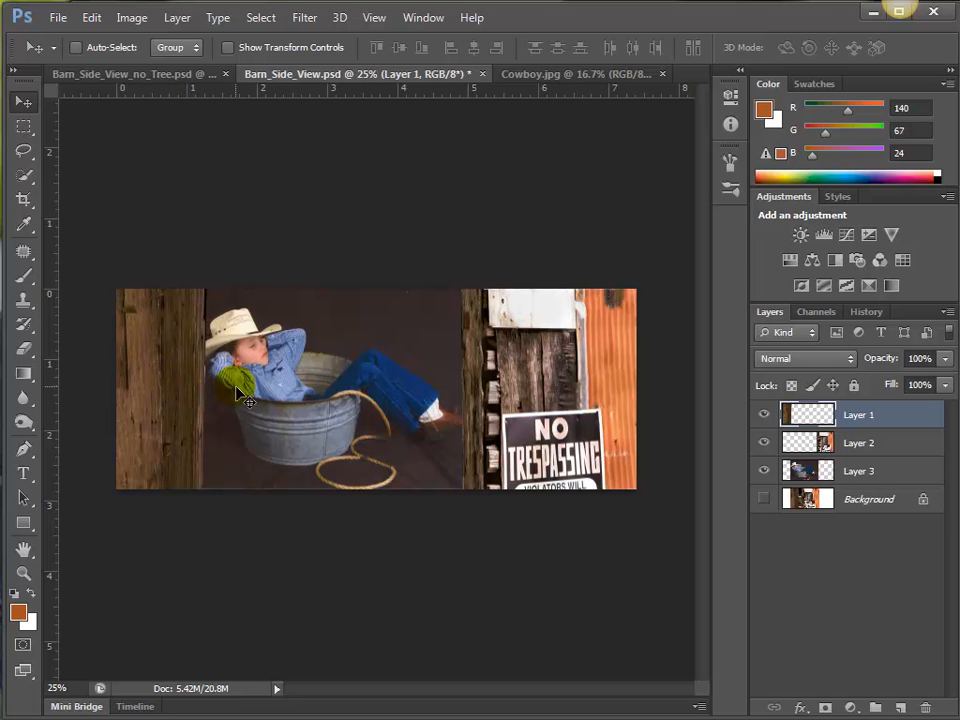
Trim the uneven inner edge of the Layer 1 boards with a narrow full-height rectangular selection, and deselect.
left_click(310, 387)
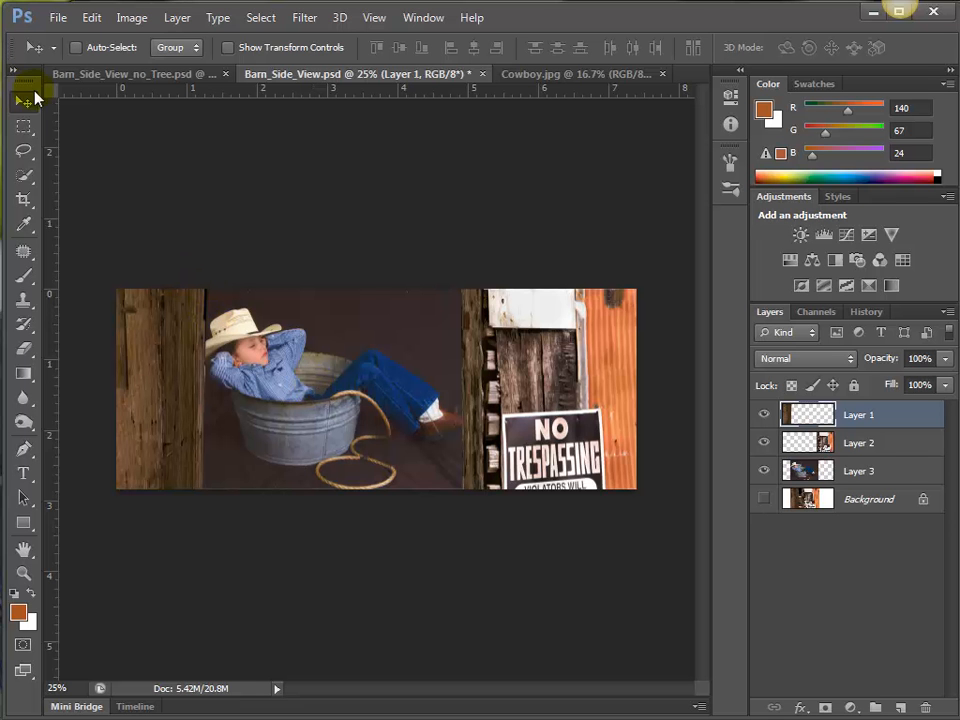
left_click(24, 127)
left_click_drag(242, 275, 213, 544)
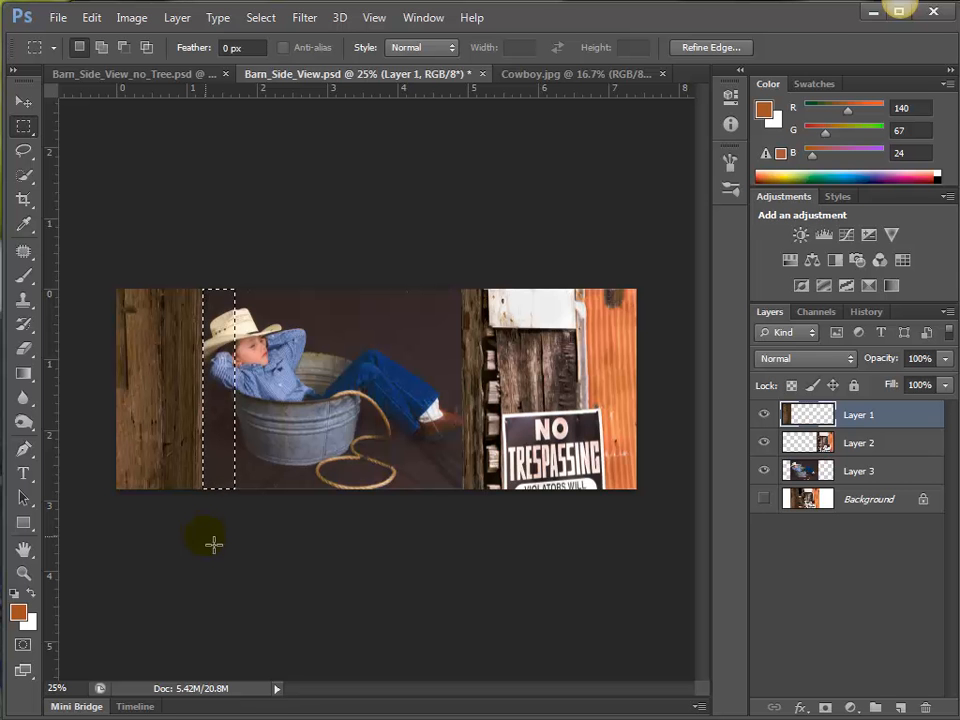
left_click(21, 99)
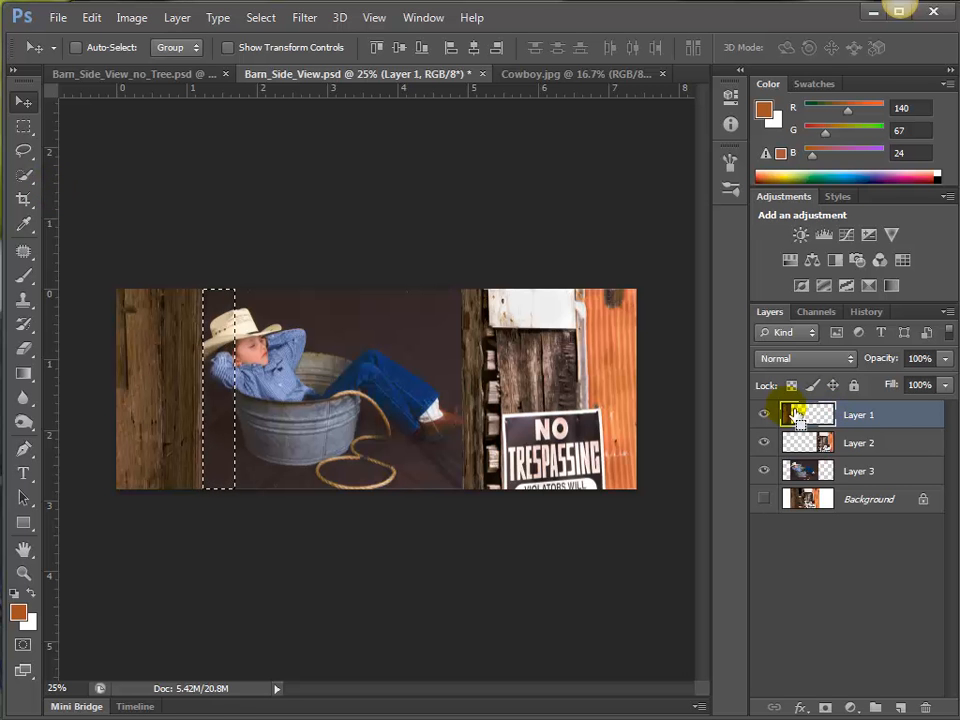
key("ctrl+d")
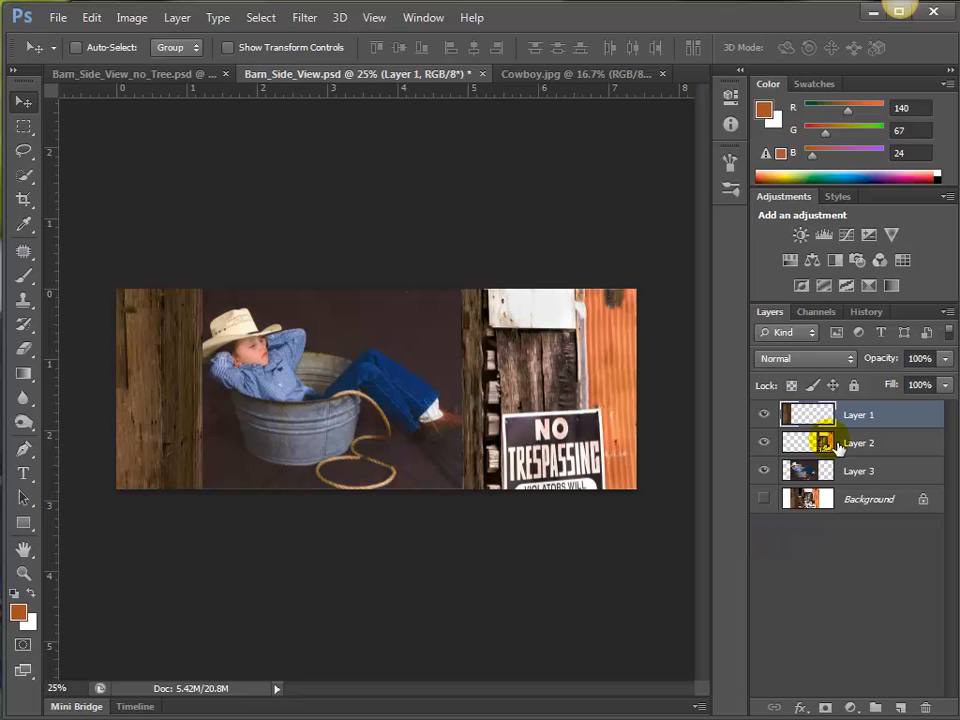
Add a layer directly above Layer 3 and darken the cowboy's backdrop on it with a black 175 px brush at 30% opacity.
left_click(906, 709)
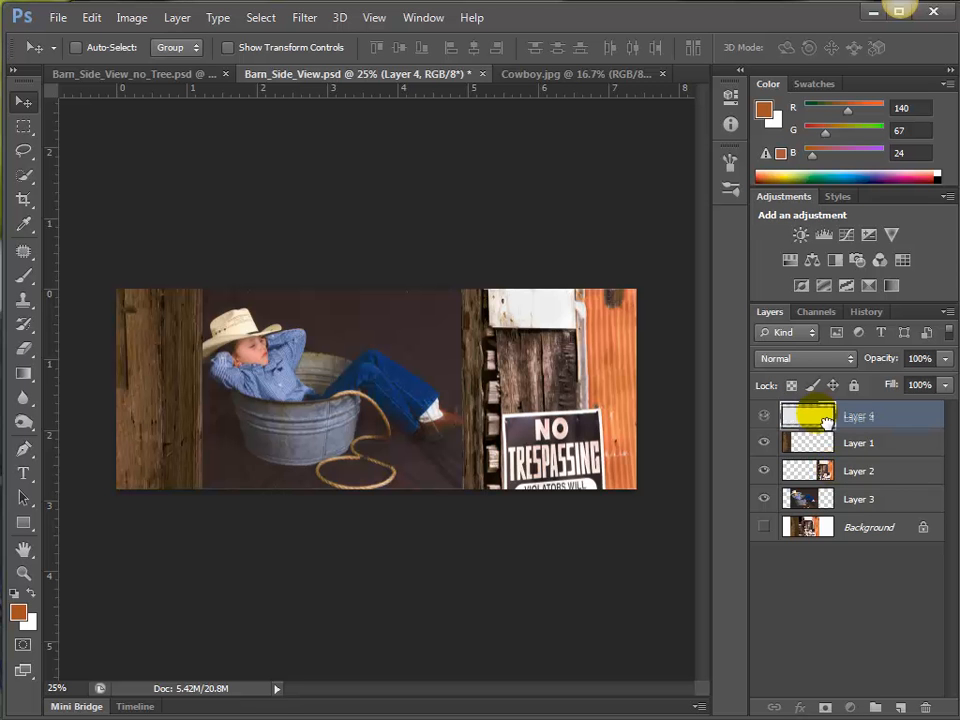
left_click_drag(825, 420, 815, 485)
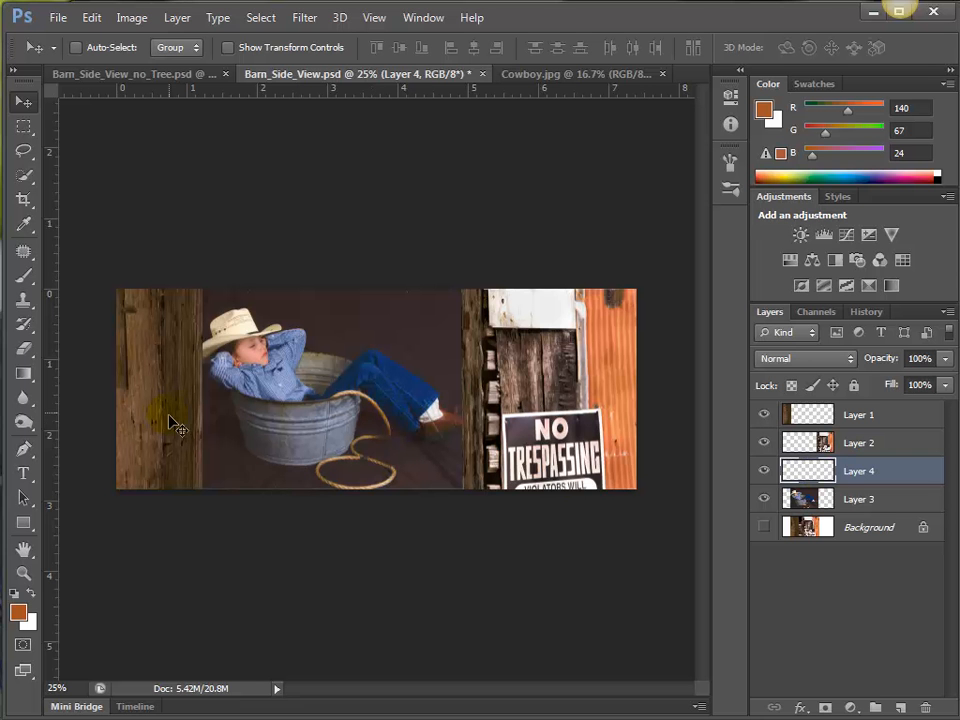
left_click(24, 278)
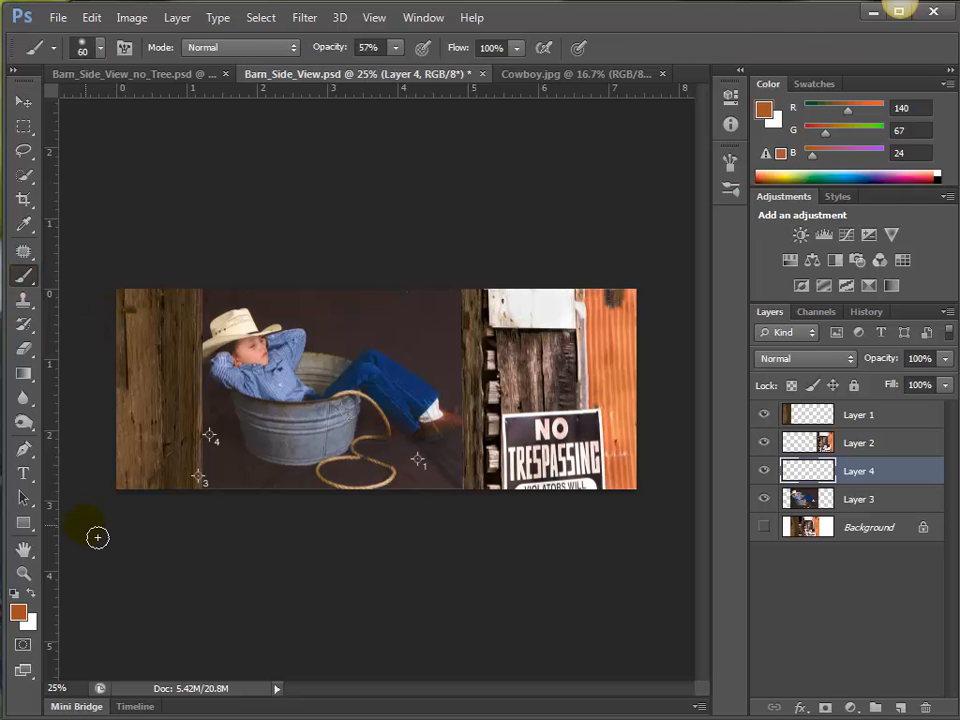
key("d")
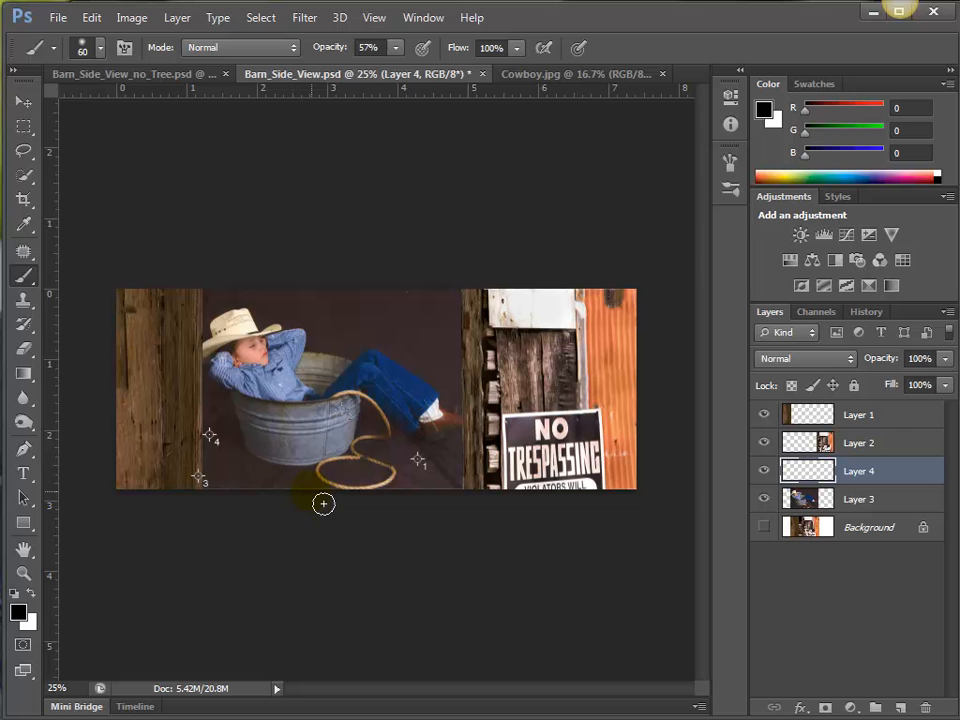
key("bracketright")
key("bracketright")
key("bracketright")
key("bracketright")
key("bracketright")
key("bracketright")
key("bracketright")
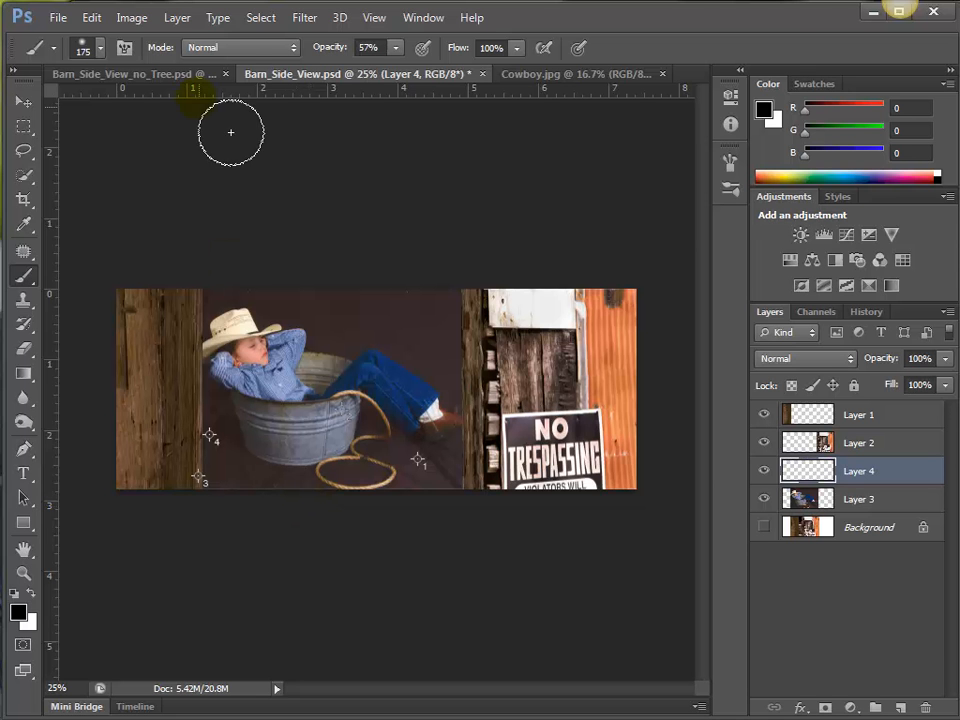
left_click(394, 48)
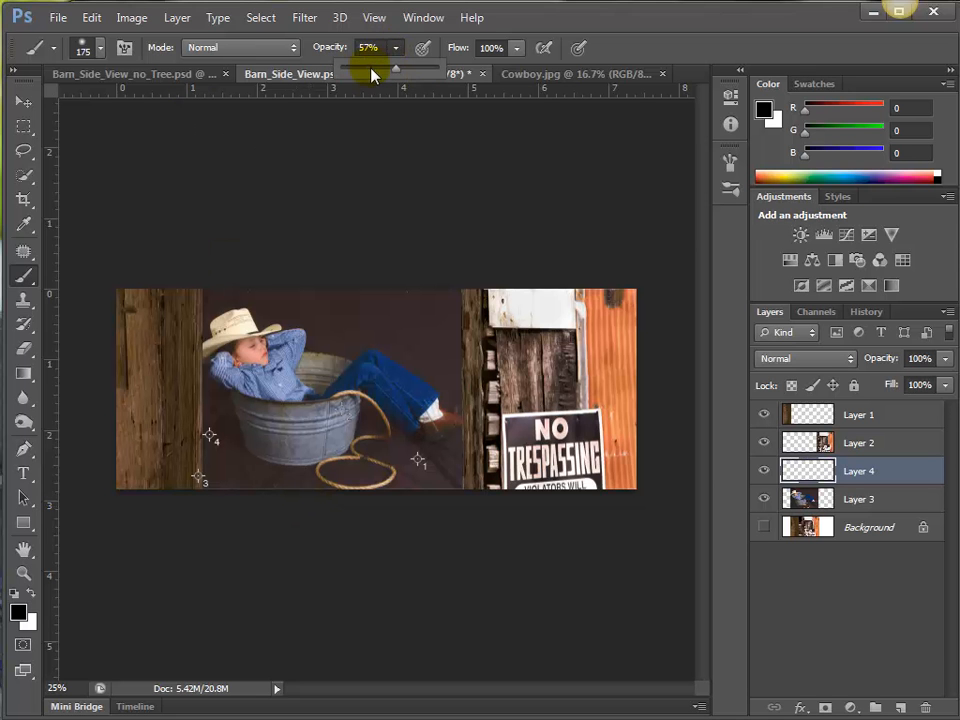
left_click(371, 70)
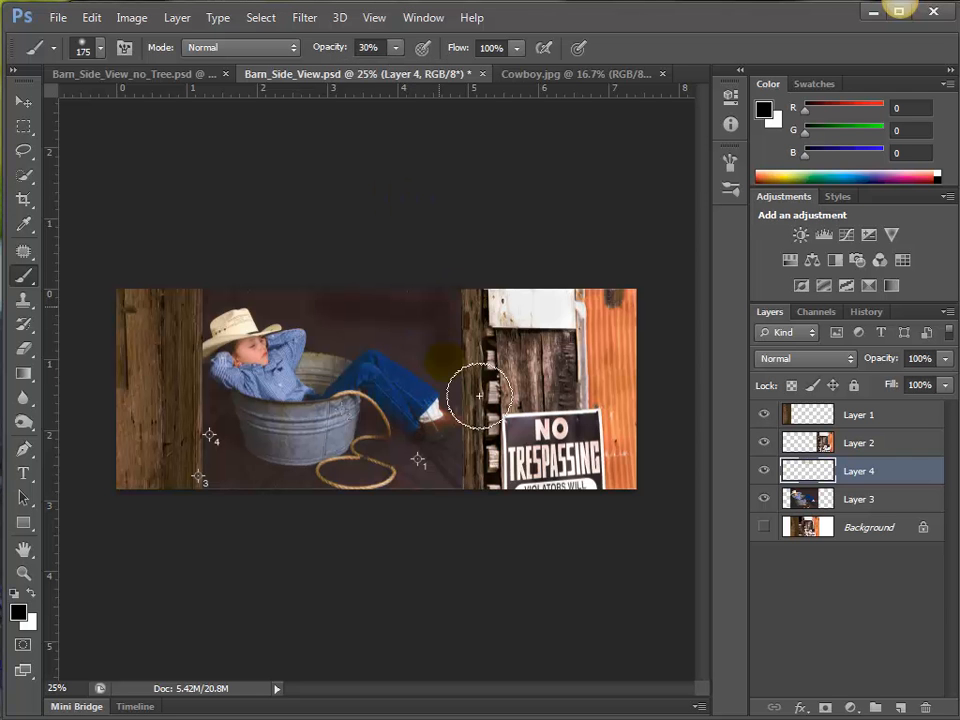
mouse_move(479, 396)
left_mouse_down()
mouse_move(498, 454)
mouse_move(498, 434)
mouse_move(497, 511)
mouse_move(501, 372)
left_mouse_up()
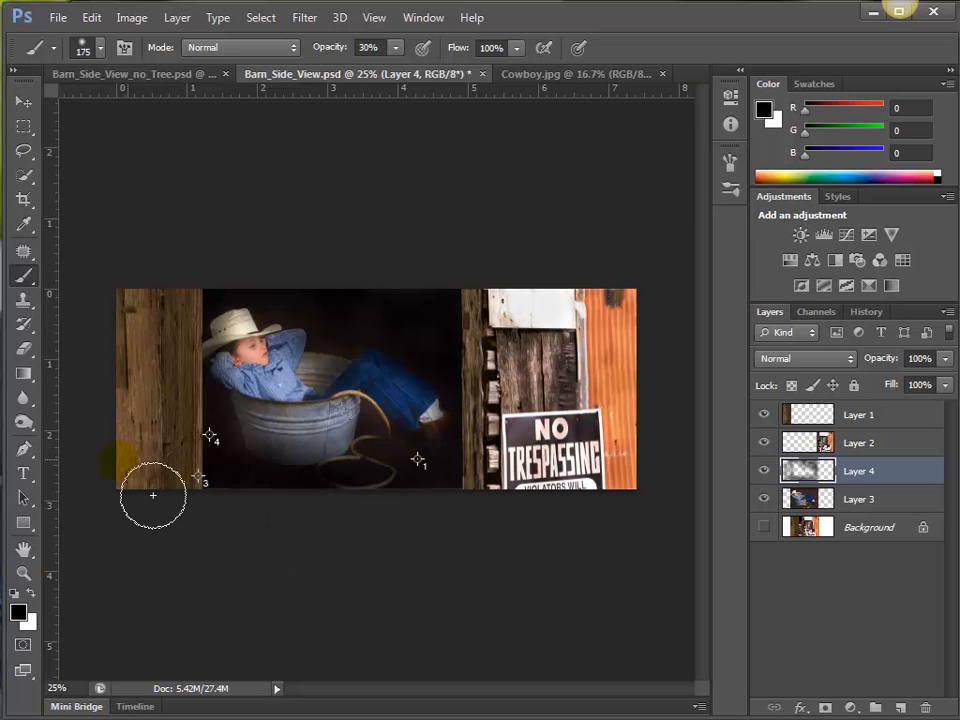
Lighten the black paint over the cowboy and tub with a 500 px eraser at 0% hardness and 22% opacity.
left_click(24, 348)
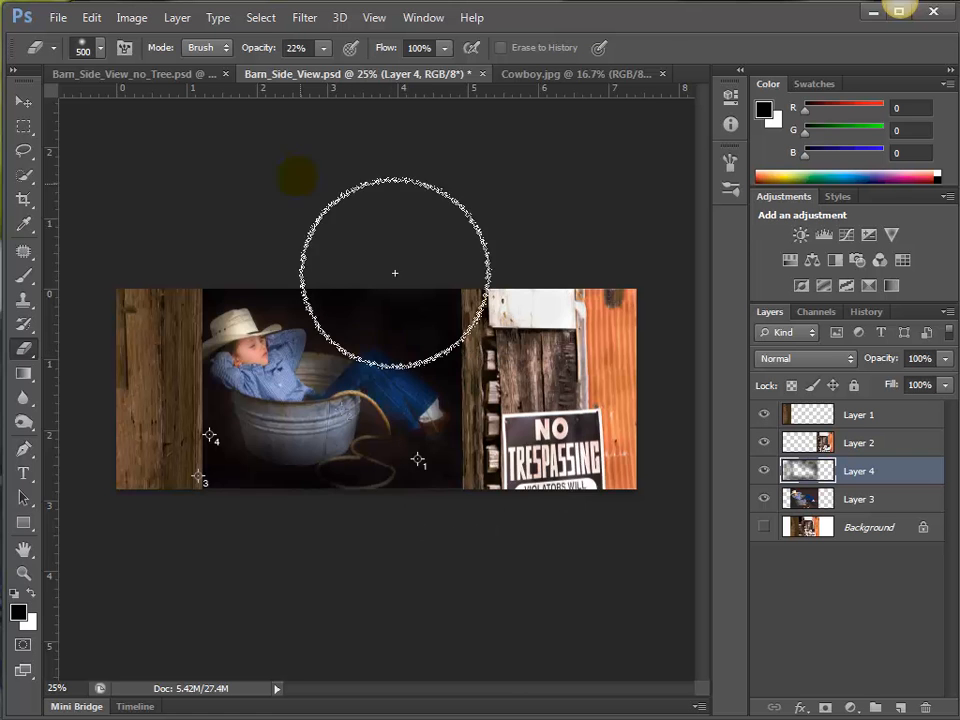
left_click(100, 47)
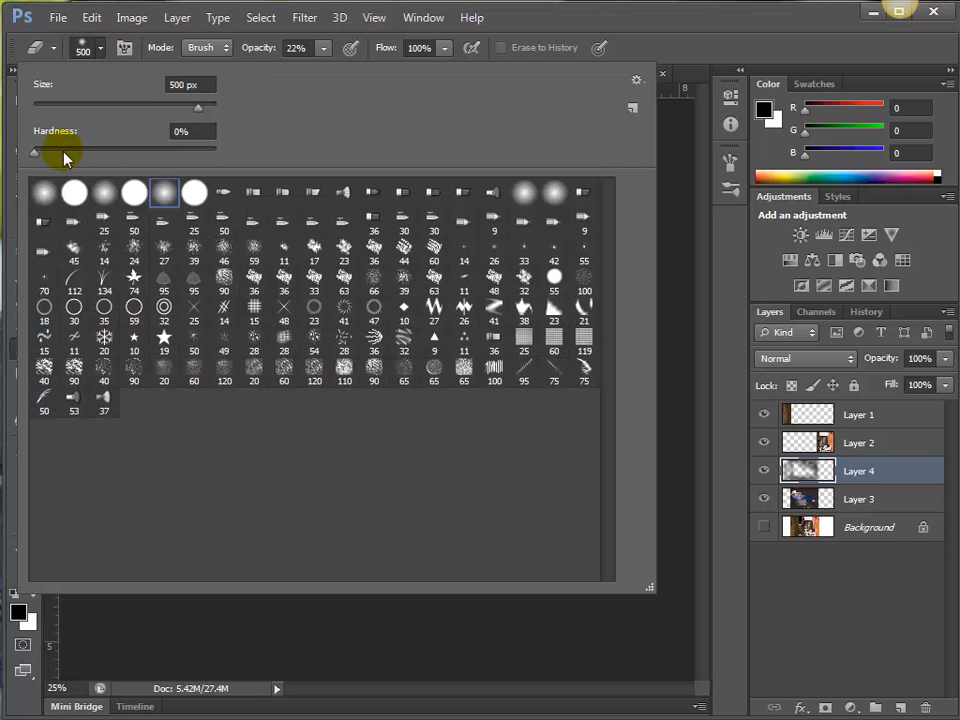
left_click_drag(36, 153, 2, 153)
key("Return")
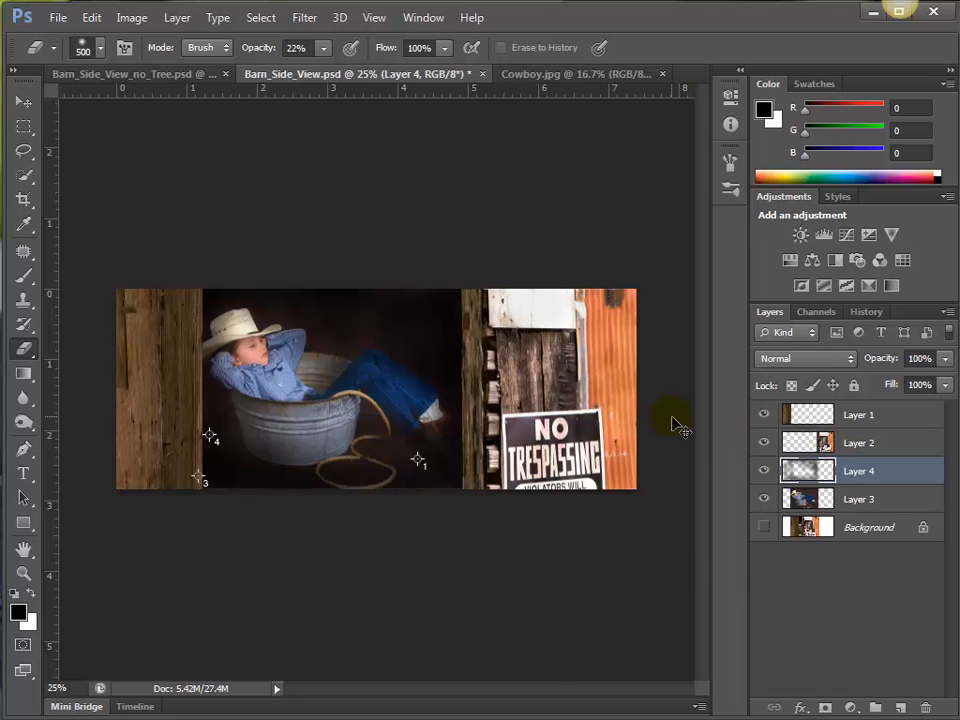
Darken the areas around the cowboy's legs, the tub's base and the rope with a black 125 px brush at 14% opacity.
key("ctrl+plus")
key("ctrl+plus")
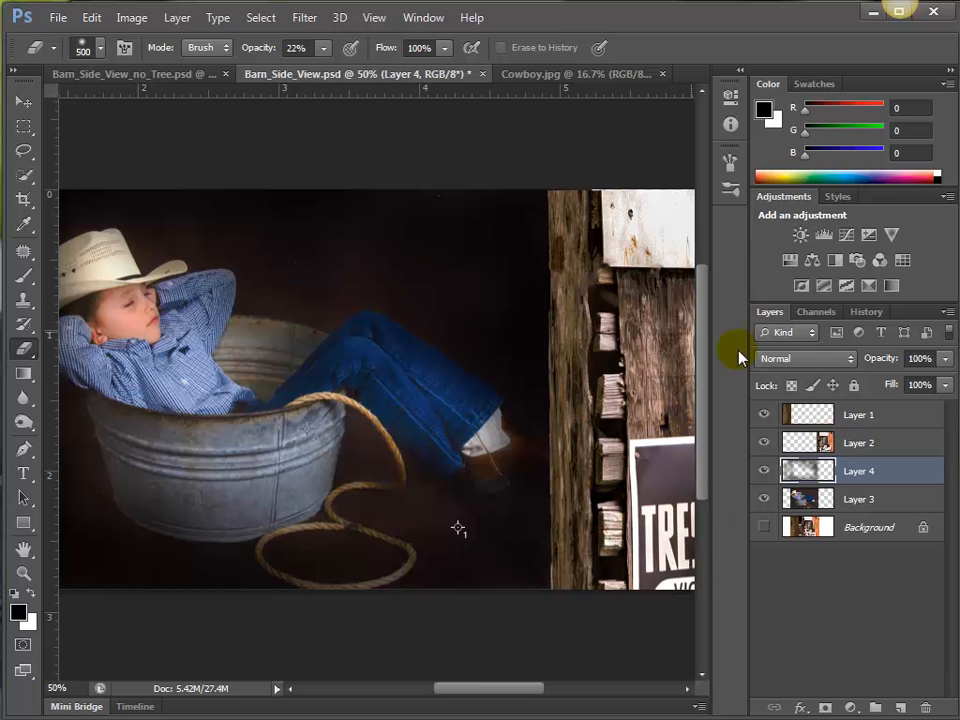
left_click(17, 279)
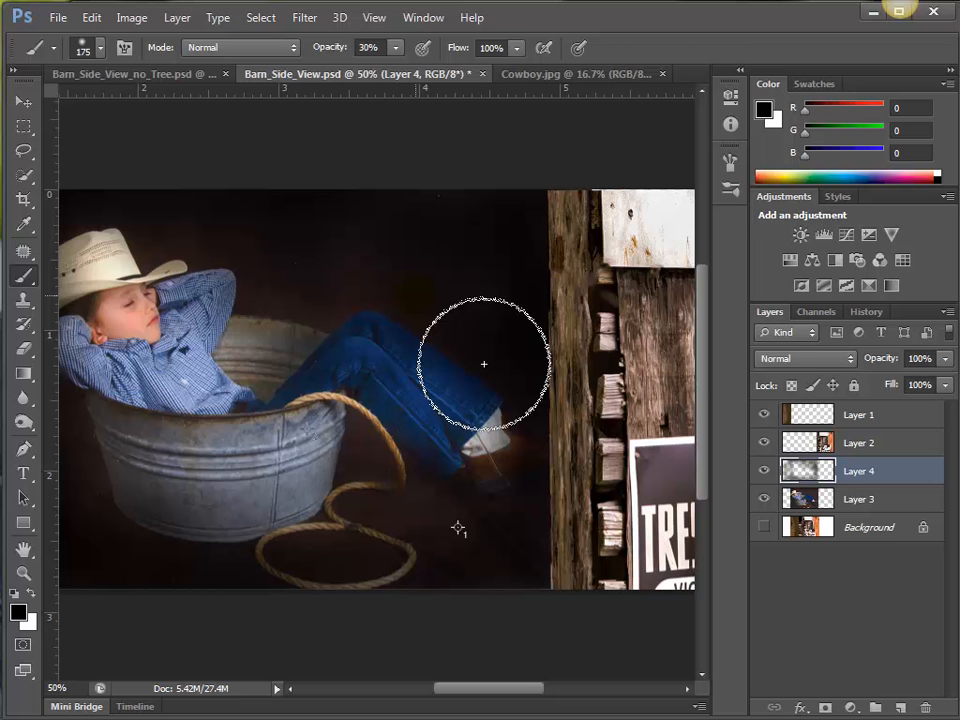
key("bracketleft")
key("bracketleft")
left_click(383, 48)
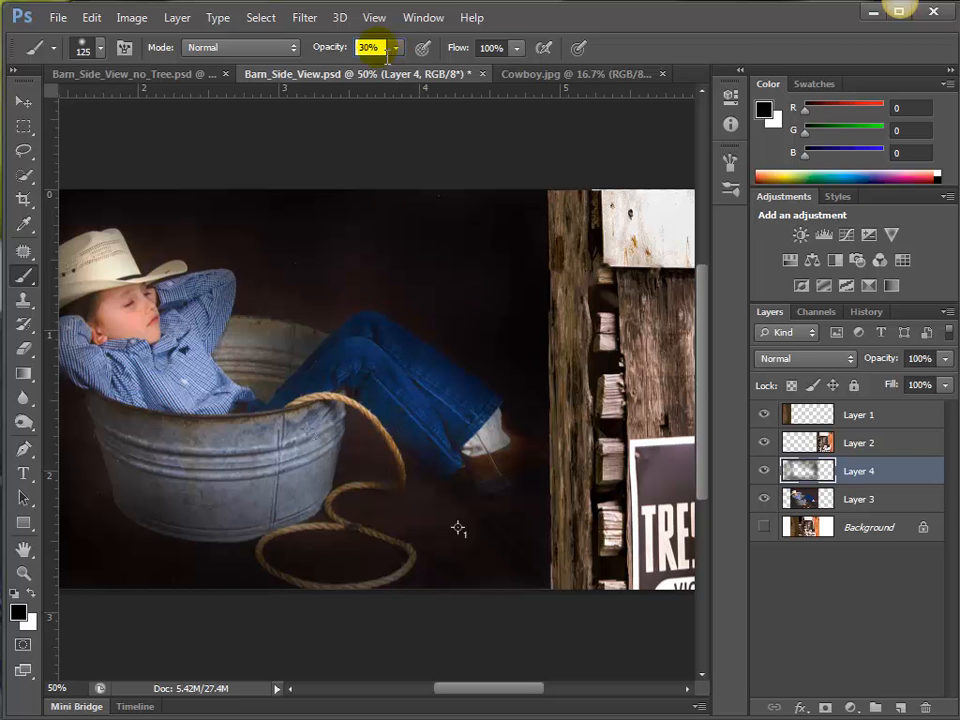
left_click(396, 47)
left_click_drag(390, 68, 380, 68)
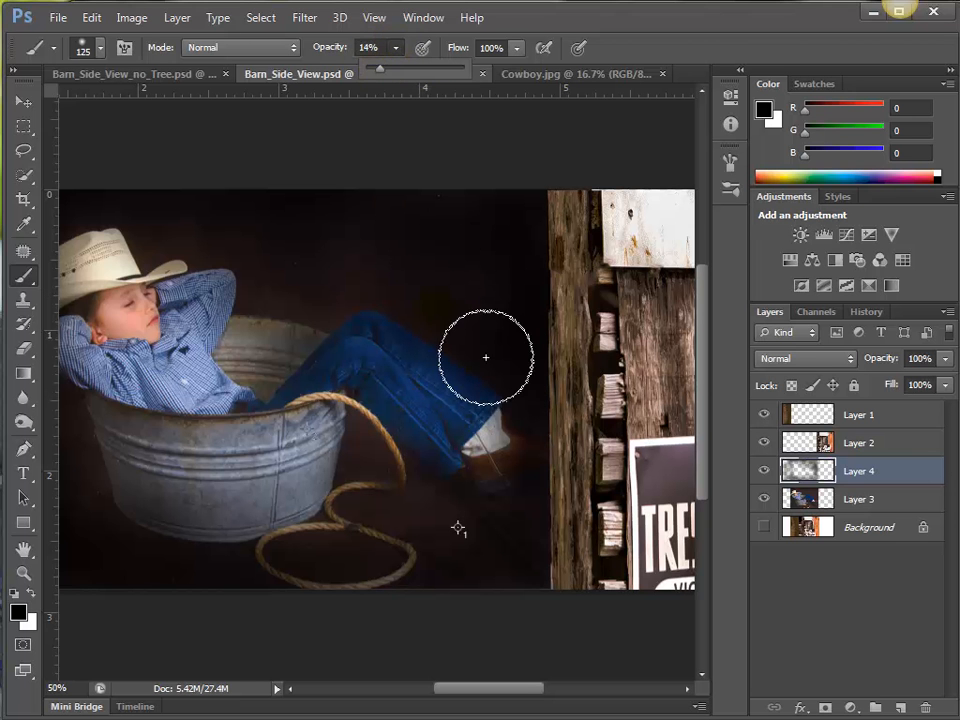
left_click(486, 357)
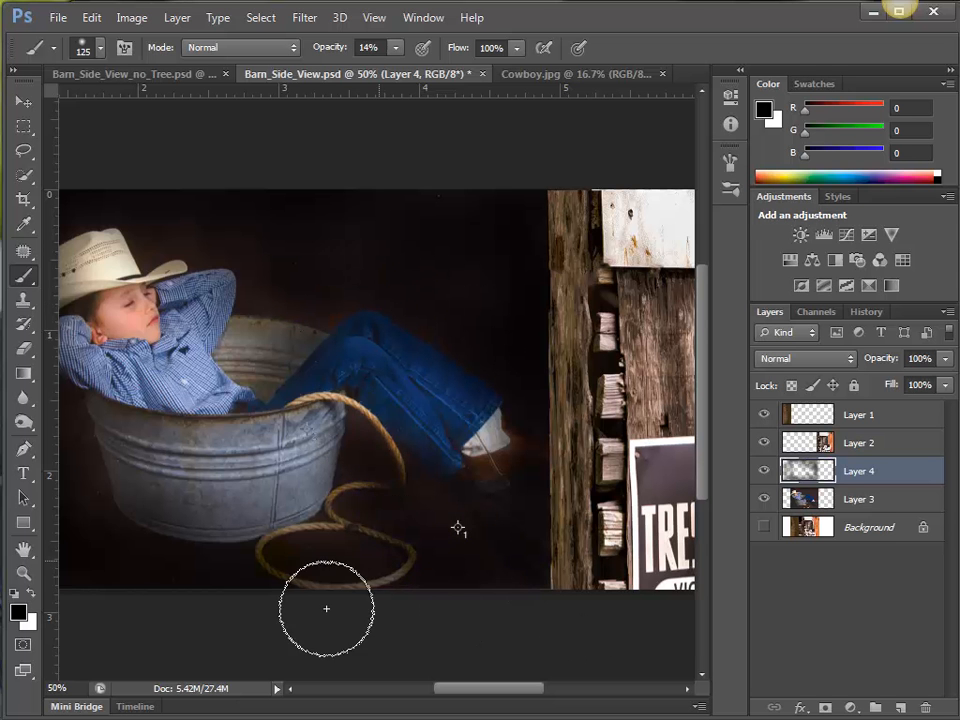
mouse_move(144, 510)
left_mouse_down()
mouse_move(162, 562)
mouse_move(184, 534)
mouse_move(183, 543)
mouse_move(301, 597)
mouse_move(139, 557)
mouse_move(245, 549)
mouse_move(381, 576)
mouse_move(275, 568)
left_mouse_up()
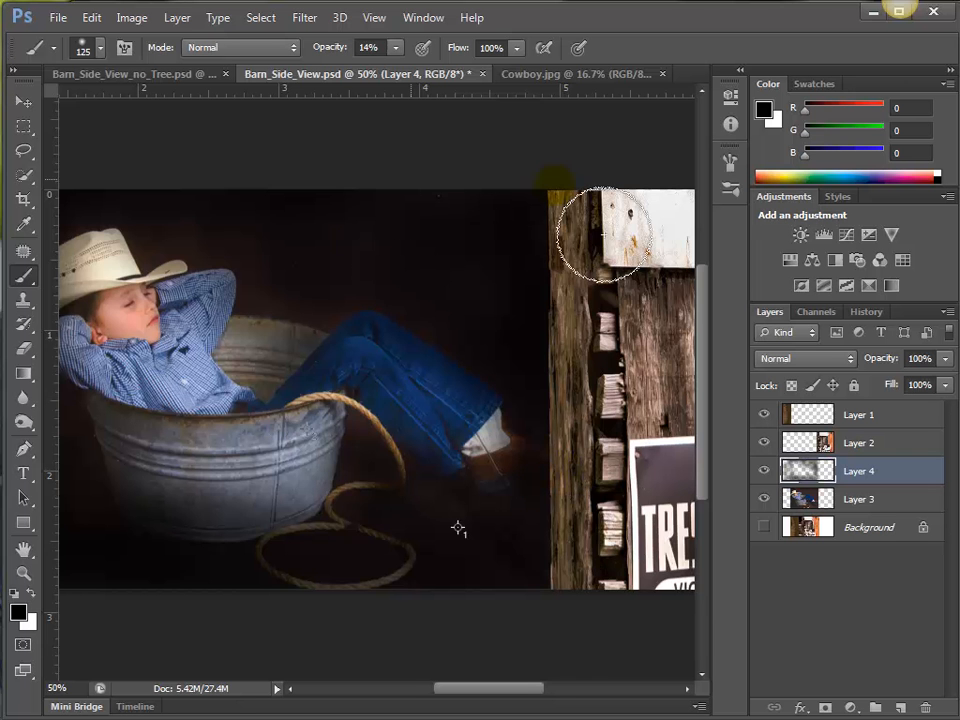
left_click_drag(375, 381, 540, 388)
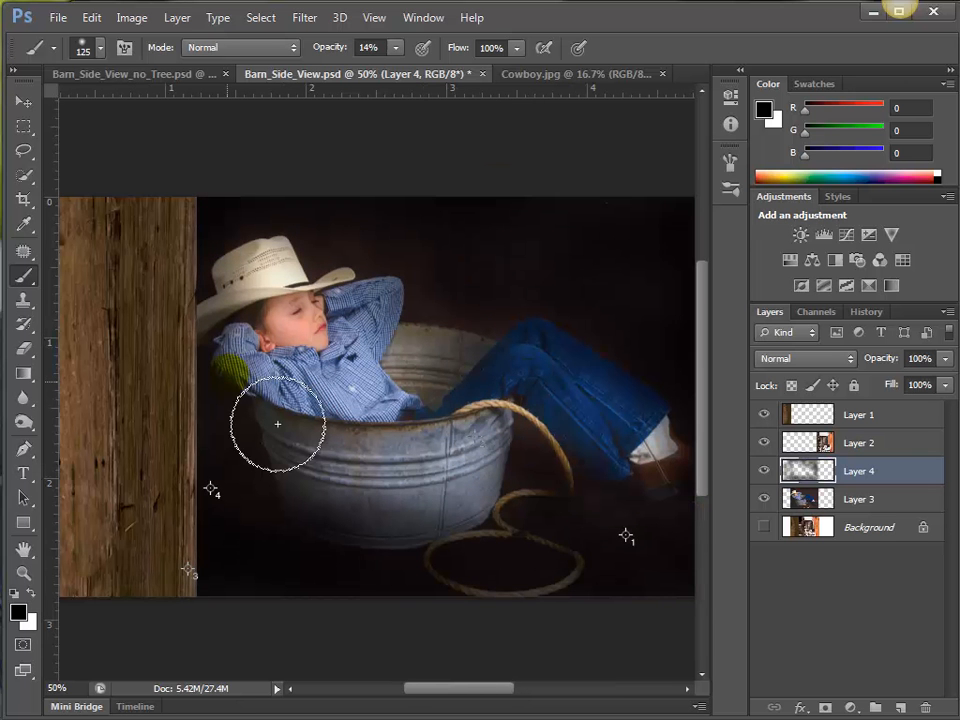
Hide the painted Layer 4 to compare the cowboy photo without the darkening, and select Layer 3.
key("ctrl+minus")
key("ctrl+minus")
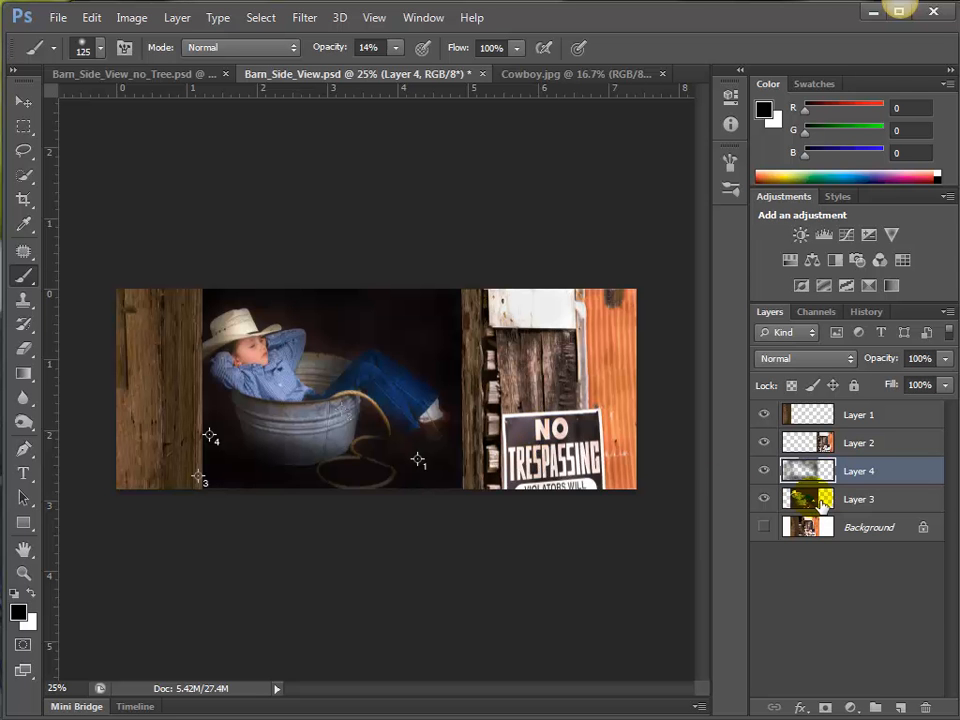
left_click(764, 470)
left_click(840, 502)
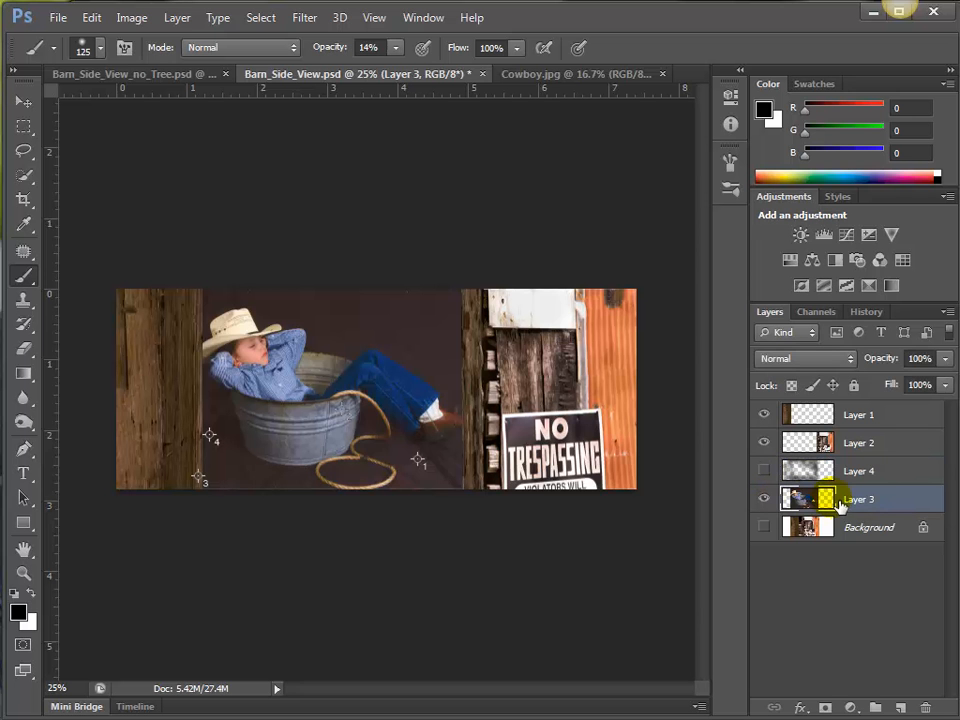
key("Delete")
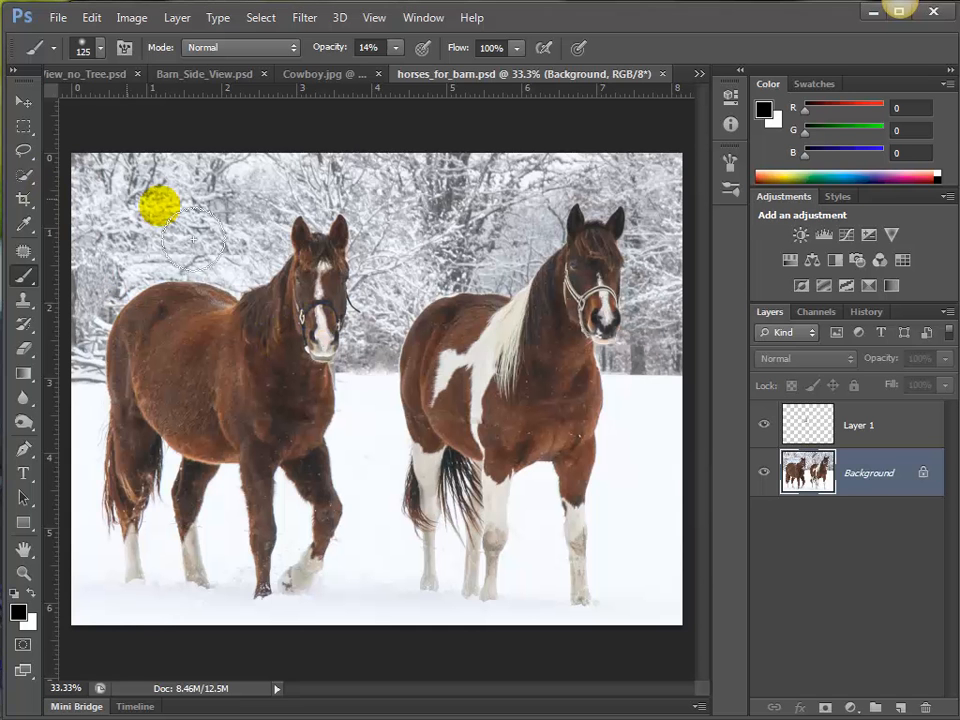
Delete Layer 1 from horses_for_barn.psd.
left_click_drag(291, 420, 283, 426)
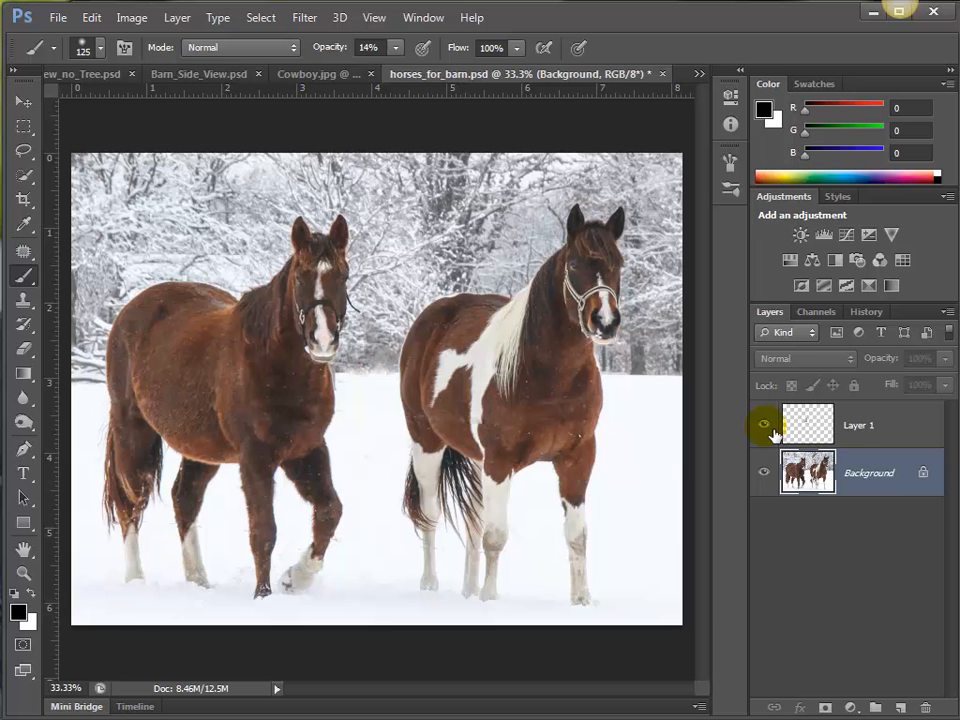
left_click(860, 430)
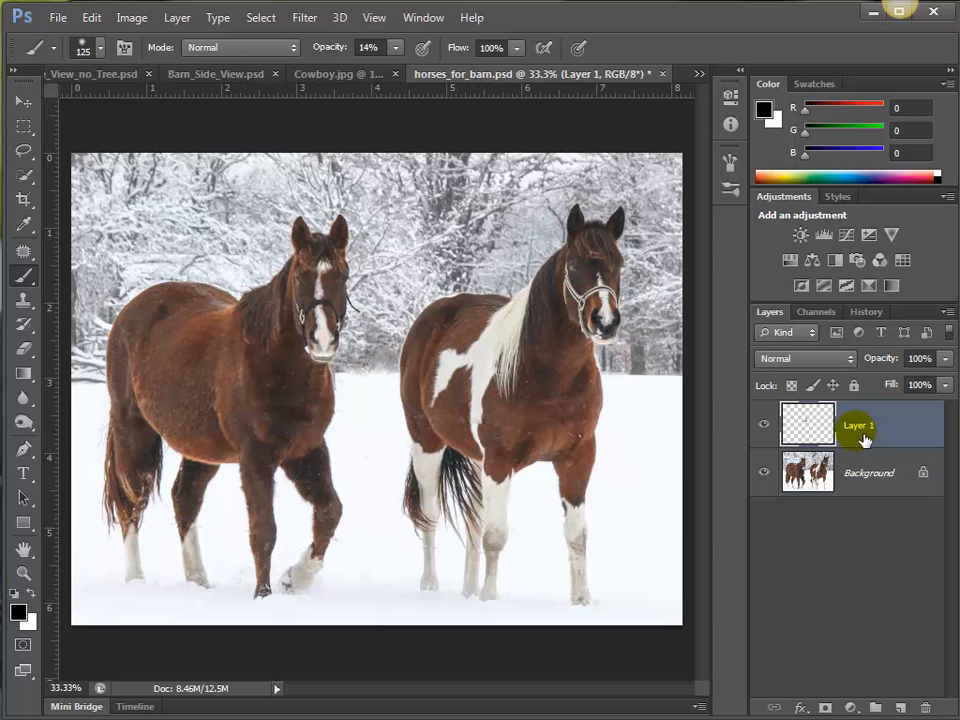
key("Delete")
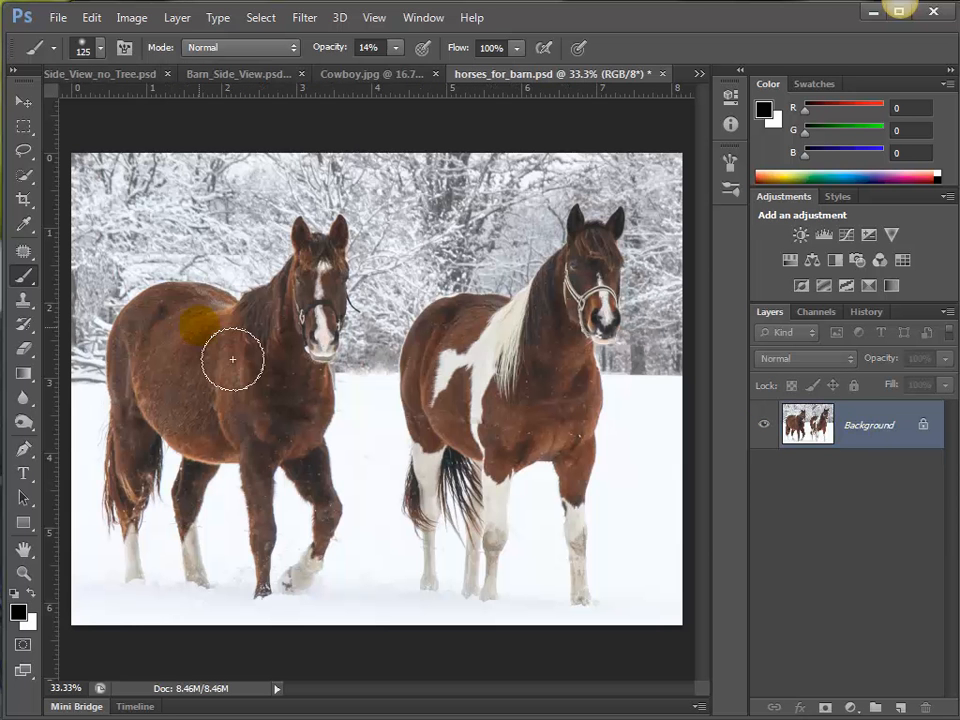
Select the heads and bodies of both horses using the Quick Selection tool with a 90 px brush.
left_click(25, 180)
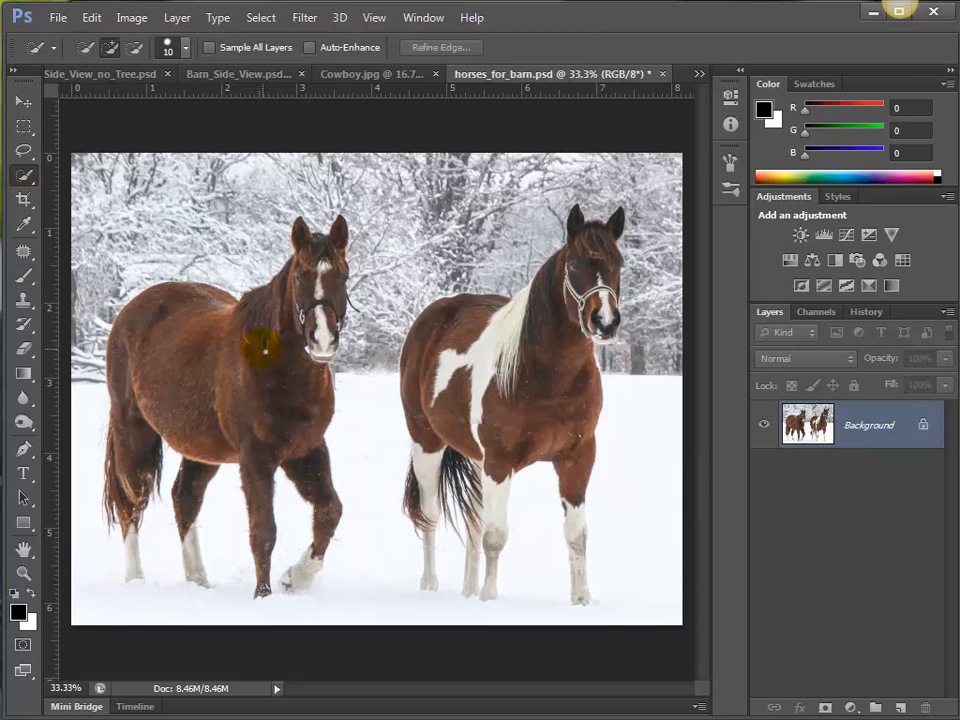
key("bracketright")
key("bracketright")
key("bracketright")
key("bracketright")
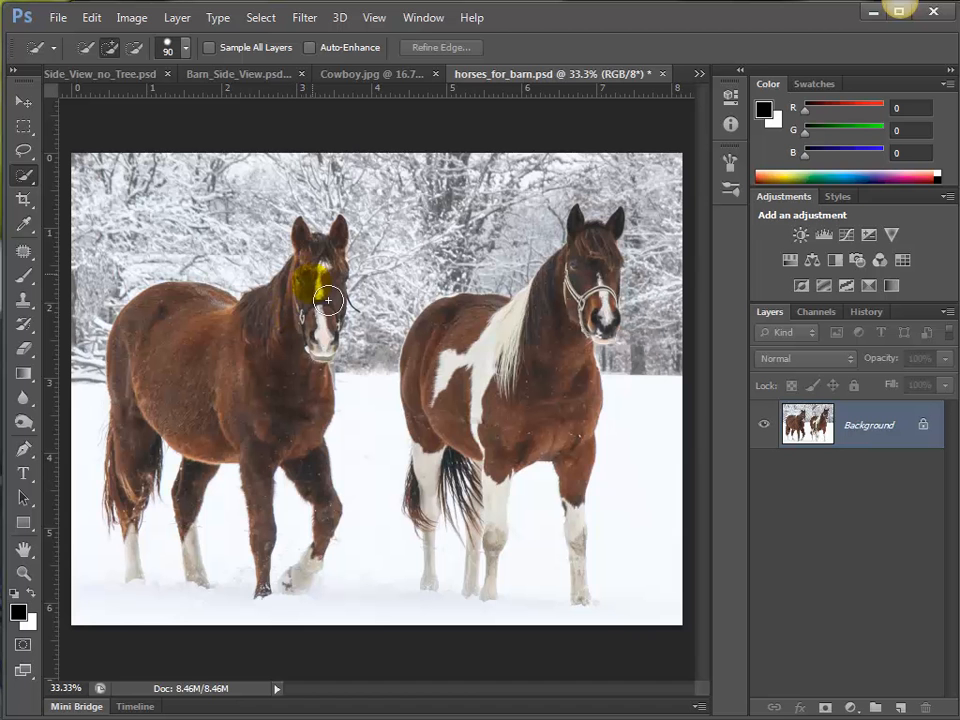
mouse_move(328, 298)
left_mouse_down()
mouse_move(283, 383)
mouse_move(233, 391)
mouse_move(211, 352)
mouse_move(232, 450)
left_mouse_up()
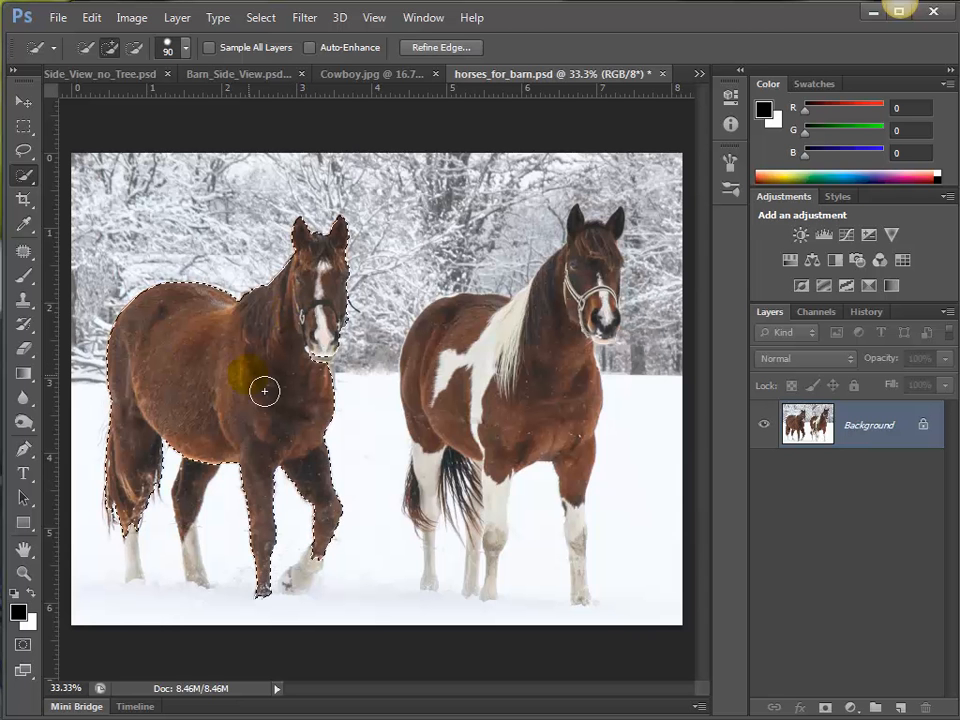
mouse_move(442, 415)
left_mouse_down()
mouse_move(515, 409)
mouse_move(516, 424)
mouse_move(468, 346)
mouse_move(461, 355)
mouse_move(598, 339)
mouse_move(615, 281)
mouse_move(586, 328)
mouse_move(597, 271)
left_mouse_up()
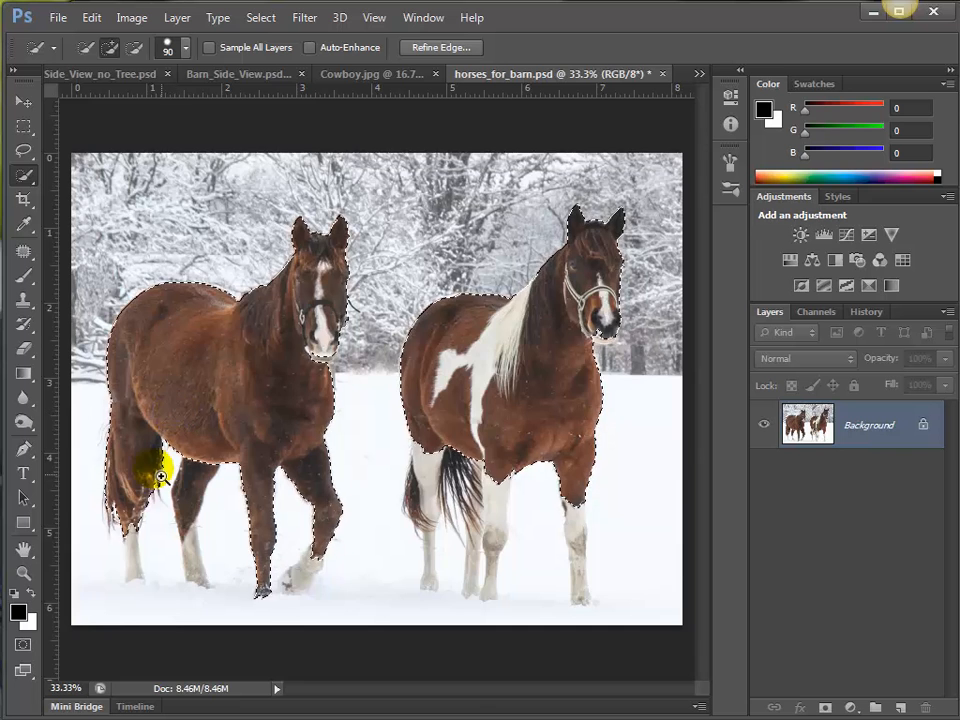
Extend the selection over the solid brown horse's hind legs and white lower legs, reducing the Quick Selection brush from 50 to 35 px.
left_click_drag(139, 485, 183, 571)
mouse_move(249, 531)
left_mouse_down()
mouse_move(362, 408)
mouse_move(356, 366)
mouse_move(366, 344)
mouse_move(339, 441)
left_mouse_up()
key("[")
key("[")
key("[")
key("[")
mouse_move(531, 368)
left_mouse_down()
mouse_move(555, 386)
mouse_move(551, 506)
mouse_move(531, 546)
left_mouse_up()
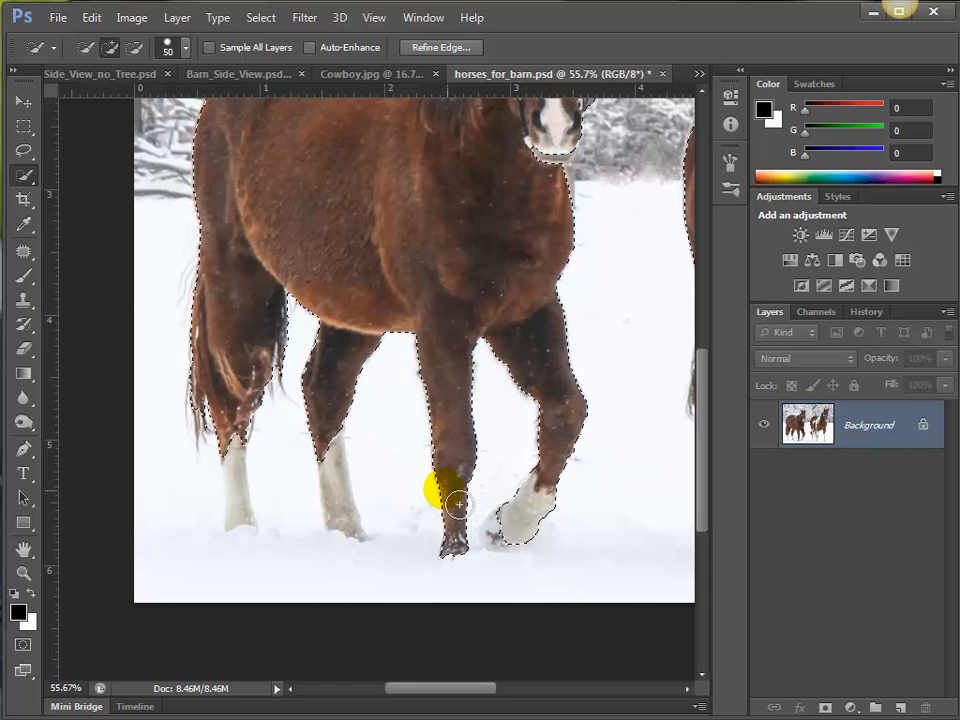
key("[")
left_click_drag(341, 463, 349, 514)
key("[")
key("[")
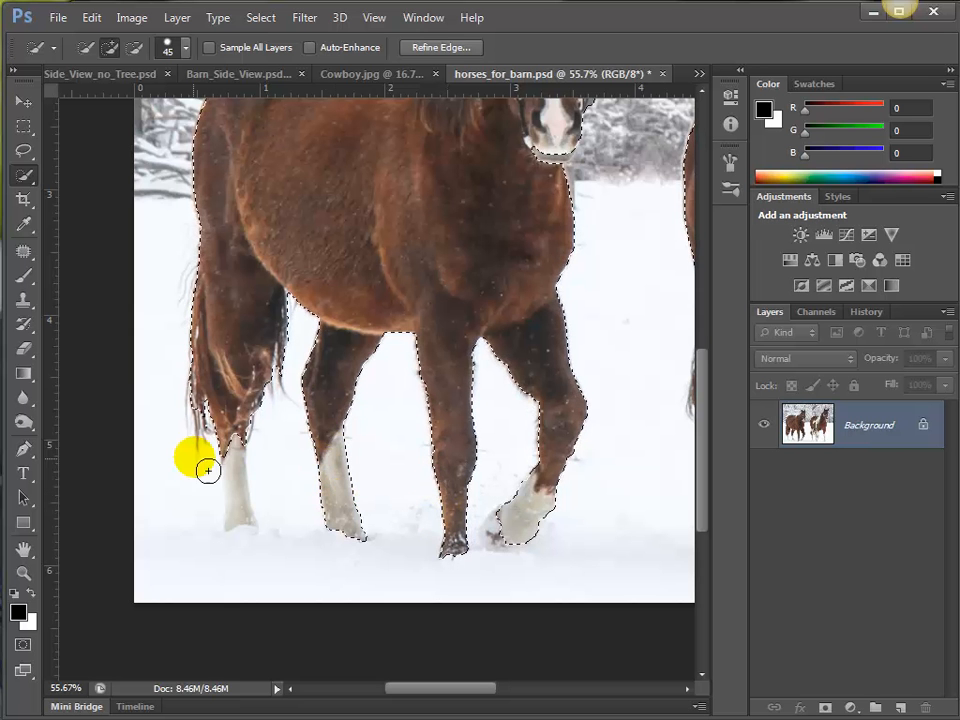
left_click_drag(240, 465, 249, 521)
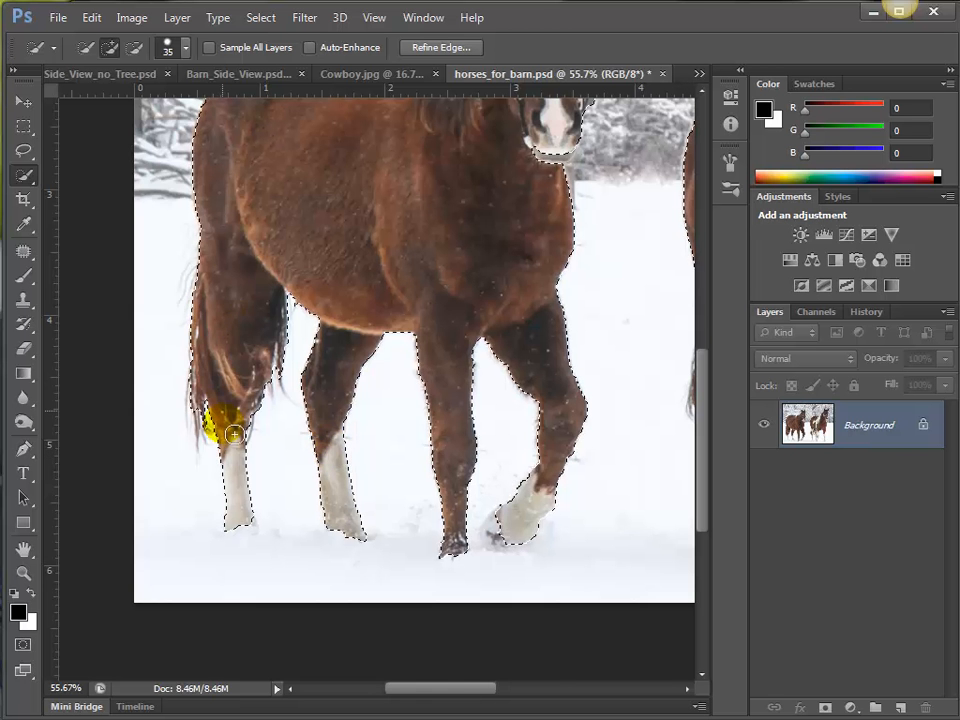
Extend the selection over the legs of the brown-and-white horse with the 35 px Quick Selection brush and check the outline around both horses.
mouse_move(506, 418)
left_mouse_down()
mouse_move(152, 414)
mouse_move(472, 421)
mouse_move(467, 377)
mouse_move(441, 546)
left_mouse_up()
mouse_move(592, 404)
left_mouse_down()
mouse_move(603, 476)
mouse_move(591, 598)
mouse_move(603, 603)
mouse_move(494, 573)
mouse_move(505, 571)
mouse_move(520, 426)
mouse_move(522, 437)
mouse_move(472, 406)
mouse_move(425, 414)
mouse_move(420, 371)
mouse_move(428, 440)
mouse_move(402, 360)
mouse_move(363, 330)
mouse_move(349, 355)
mouse_move(355, 546)
mouse_move(352, 519)
mouse_move(330, 504)
mouse_move(334, 517)
mouse_move(326, 425)
mouse_move(330, 445)
mouse_move(341, 419)
mouse_move(430, 375)
mouse_move(425, 543)
mouse_move(442, 522)
mouse_move(507, 492)
mouse_move(545, 387)
mouse_move(531, 325)
mouse_move(536, 289)
mouse_move(653, 150)
mouse_move(656, 132)
mouse_move(621, 111)
left_mouse_up()
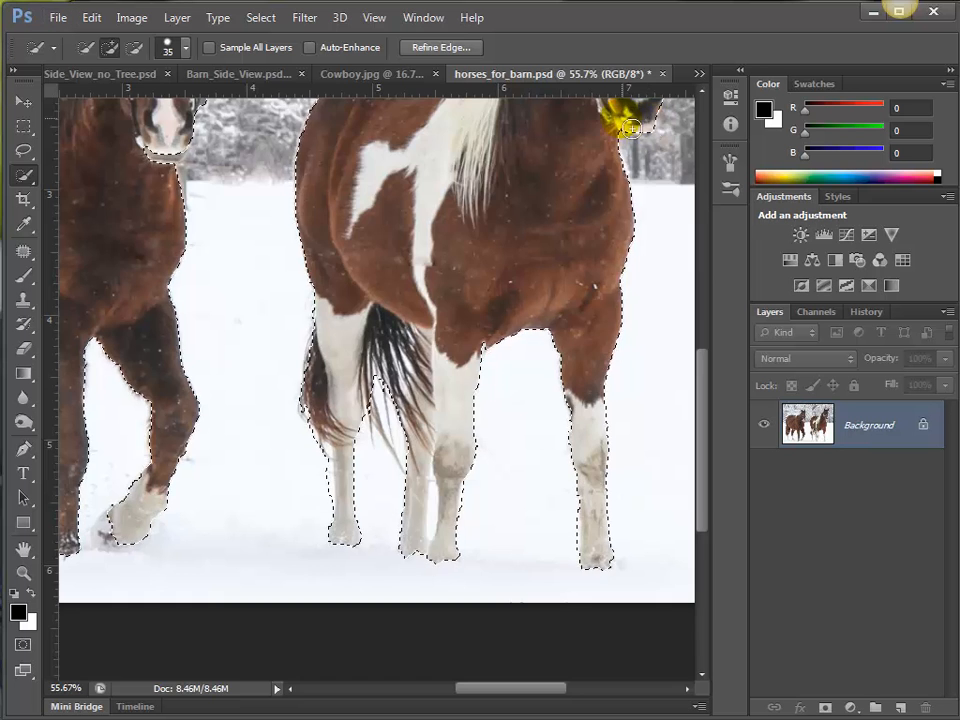
key("space")
left_click_drag(506, 221, 495, 453)
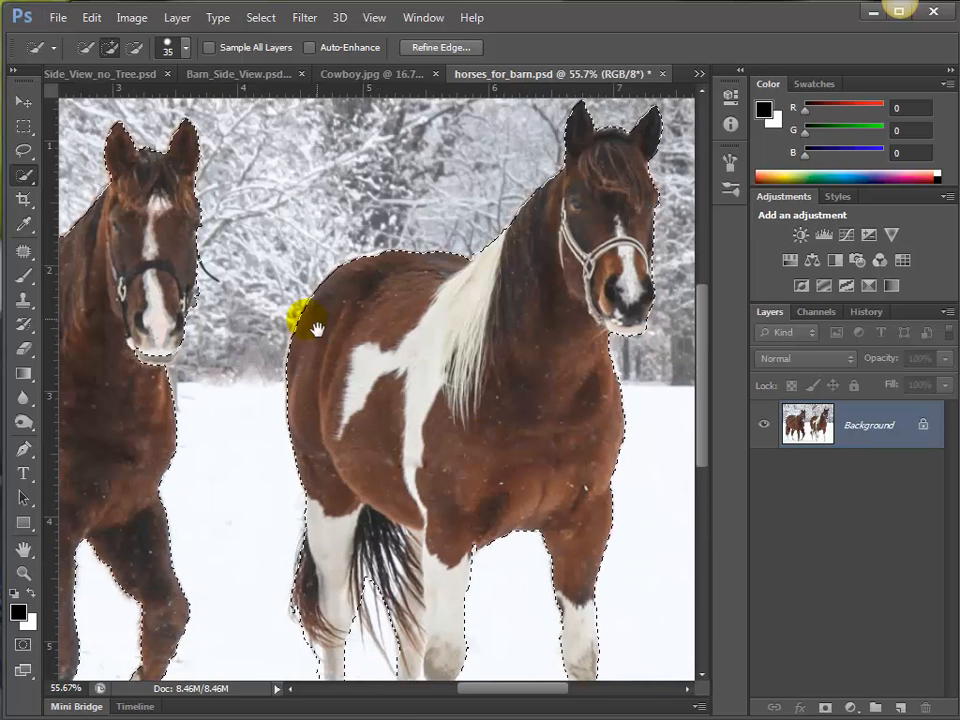
mouse_move(306, 317)
left_mouse_down()
mouse_move(450, 326)
mouse_move(302, 326)
mouse_move(281, 336)
mouse_move(322, 363)
mouse_move(320, 384)
mouse_move(346, 357)
mouse_move(336, 374)
mouse_move(355, 398)
mouse_move(339, 386)
mouse_move(343, 403)
mouse_move(377, 431)
mouse_move(380, 449)
mouse_move(356, 428)
mouse_move(364, 435)
left_mouse_up()
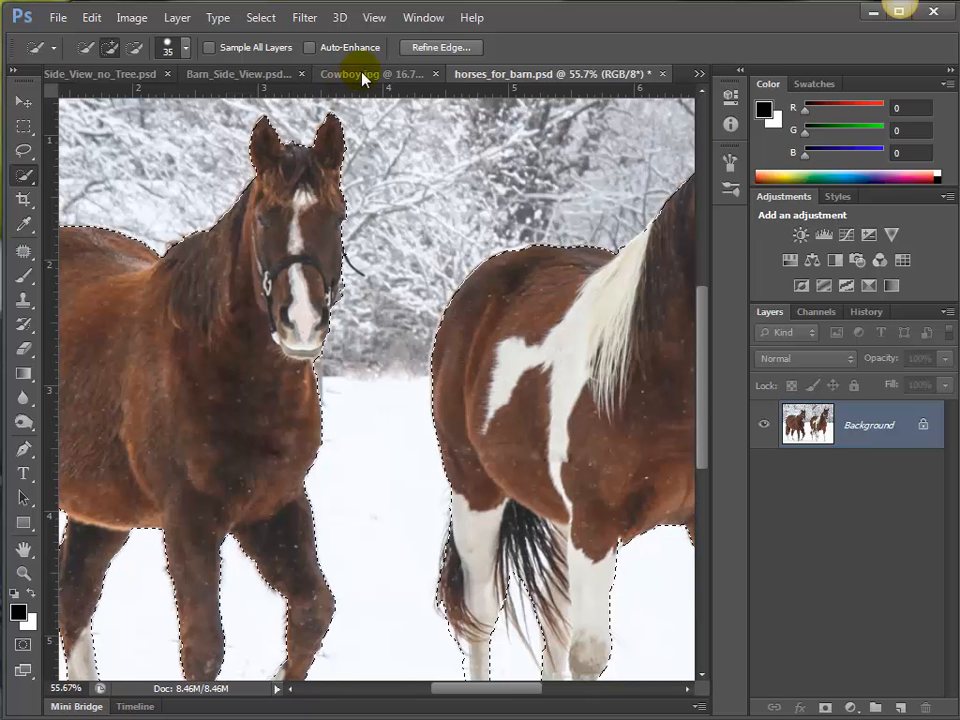
Bring the selected horses into Barn_Side_View.psd as a new layer, scale them to about 65%, and position them between the barn sections.
left_click(258, 77)
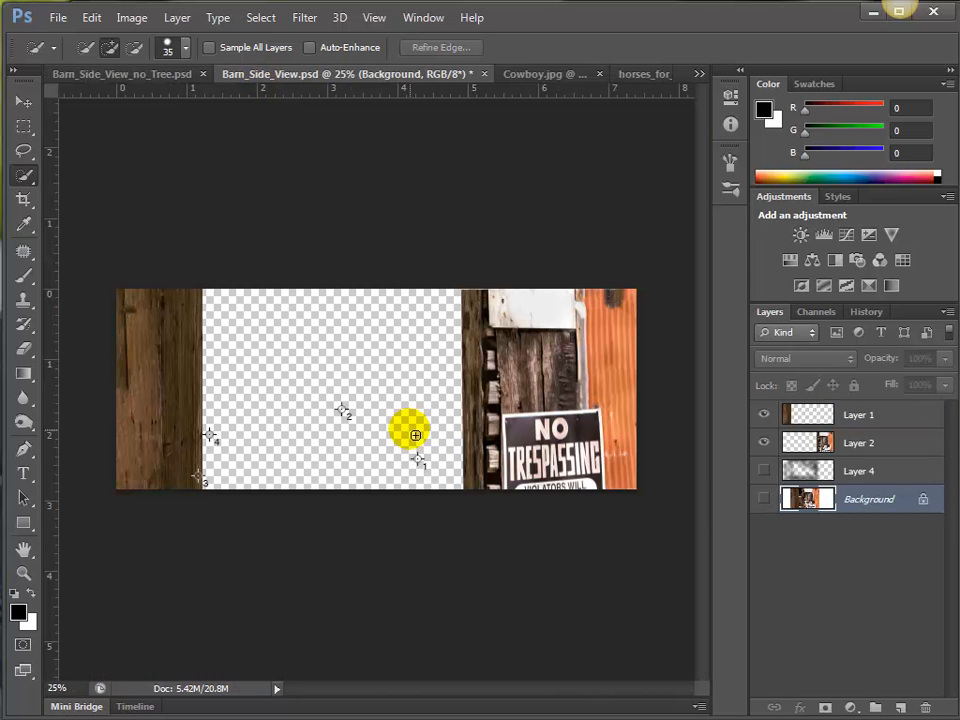
left_click_drag(411, 437, 415, 435)
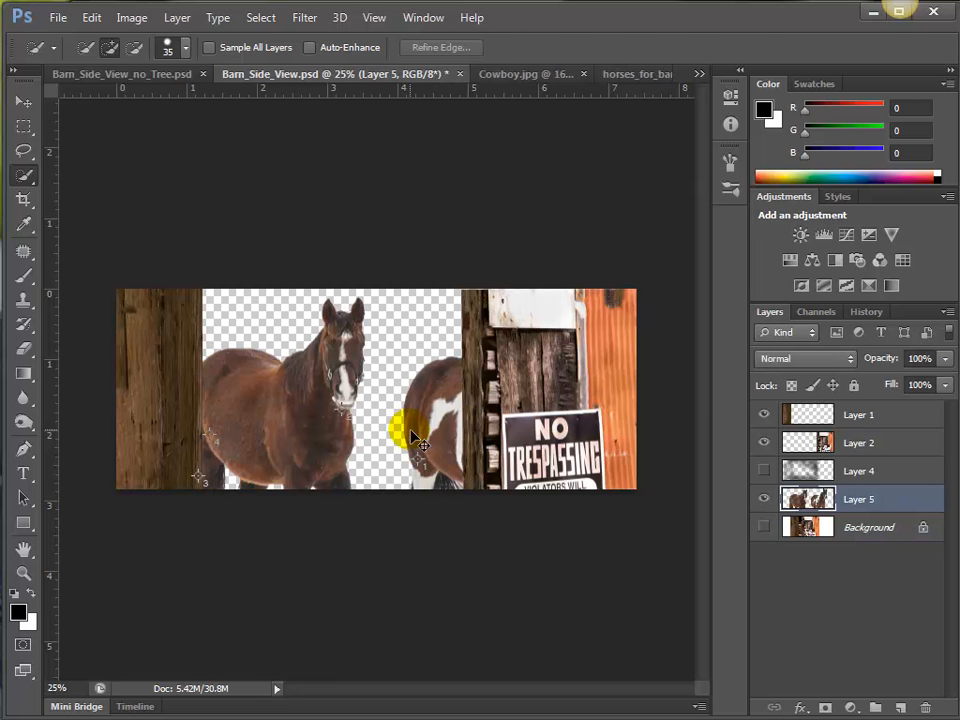
key("ctrl+t")
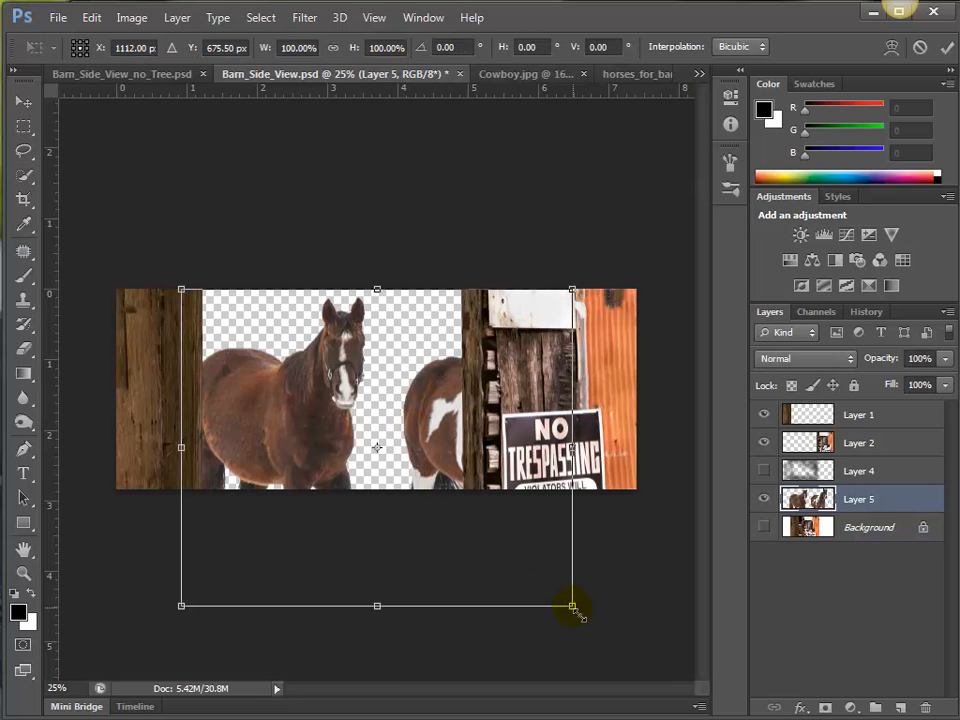
left_click_drag(573, 607, 434, 492)
left_click_drag(371, 444, 383, 460)
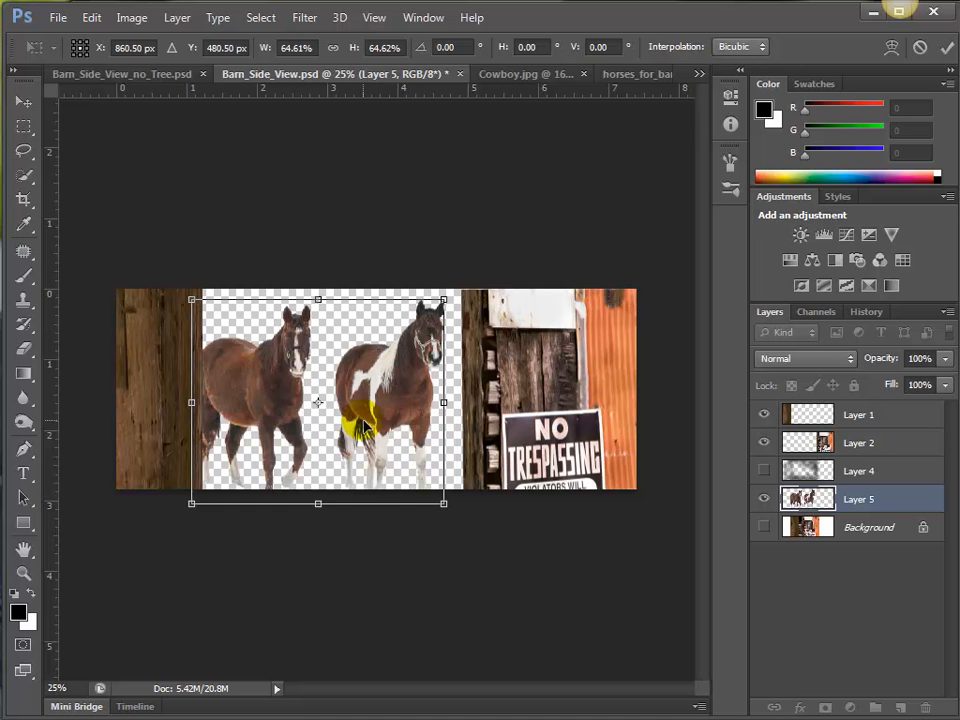
key("Return")
key("w")
mouse_move(368, 426)
left_mouse_down()
mouse_move(369, 408)
mouse_move(367, 428)
mouse_move(450, 444)
mouse_move(401, 403)
left_mouse_up()
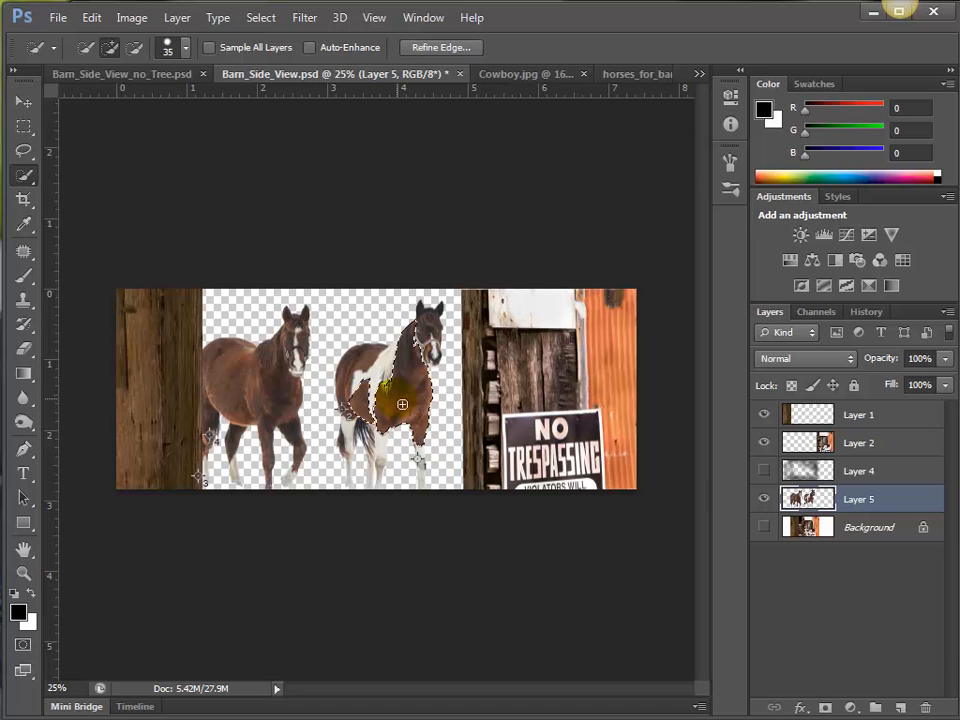
left_click(23, 101)
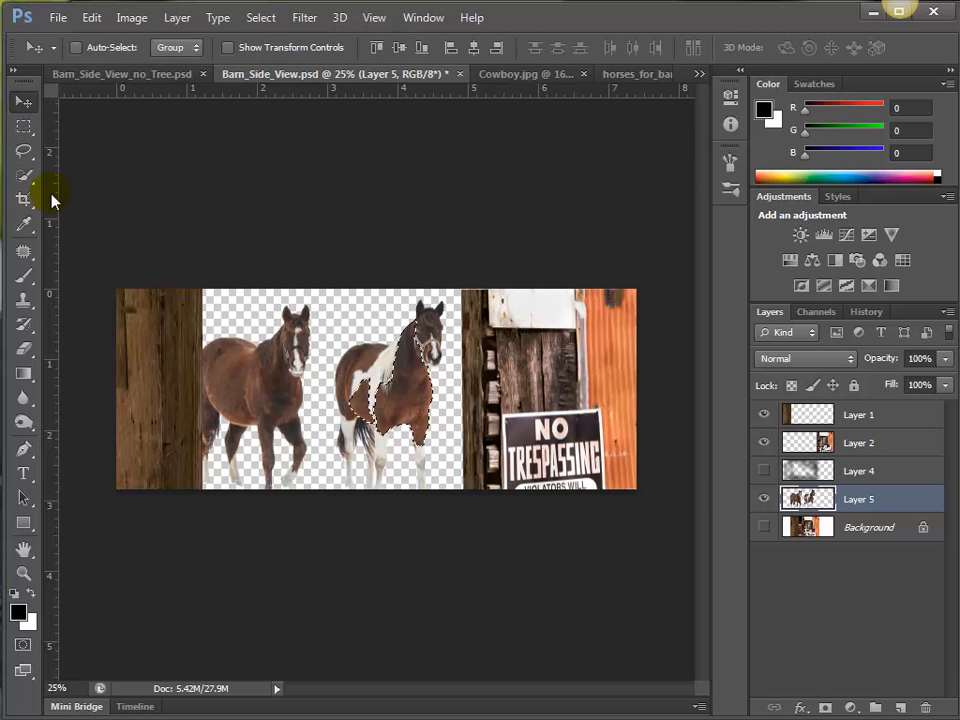
key("ctrl+d")
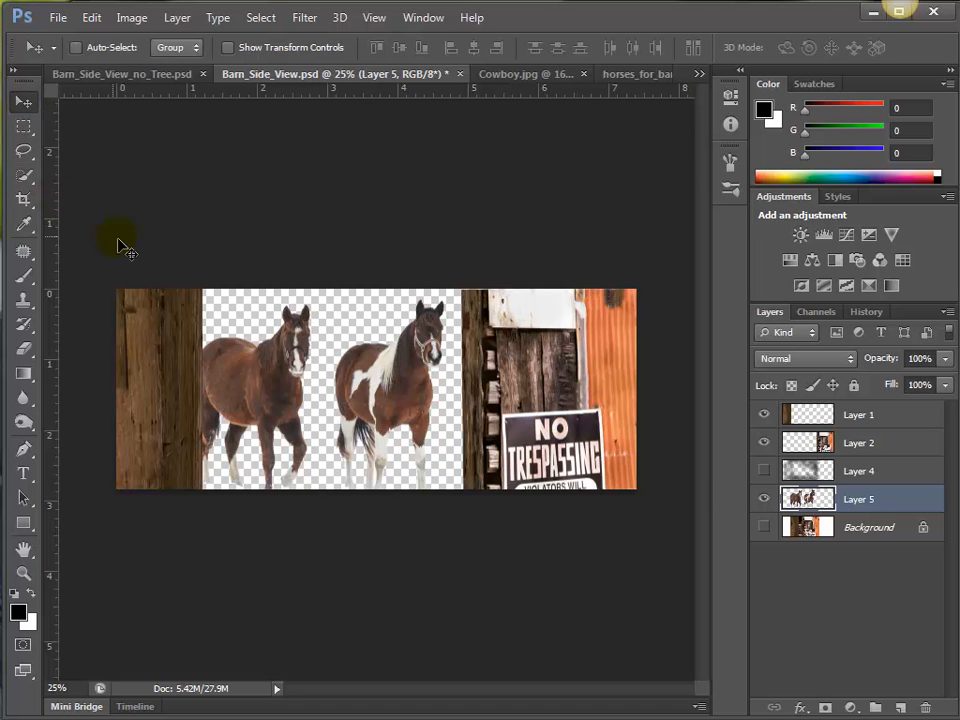
Preview the painted Layer 4 over the horses, hide it again, and move it below Layer 5.
left_click(765, 471)
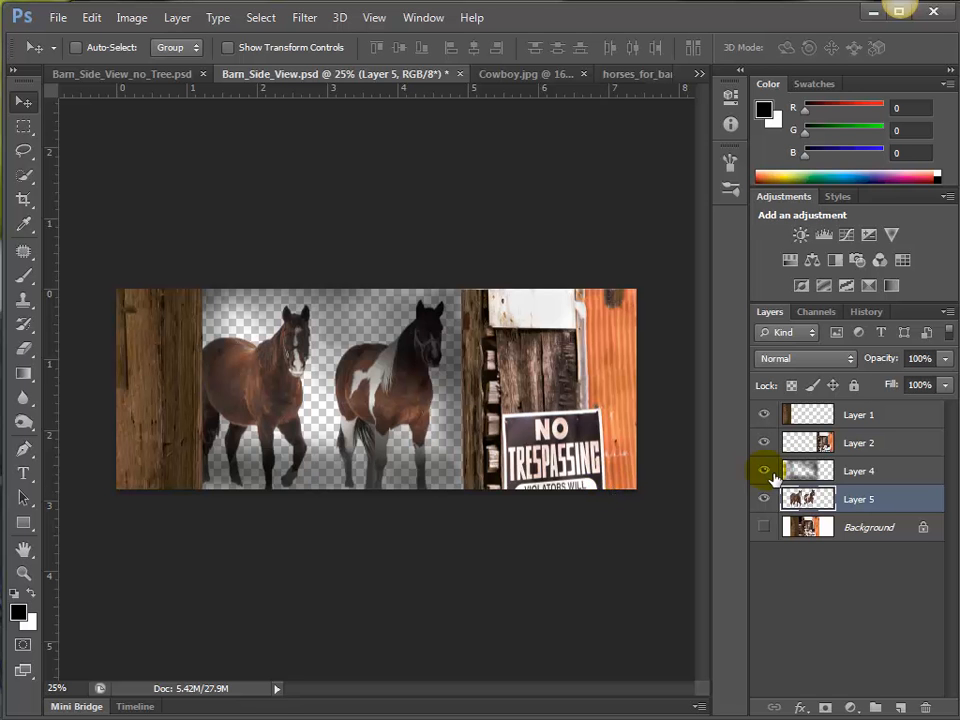
left_click(767, 472)
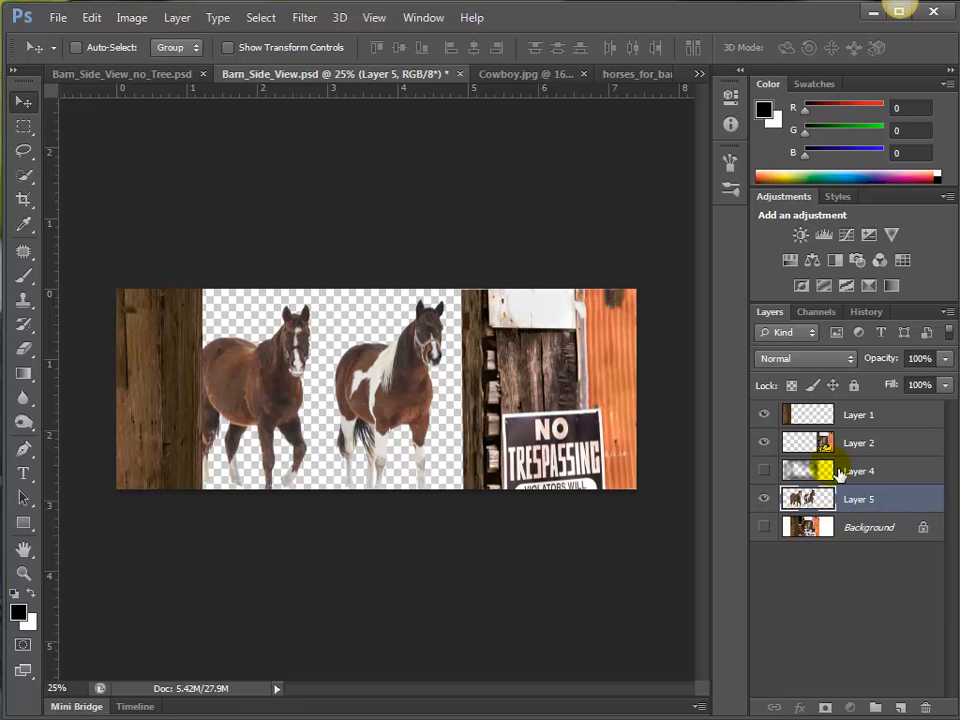
left_click_drag(838, 474, 845, 510)
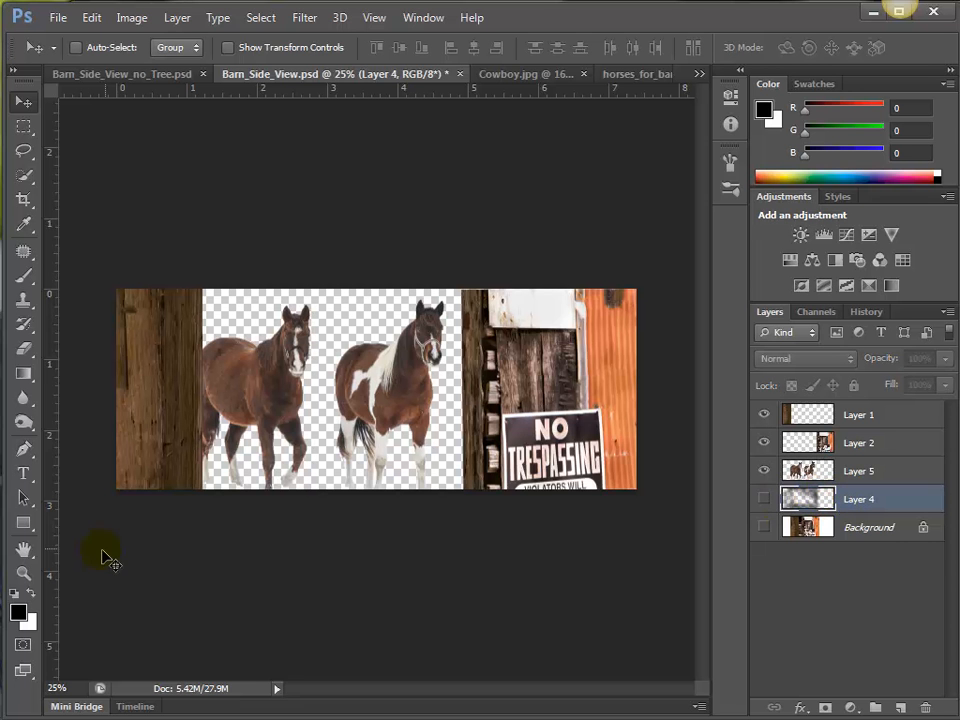
Set the foreground colour to orange (R 176, G 77, B 11), fill Layer 4 with it, and show the layer.
left_click(18, 610)
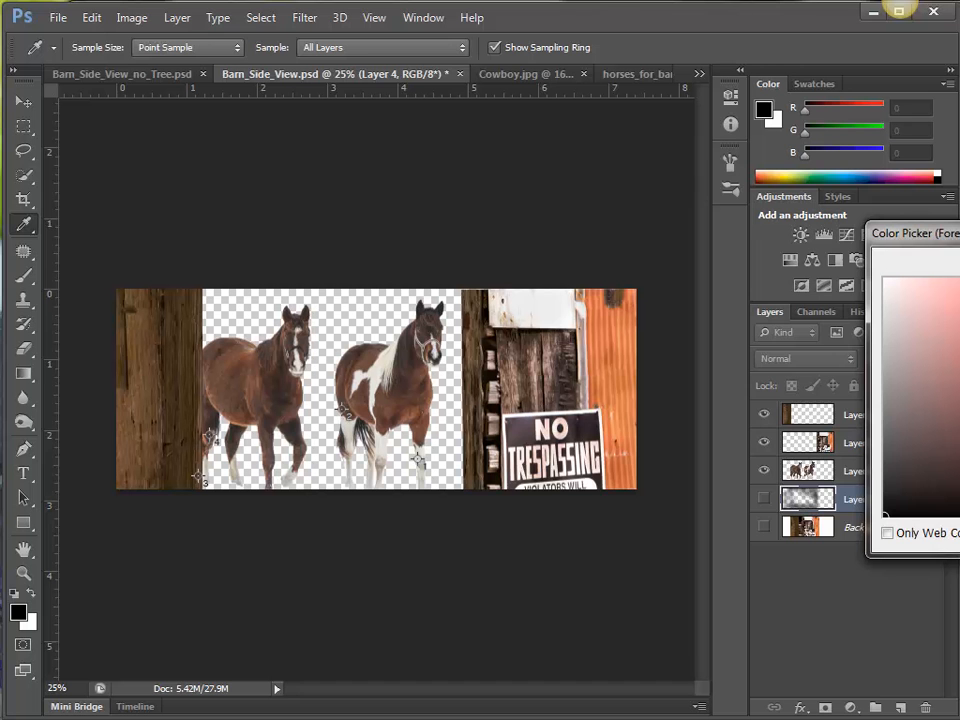
left_click_drag(959, 233, 777, 187)
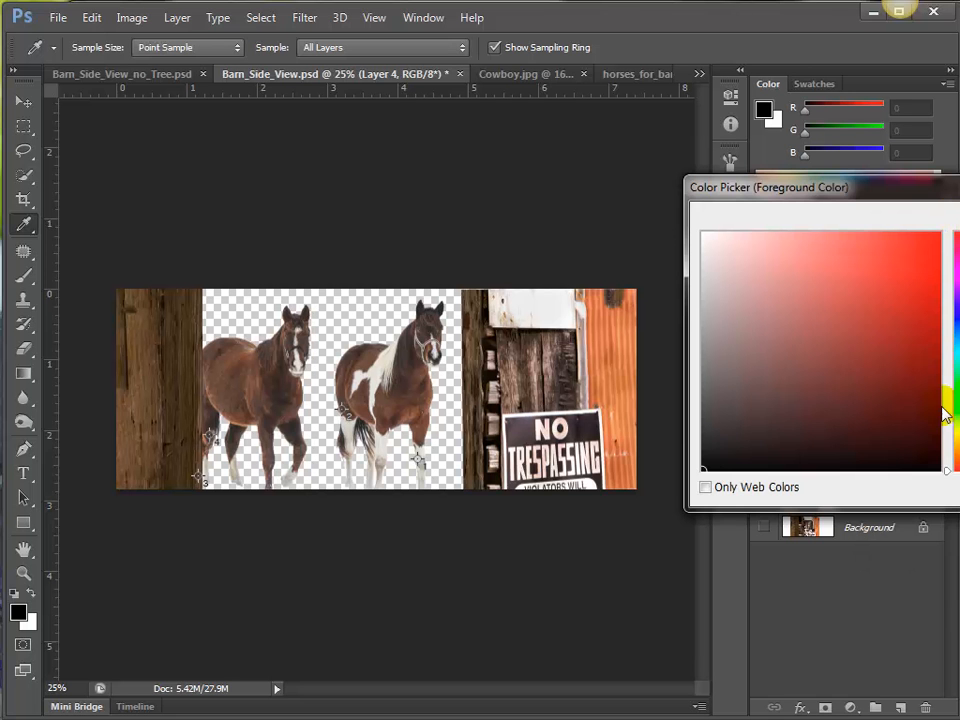
left_click_drag(957, 452, 957, 455)
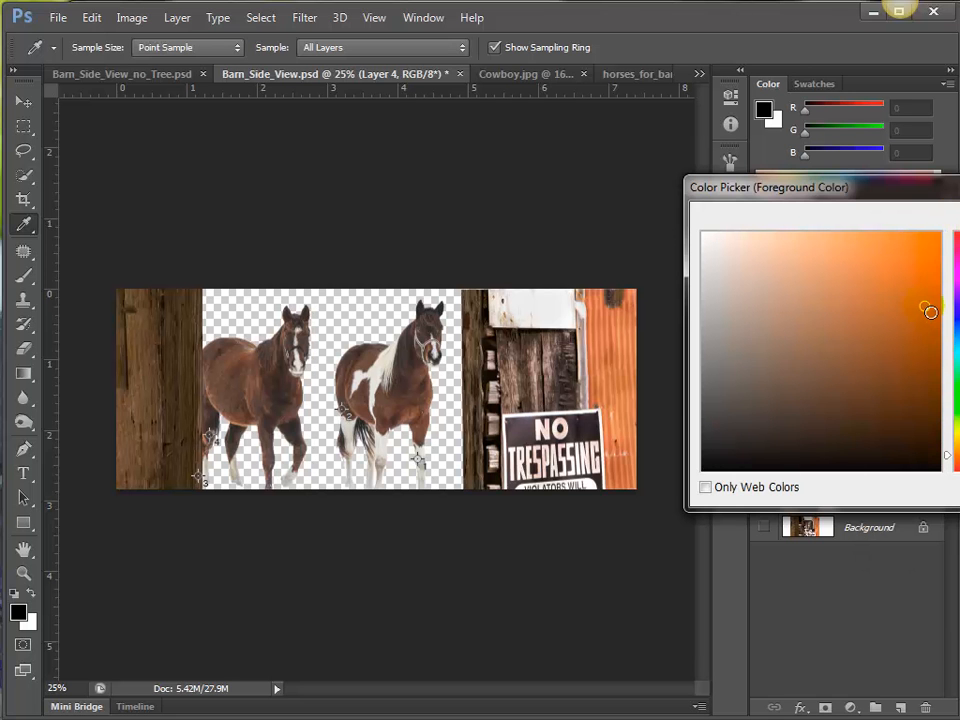
key("Return")
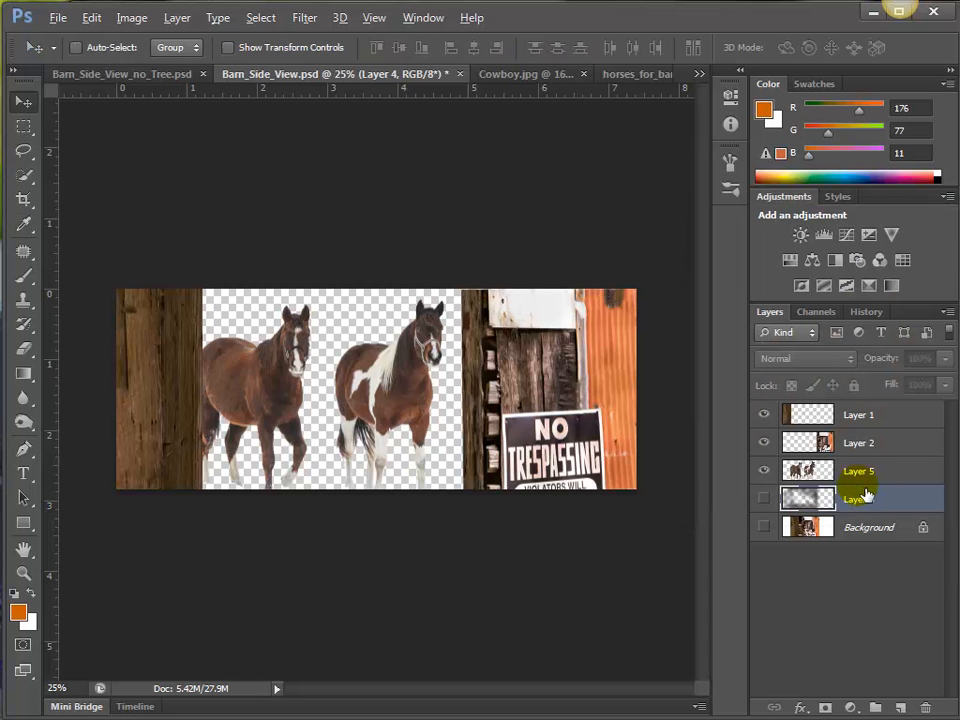
key("alt+BackSpace")
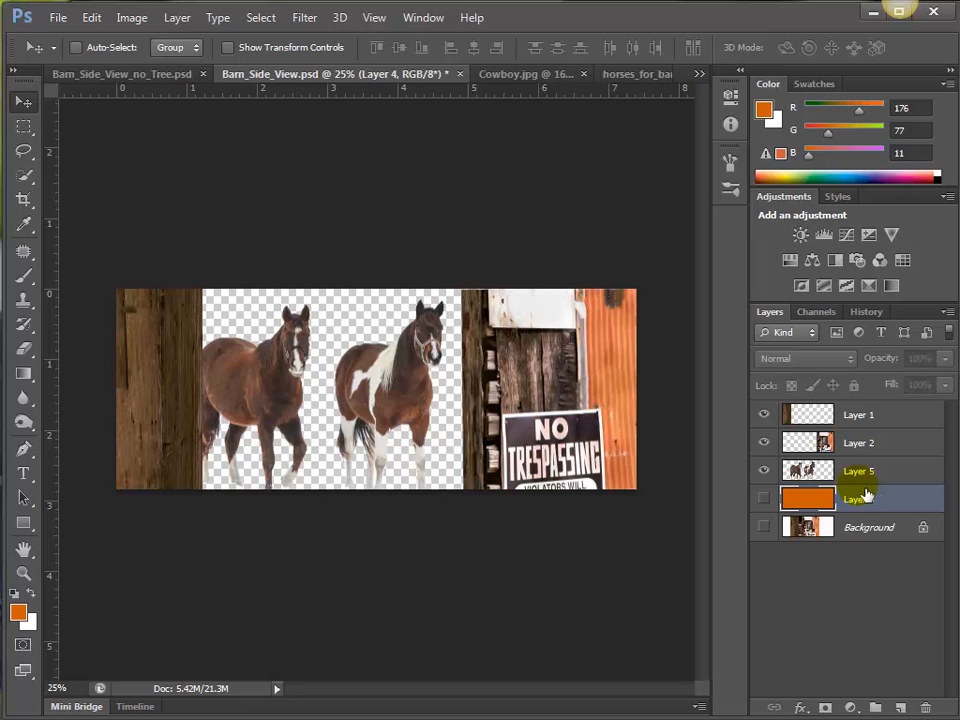
left_click(766, 500)
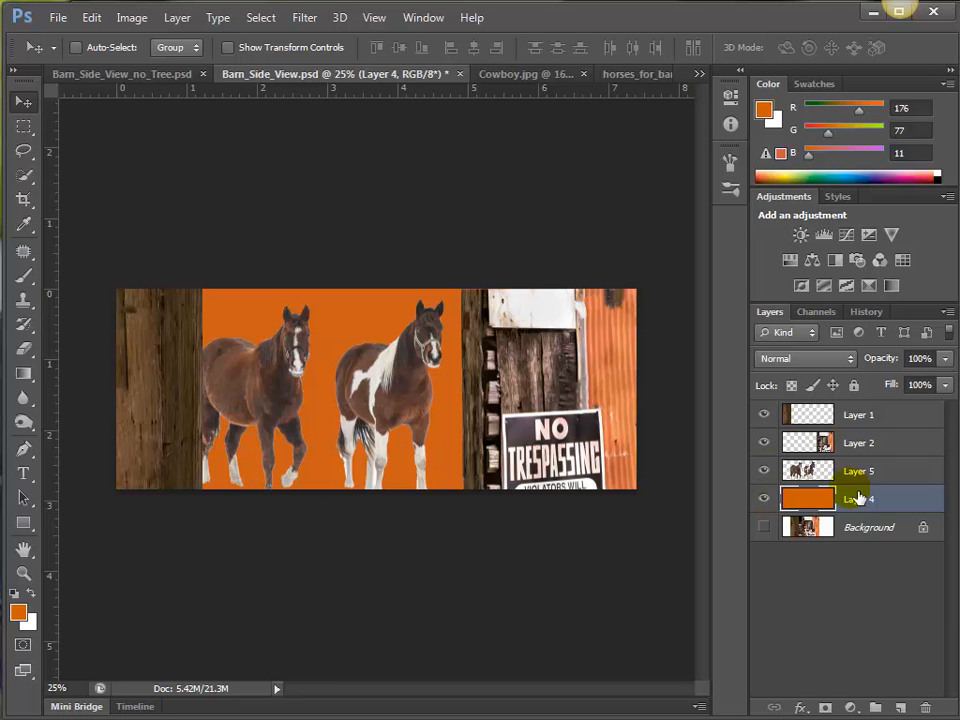
Add a new layer above the orange Layer 4, fill it with black, and give it a layer mask.
left_click(903, 709)
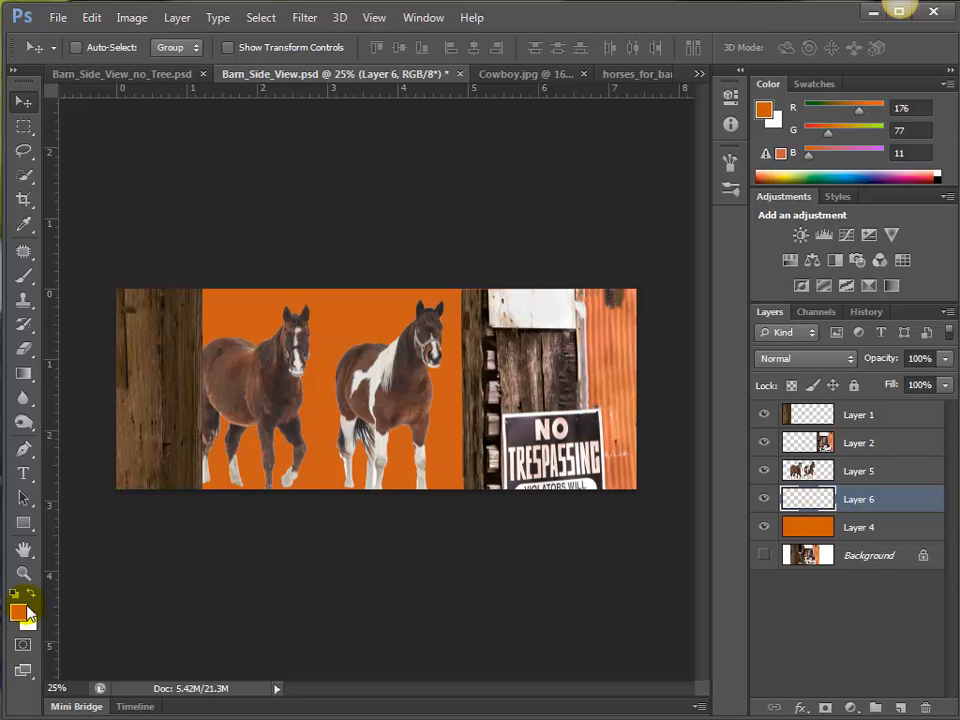
key("d")
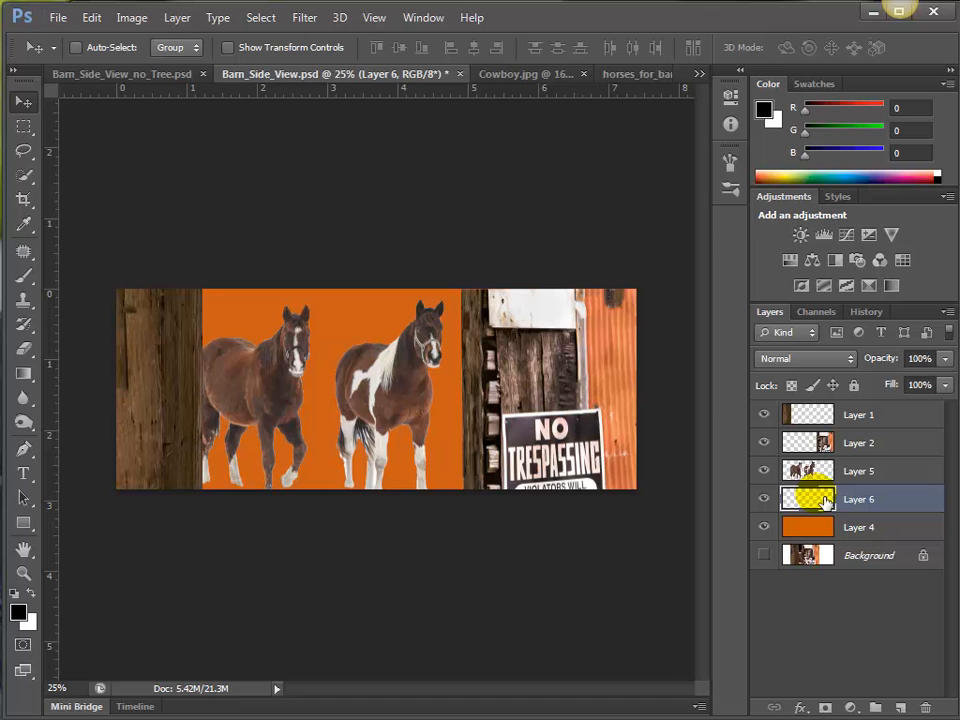
key("alt+BackSpace")
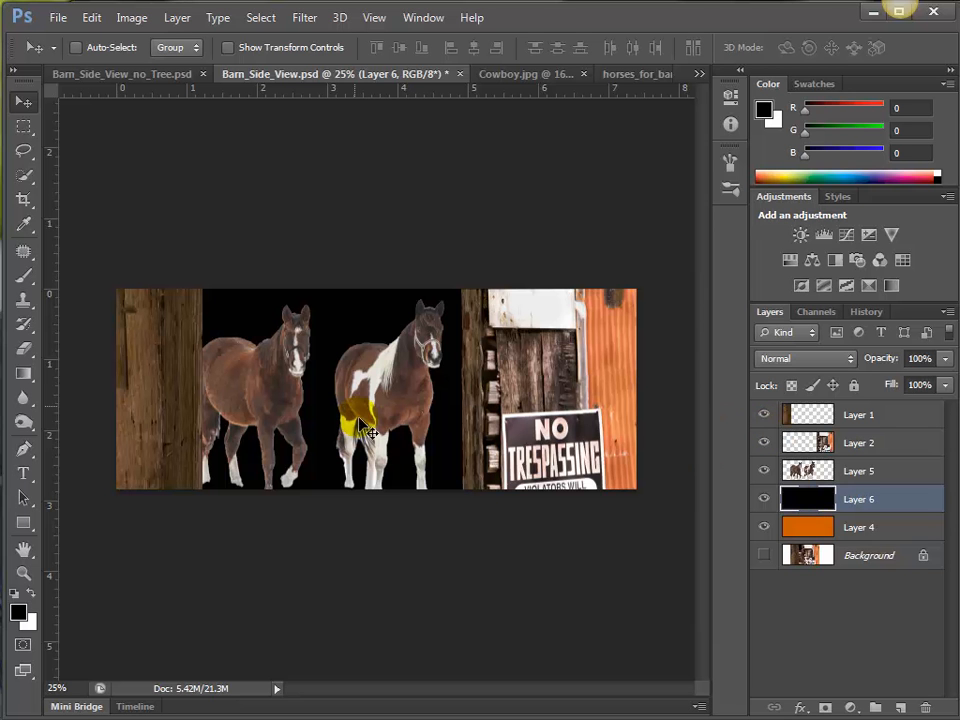
left_click(826, 708)
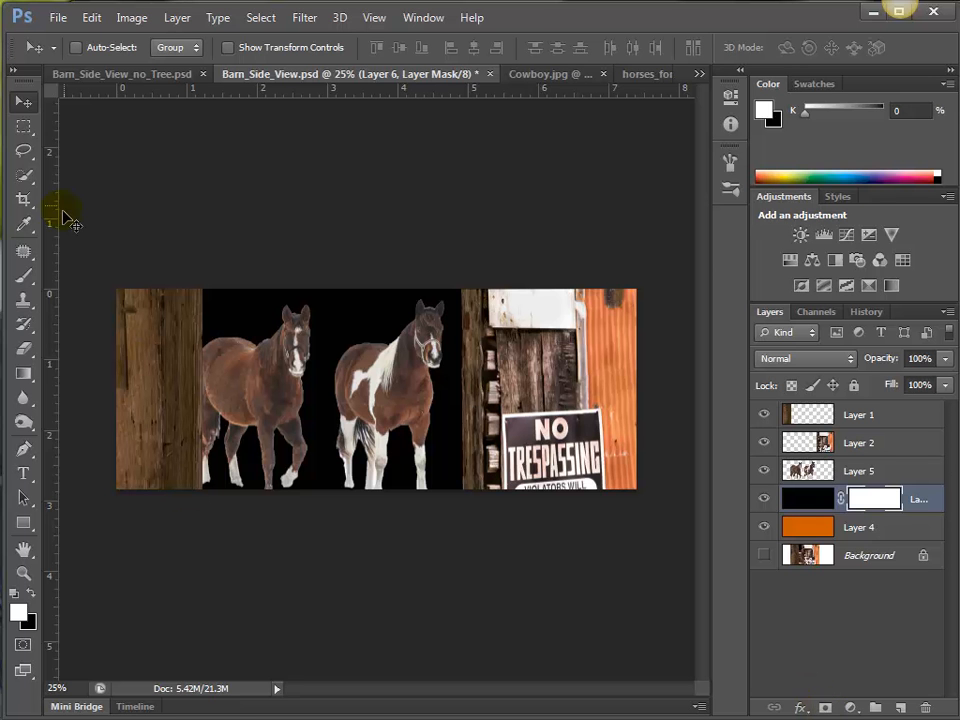
Paint black on the Layer 6 mask with a 400 px brush at 14% opacity to reveal a soft orange glow behind the horses.
left_click(25, 276)
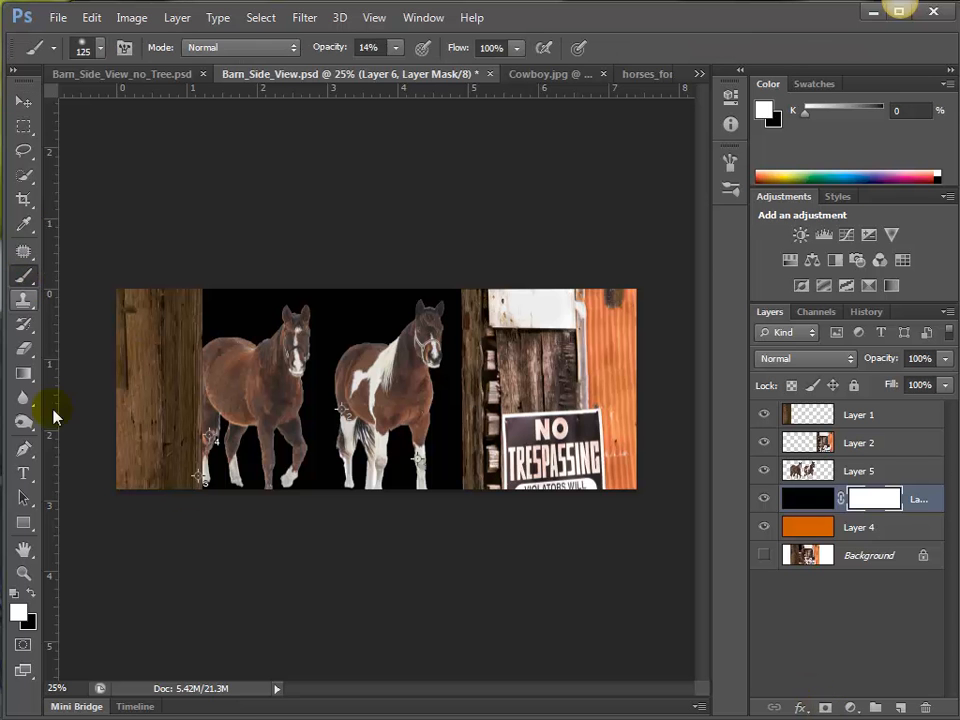
left_click(26, 594)
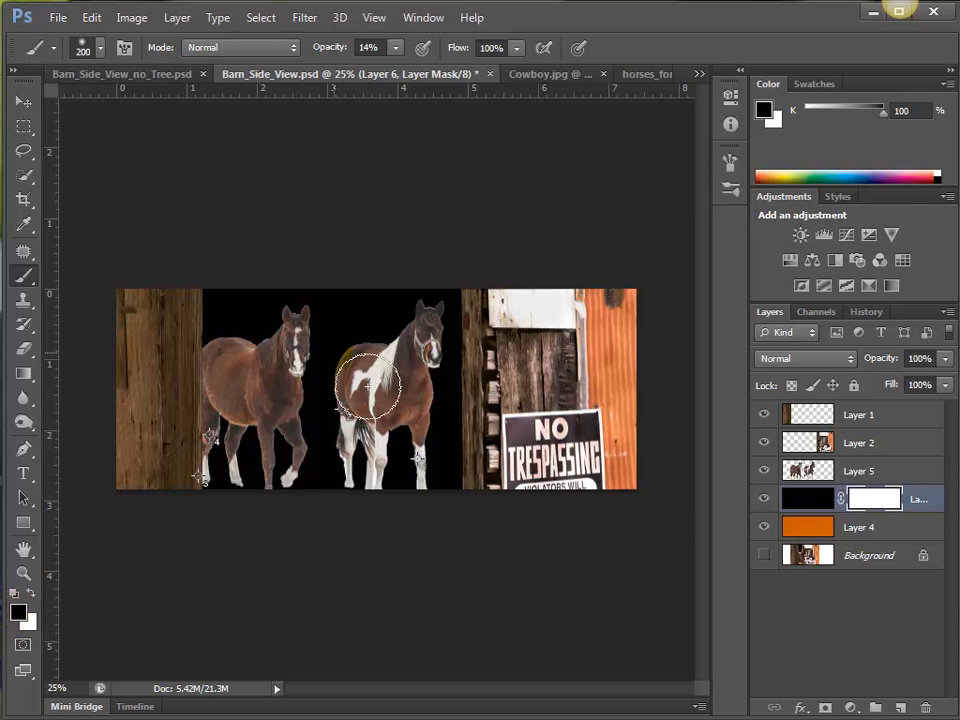
key("bracketright")
key("bracketright")
key("bracketright")
key("bracketright")
key("bracketright")
key("bracketright")
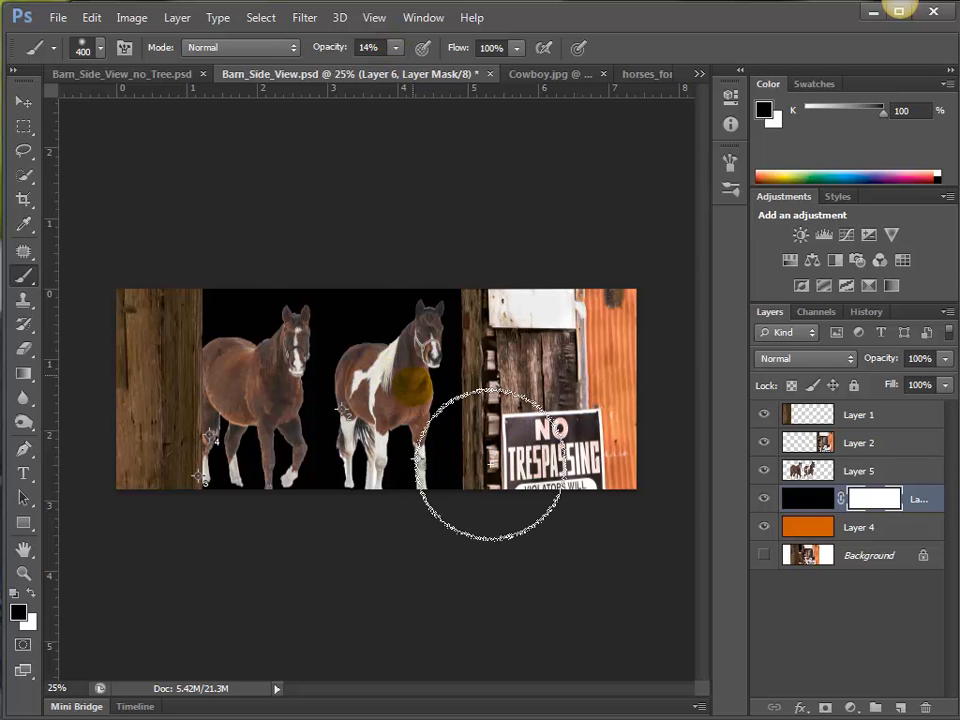
mouse_move(338, 460)
left_mouse_down()
mouse_move(532, 445)
mouse_move(436, 406)
mouse_move(499, 385)
mouse_move(460, 416)
mouse_move(360, 400)
mouse_move(337, 450)
mouse_move(378, 485)
mouse_move(299, 421)
mouse_move(449, 500)
mouse_move(528, 495)
mouse_move(521, 505)
mouse_move(483, 490)
mouse_move(398, 494)
left_mouse_up()
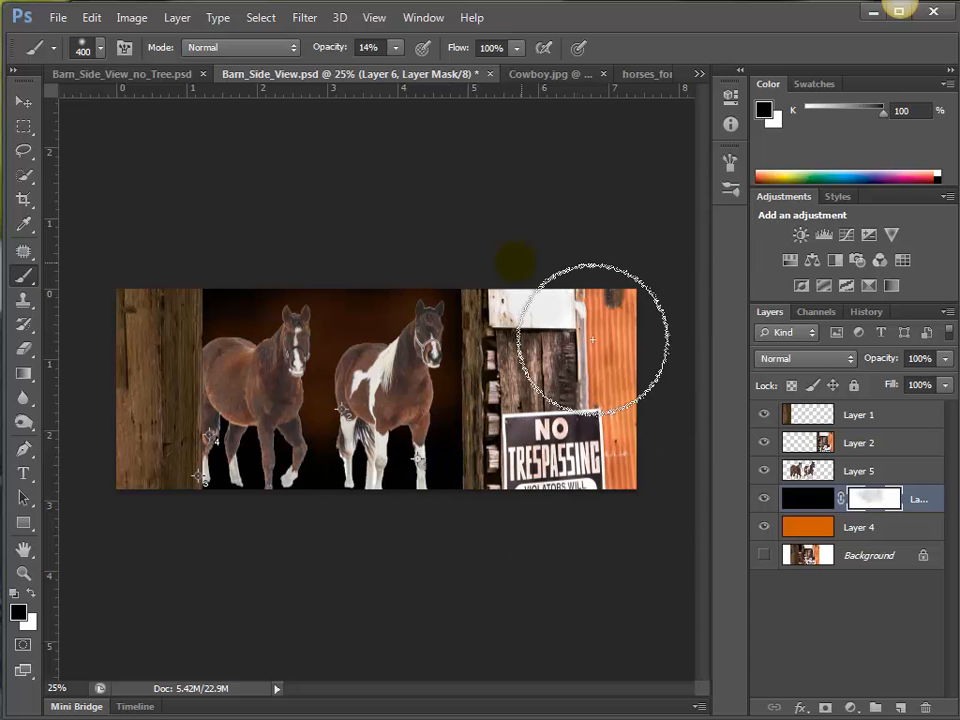
Add a Brightness/Contrast adjustment above the horses' Layer 5 with Brightness -78 and Contrast 41.
left_click(810, 466)
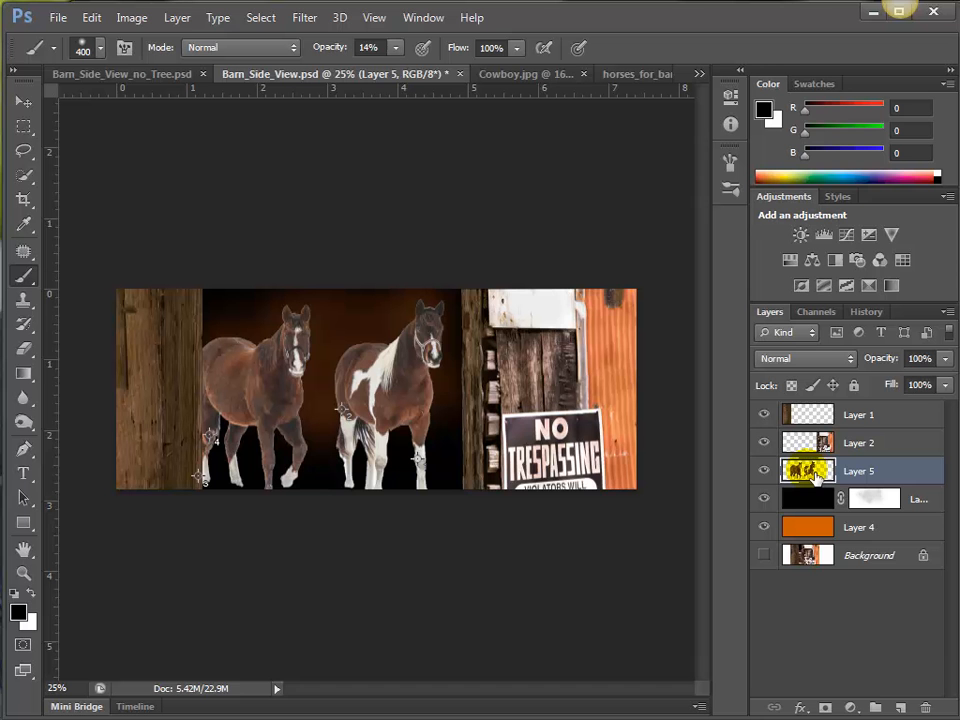
left_click(801, 236)
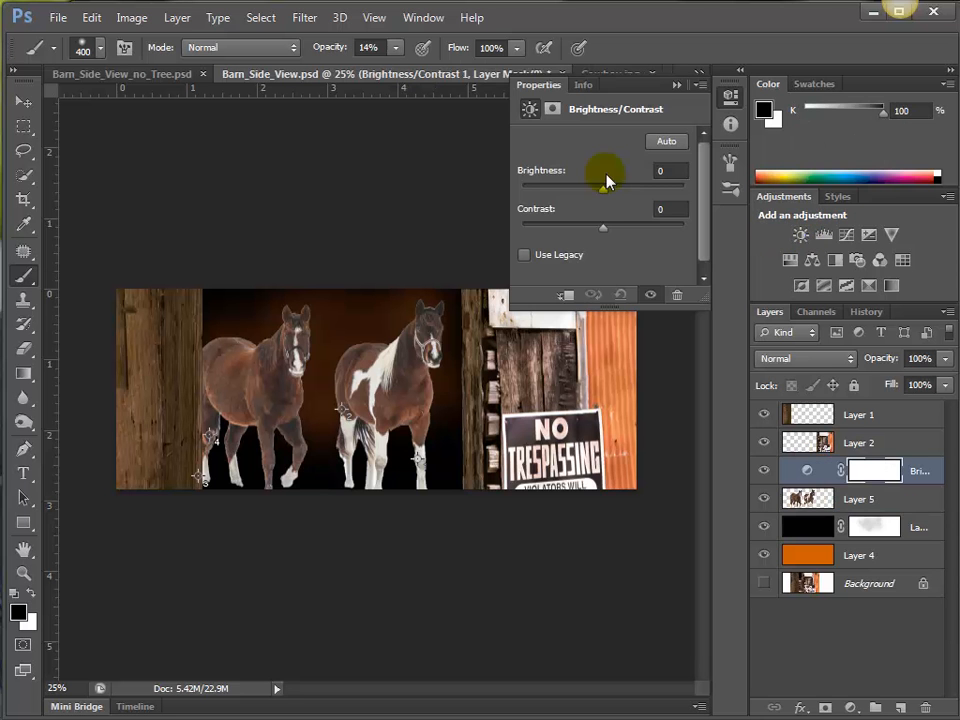
left_click_drag(604, 187, 566, 195)
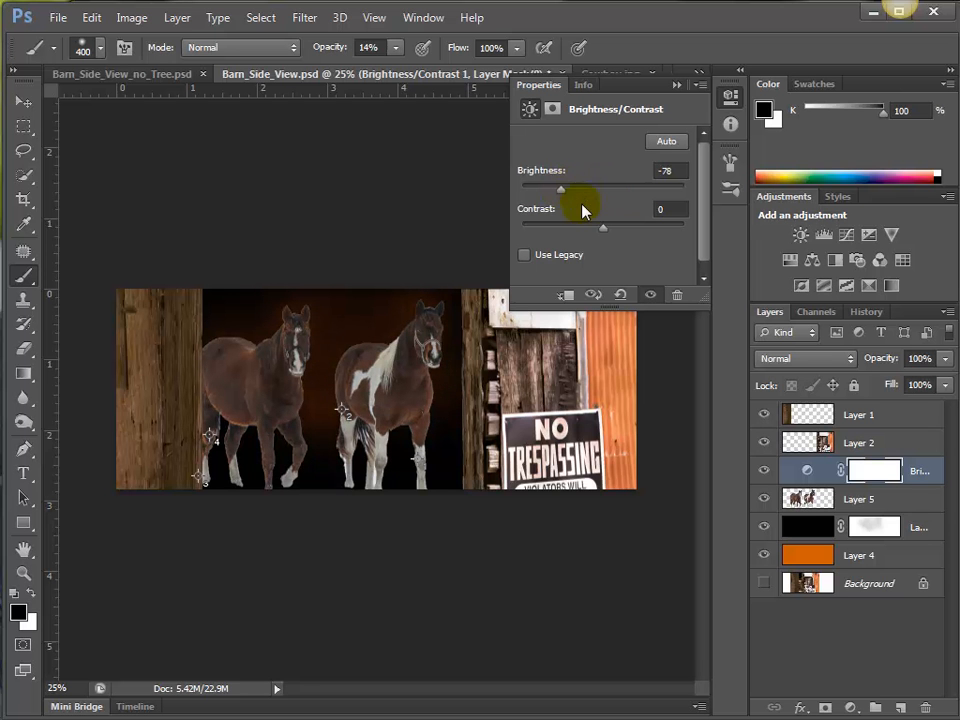
left_click_drag(604, 229, 636, 236)
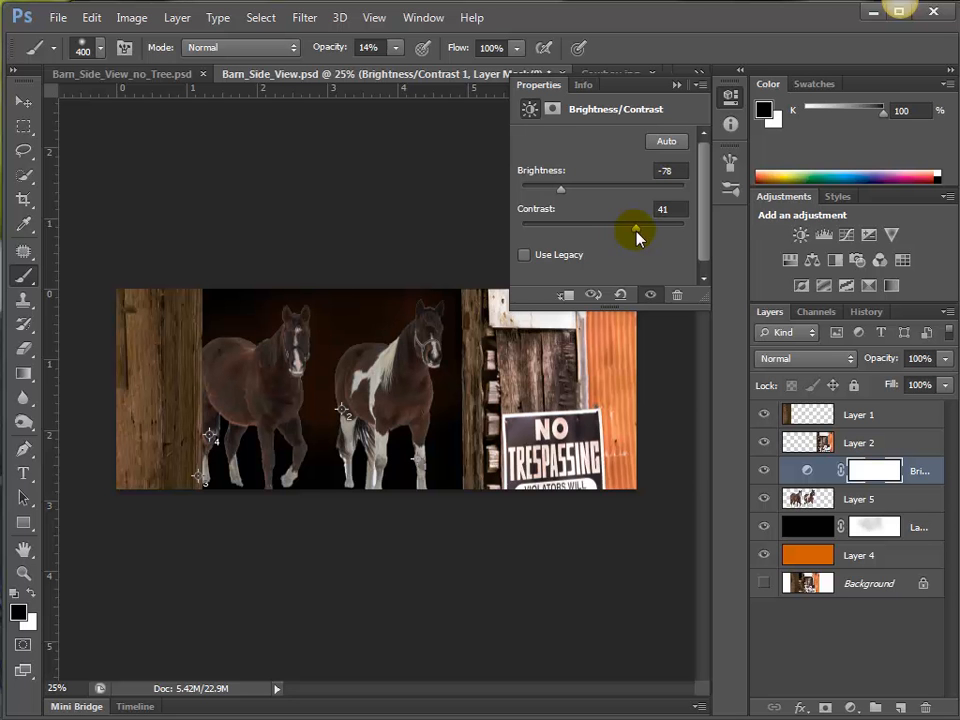
left_click(677, 86)
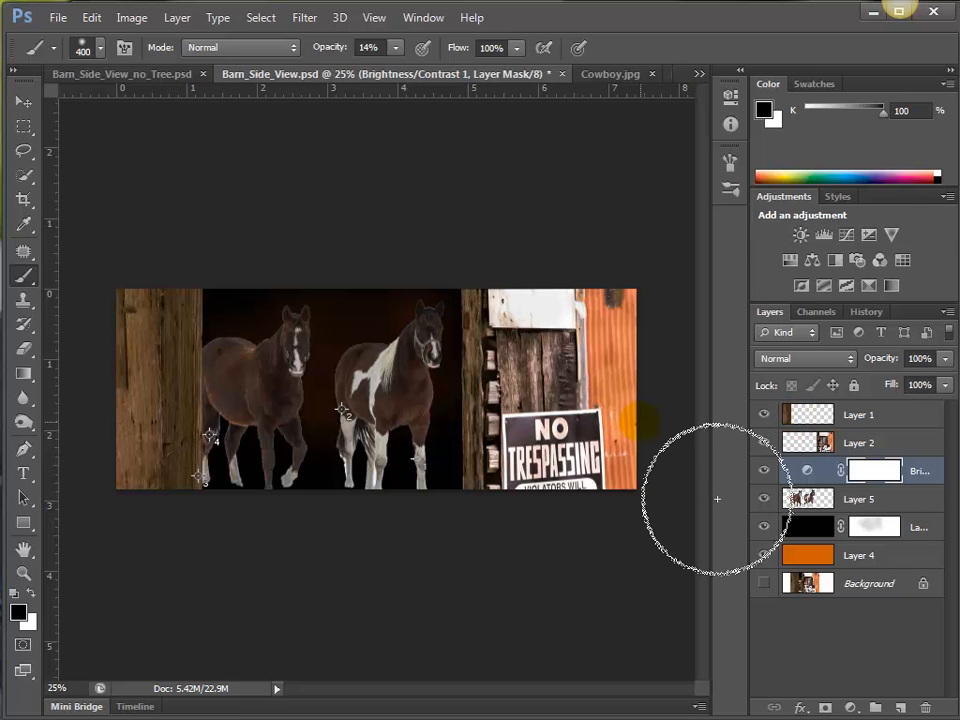
Preview the horse composite in full screen mode, return to the standard screen, and examine it slightly enlarged.
key("f")
key("f")
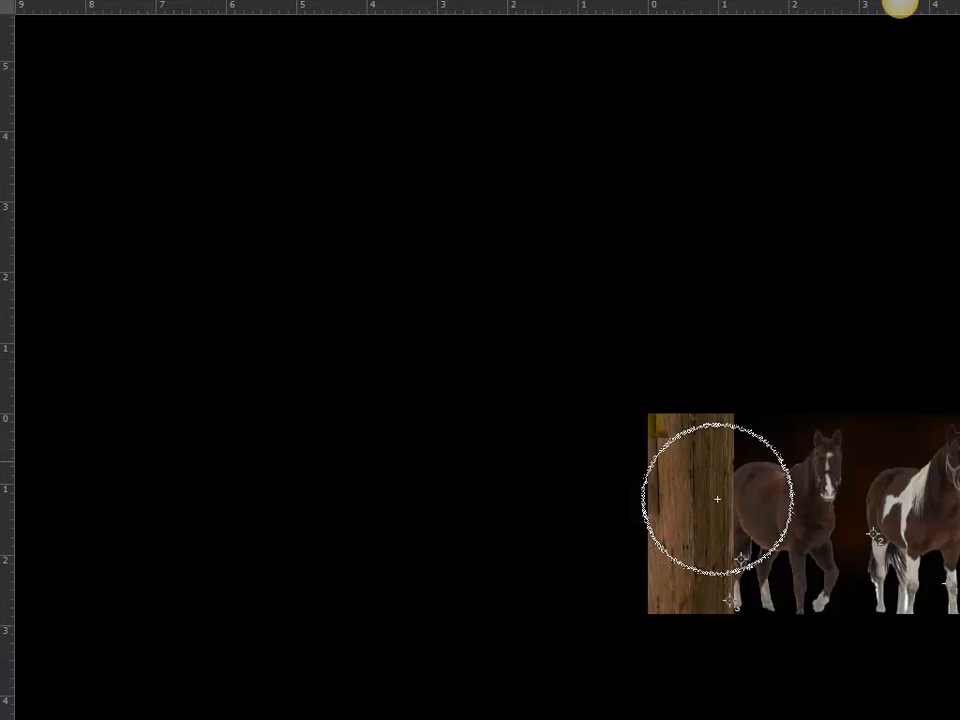
key("f")
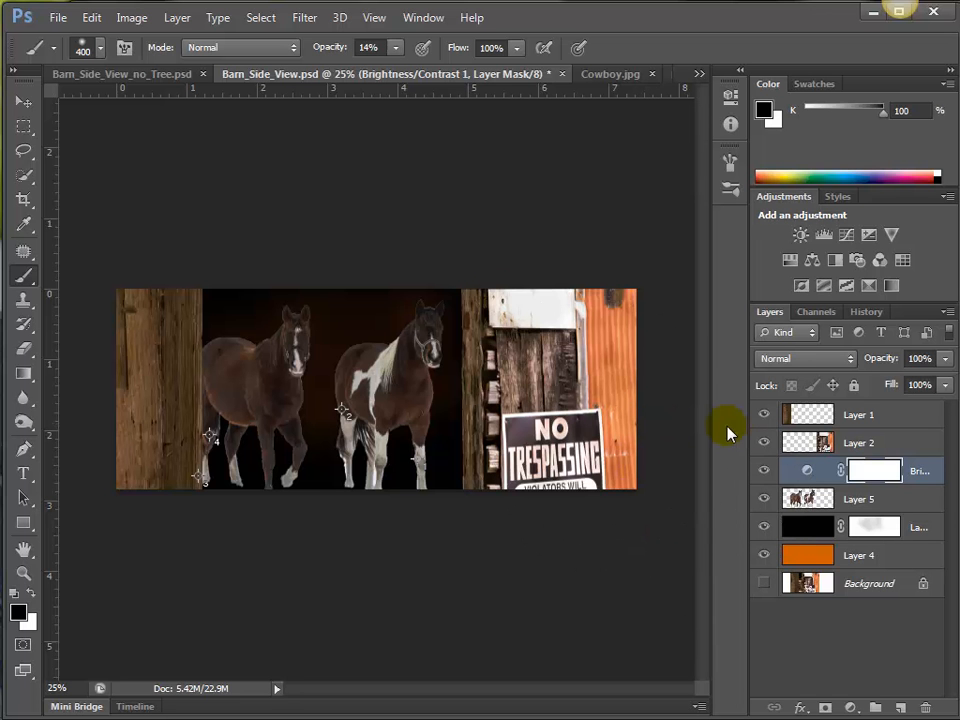
key("ctrl+plus")
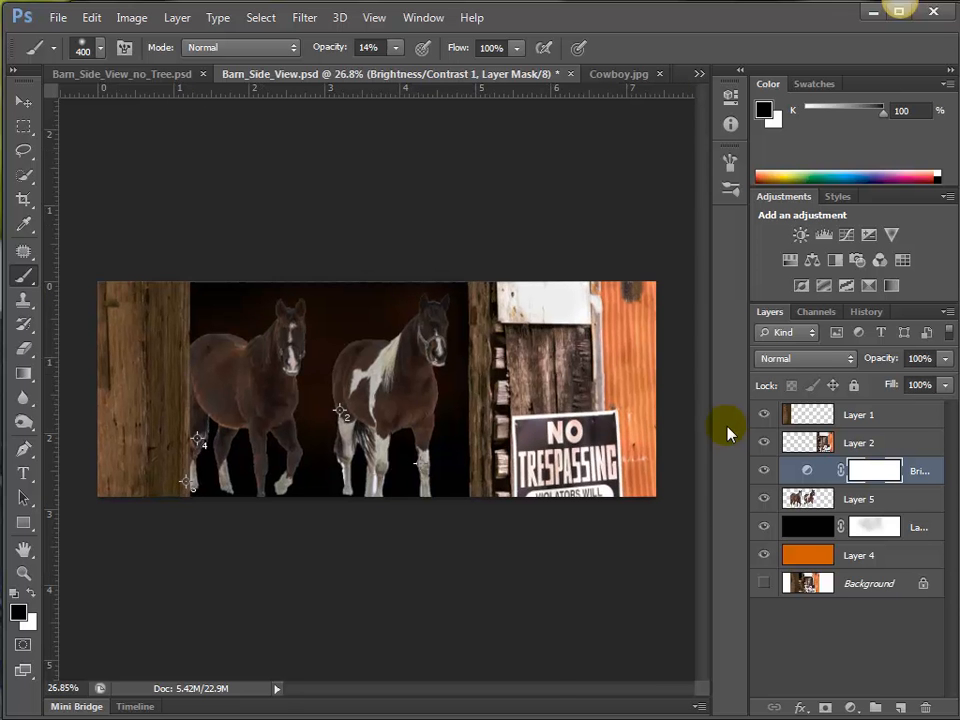
Darken the horses' Brightness/Contrast adjustment to Brightness -124 and Contrast 45.
key("ctrl+plus")
key("ctrl+plus")
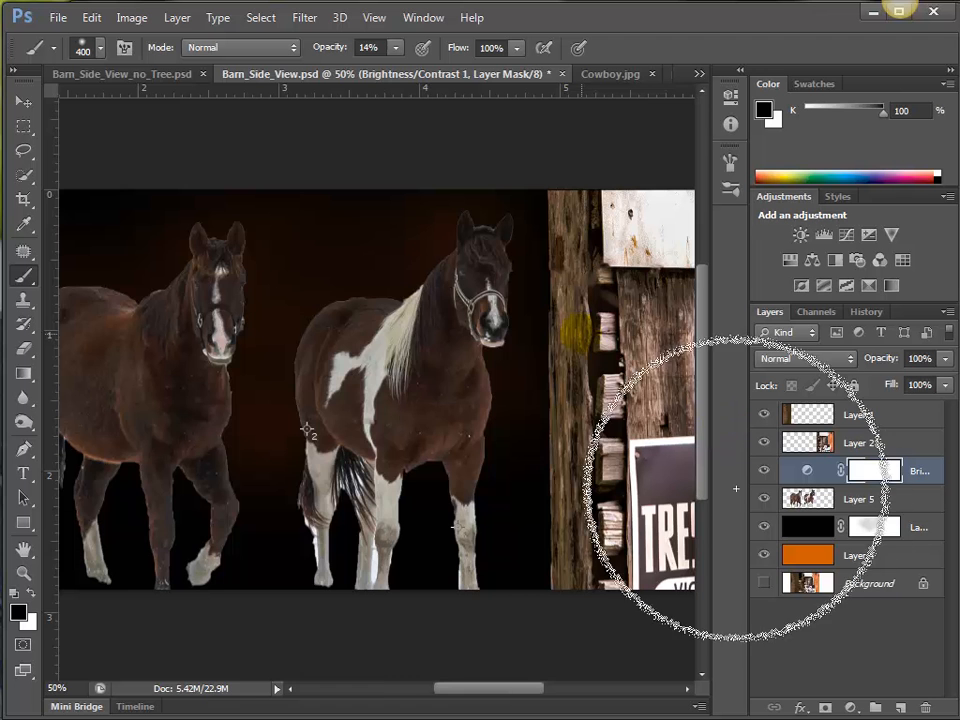
key("ctrl+minus")
key("ctrl+minus")
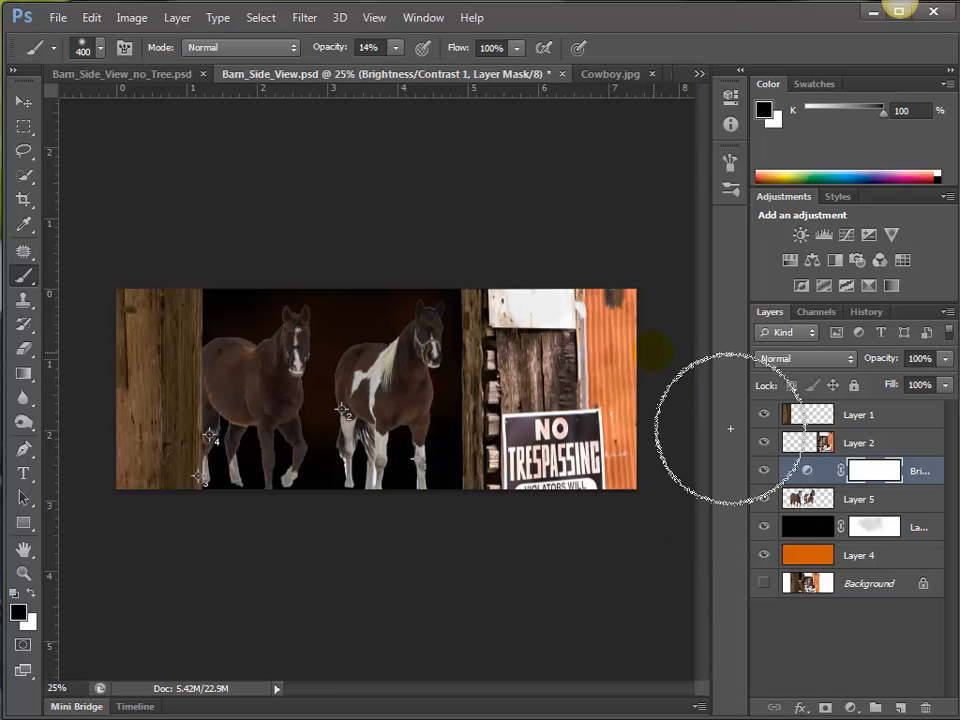
double_click(807, 471)
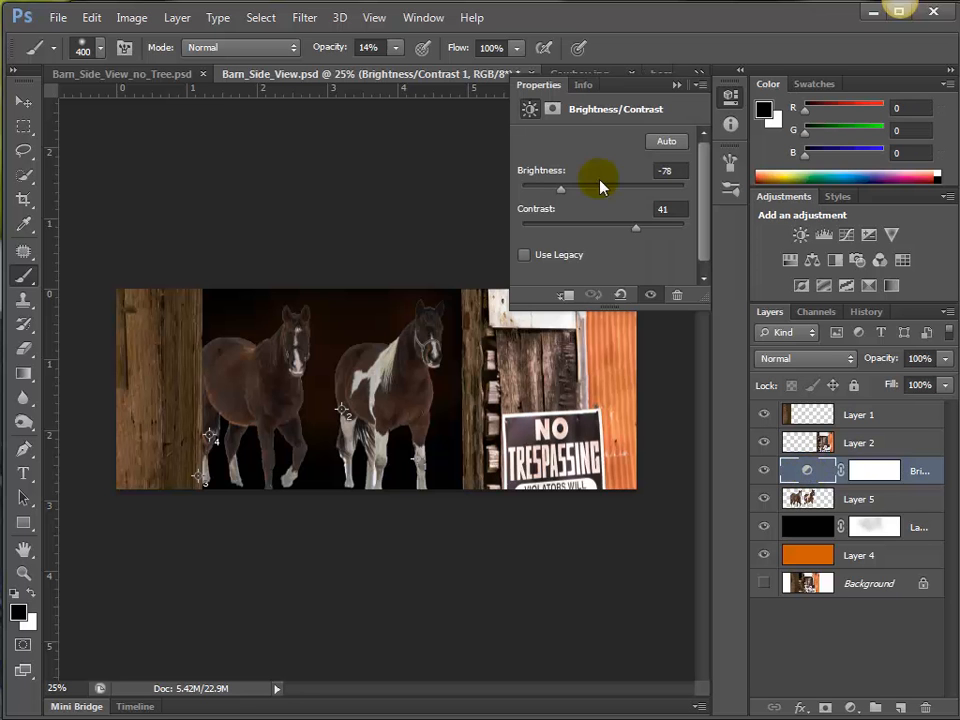
left_click_drag(559, 195, 537, 195)
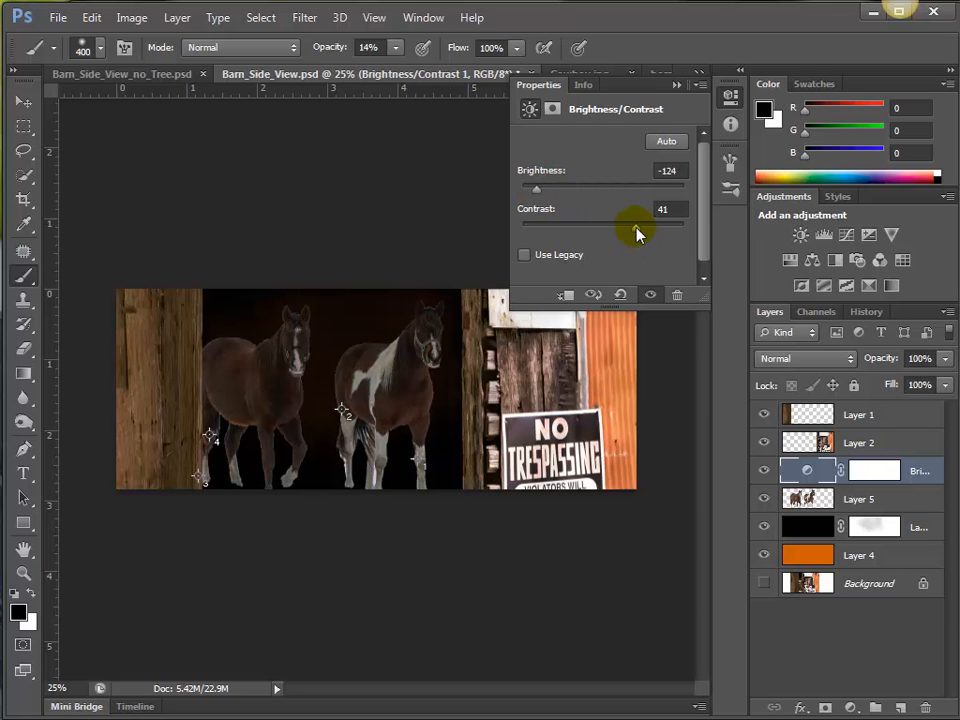
mouse_move(637, 229)
left_mouse_down()
mouse_move(579, 224)
mouse_move(669, 232)
mouse_move(633, 232)
left_mouse_up()
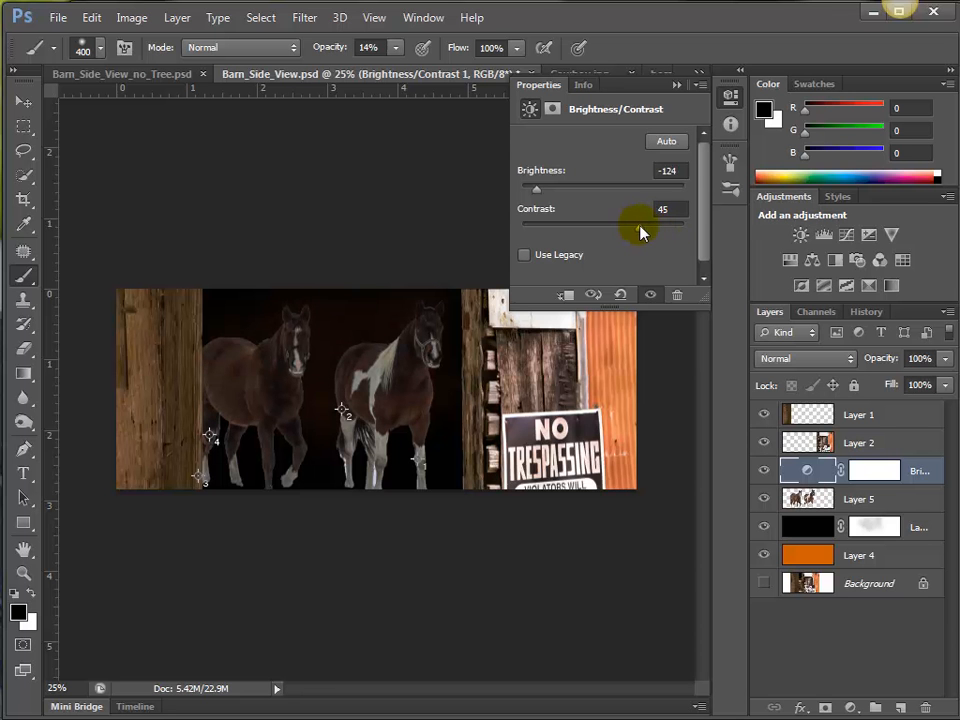
left_click(677, 85)
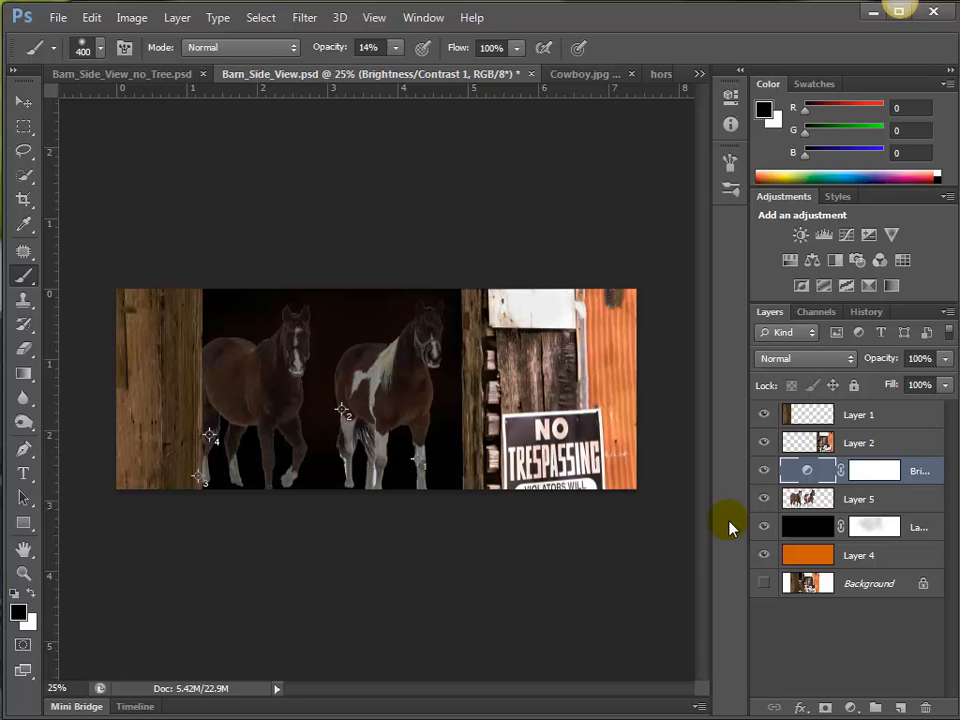
Compare with the original Barn_Side_View.psd snapshot in the history, and return to the latest Modify Brightness/Contrast state.
left_click(869, 313)
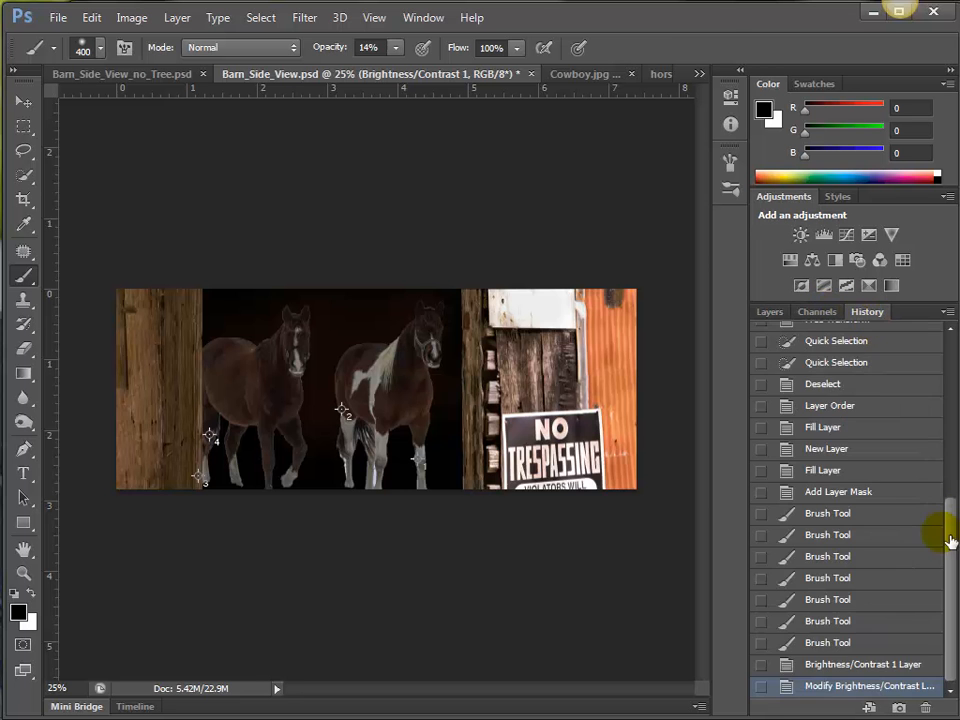
left_click_drag(949, 536, 885, 337)
left_click(884, 336)
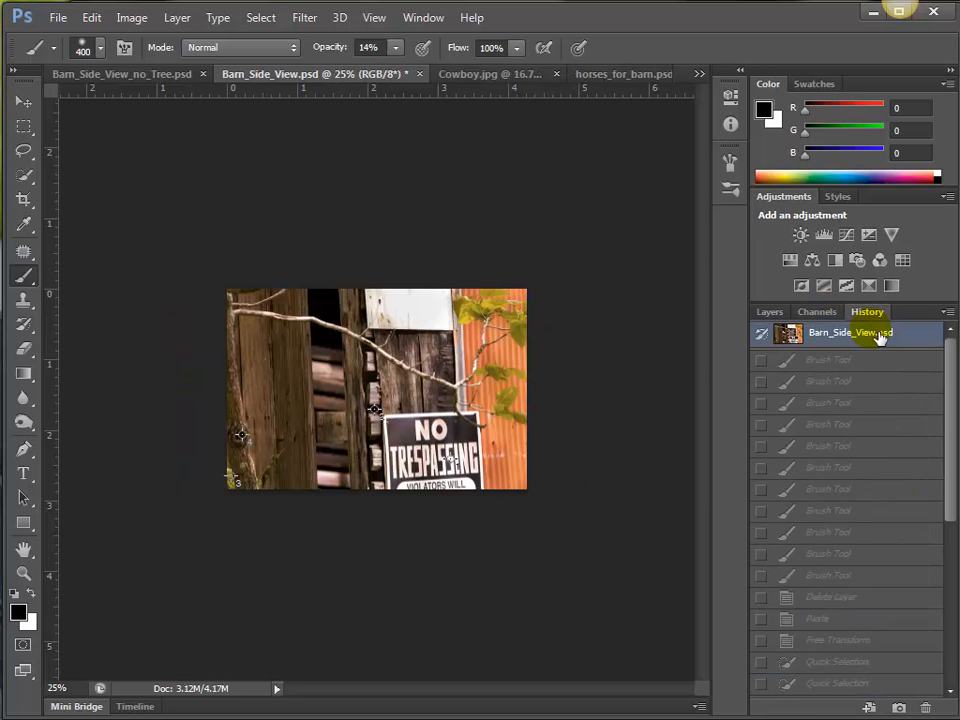
left_click_drag(949, 480, 937, 708)
left_click(840, 688)
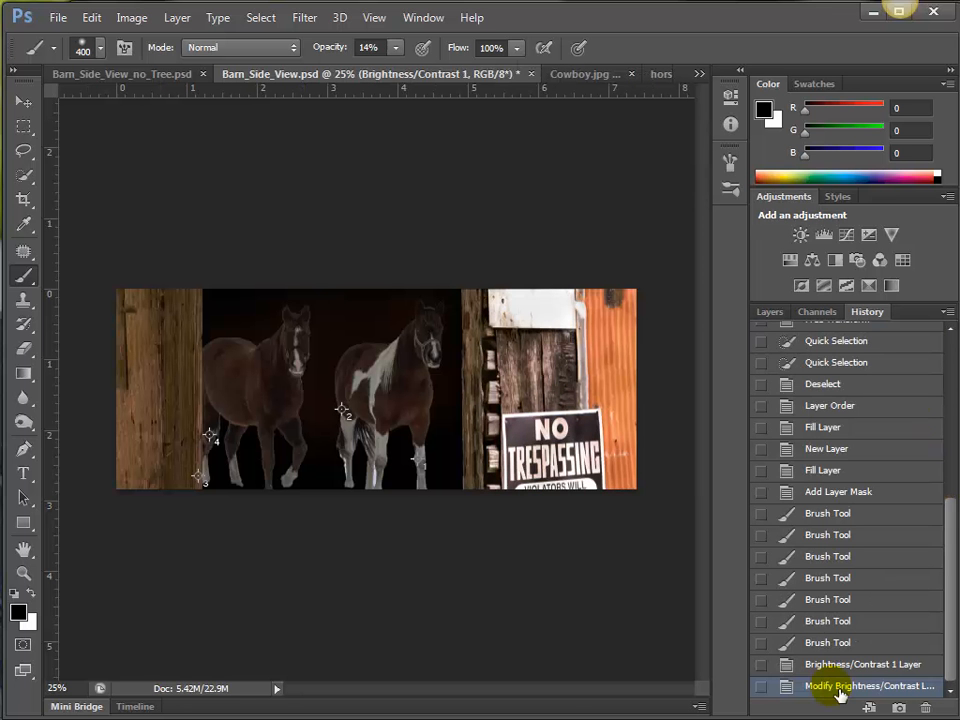